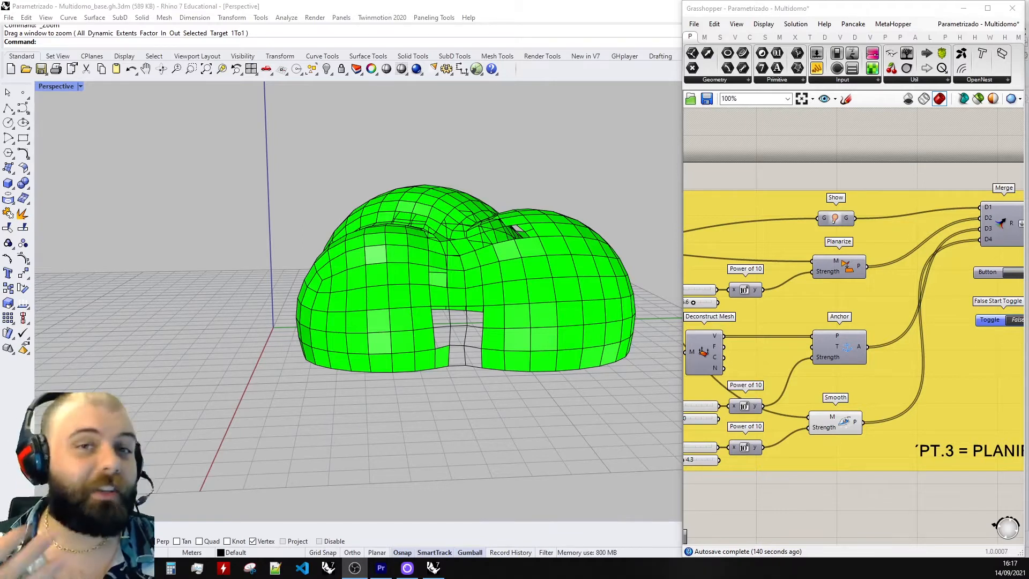
# - Start the BouncySolver by setting its False Start Toggle to True
pyautogui.moveTo(369, 228); pyautogui.dragTo(458, 253, button='right')
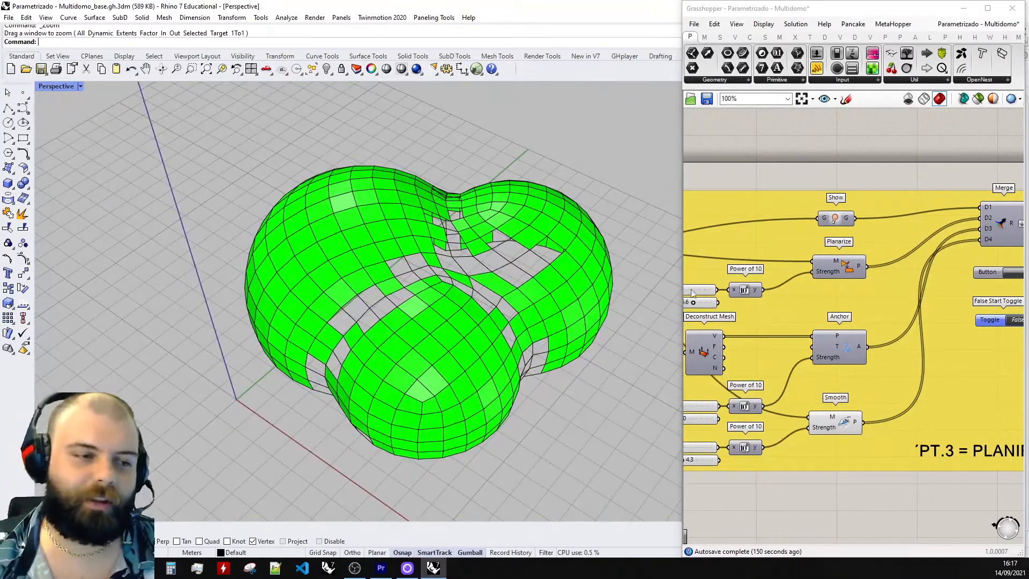
pyautogui.scroll(-3, 844, 236)
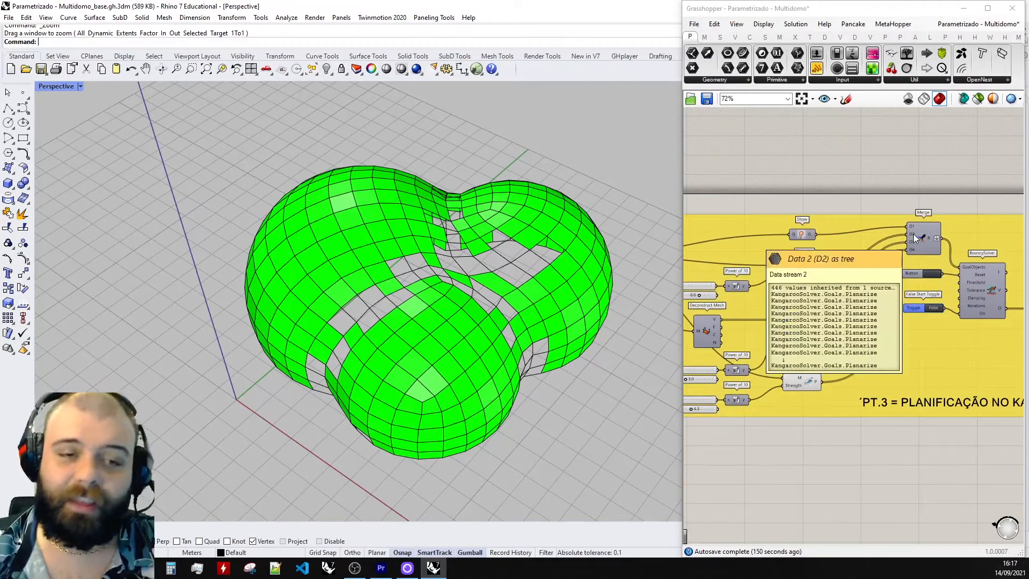
pyautogui.moveTo(587, 284); pyautogui.dragTo(530, 275, button='right')
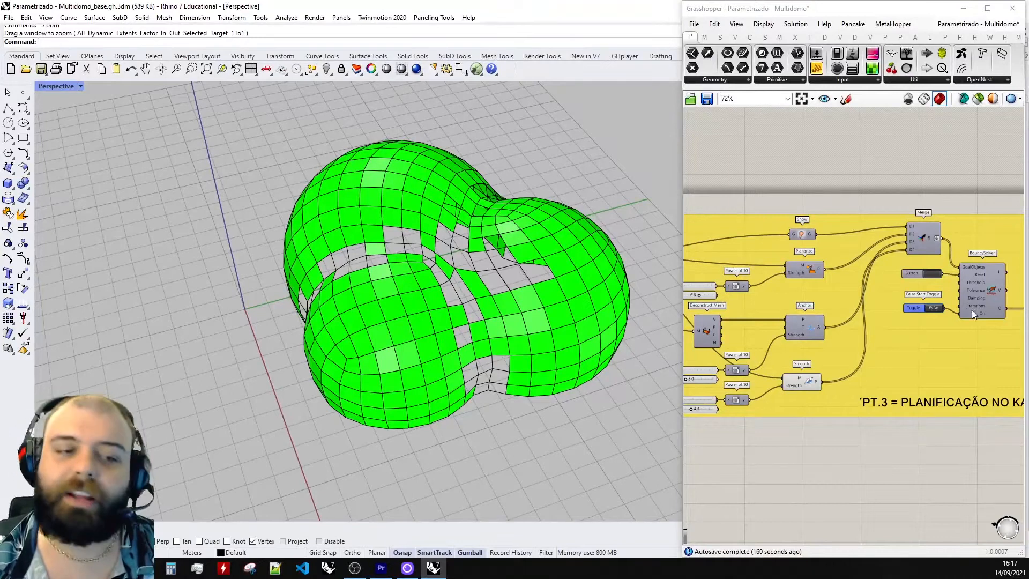
pyautogui.scroll(5, 970, 310)
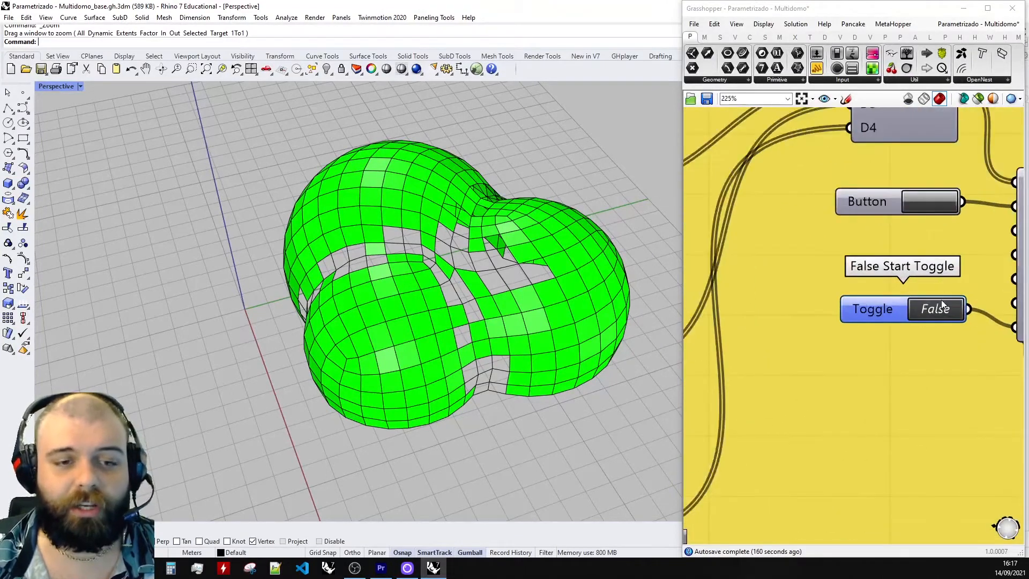
pyautogui.doubleClick(943, 306)
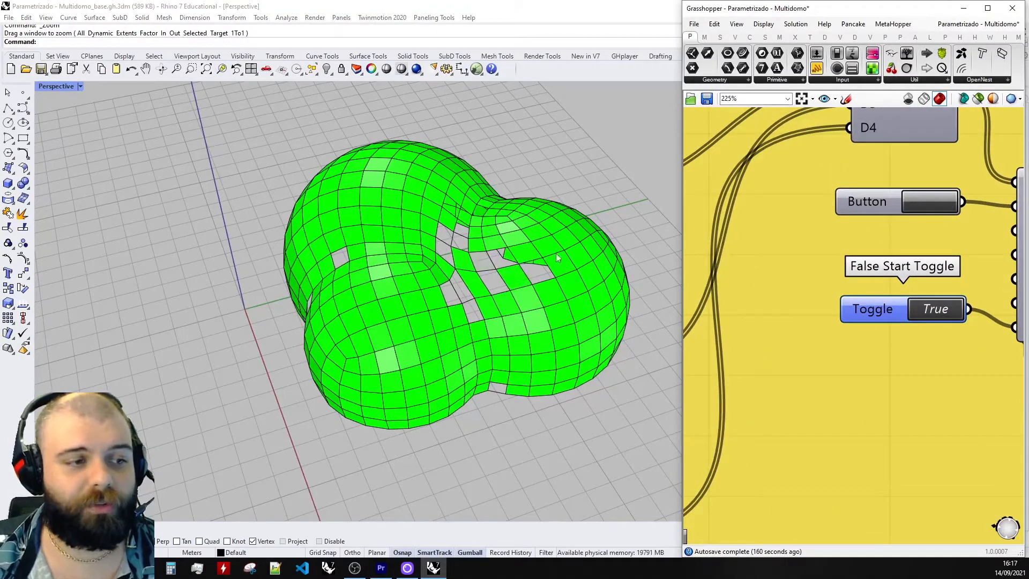
# - Set the Power of 10 slider for the Anchor strength to 3.1 and the one for the Planarize strength to 4.7
pyautogui.scroll(-4, 972, 297)
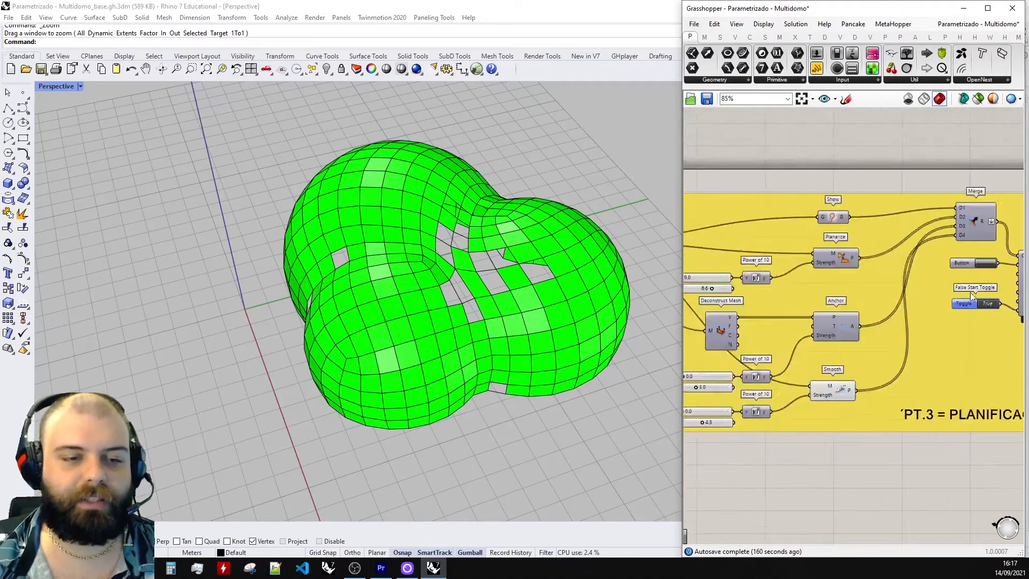
pyautogui.scroll(-4, 971, 295)
pyautogui.scroll(5, 836, 303)
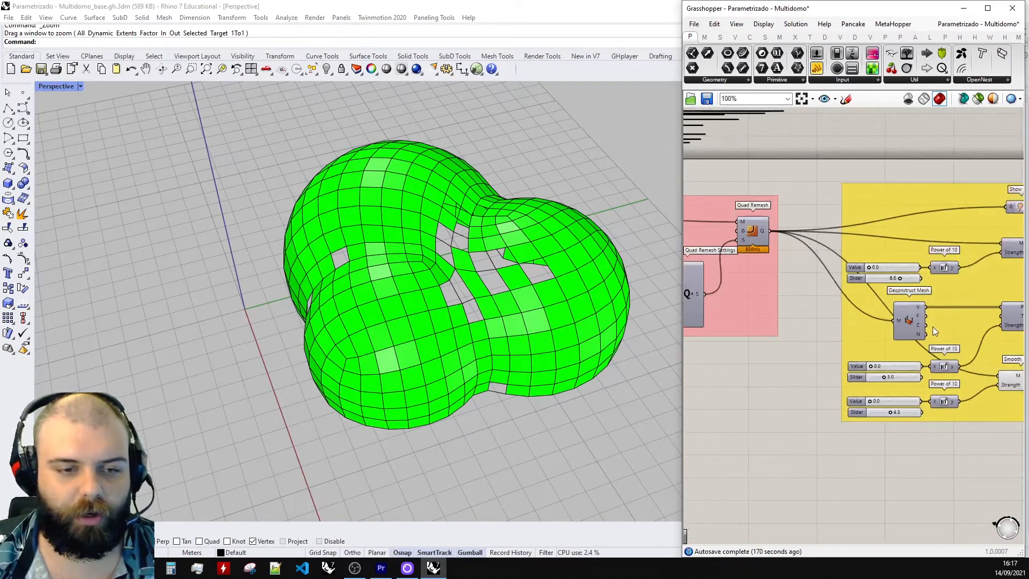
pyautogui.scroll(4, 932, 327)
pyautogui.scroll(-3, 568, 236)
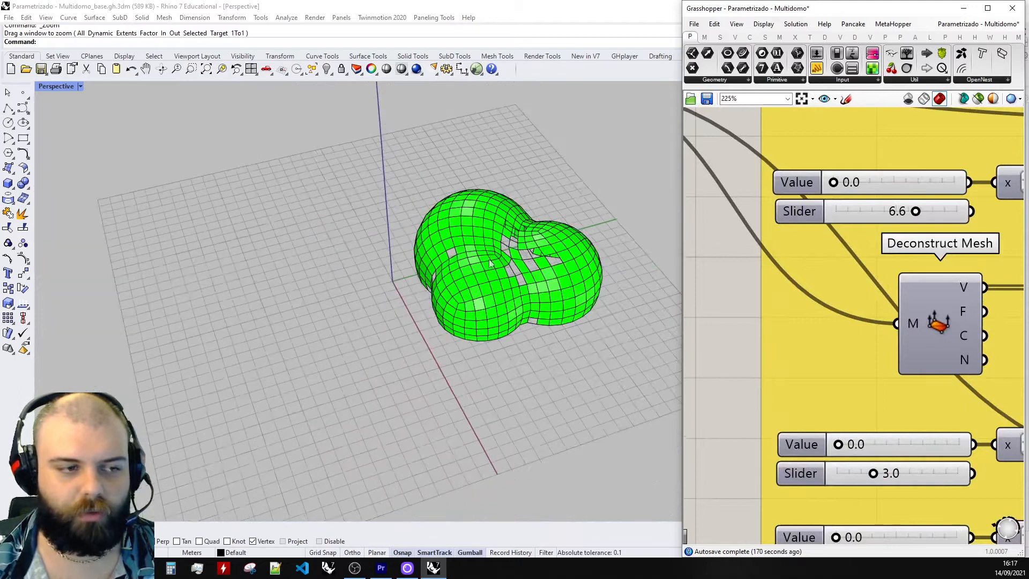
pyautogui.scroll(4, 568, 256)
pyautogui.scroll(-3, 735, 223)
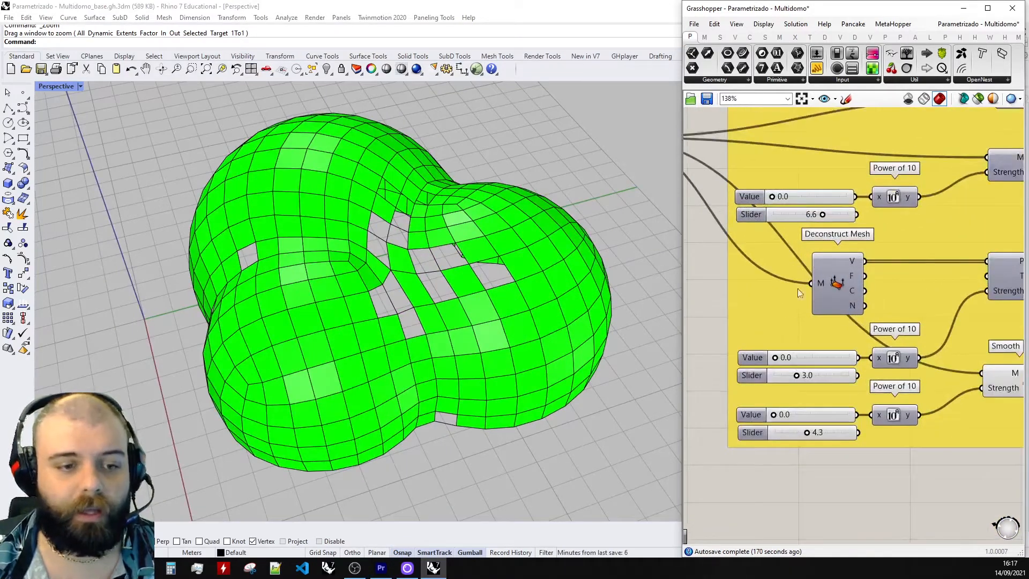
pyautogui.moveTo(775, 357); pyautogui.dragTo(799, 359)
pyautogui.moveTo(772, 197); pyautogui.dragTo(809, 199)
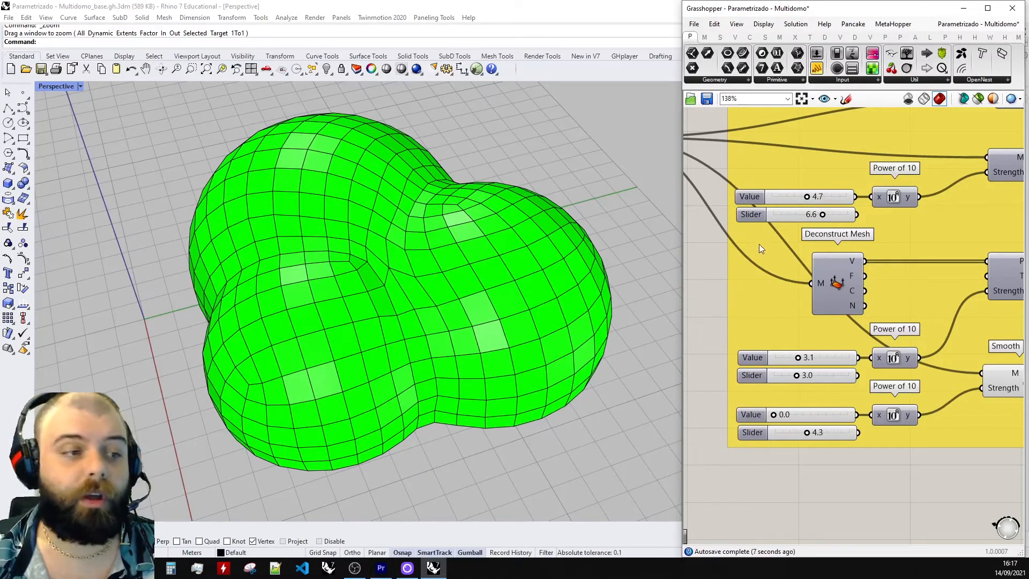
# - Flip the False Start Toggle feeding the BouncySolver
pyautogui.scroll(-5, 719, 251)
pyautogui.scroll(3, 976, 228)
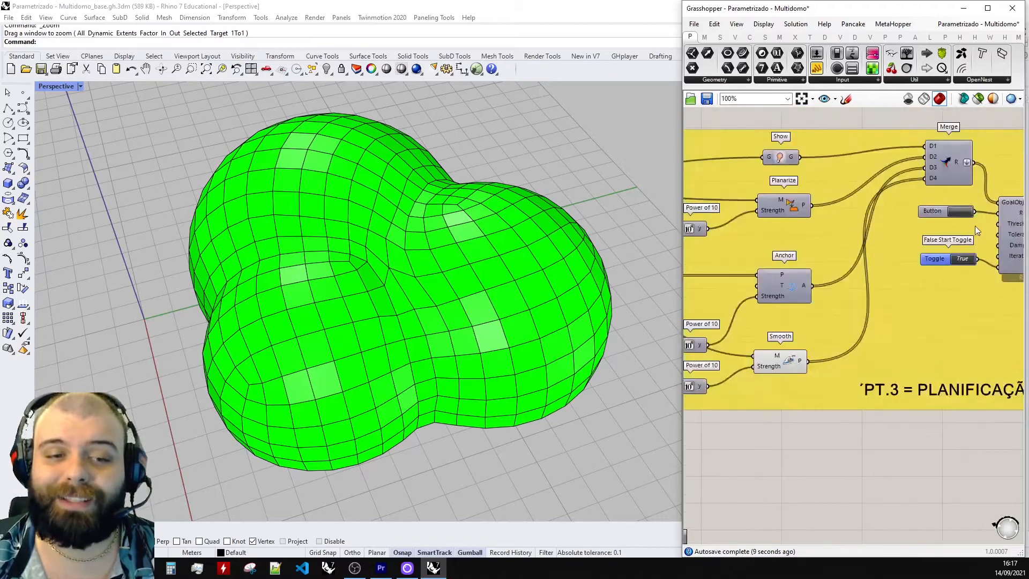
pyautogui.scroll(1, 975, 228)
pyautogui.click(962, 265)
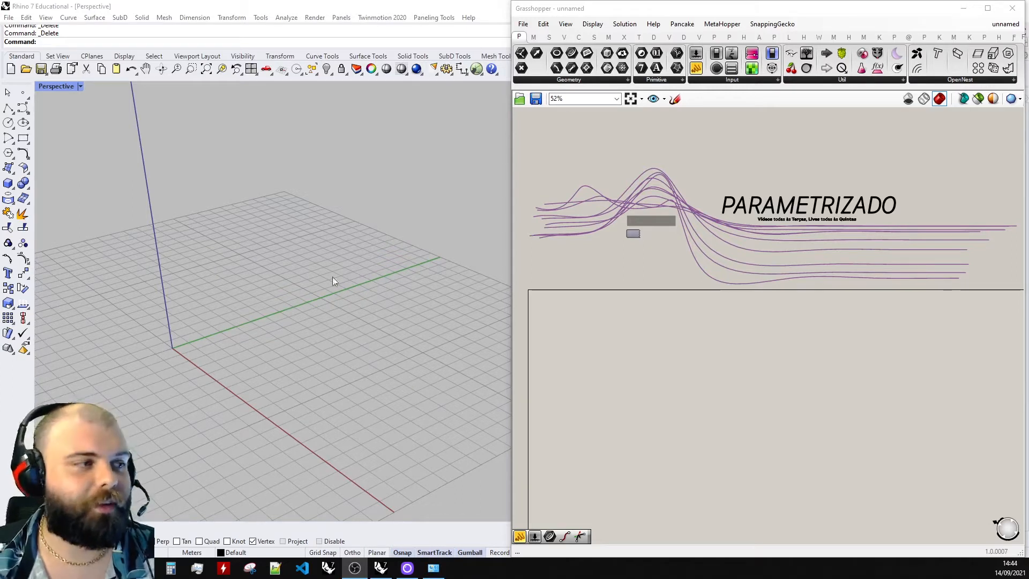
# - Draw a sphere on the ground plane near the origin and raise it slightly along Z
pyautogui.click(12, 188)
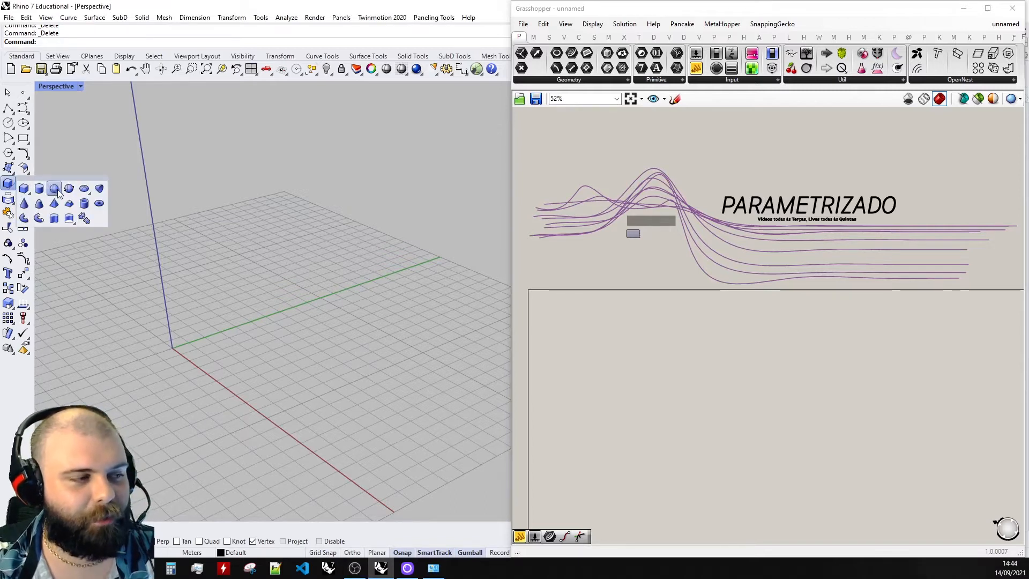
pyautogui.click(56, 191)
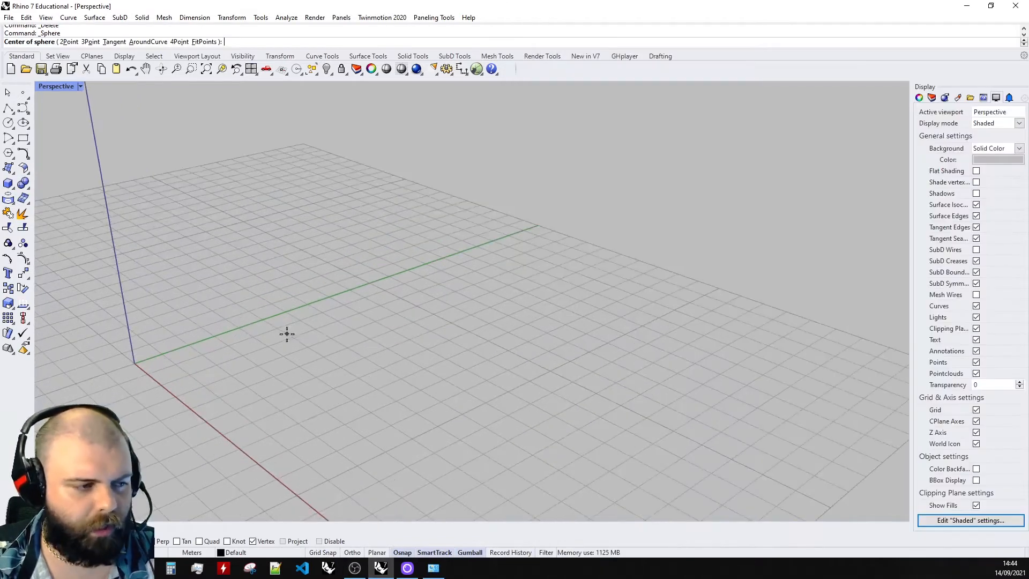
pyautogui.press('Return')
pyautogui.scroll(-6, 316, 343)
pyautogui.click(397, 277)
pyautogui.moveTo(398, 277); pyautogui.dragTo(442, 246, button='right')
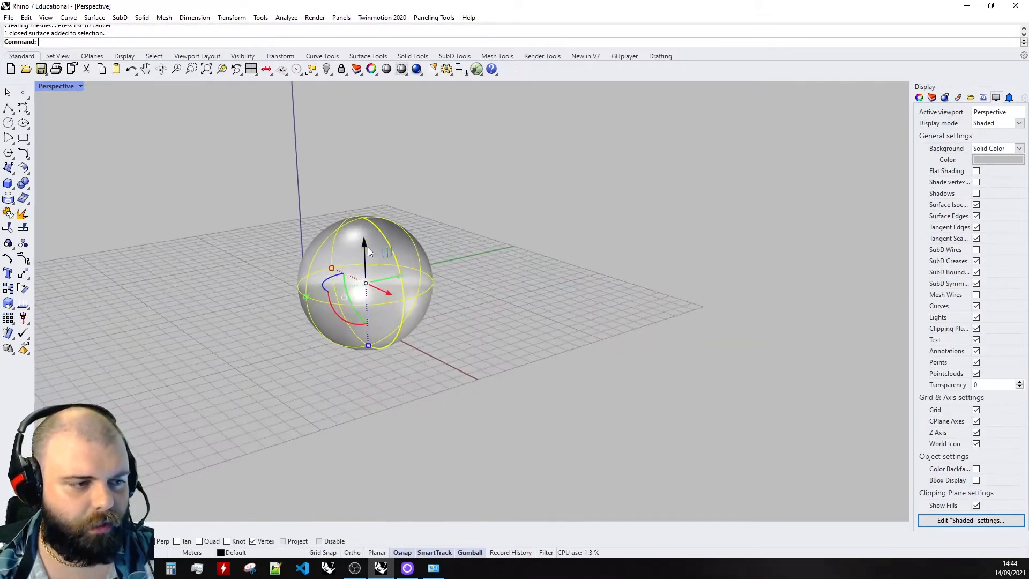
pyautogui.moveTo(365, 247); pyautogui.dragTo(366, 219)
pyautogui.moveTo(458, 209); pyautogui.dragTo(538, 244, button='right')
pyautogui.click(469, 239)
# - Copy the sphere along the X axis so the duplicate overlaps the first sphere
pyautogui.click(408, 268)
pyautogui.moveTo(460, 220)
pyautogui.mouseDown(button='right')
pyautogui.moveTo(428, 262)
pyautogui.moveTo(444, 348)
pyautogui.mouseUp(button='right')
pyautogui.keyDown('alt'); pyautogui.moveTo(426, 319); pyautogui.dragTo(512, 341); pyautogui.keyUp('alt')
pyautogui.keyDown('ctrl'); pyautogui.moveTo(570, 339); pyautogui.dragTo(635, 211, button='right'); pyautogui.keyUp('ctrl')
pyautogui.click(603, 311)
# - Scale the copied sphere down uniformly so it is smaller than the first sphere
pyautogui.click(551, 313)
pyautogui.scroll(-12, 634, 210)
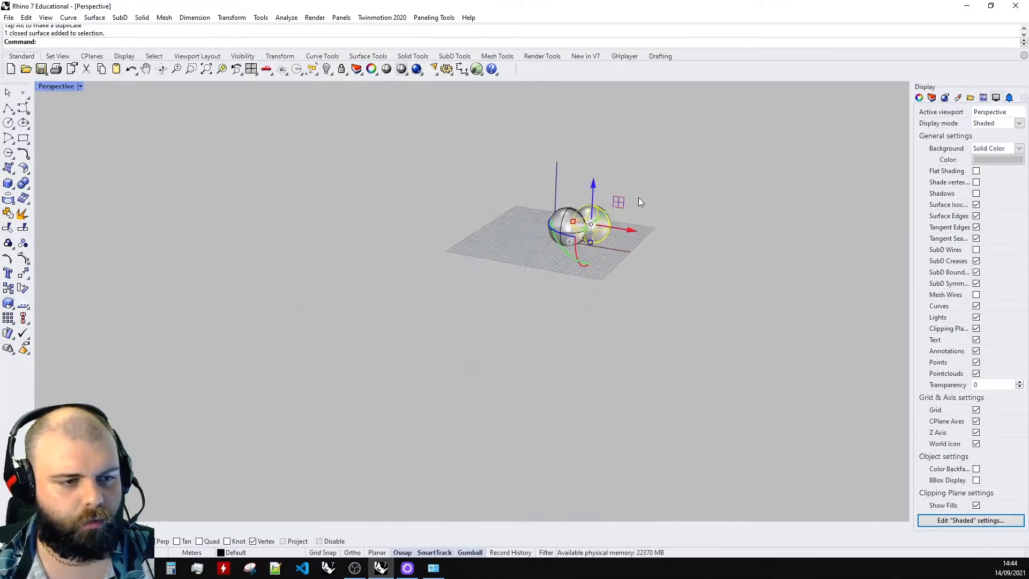
pyautogui.scroll(10, 635, 210)
pyautogui.scroll(3, 465, 275)
pyautogui.moveTo(456, 273); pyautogui.dragTo(482, 276)
pyautogui.moveTo(482, 276); pyautogui.dragTo(607, 256, button='right')
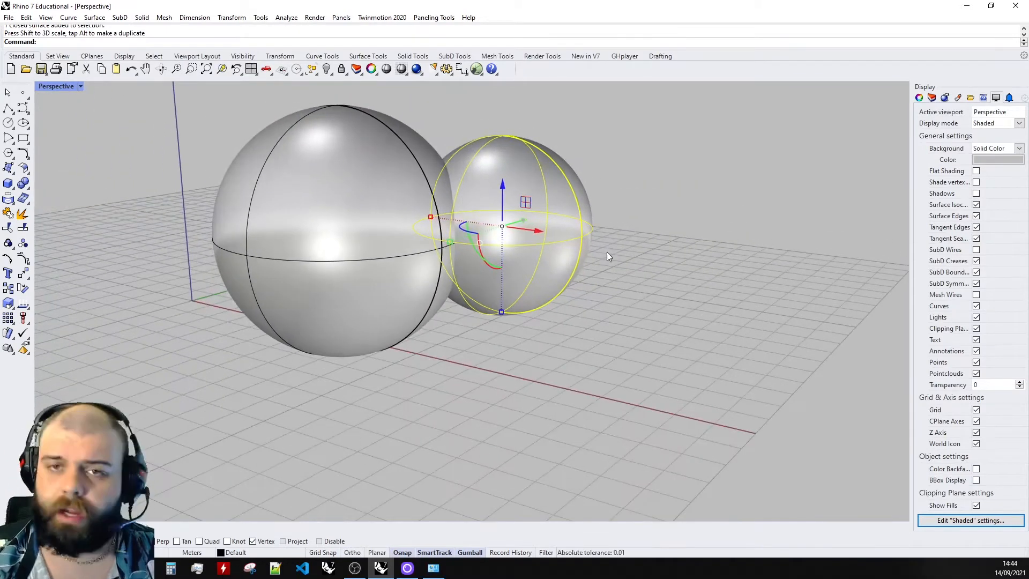
# - Move the smaller sphere slightly along the negative Y direction
pyautogui.moveTo(584, 185); pyautogui.dragTo(602, 220, button='right')
pyautogui.scroll(-5, 664, 185)
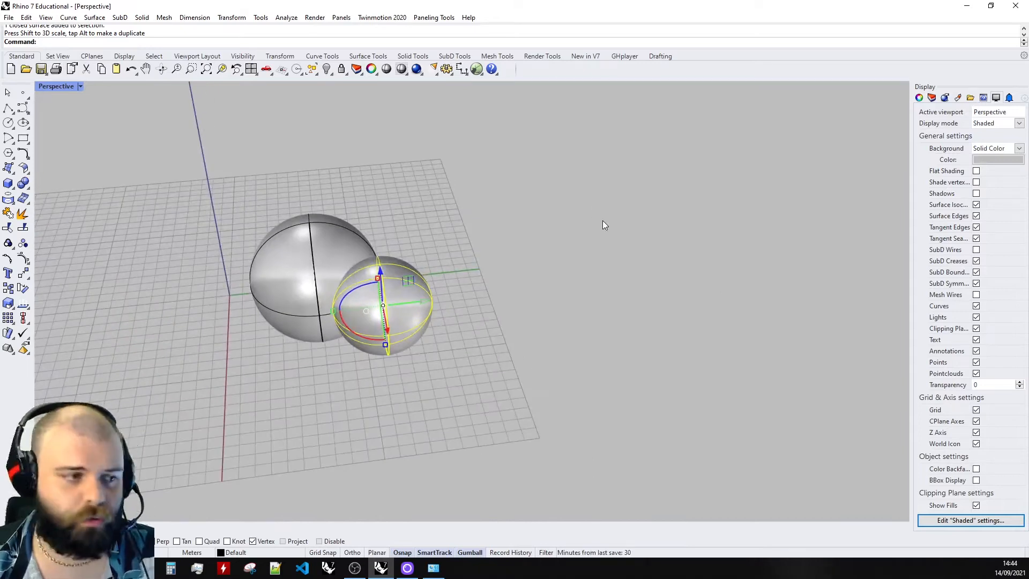
pyautogui.moveTo(424, 301); pyautogui.dragTo(409, 303)
pyautogui.click(485, 285)
pyautogui.moveTo(484, 285); pyautogui.dragTo(509, 287, button='right')
# - Copy the smaller sphere along the negative Y direction to create a third sphere overlapping the other two
pyautogui.click(477, 293)
pyautogui.scroll(-6, 558, 244)
pyautogui.moveTo(558, 244); pyautogui.dragTo(355, 376, button='right')
pyautogui.scroll(6, 355, 376)
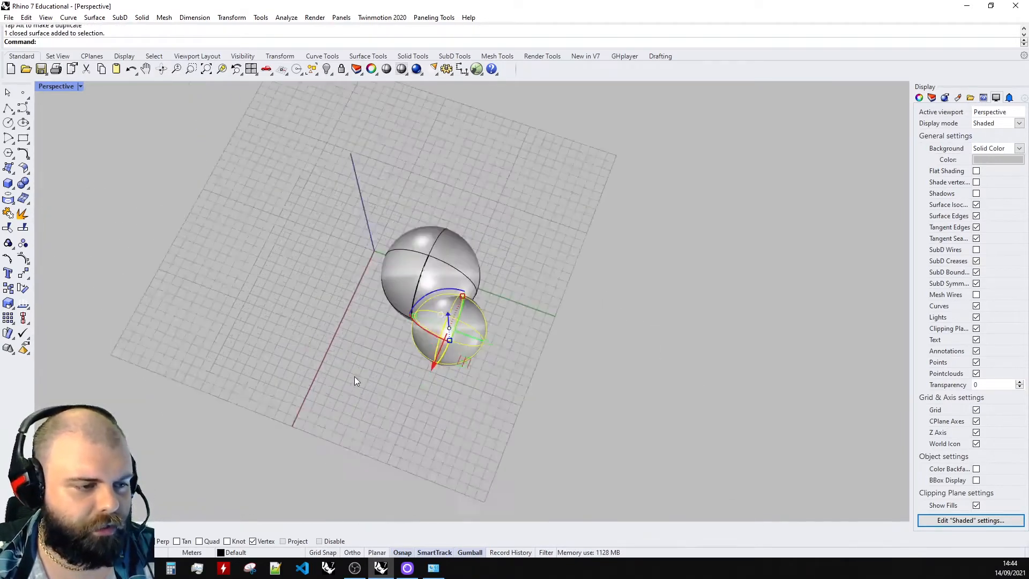
pyautogui.keyDown('alt'); pyautogui.moveTo(507, 326); pyautogui.dragTo(433, 329); pyautogui.keyUp('alt')
pyautogui.click(386, 394)
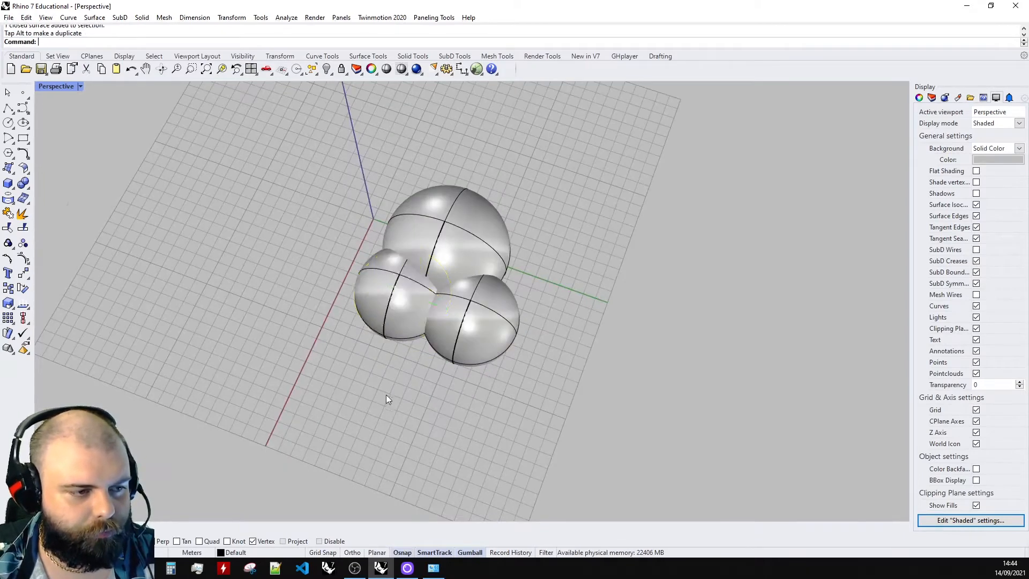
# - Scale the third sphere down uniformly so it is the smallest of the three
pyautogui.moveTo(386, 395); pyautogui.dragTo(435, 338, button='right')
pyautogui.click(474, 268)
pyautogui.moveTo(477, 252); pyautogui.dragTo(410, 254, button='right')
pyautogui.keyDown('shift'); pyautogui.moveTo(441, 239); pyautogui.dragTo(455, 237); pyautogui.keyUp('shift')
pyautogui.click(483, 235)
pyautogui.moveTo(482, 236)
pyautogui.mouseDown(button='right')
pyautogui.moveTo(537, 194)
pyautogui.moveTo(528, 180)
pyautogui.moveTo(482, 250)
pyautogui.mouseUp(button='right')
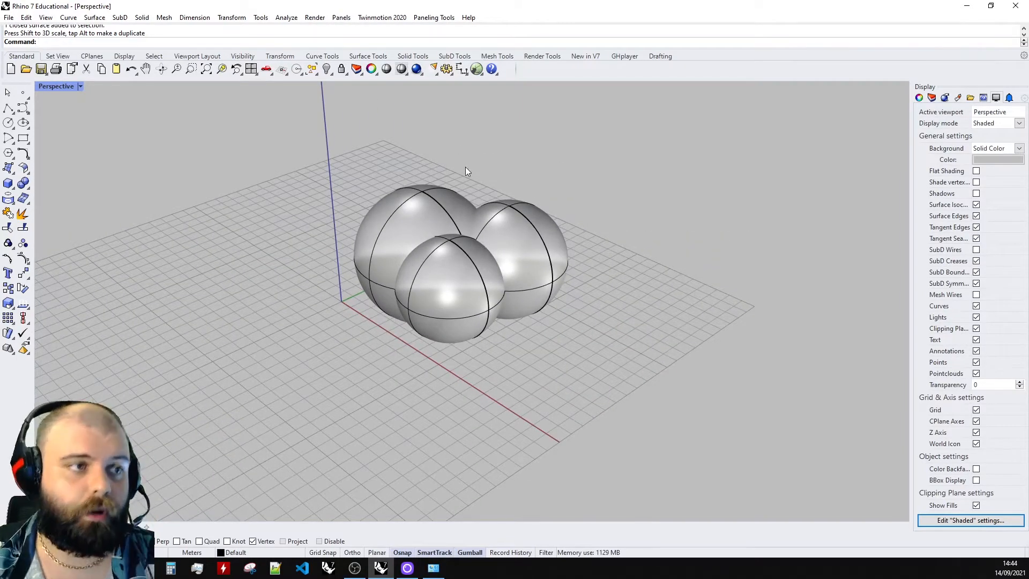
# - Switch to Grasshopper and add a Brep parameter inside the empty framed area of the canvas
pyautogui.click(476, 69)
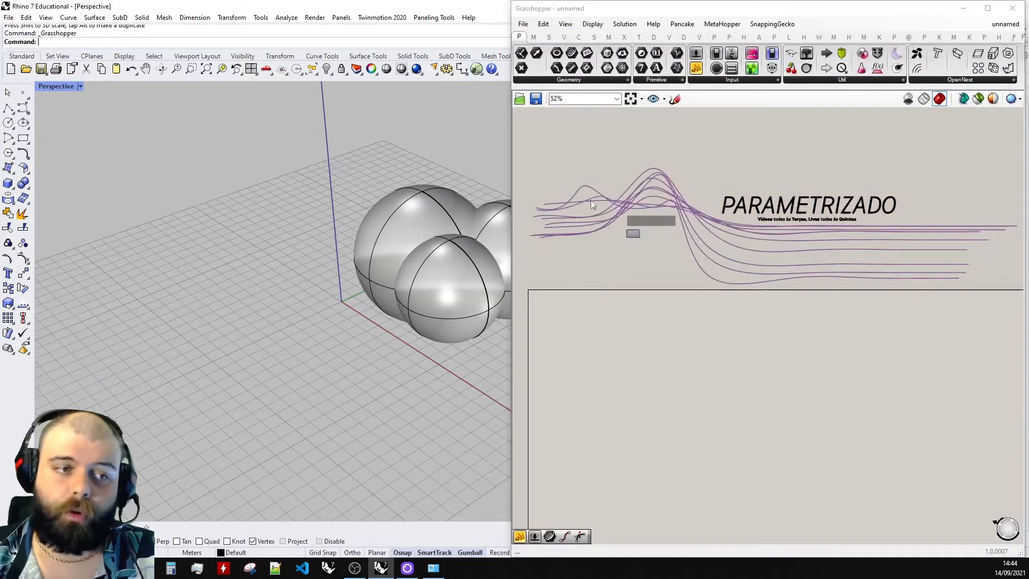
pyautogui.scroll(3, 549, 312)
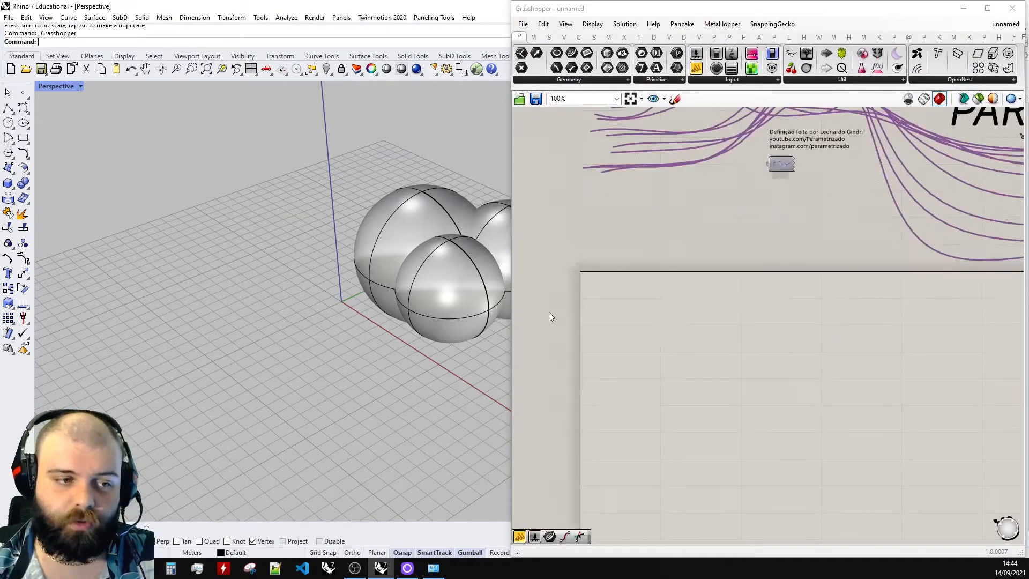
pyautogui.doubleClick(638, 321)
pyautogui.write('brep')
pyautogui.press('Return')
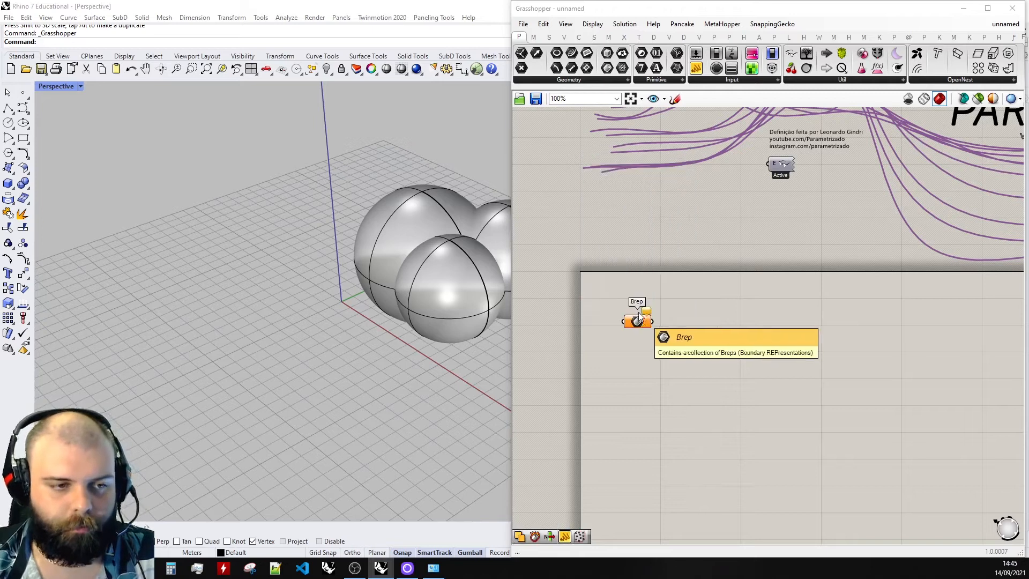
# - Reference all three spheres in the Brep parameter as multiple Breps
pyautogui.scroll(3, 639, 321)
pyautogui.rightClick(638, 318)
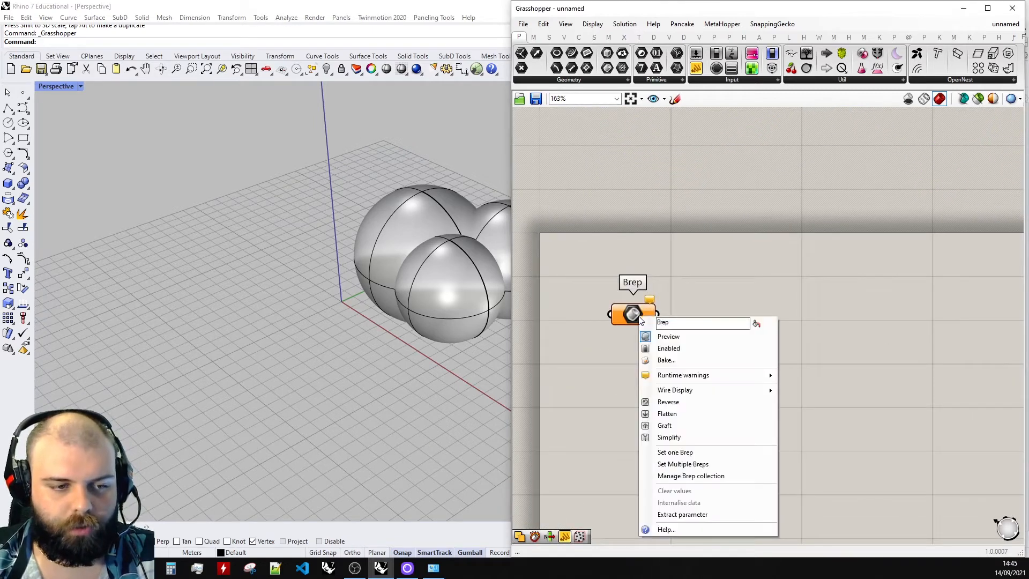
pyautogui.click(686, 464)
pyautogui.moveTo(473, 275); pyautogui.dragTo(637, 375)
pyautogui.press('Return')
# - Hide the three original spheres in Rhino, leaving only their Grasshopper preview
pyautogui.scroll(-5, 228, 272)
pyautogui.scroll(3, 228, 276)
pyautogui.moveTo(165, 143); pyautogui.dragTo(483, 368)
pyautogui.click(326, 68)
pyautogui.moveTo(358, 168); pyautogui.dragTo(335, 203, button='right')
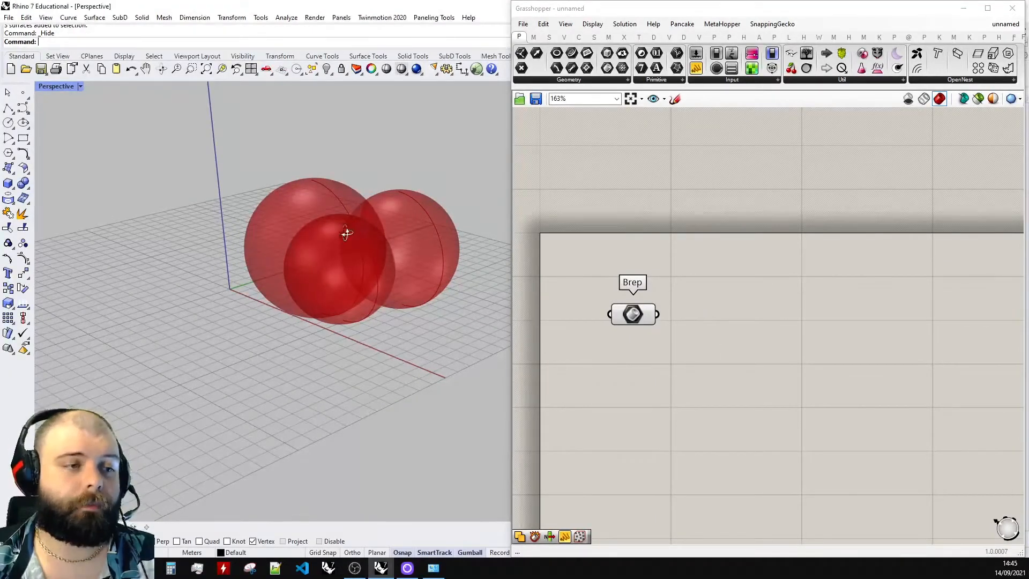
pyautogui.moveTo(345, 230); pyautogui.dragTo(338, 273, button='right')
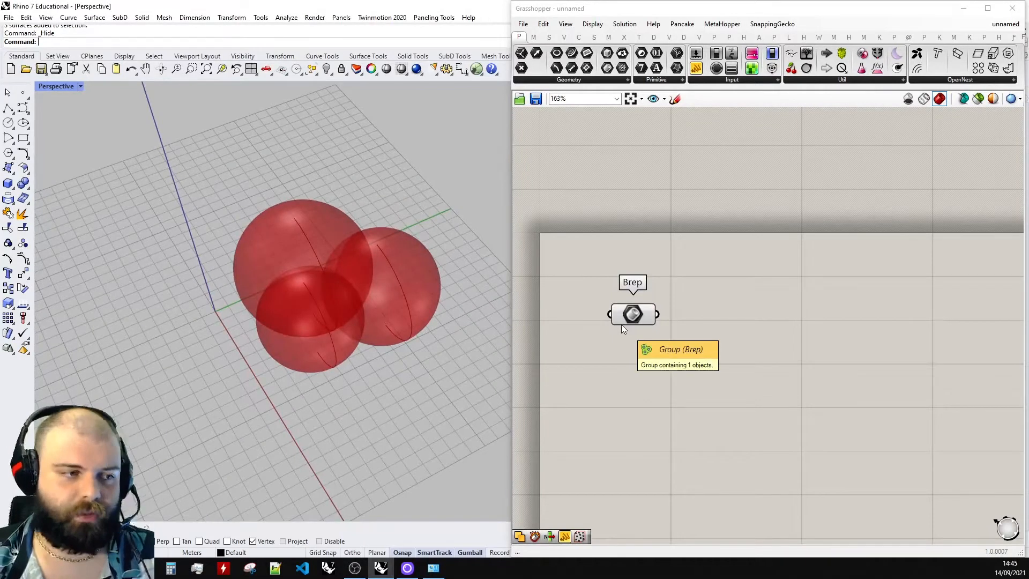
# - Inspect the contents of the Brep parameter in a temporary connected Panel and delete the Panel
pyautogui.moveTo(696, 69); pyautogui.dragTo(758, 301)
pyautogui.moveTo(655, 316); pyautogui.dragTo(767, 282)
pyautogui.scroll(2, 748, 285)
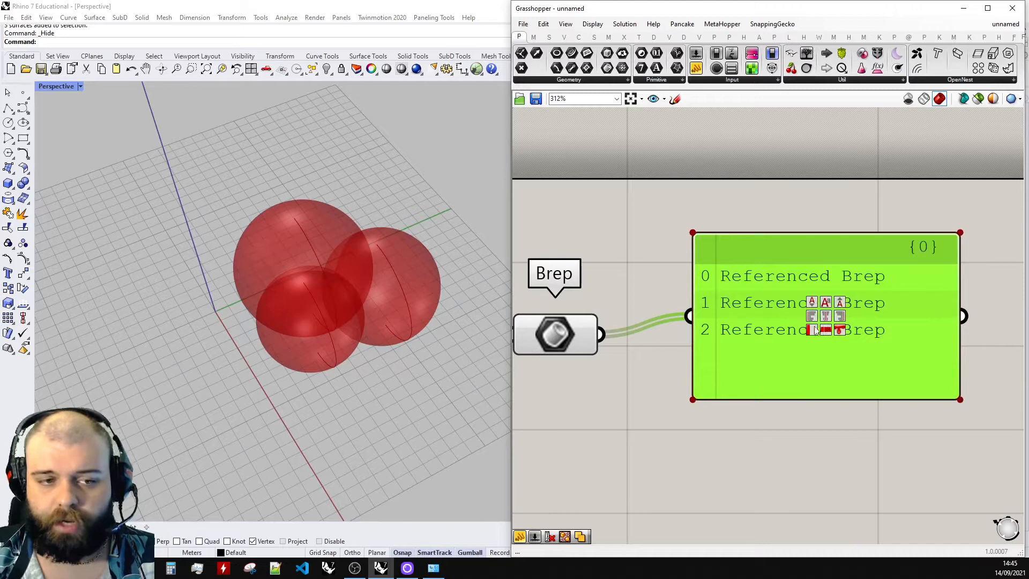
pyautogui.scroll(-2, 889, 338)
pyautogui.press('Delete')
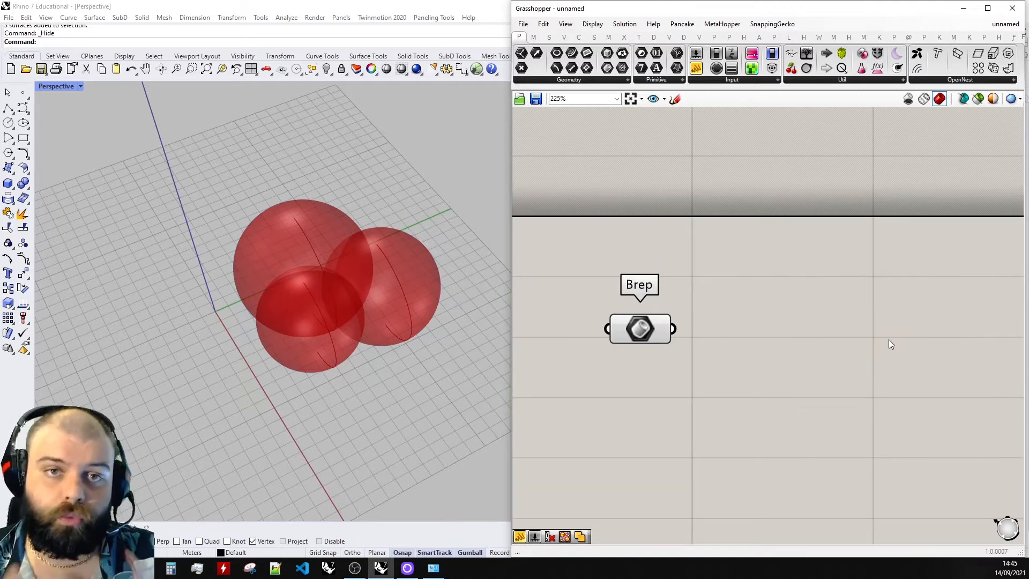
# - Add a Solid Union component and connect the Brep parameter to its B input
pyautogui.doubleClick(714, 355)
pyautogui.write('solid un')
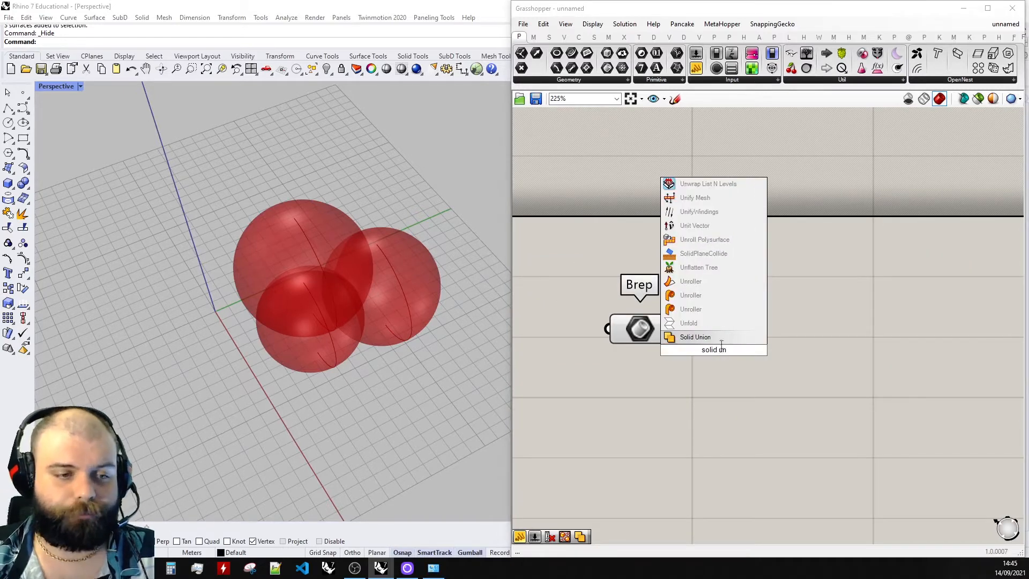
pyautogui.press('Return')
pyautogui.scroll(1, 830, 204)
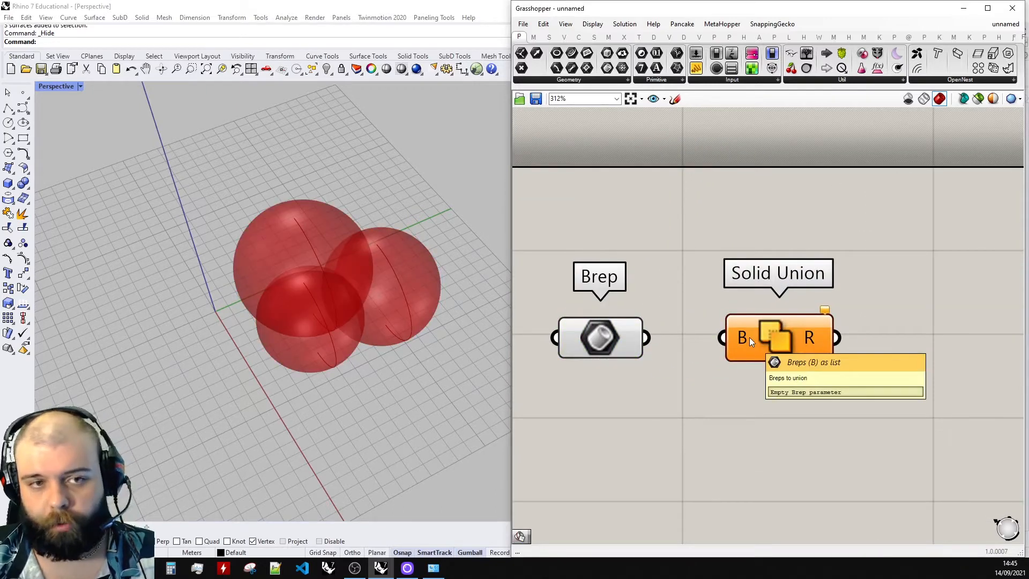
pyautogui.click(590, 341)
pyautogui.moveTo(662, 339); pyautogui.dragTo(743, 324)
pyautogui.scroll(-3, 683, 349)
# - Turn off the preview of the Brep parameter so only the Solid Union result is displayed
pyautogui.moveTo(670, 397); pyautogui.dragTo(612, 292)
pyautogui.middleClick(635, 275)
pyautogui.click(673, 242)
# - Examine the united spheres from the side, from above and up close where they intersect
pyautogui.moveTo(394, 268); pyautogui.dragTo(402, 194, button='right')
pyautogui.scroll(6, 351, 184)
pyautogui.scroll(-6, 261, 243)
pyautogui.moveTo(261, 243); pyautogui.dragTo(329, 196, button='right')
pyautogui.scroll(5, 321, 283)
pyautogui.moveTo(336, 252)
pyautogui.mouseDown(button='right')
pyautogui.moveTo(382, 383)
pyautogui.moveTo(256, 339)
pyautogui.moveTo(356, 328)
pyautogui.moveTo(474, 397)
pyautogui.moveTo(386, 335)
pyautogui.moveTo(395, 335)
pyautogui.moveTo(394, 309)
pyautogui.moveTo(395, 329)
pyautogui.mouseUp(button='right')
pyautogui.scroll(-5, 381, 384)
pyautogui.scroll(-5, 291, 328)
pyautogui.scroll(6, 461, 389)
pyautogui.scroll(-4, 460, 389)
pyautogui.scroll(3, 377, 336)
pyautogui.scroll(-4, 395, 336)
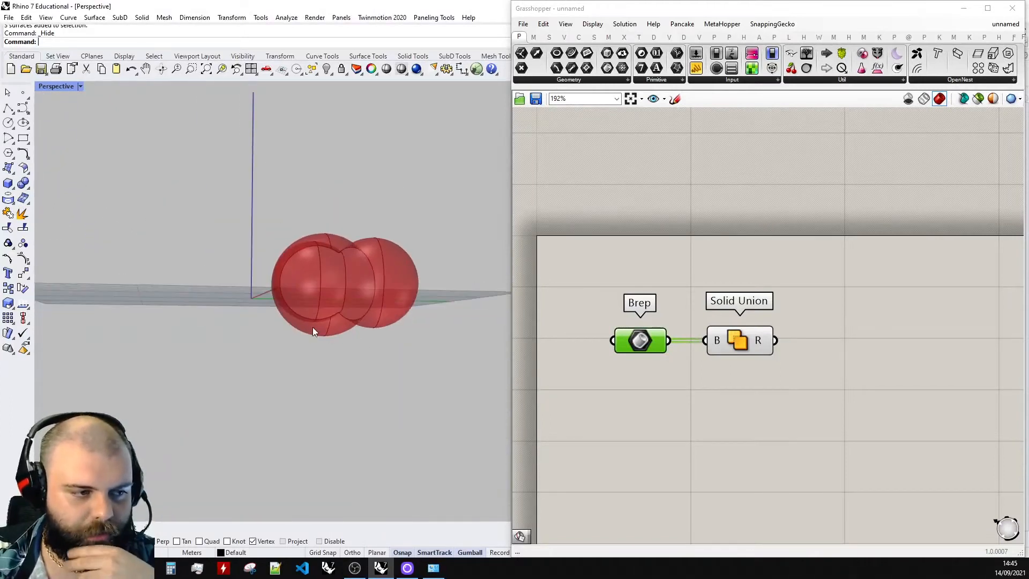
pyautogui.moveTo(314, 327); pyautogui.dragTo(406, 328, button='right')
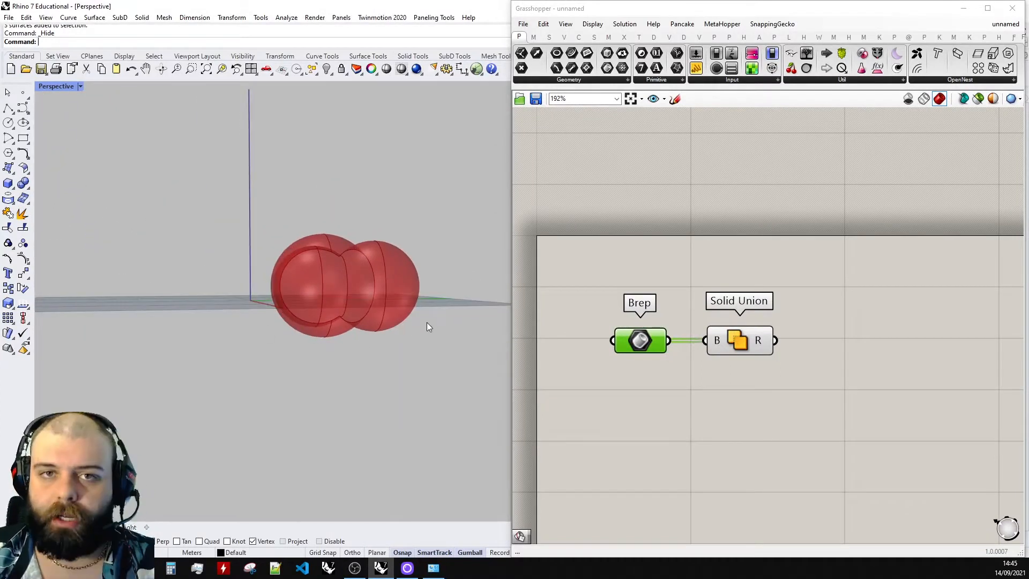
pyautogui.scroll(3, 396, 319)
pyautogui.scroll(-1, 322, 314)
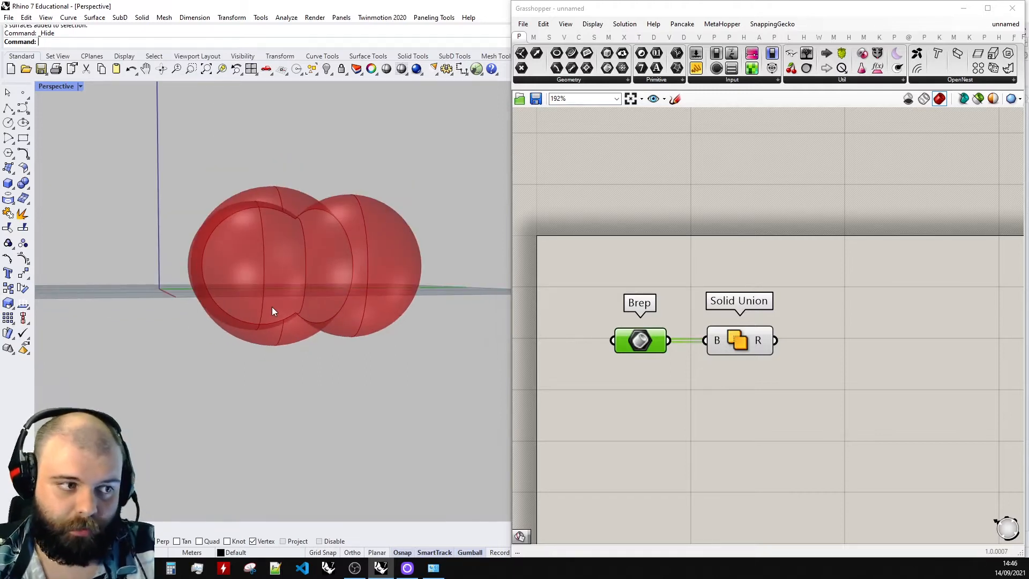
pyautogui.moveTo(252, 258); pyautogui.dragTo(246, 333, button='right')
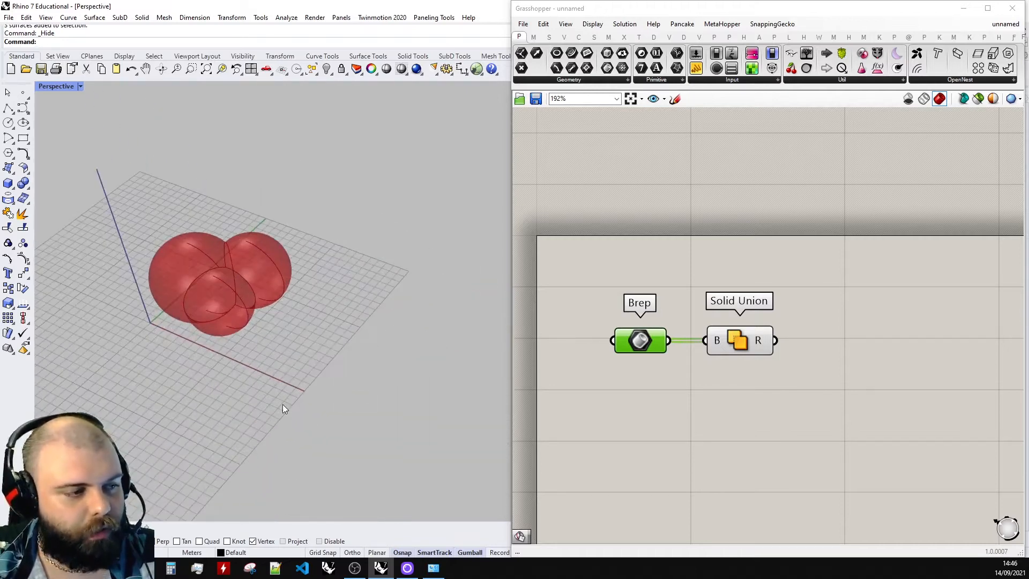
# - Add a Brep | Plane intersection component downstream of the Solid Union
pyautogui.click(747, 348)
pyautogui.click(767, 453)
pyautogui.doubleClick(767, 454)
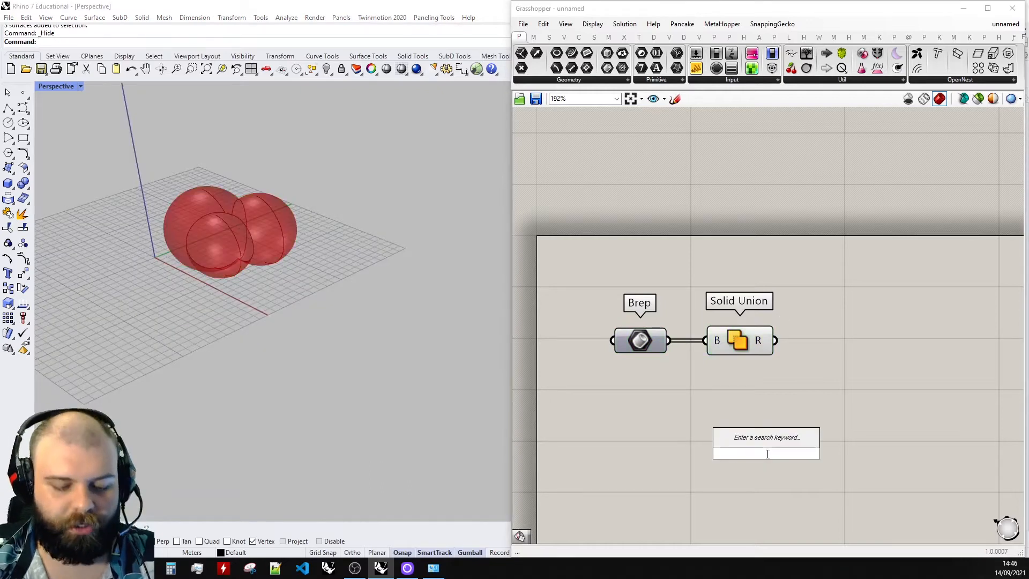
pyautogui.write('brep plane')
pyautogui.press('Return')
pyautogui.moveTo(767, 453); pyautogui.dragTo(877, 414)
pyautogui.click(897, 398)
pyautogui.click(879, 327)
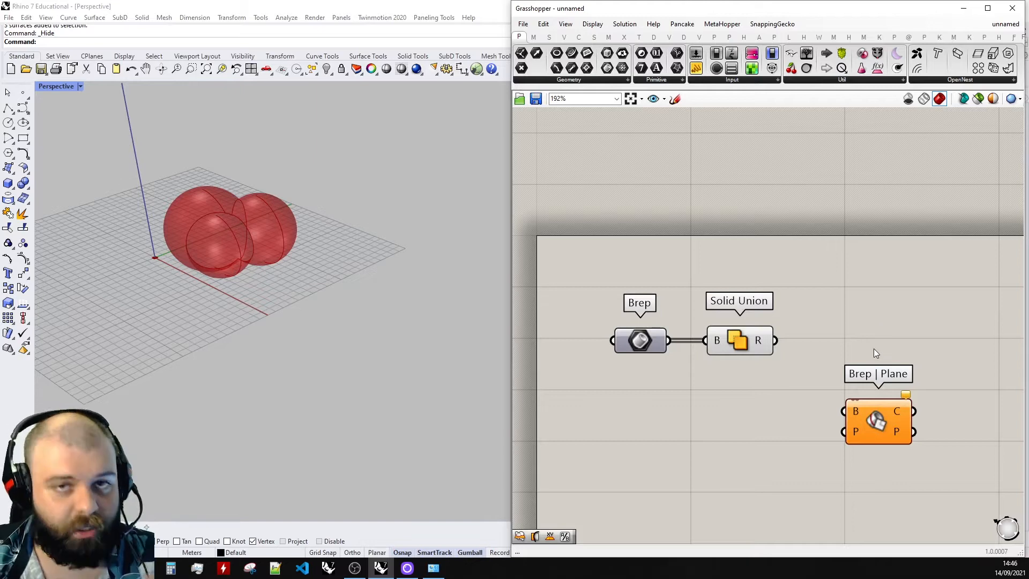
# - Connect the Solid Union result to the B input of Brep | Plane and check the section curve and default plane in the viewport
pyautogui.moveTo(867, 409); pyautogui.dragTo(852, 409)
pyautogui.click(750, 330)
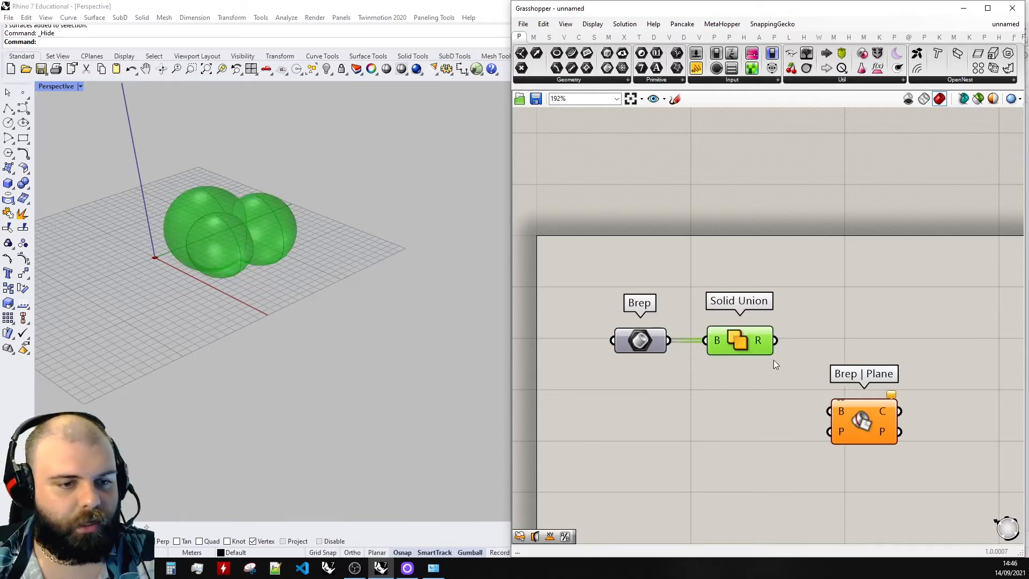
pyautogui.moveTo(776, 340); pyautogui.dragTo(832, 411)
pyautogui.click(757, 407)
pyautogui.scroll(5, 240, 253)
pyautogui.scroll(-3, 239, 253)
pyautogui.moveTo(864, 416); pyautogui.dragTo(861, 408)
pyautogui.scroll(5, 215, 282)
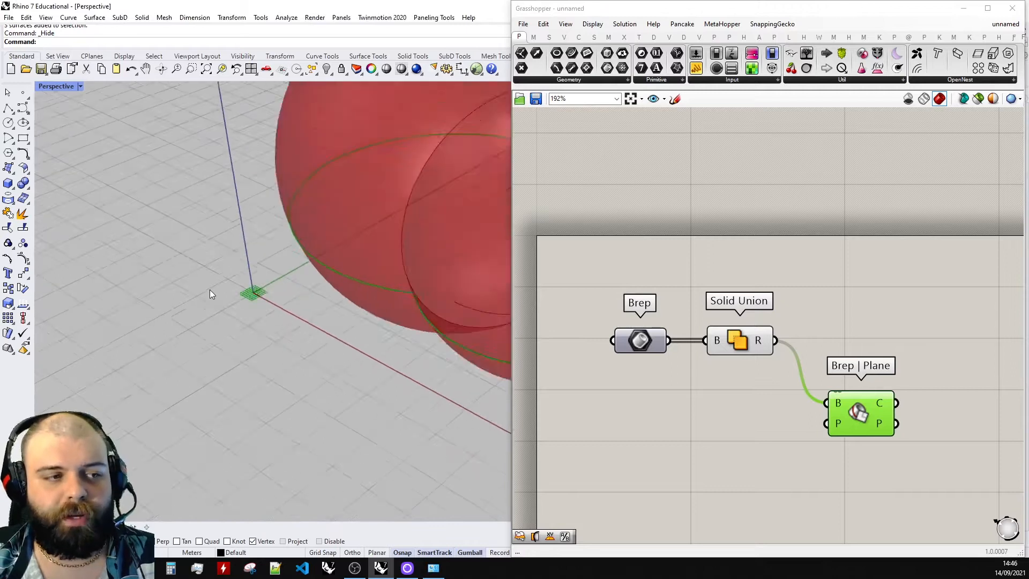
pyautogui.scroll(-2, 210, 289)
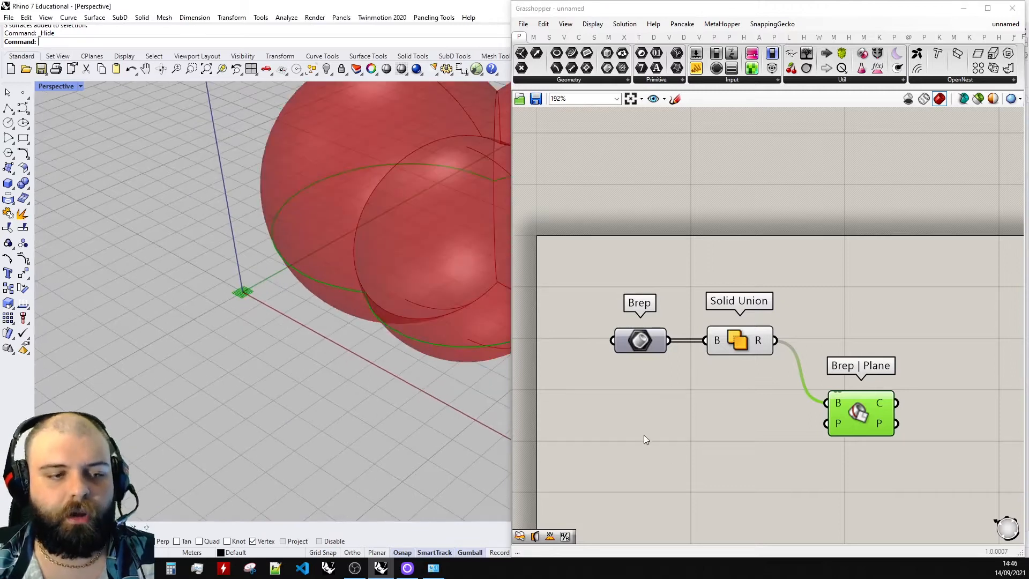
# - Add an XY Plane component and connect its output to the P input of Brep | Plane
pyautogui.doubleClick(700, 456)
pyautogui.write('xy')
pyautogui.press('Return')
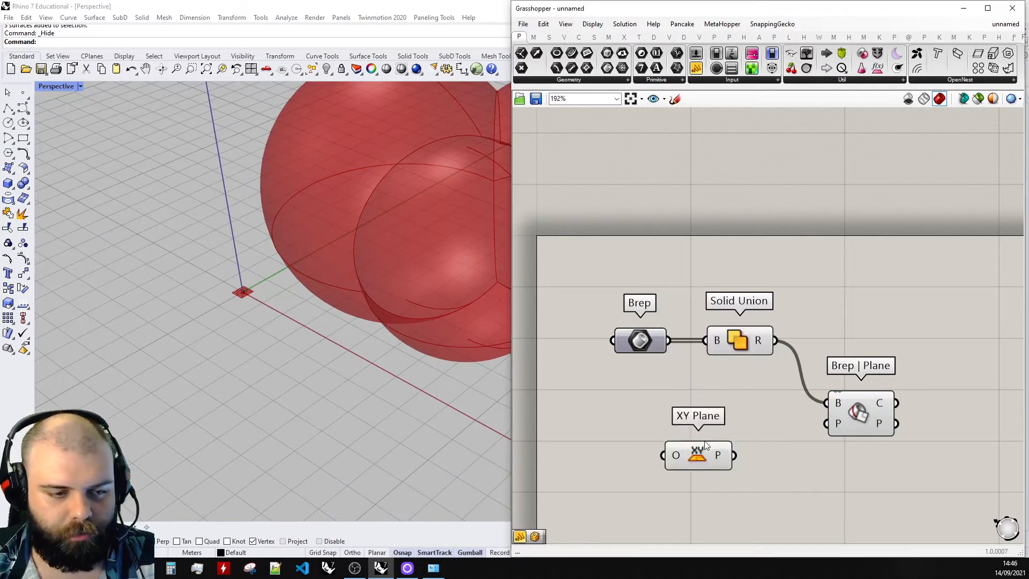
pyautogui.moveTo(756, 430); pyautogui.dragTo(828, 425)
pyautogui.scroll(-6, 353, 338)
pyautogui.moveTo(343, 343); pyautogui.dragTo(317, 311, button='right')
pyautogui.scroll(5, 323, 307)
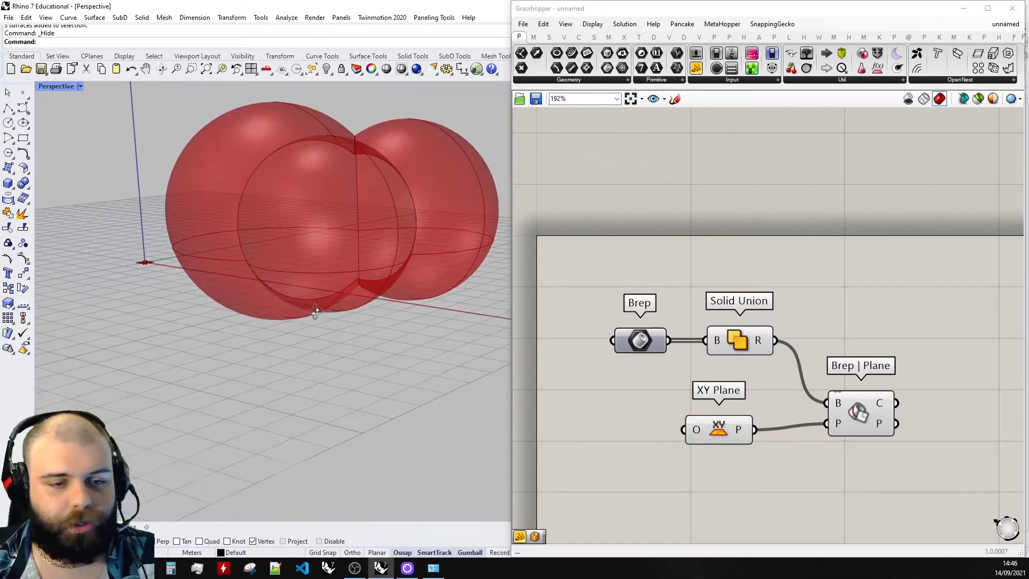
# - Highlight the Brep | Plane result and examine the section curve of the united spheres from above and from the side
pyautogui.click(873, 407)
pyautogui.moveTo(278, 249); pyautogui.dragTo(261, 311, button='right')
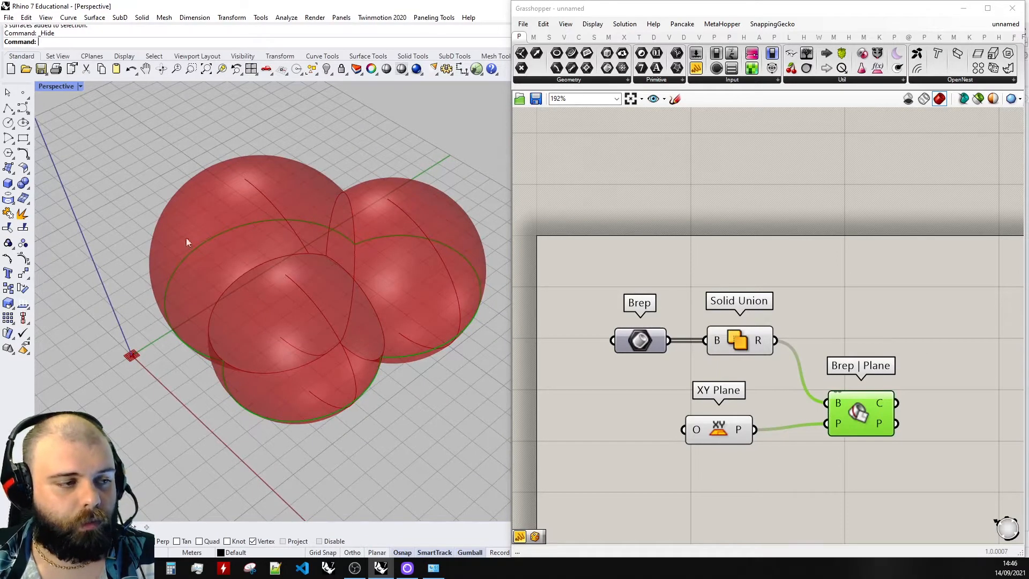
pyautogui.moveTo(403, 229); pyautogui.dragTo(314, 269, button='right')
pyautogui.click(814, 288)
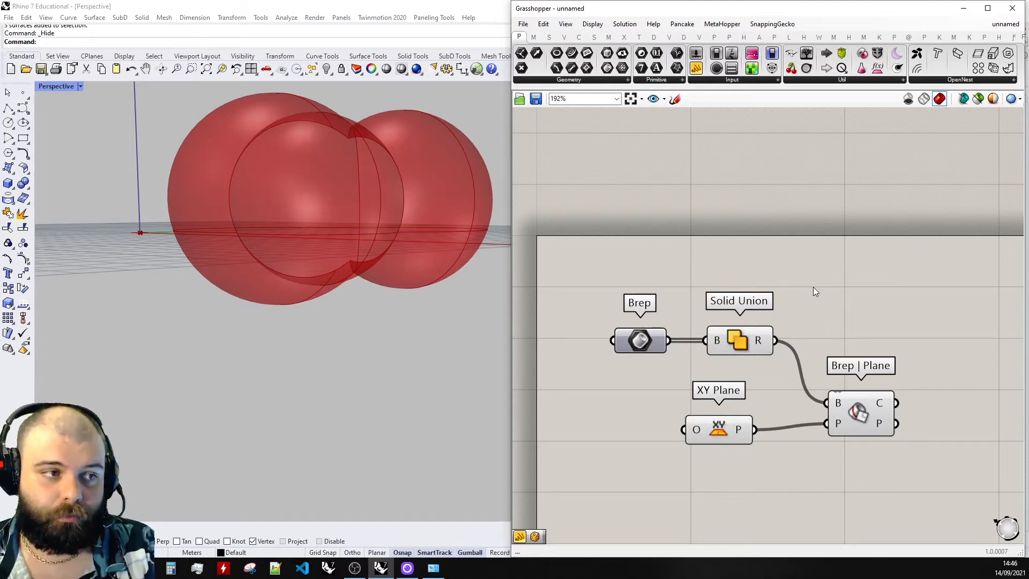
pyautogui.moveTo(352, 201); pyautogui.dragTo(328, 217, button='right')
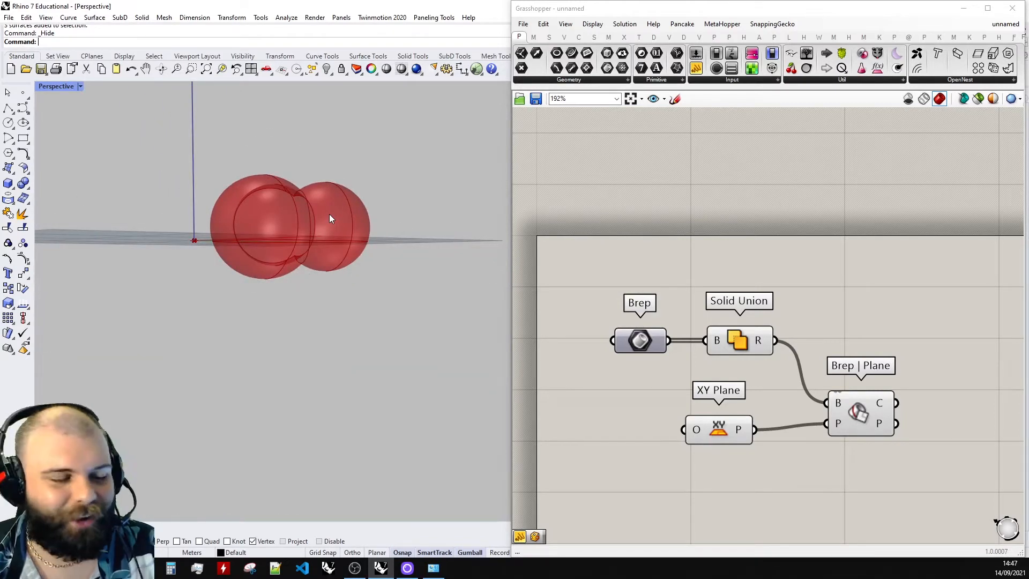
pyautogui.moveTo(328, 188); pyautogui.dragTo(265, 205, button='right')
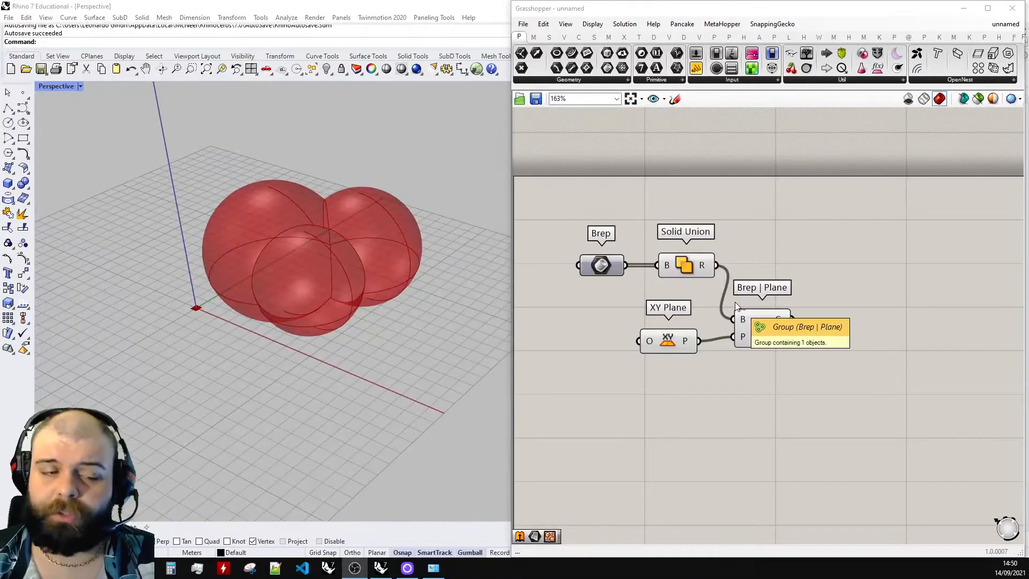
# - Add a Split Brep component to the canvas beyond Brep | Plane
pyautogui.doubleClick(876, 288)
pyautogui.write('brep')
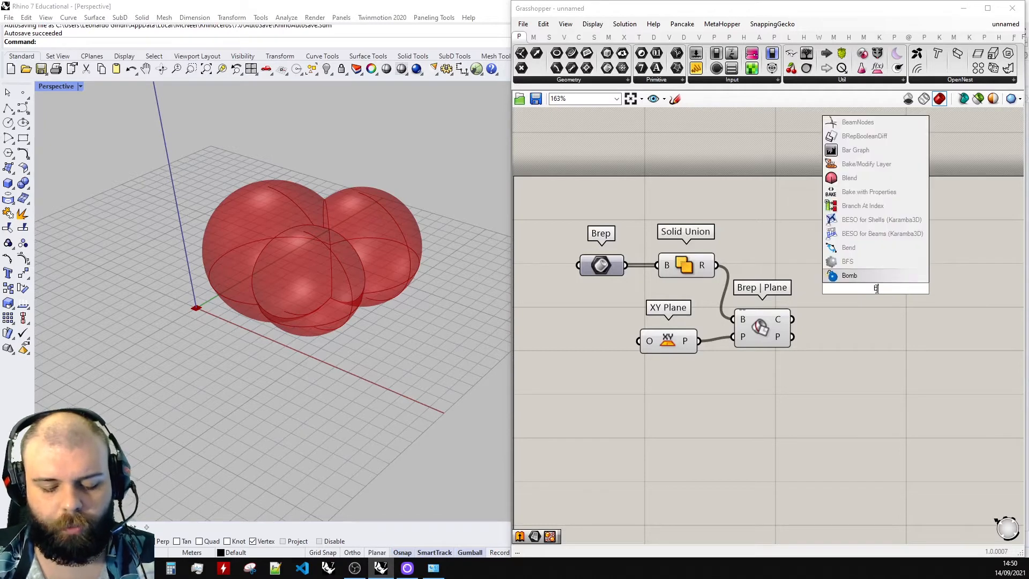
pyautogui.press('BackSpace')
pyautogui.press('BackSpace')
pyautogui.press('BackSpace')
pyautogui.press('BackSpace')
pyautogui.write('split brep')
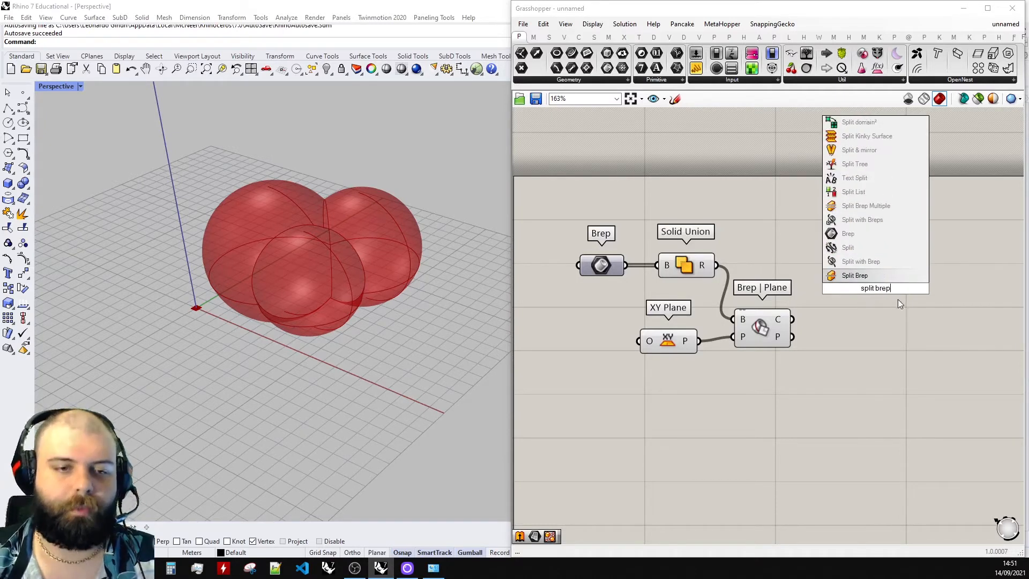
pyautogui.click(873, 273)
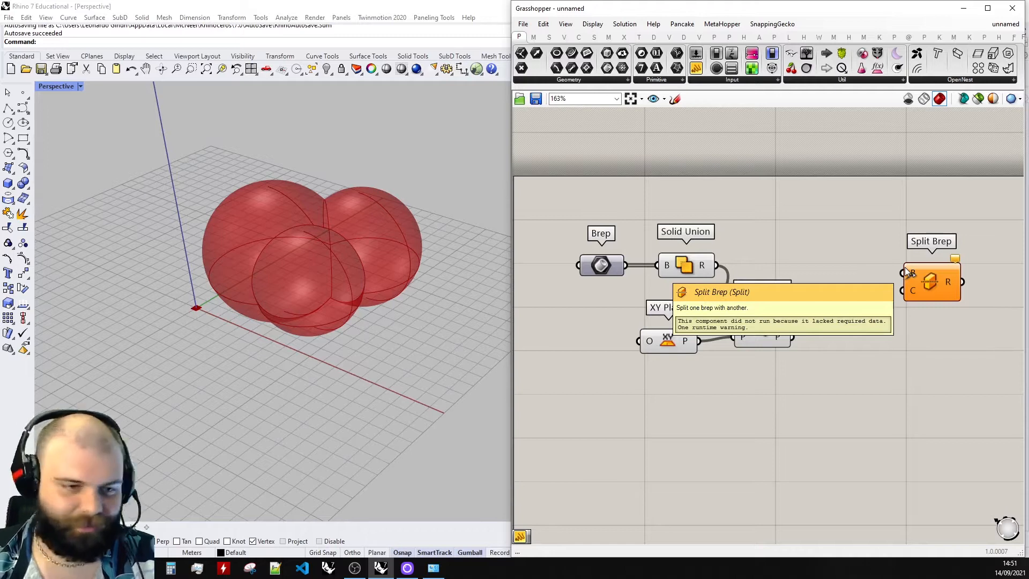
# - Rearrange the Split Brep, Solid Union, Brep | Plane and XY Plane components, leaving a gap before Split Brep
pyautogui.scroll(-2, 677, 304)
pyautogui.scroll(5, 884, 285)
pyautogui.scroll(-3, 924, 281)
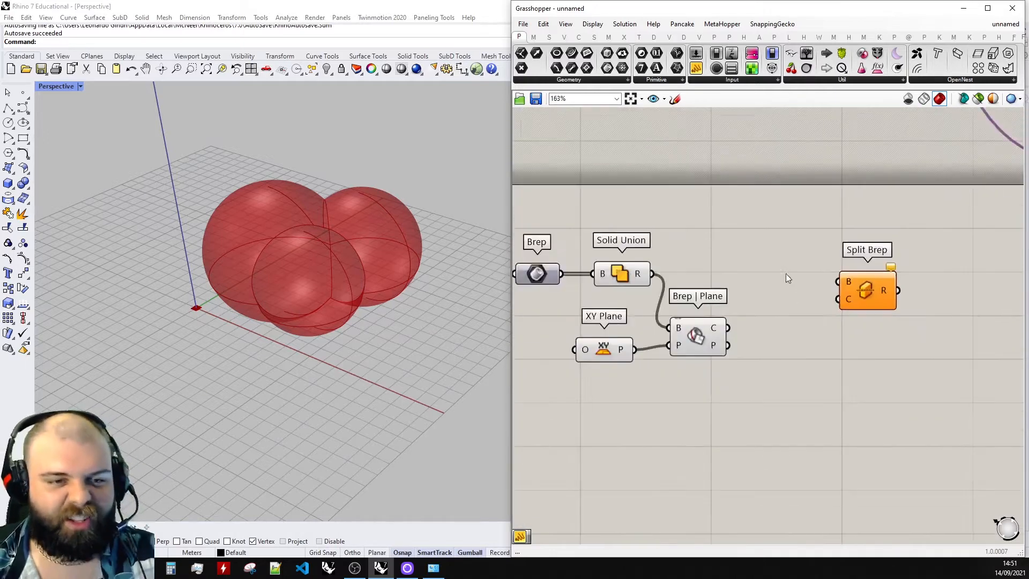
pyautogui.moveTo(871, 293); pyautogui.dragTo(881, 293)
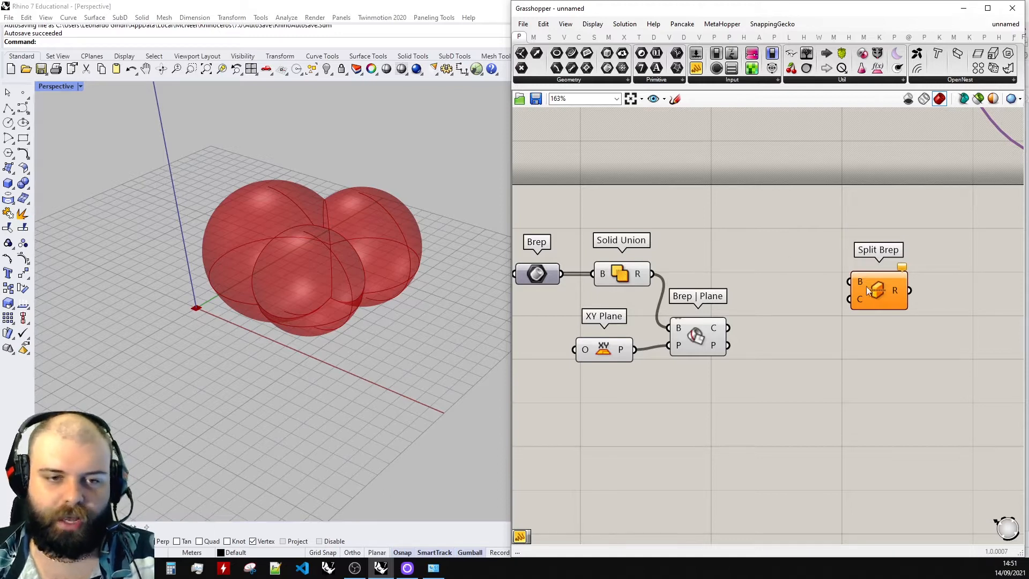
pyautogui.moveTo(622, 275); pyautogui.dragTo(629, 274)
pyautogui.click(732, 250)
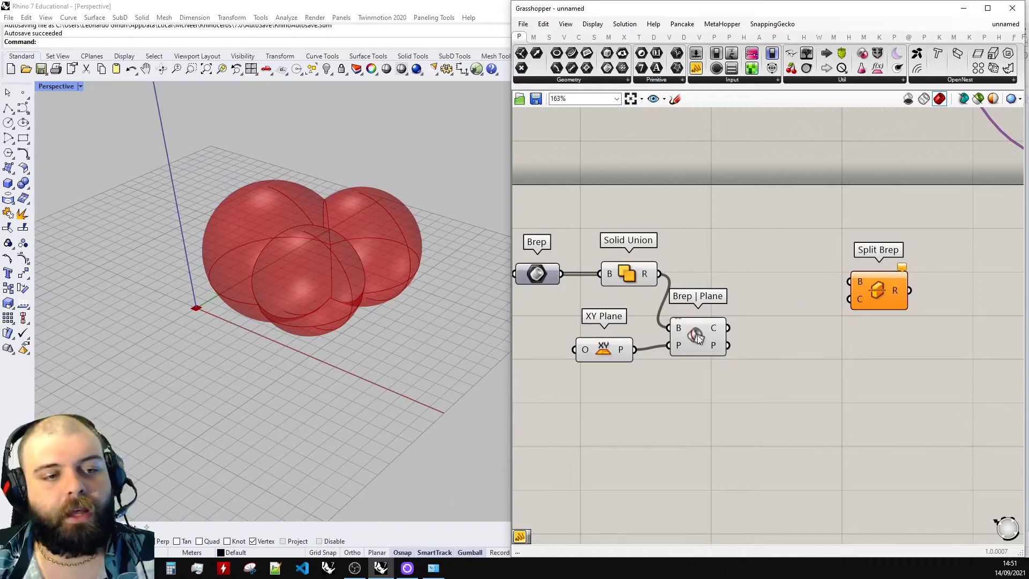
pyautogui.moveTo(697, 335); pyautogui.dragTo(712, 340)
pyautogui.moveTo(591, 348); pyautogui.dragTo(609, 349)
pyautogui.click(778, 298)
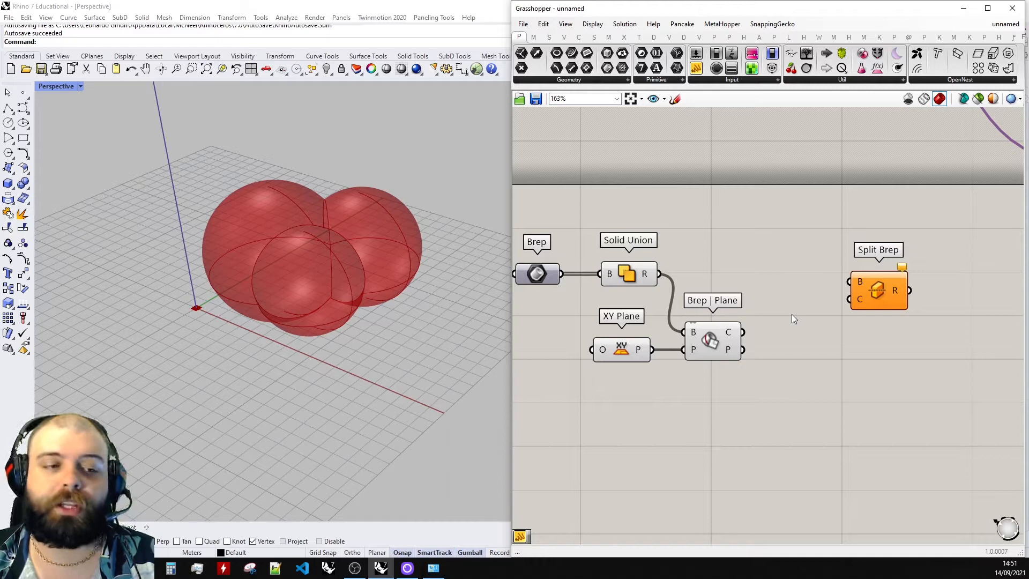
# - Add a Boundary Surfaces component and connect the C output of Brep | Plane to its E input
pyautogui.doubleClick(795, 381)
pyautogui.write('boundar')
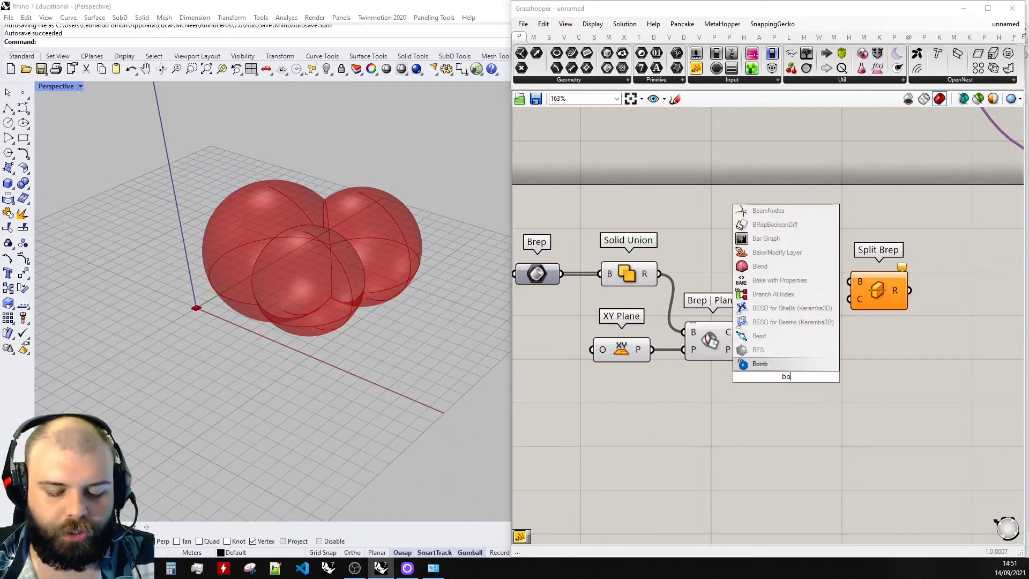
pyautogui.click(792, 352)
pyautogui.moveTo(744, 333); pyautogui.dragTo(793, 356)
pyautogui.click(792, 285)
# - Turn off the preview of Solid Union, XY Plane and Brep | Plane, and inspect the planar boundary surface from above
pyautogui.moveTo(735, 412); pyautogui.dragTo(579, 196)
pyautogui.middleClick(620, 207)
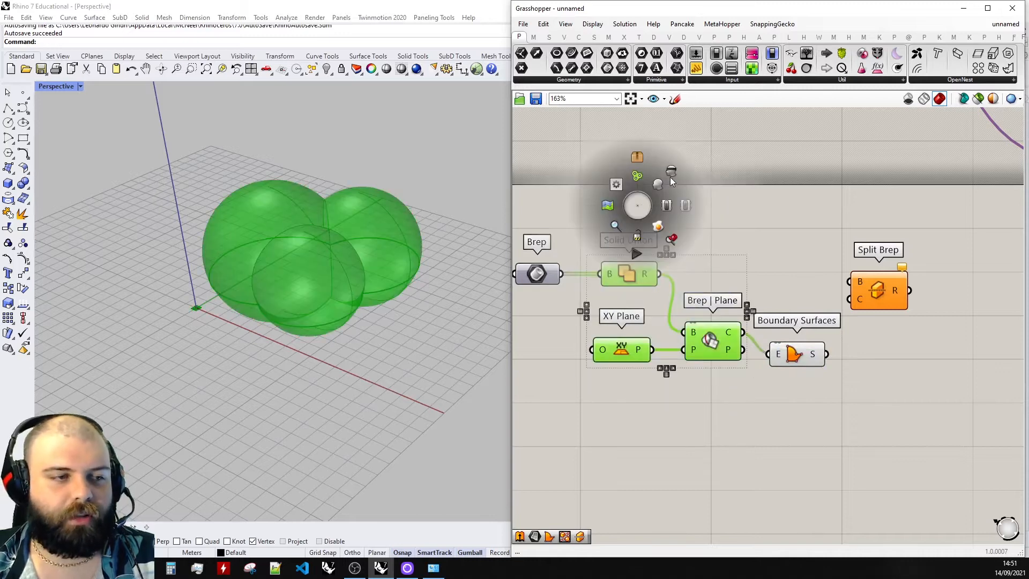
pyautogui.click(671, 177)
pyautogui.click(727, 221)
pyautogui.click(713, 342)
pyautogui.click(795, 354)
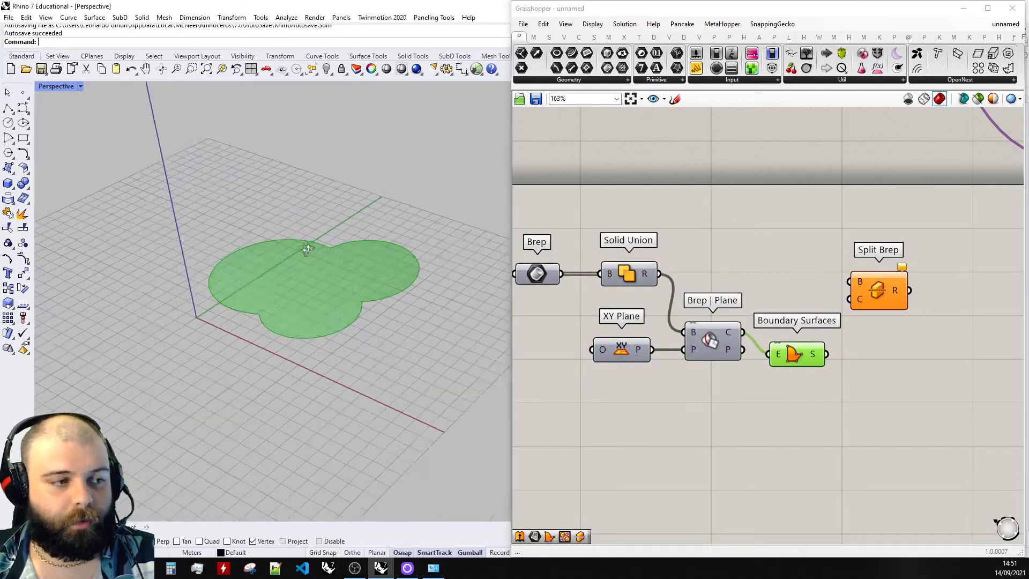
pyautogui.moveTo(306, 246); pyautogui.dragTo(314, 314, button='right')
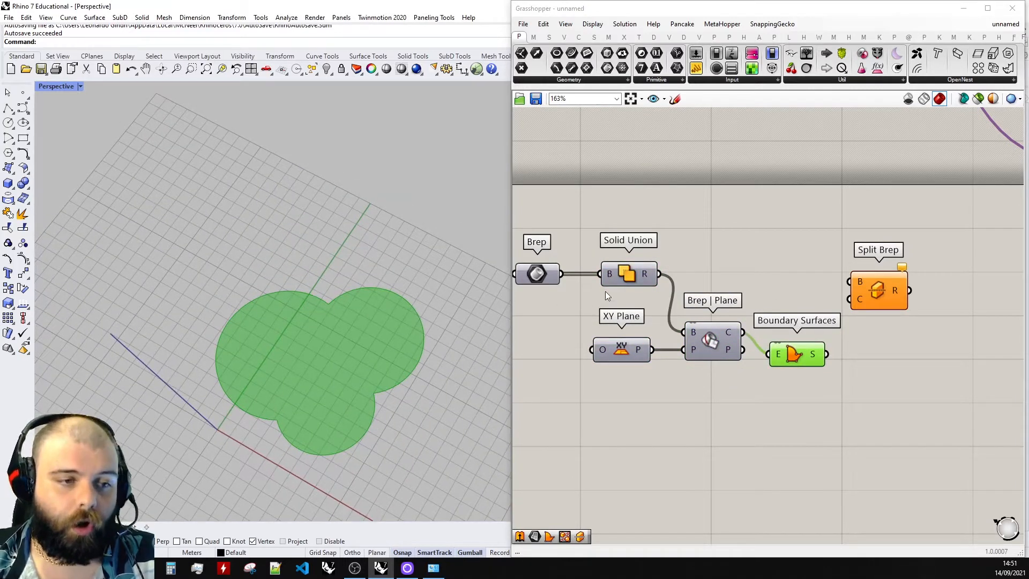
# - Turn the preview of the Solid Union component back on and compare it with the boundary surface from the side
pyautogui.click(626, 275)
pyautogui.middleClick(632, 271)
pyautogui.click(655, 251)
pyautogui.click(706, 252)
pyautogui.moveTo(421, 322); pyautogui.dragTo(421, 228, button='right')
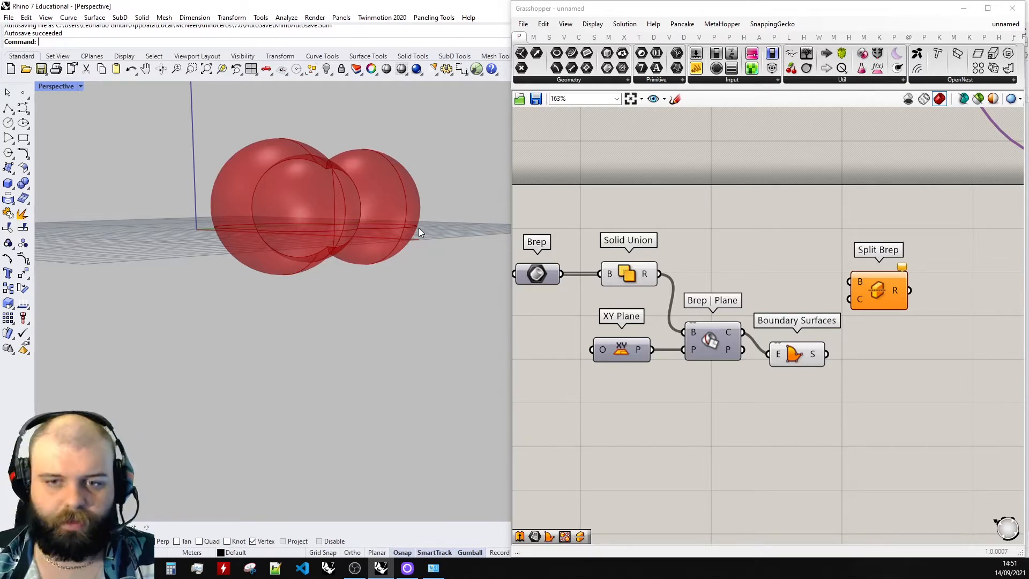
# - Delete the Boundary Surfaces component
pyautogui.click(790, 359)
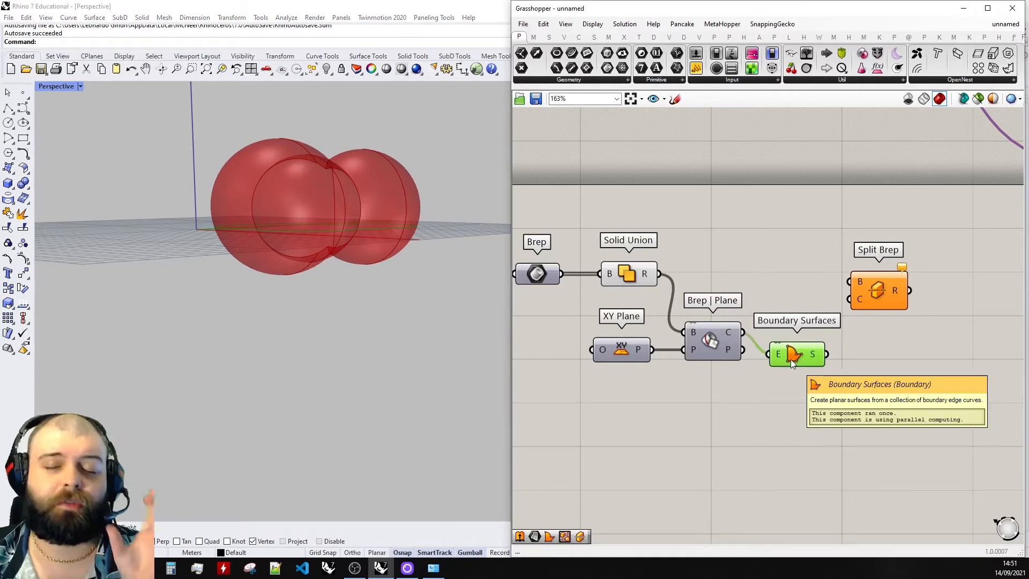
pyautogui.press('Delete')
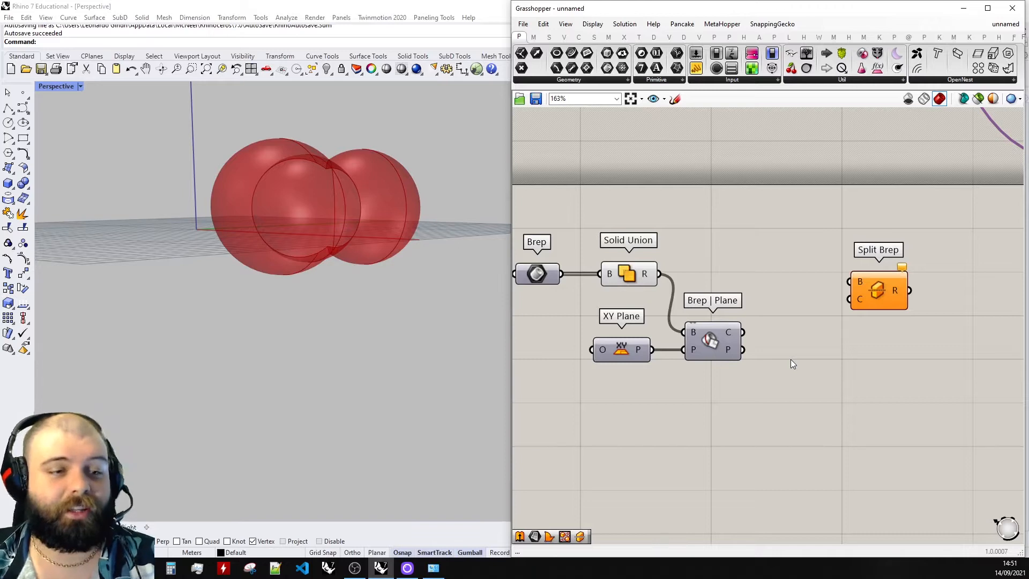
# - Add a Bounding Box component above Brep | Plane and connect the Solid Union result to its C input
pyautogui.doubleClick(760, 441)
pyautogui.write('bounding')
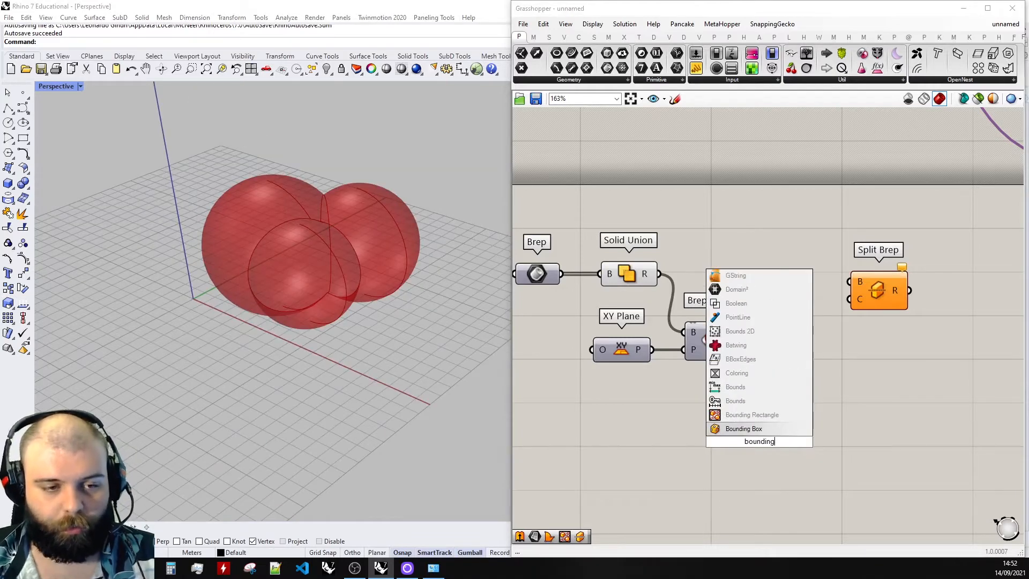
pyautogui.click(765, 432)
pyautogui.moveTo(764, 433); pyautogui.dragTo(769, 242)
pyautogui.click(717, 179)
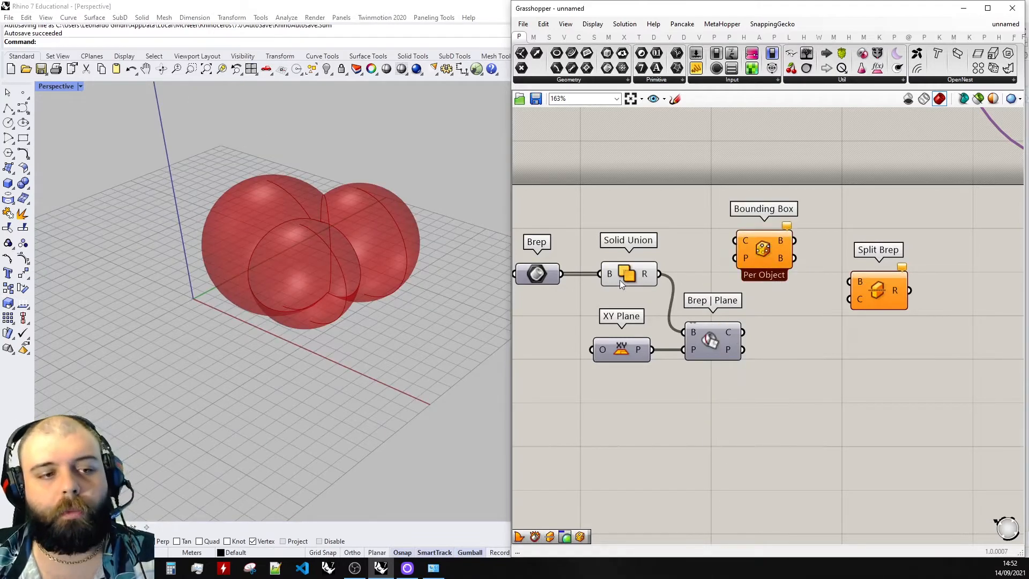
pyautogui.moveTo(659, 274); pyautogui.dragTo(735, 240)
pyautogui.moveTo(755, 245); pyautogui.dragTo(759, 223)
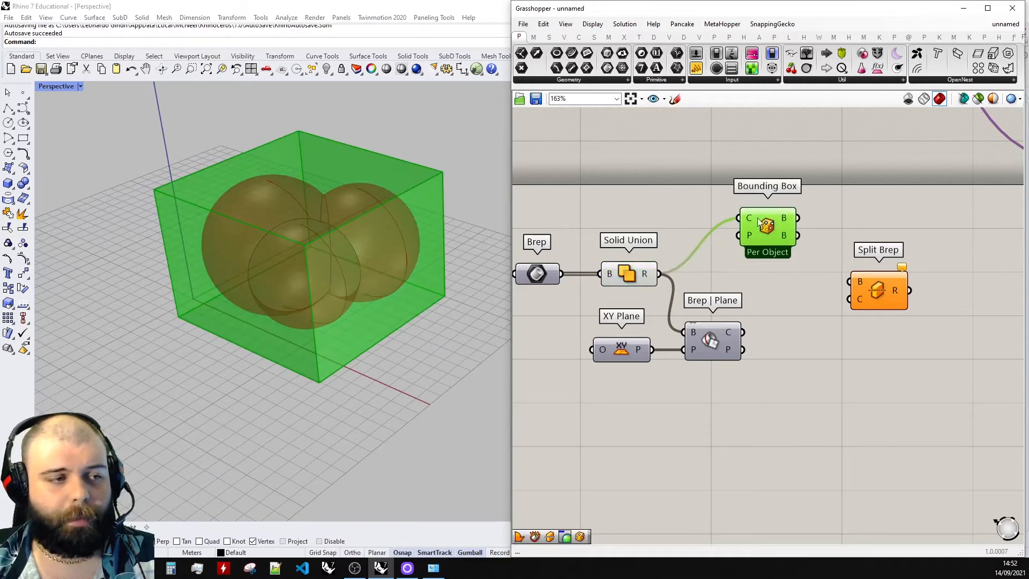
# - Examine the bounding box around the united spheres and delete the Bounding Box component
pyautogui.moveTo(309, 278); pyautogui.dragTo(271, 241, button='right')
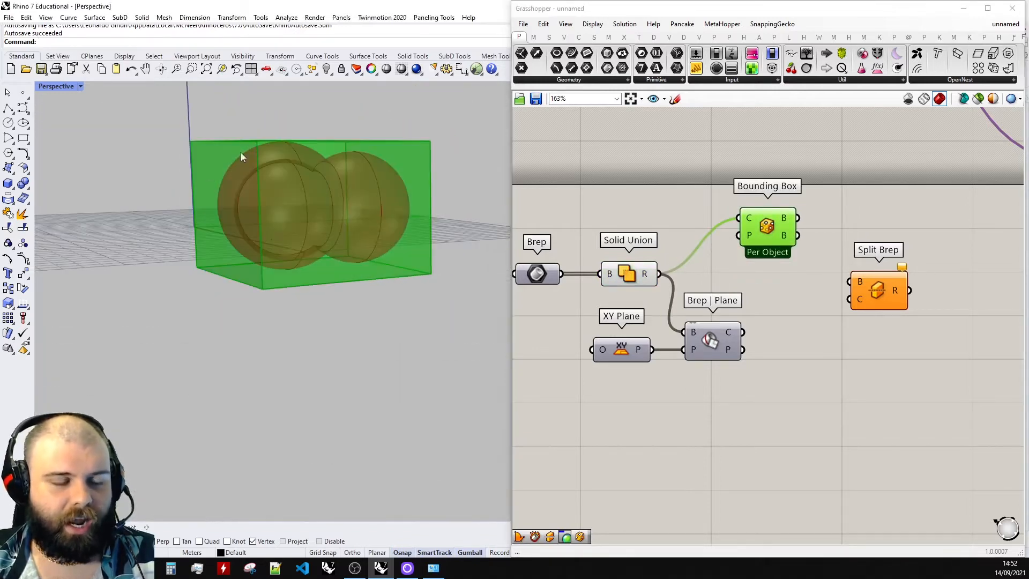
pyautogui.moveTo(420, 283); pyautogui.dragTo(446, 246, button='right')
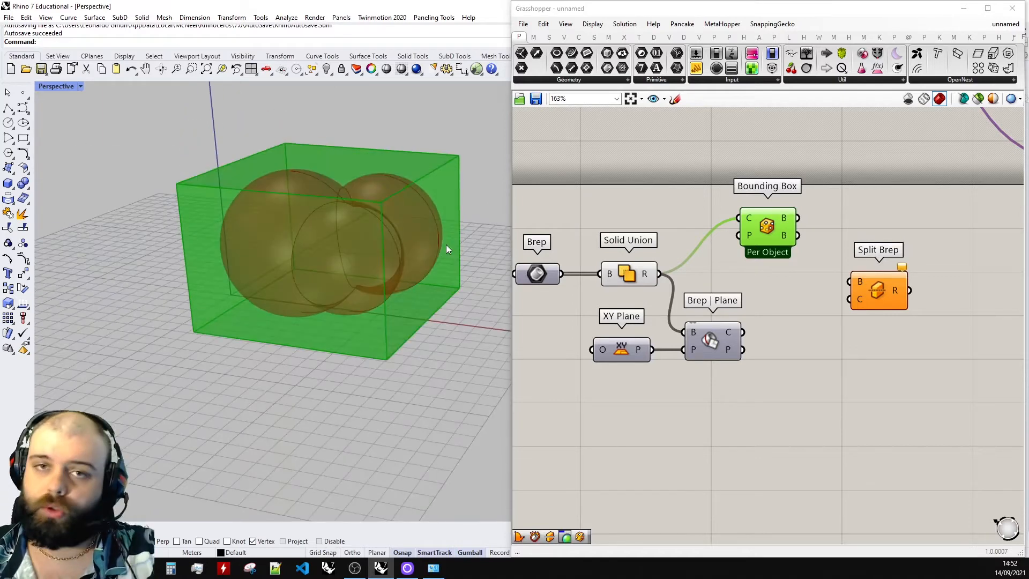
pyautogui.press('Delete')
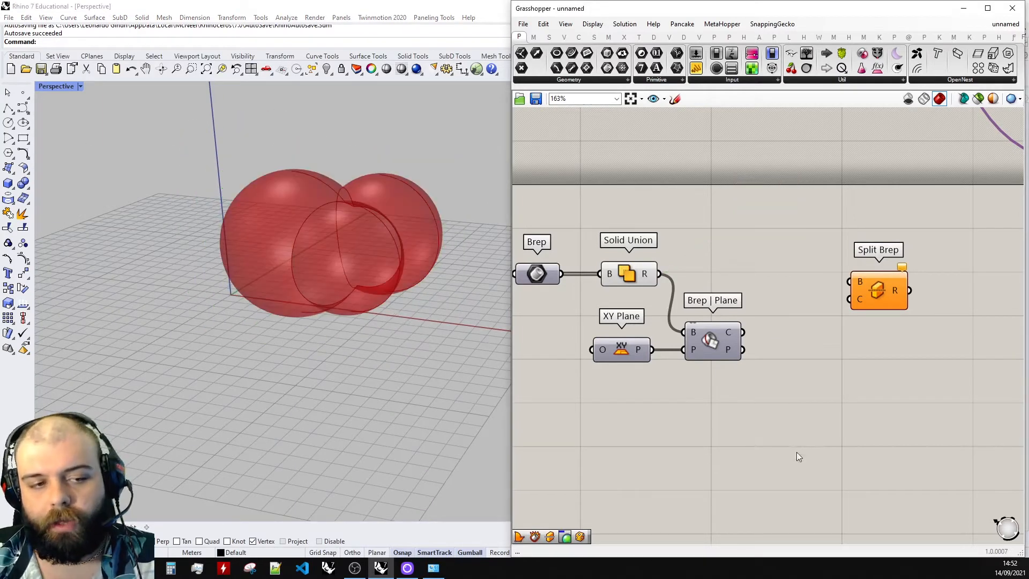
# - Add a Bounding Rectangle component, place it below Brep | Plane, and view the united spheres from above
pyautogui.doubleClick(796, 452)
pyautogui.write('bounding')
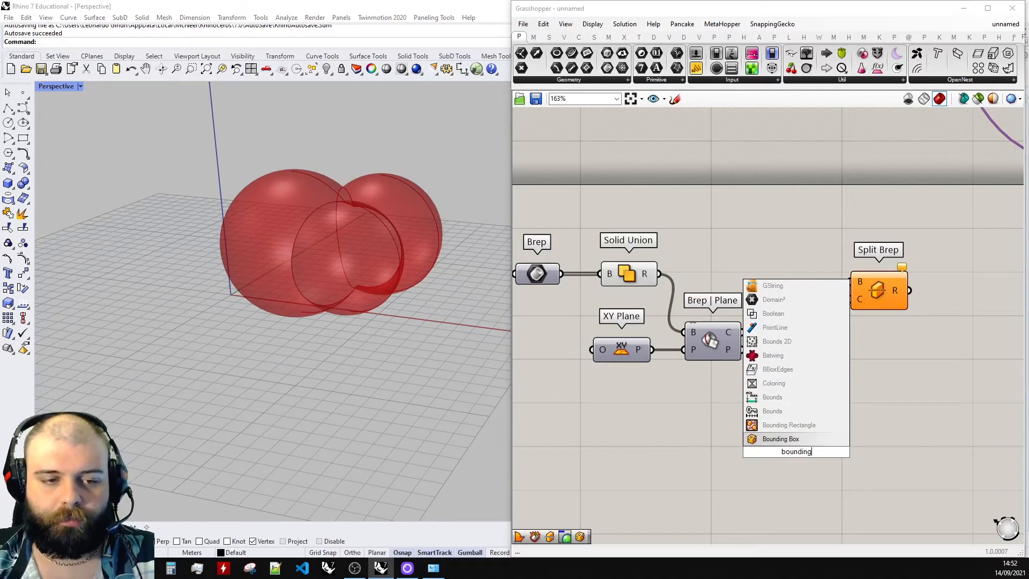
pyautogui.click(810, 426)
pyautogui.click(827, 345)
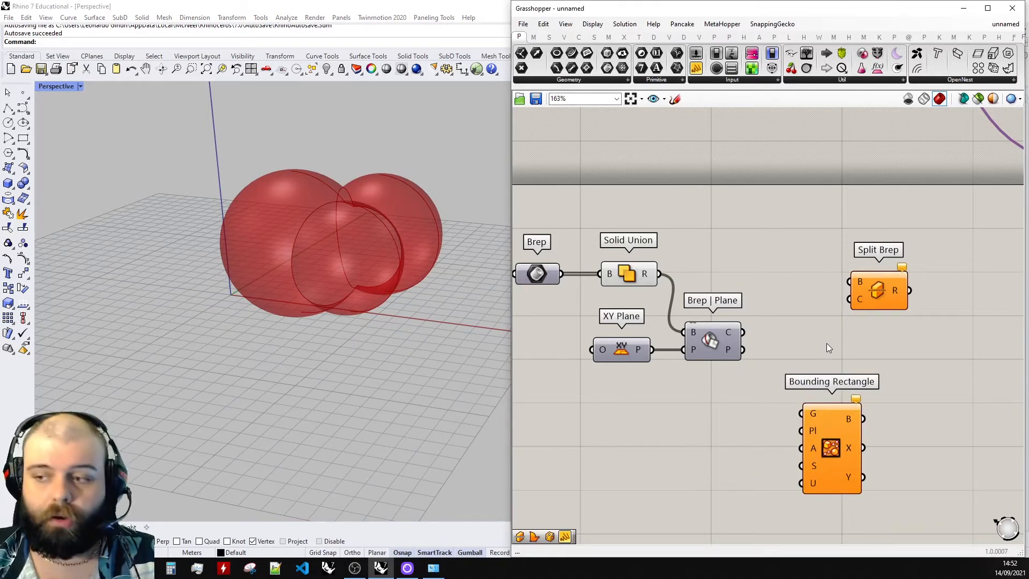
pyautogui.moveTo(830, 422); pyautogui.dragTo(840, 411)
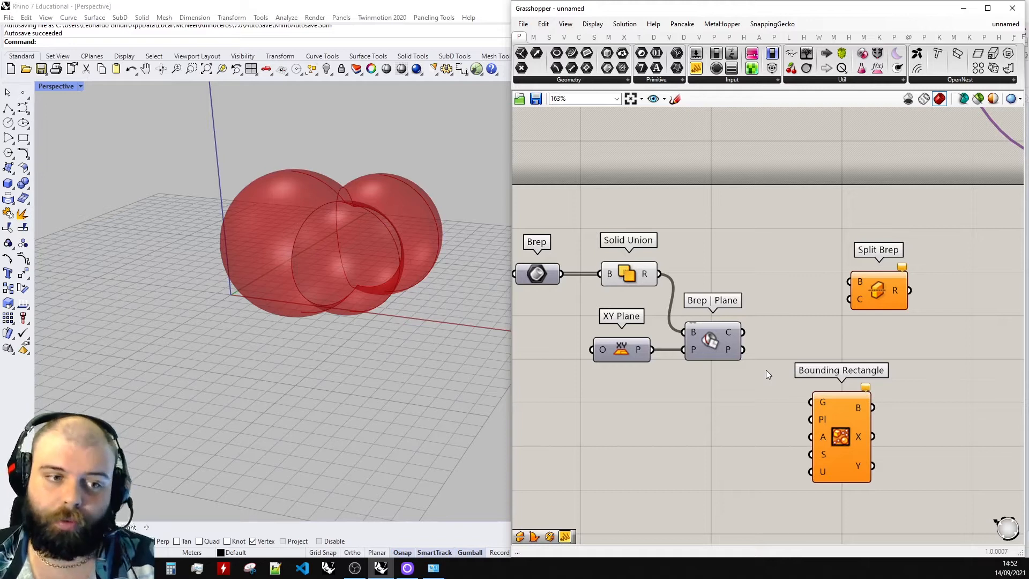
pyautogui.moveTo(835, 424); pyautogui.dragTo(797, 462)
pyautogui.moveTo(332, 197); pyautogui.dragTo(264, 284, button='right')
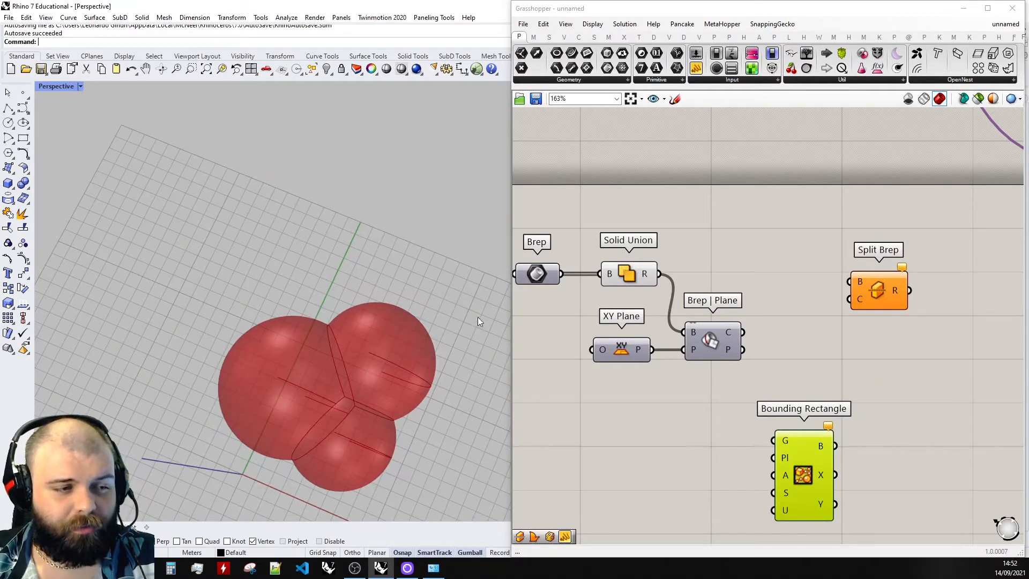
# - Turn on the preview of Brep | Plane and examine its section curve around the united spheres
pyautogui.moveTo(225, 443); pyautogui.dragTo(222, 317, button='right')
pyautogui.click(722, 342)
pyautogui.middleClick(722, 343)
pyautogui.click(701, 321)
pyautogui.moveTo(333, 237); pyautogui.dragTo(313, 239, button='right')
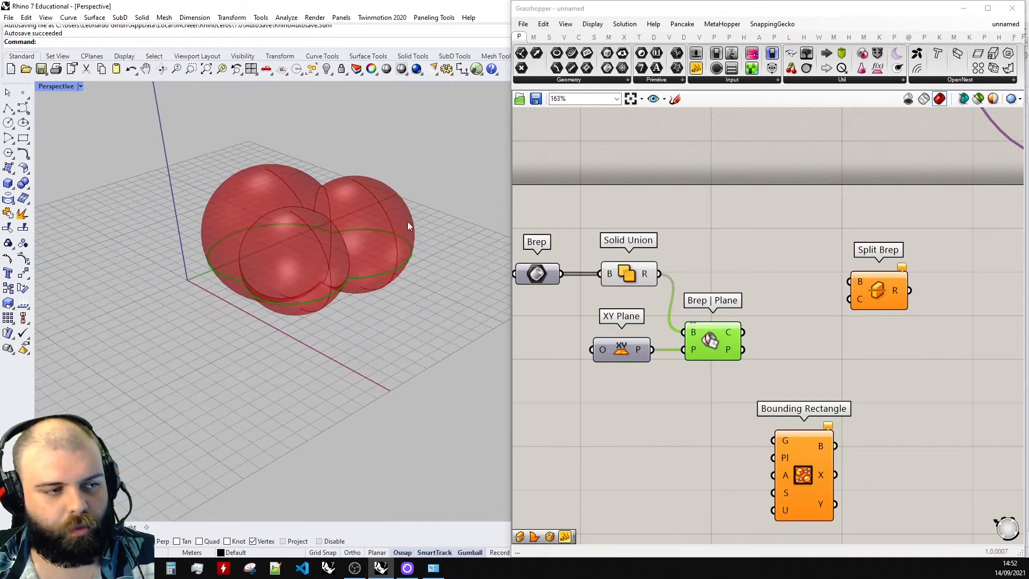
pyautogui.click(793, 352)
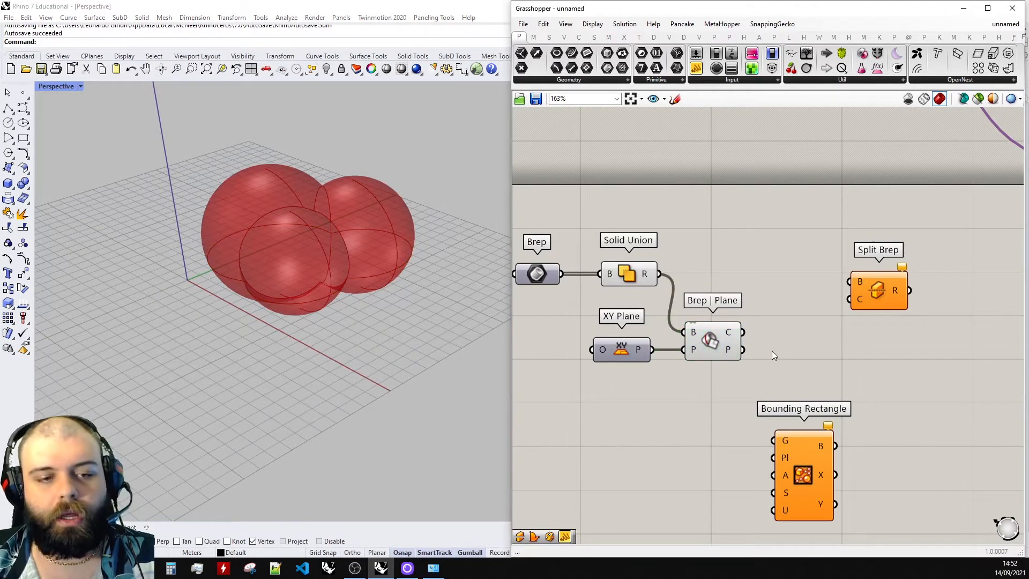
# - Connect the C output of Brep | Plane to Bounding Rectangle's G input and place Bounding Rectangle directly beside it
pyautogui.click(735, 337)
pyautogui.moveTo(743, 333); pyautogui.dragTo(836, 332)
pyautogui.moveTo(350, 230); pyautogui.dragTo(404, 310, button='right')
pyautogui.scroll(-5, 310, 299)
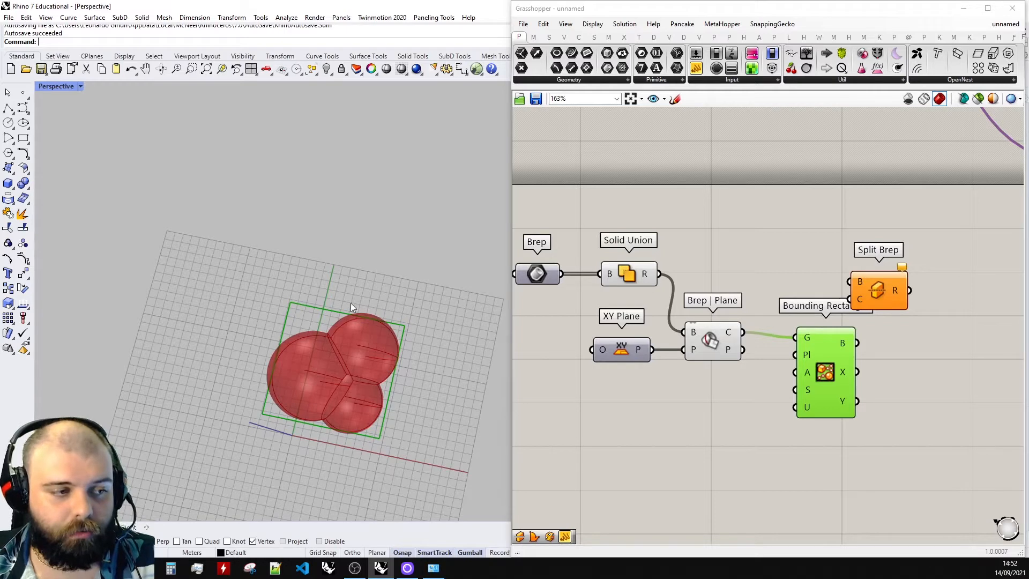
pyautogui.moveTo(824, 355); pyautogui.dragTo(787, 349)
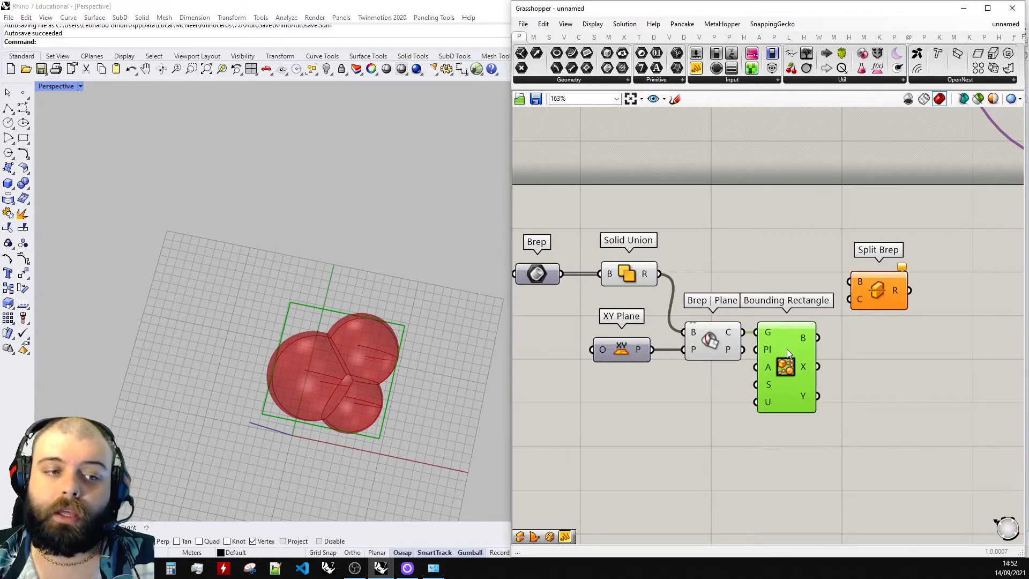
# - Add a Boundary Surfaces component and connect Bounding Rectangle's B output to its E input
pyautogui.click(904, 369)
pyautogui.doubleClick(904, 369)
pyautogui.write('boundar')
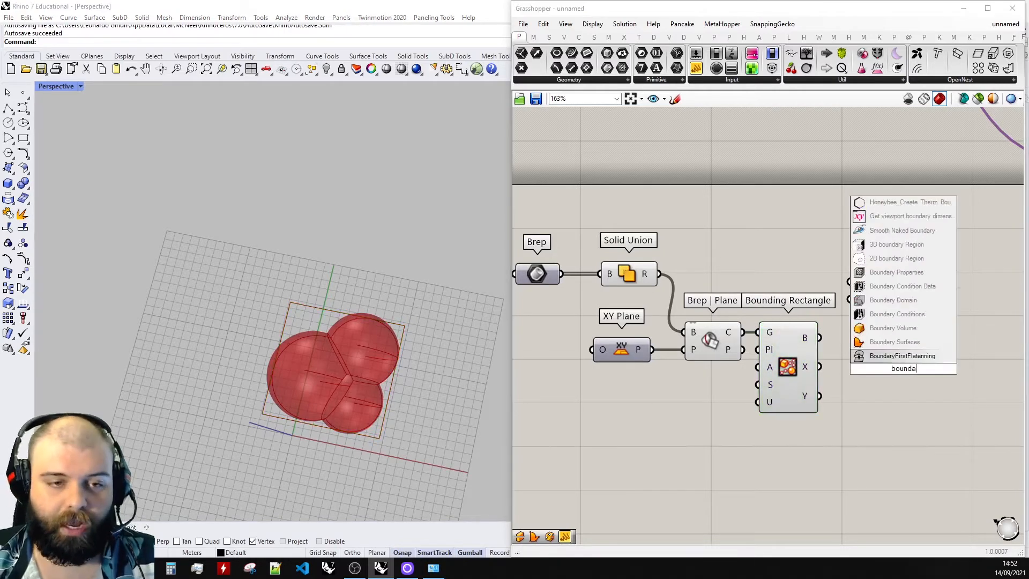
pyautogui.click(912, 345)
pyautogui.moveTo(819, 338); pyautogui.dragTo(883, 339)
pyautogui.click(890, 370)
# - Move Split Brep farther along past Boundary Surfaces and connect the Solid Union result to its B input
pyautogui.moveTo(814, 299); pyautogui.dragTo(916, 292)
pyautogui.scroll(-4, 840, 301)
pyautogui.scroll(4, 877, 296)
pyautogui.click(858, 343)
pyautogui.scroll(-4, 751, 349)
pyautogui.scroll(2, 745, 287)
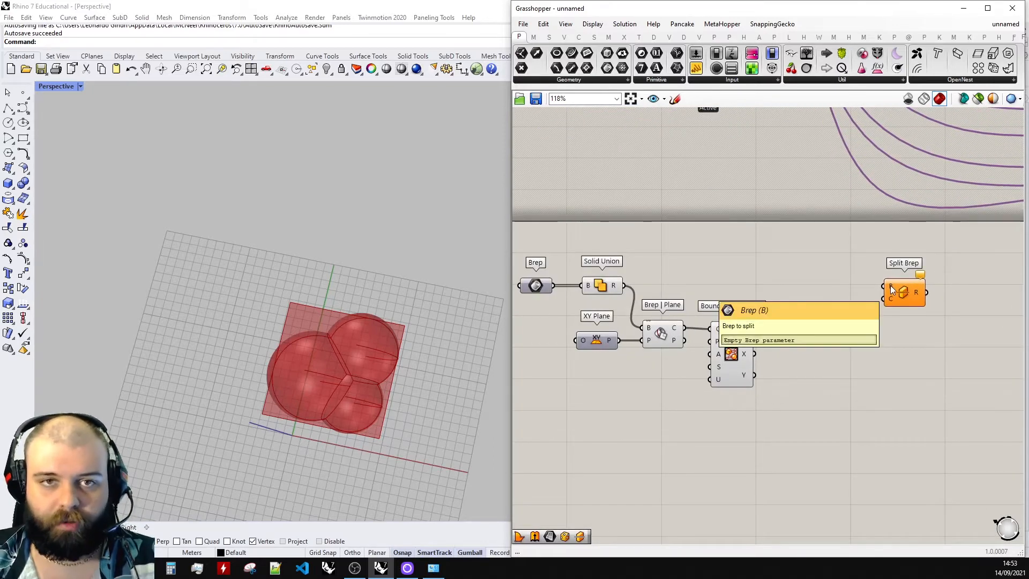
pyautogui.moveTo(625, 285); pyautogui.dragTo(889, 282)
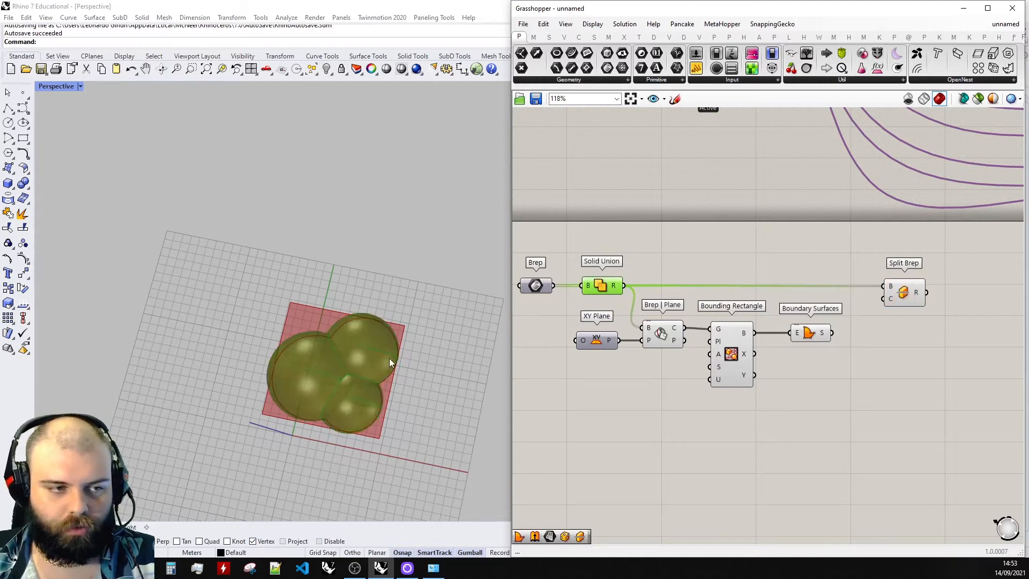
pyautogui.scroll(5, 391, 361)
pyautogui.moveTo(390, 360); pyautogui.dragTo(357, 284, button='right')
# - Connect the Boundary Surfaces S output to Split Brep's C input and hide the previews of the components before Split Brep
pyautogui.click(880, 326)
pyautogui.scroll(5, 858, 329)
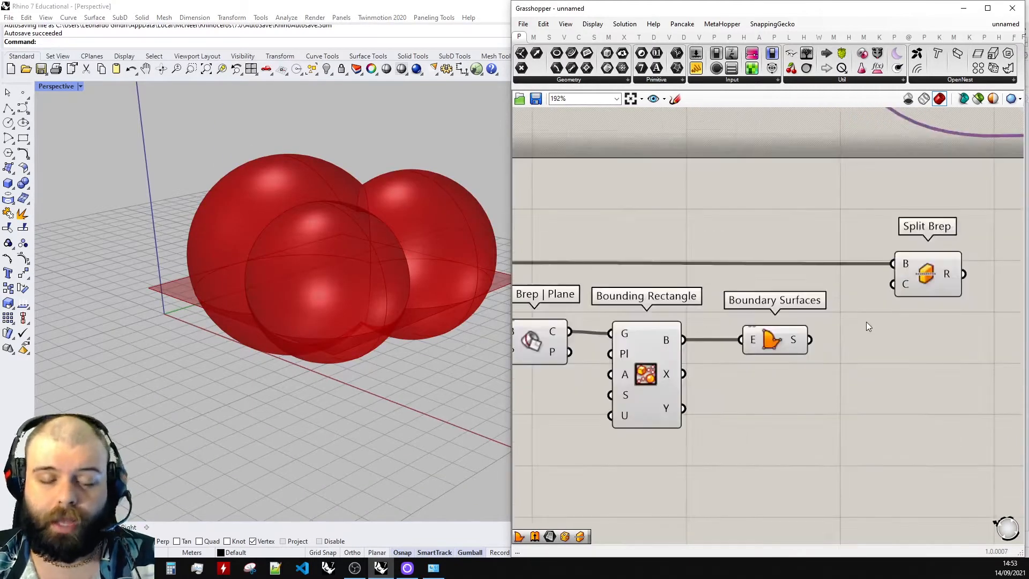
pyautogui.click(744, 351)
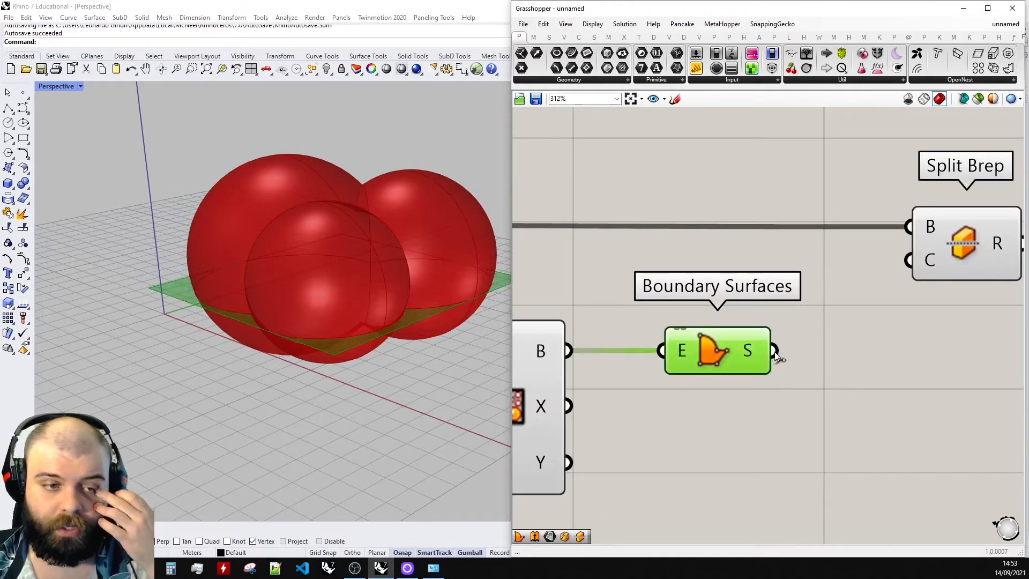
pyautogui.moveTo(774, 351); pyautogui.dragTo(909, 260)
pyautogui.scroll(-5, 794, 351)
pyautogui.click(842, 347)
pyautogui.scroll(-3, 843, 347)
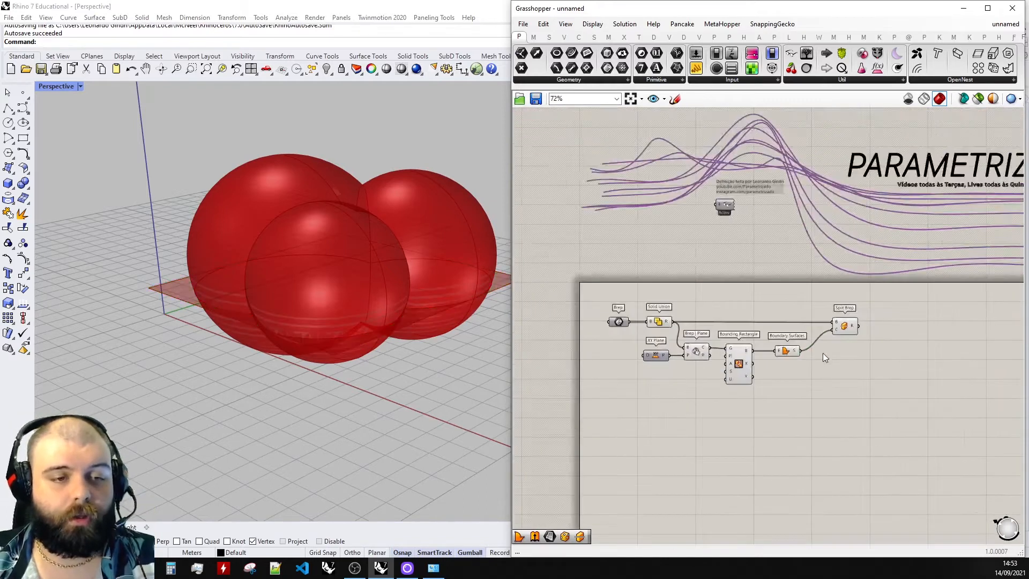
pyautogui.moveTo(813, 418); pyautogui.dragTo(610, 304)
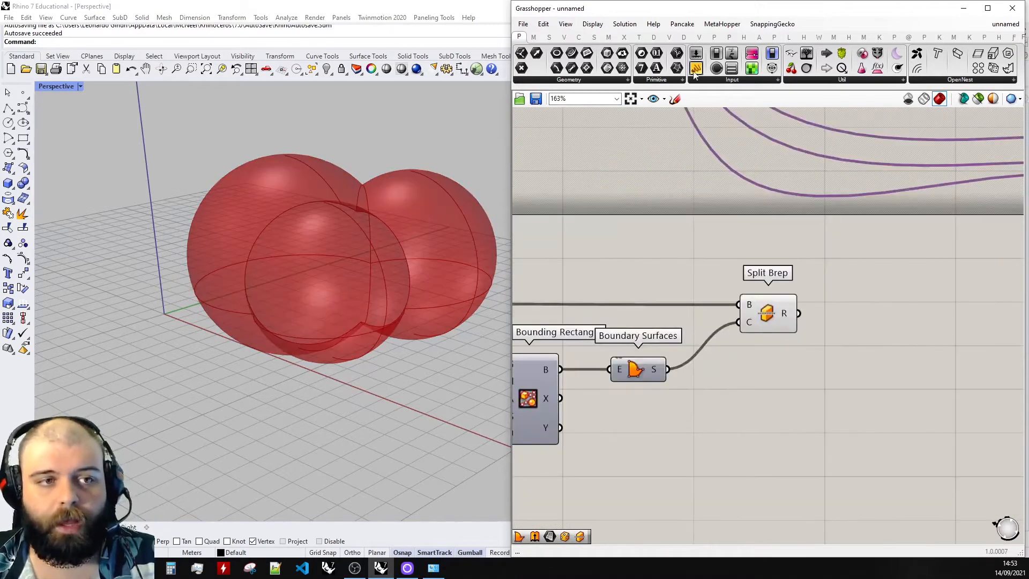
# - Add a Panel beside Split Brep and connect the R output to it to read the resulting pieces
pyautogui.click(695, 74)
pyautogui.click(898, 284)
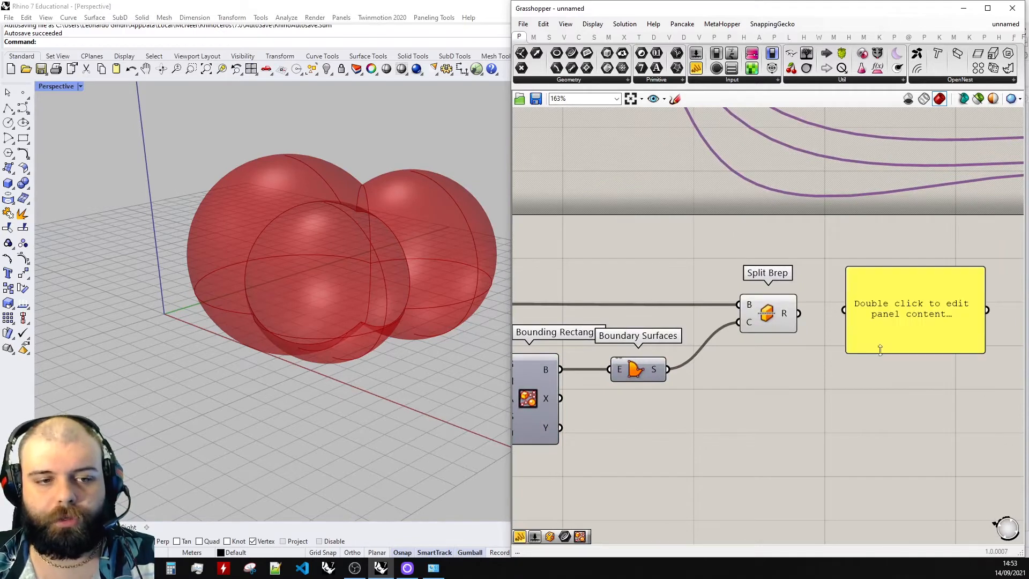
pyautogui.moveTo(799, 313); pyautogui.dragTo(884, 310)
pyautogui.scroll(3, 885, 309)
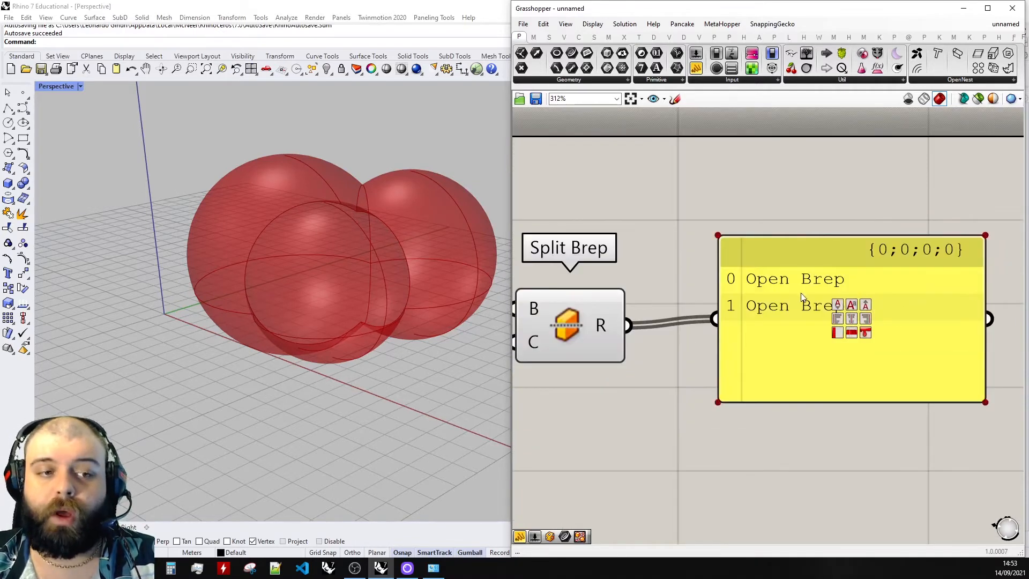
pyautogui.moveTo(813, 320); pyautogui.dragTo(860, 326)
# - Add a List Item component and connect Split Brep's R output to its L input
pyautogui.doubleClick(697, 403)
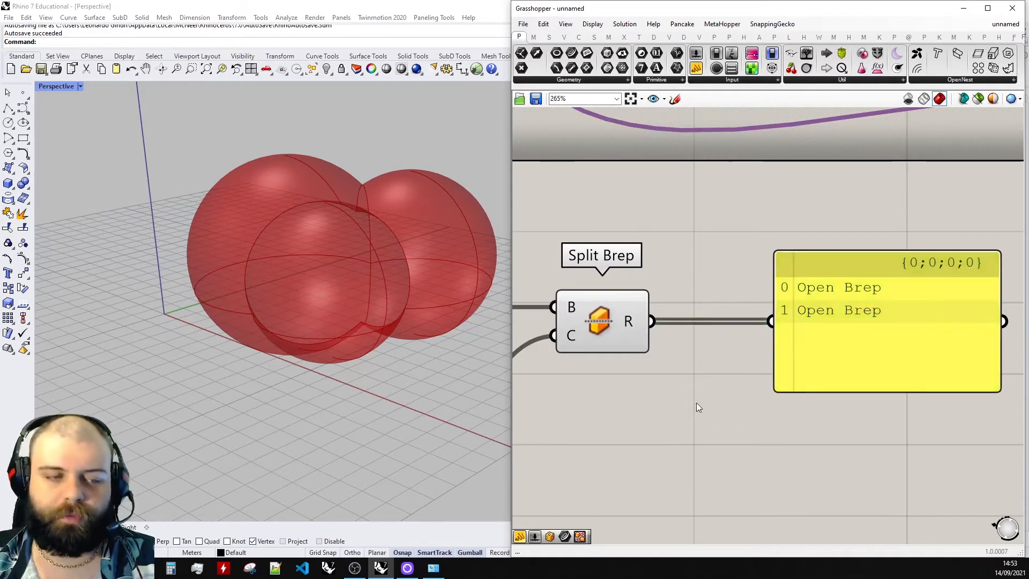
pyautogui.write('lis')
pyautogui.write('t it')
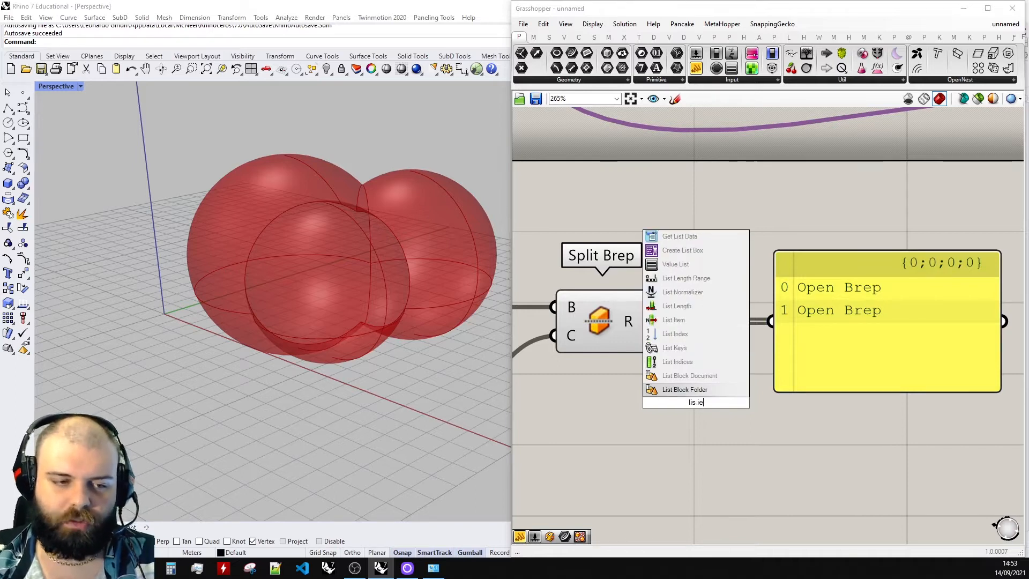
pyautogui.press('Return')
pyautogui.moveTo(815, 412); pyautogui.dragTo(828, 321)
pyautogui.moveTo(692, 367); pyautogui.dragTo(743, 351)
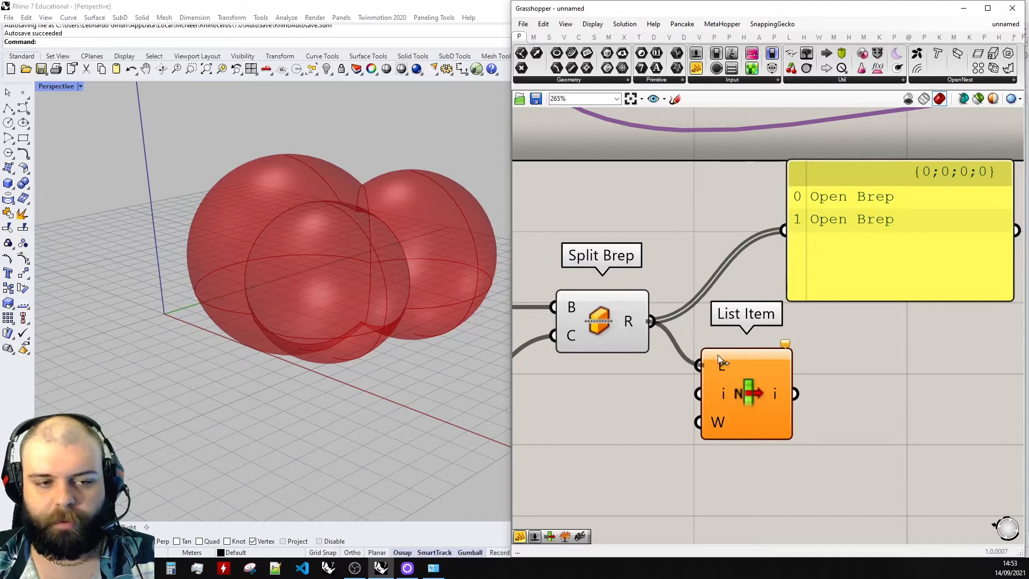
pyautogui.moveTo(648, 320); pyautogui.dragTo(698, 365)
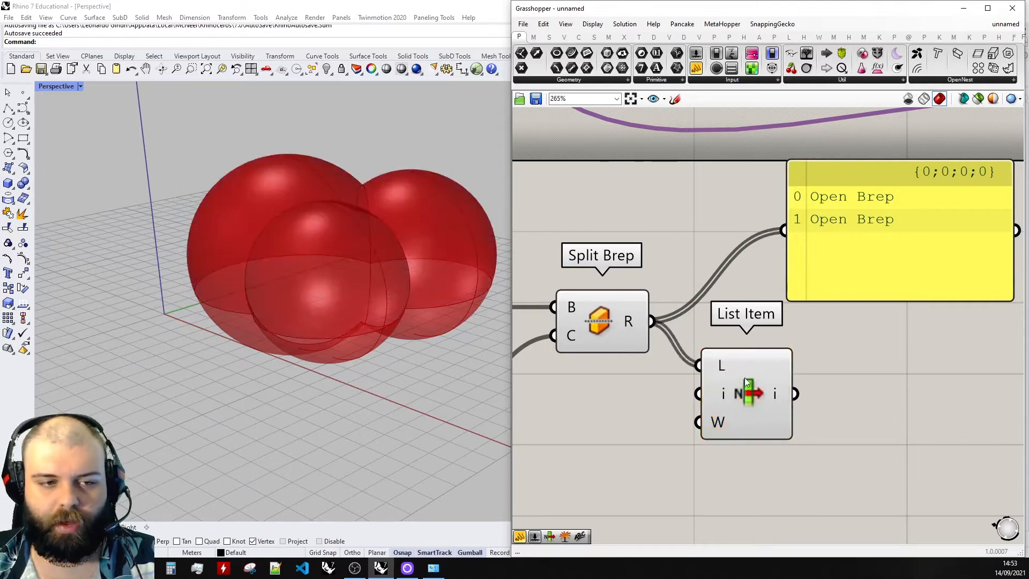
# - Examine the piece picked by List Item, try adding a +1 output to the component, and remove that output again
pyautogui.scroll(-3, 745, 343)
pyautogui.moveTo(755, 291); pyautogui.dragTo(784, 291)
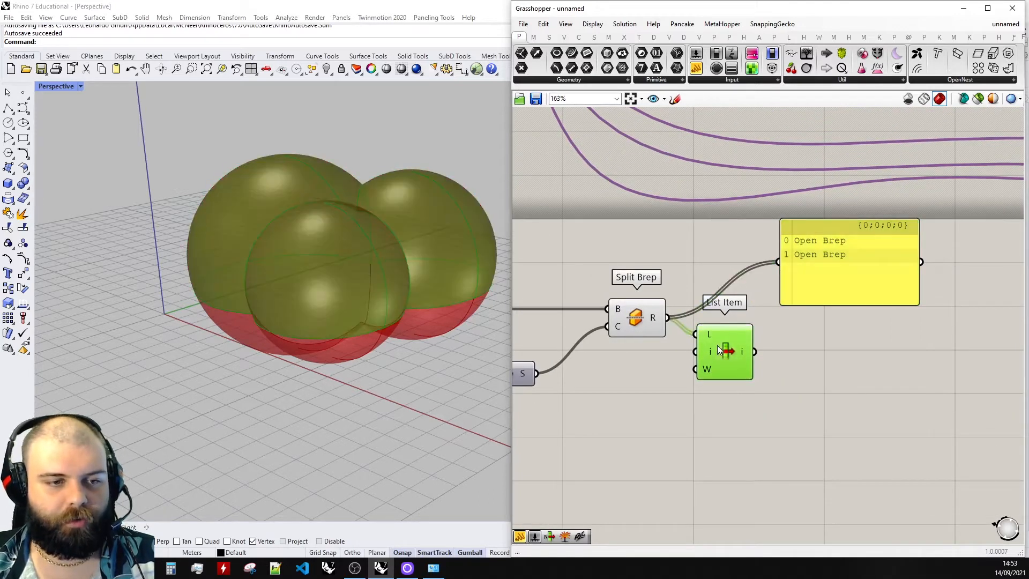
pyautogui.moveTo(356, 265); pyautogui.dragTo(364, 239, button='right')
pyautogui.scroll(4, 741, 358)
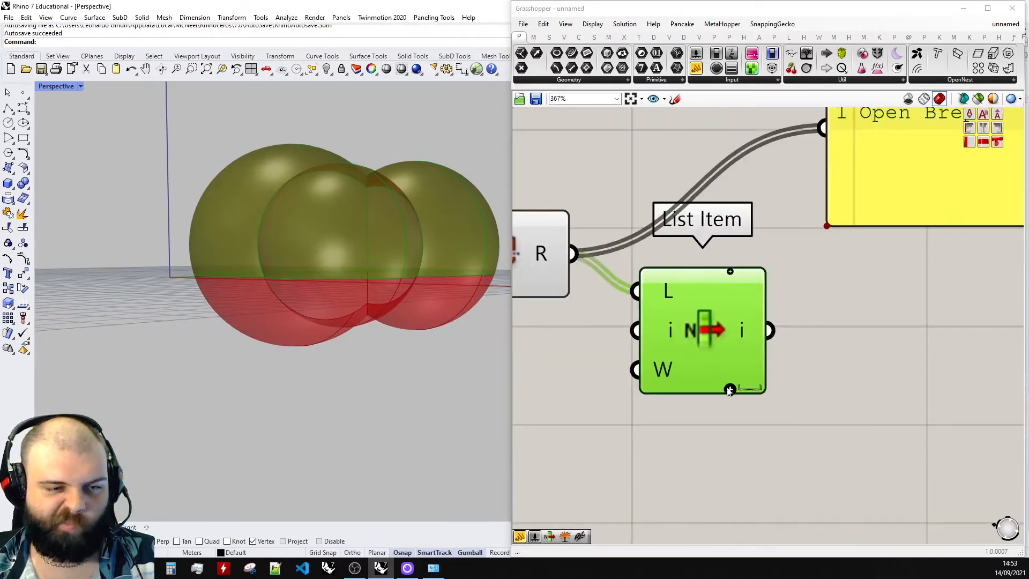
pyautogui.click(730, 389)
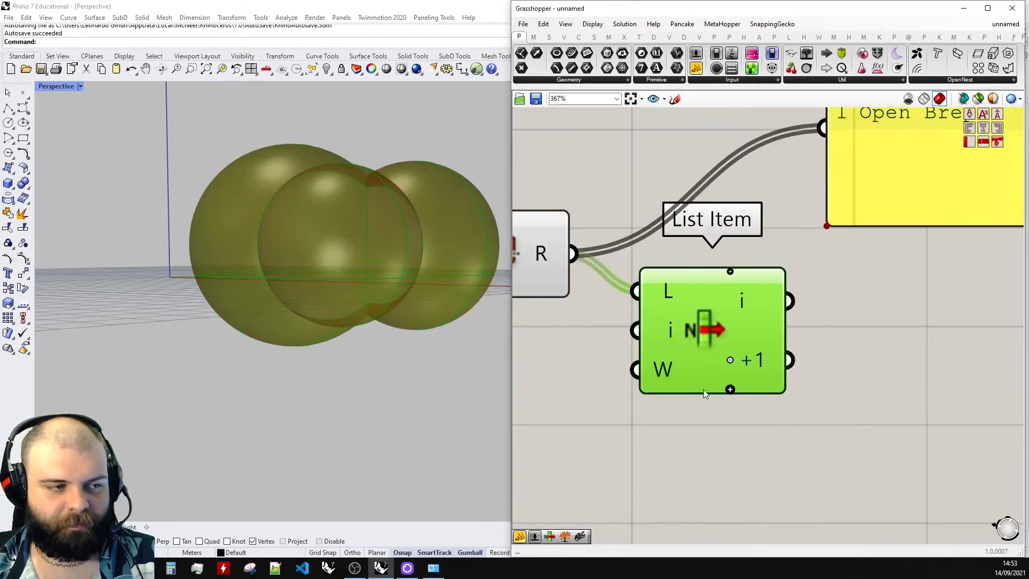
pyautogui.click(730, 359)
pyautogui.scroll(-10, 722, 433)
pyautogui.scroll(6, 750, 373)
# - Place List Item close to Split Brep and delete the Panel
pyautogui.moveTo(726, 382); pyautogui.dragTo(724, 366)
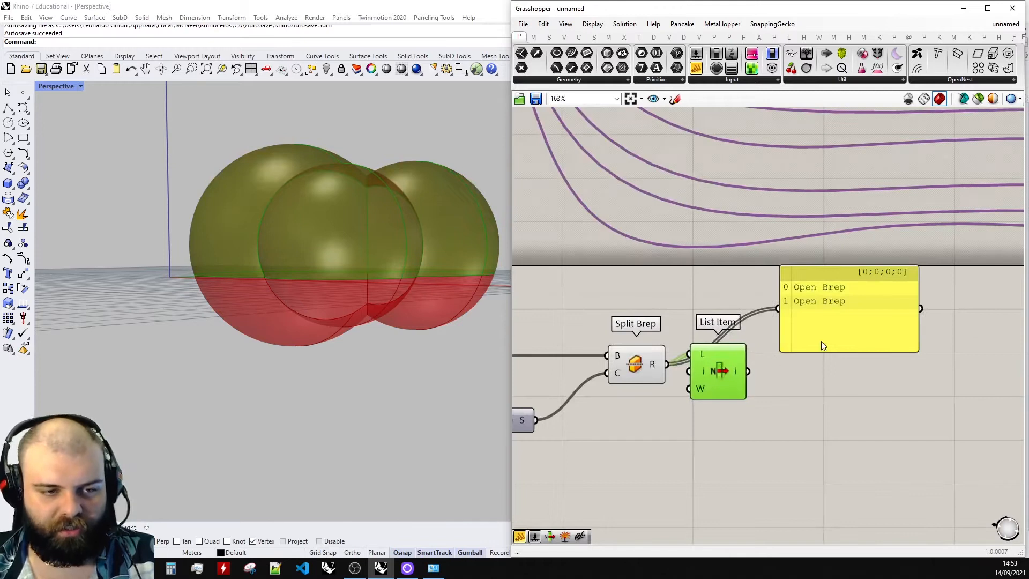
pyautogui.click(823, 343)
pyautogui.press('Delete')
pyautogui.scroll(-3, 882, 324)
pyautogui.moveTo(803, 350); pyautogui.dragTo(803, 355)
pyautogui.click(857, 358)
# - Hide the preview of the components up to Split Brep so only the List Item result is displayed
pyautogui.scroll(-3, 804, 366)
pyautogui.moveTo(787, 404); pyautogui.dragTo(606, 338)
pyautogui.middleClick(606, 338)
pyautogui.click(640, 304)
pyautogui.click(582, 293)
# - Examine the split multi-dome from below and from the sides, and look over the component chain
pyautogui.moveTo(461, 249); pyautogui.dragTo(339, 308, button='right')
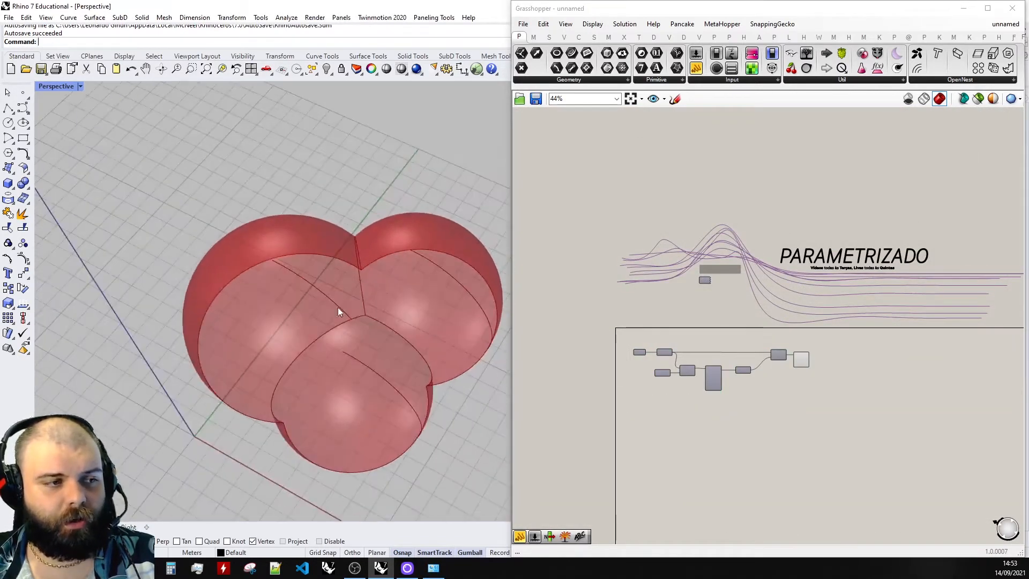
pyautogui.scroll(5, 427, 293)
pyautogui.moveTo(423, 286); pyautogui.dragTo(382, 237, button='right')
pyautogui.scroll(-2, 353, 243)
pyautogui.scroll(4, 740, 385)
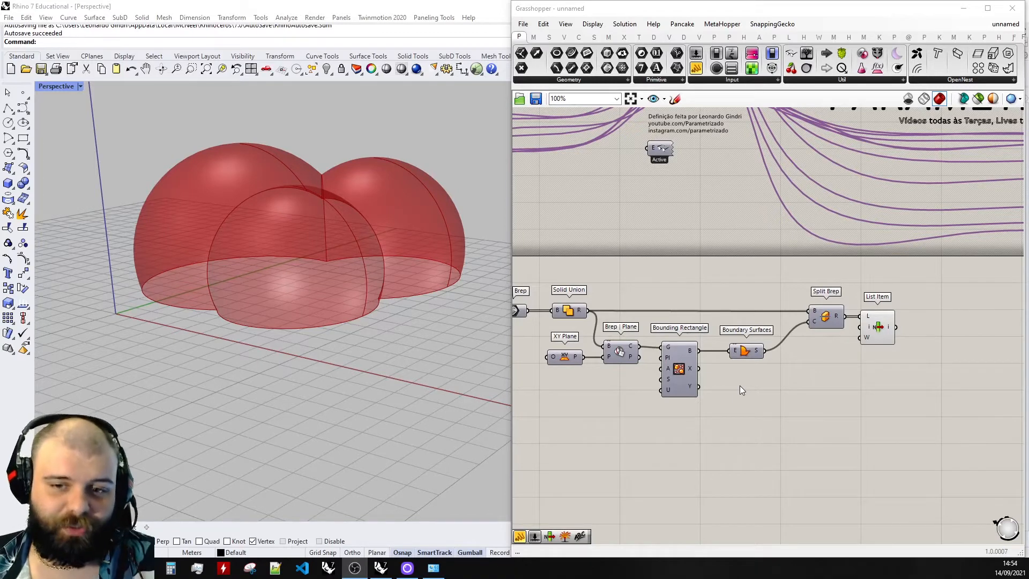
pyautogui.scroll(-3, 758, 360)
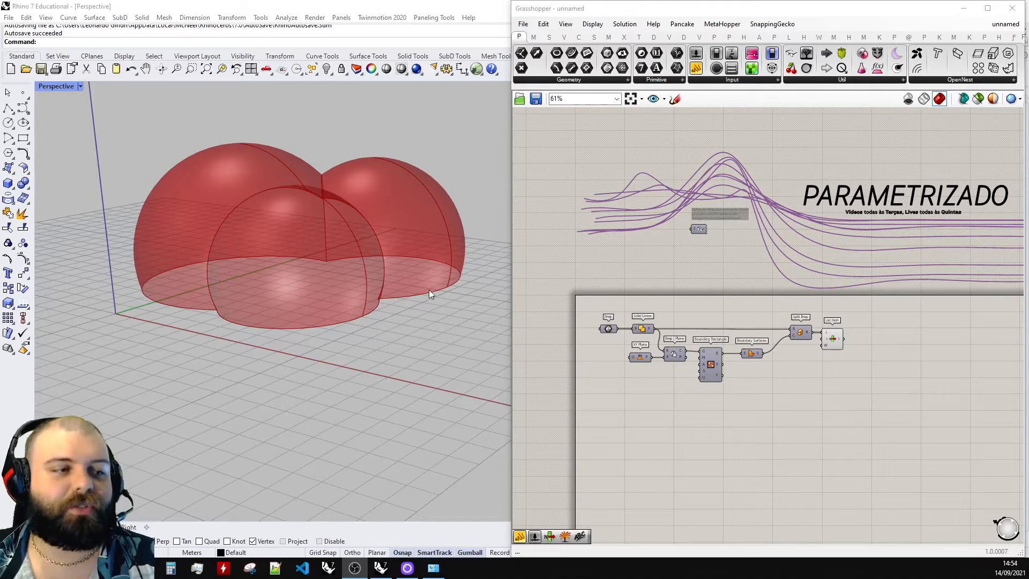
pyautogui.moveTo(429, 291); pyautogui.dragTo(289, 311, button='right')
pyautogui.scroll(2, 771, 380)
pyautogui.scroll(-1, 925, 366)
# - Group all the dome components from Brep to List Item and colour the group turquoise with hue 184
pyautogui.moveTo(961, 426); pyautogui.dragTo(571, 288)
pyautogui.hotkey('ctrl', 'g')
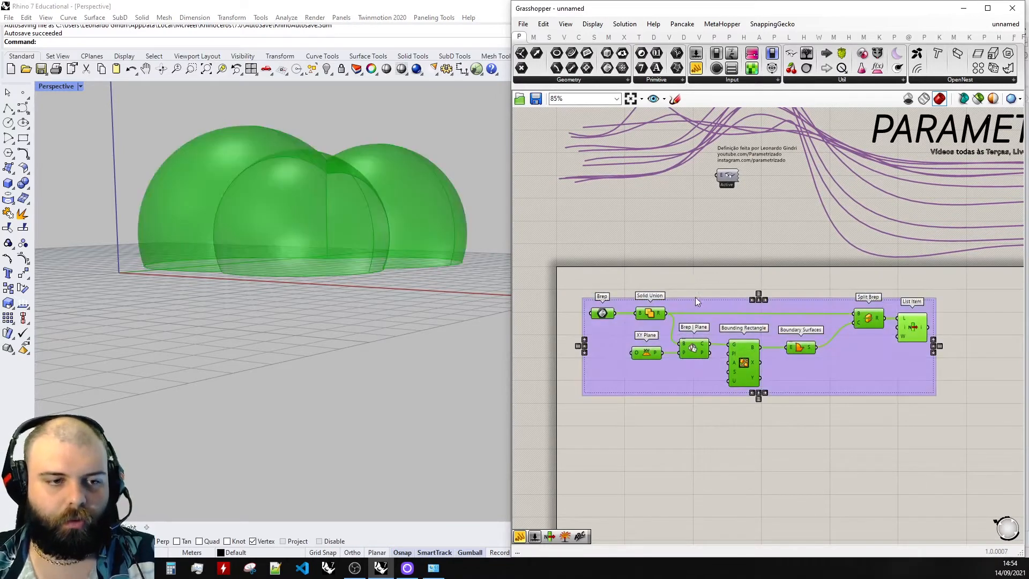
pyautogui.click(607, 338)
pyautogui.rightClick(607, 338)
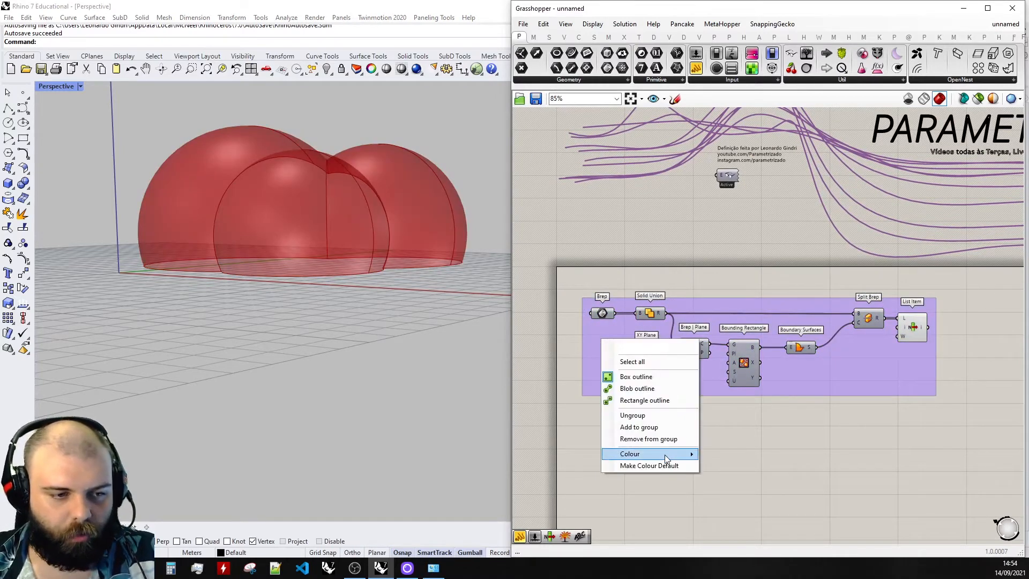
pyautogui.moveTo(665, 454)
pyautogui.moveTo(783, 501); pyautogui.dragTo(770, 500)
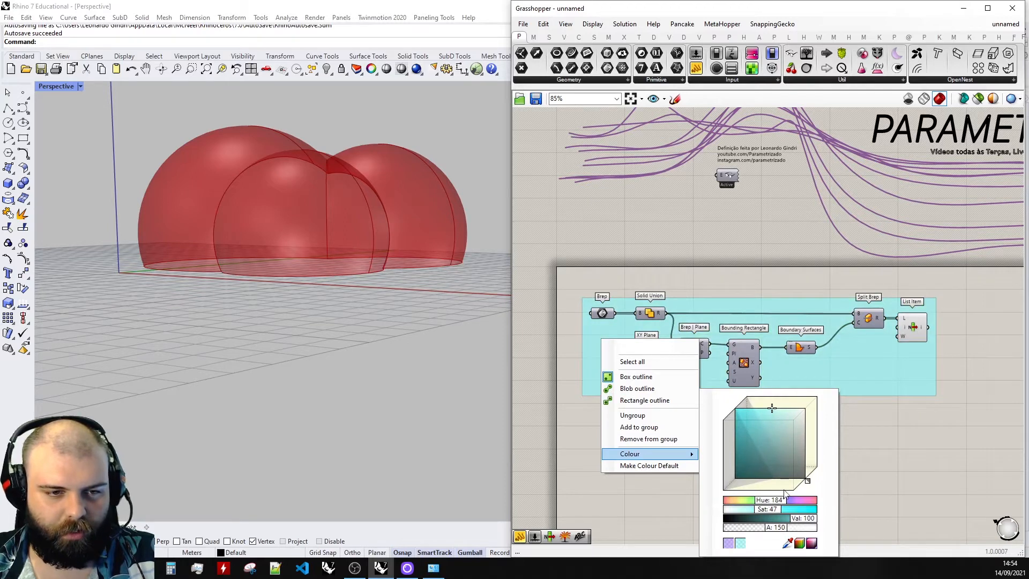
pyautogui.click(711, 338)
pyautogui.scroll(3, 722, 290)
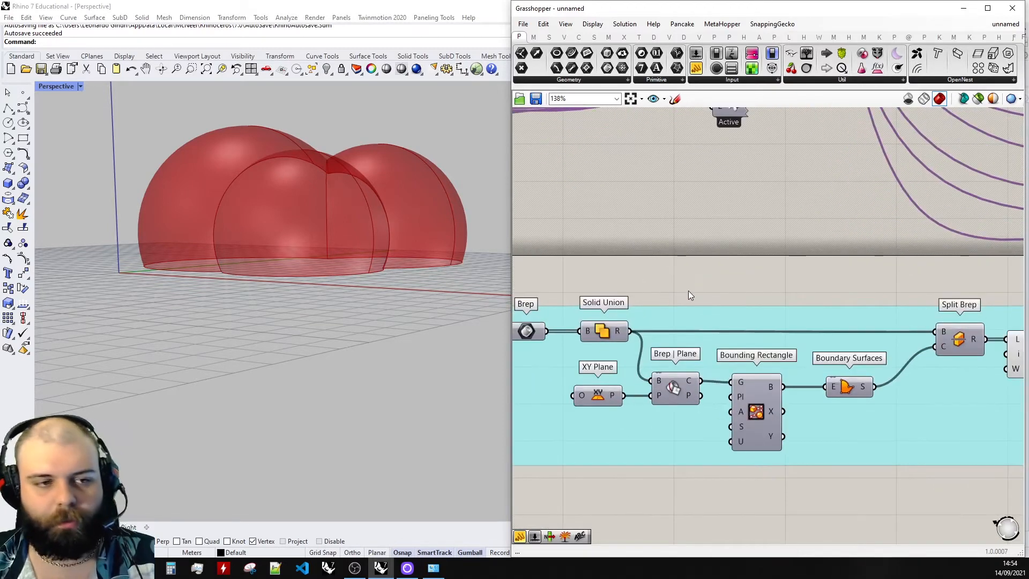
# - Add a Scribble above the group reading "PT.1 = CRIAR E AJUSTAR O DOMO" with text size 16
pyautogui.doubleClick(689, 290)
pyautogui.write('scribb')
pyautogui.press('Return')
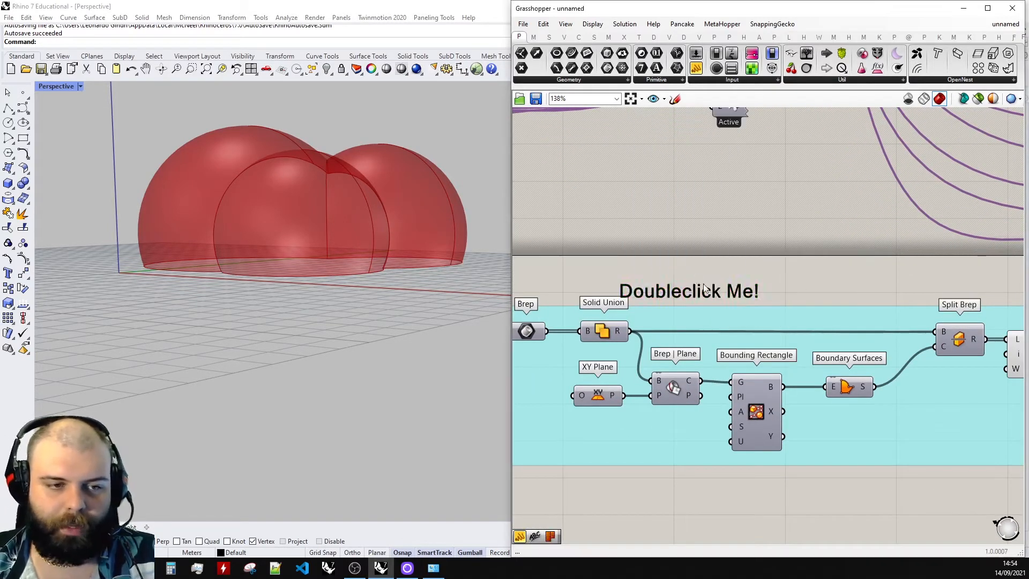
pyautogui.doubleClick(690, 290)
pyautogui.write('PT.1')
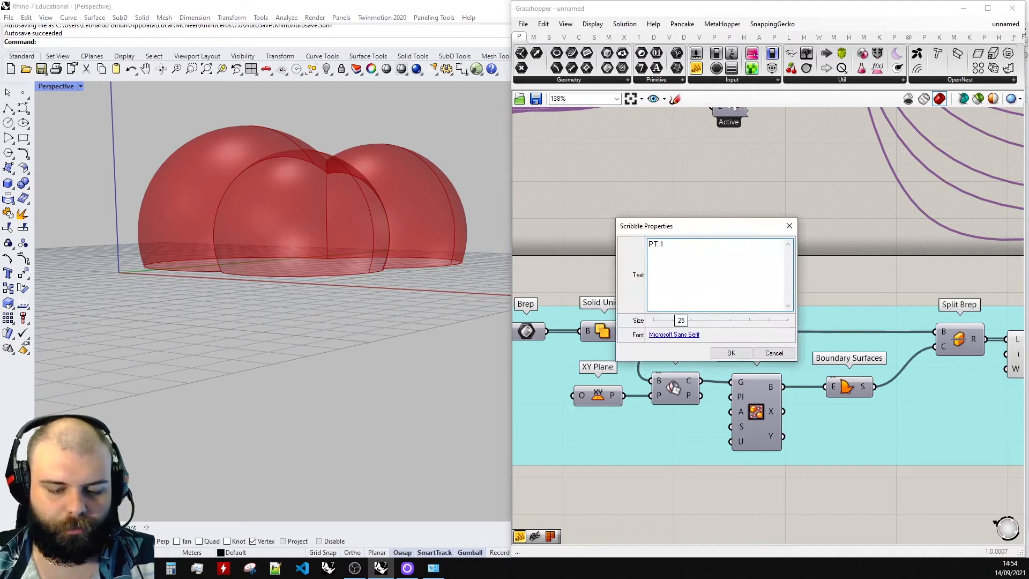
pyautogui.write(' = CRIAR E AJUSTAR O DOMO')
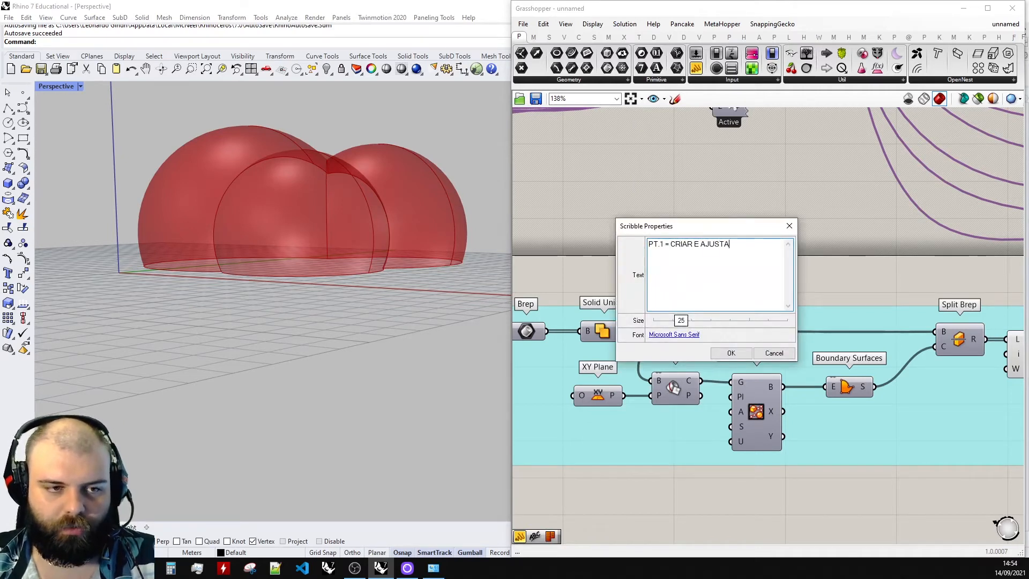
pyautogui.moveTo(681, 320); pyautogui.dragTo(674, 322)
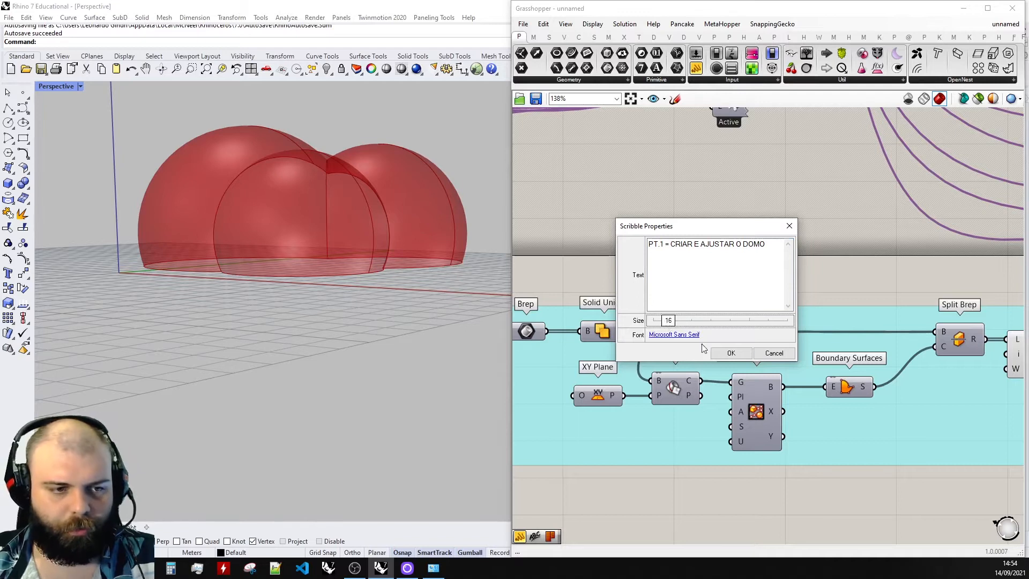
pyautogui.click(731, 353)
# - Place the Scribble below XY Plane inside the turquoise group and add it to that group
pyautogui.scroll(-3, 795, 294)
pyautogui.scroll(2, 751, 321)
pyautogui.moveTo(732, 345); pyautogui.dragTo(661, 425)
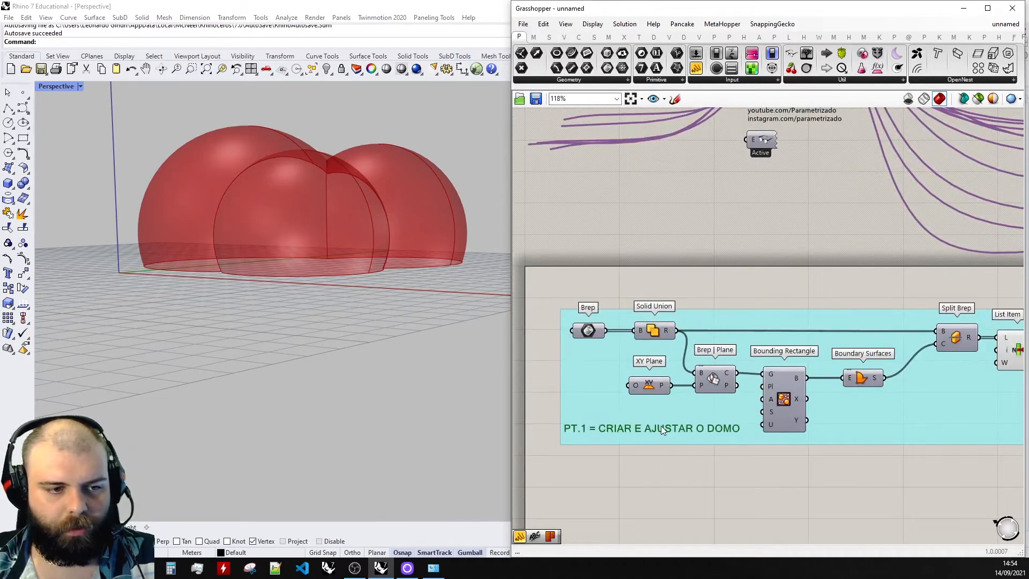
pyautogui.moveTo(682, 506); pyautogui.dragTo(618, 422)
pyautogui.rightClick(597, 411)
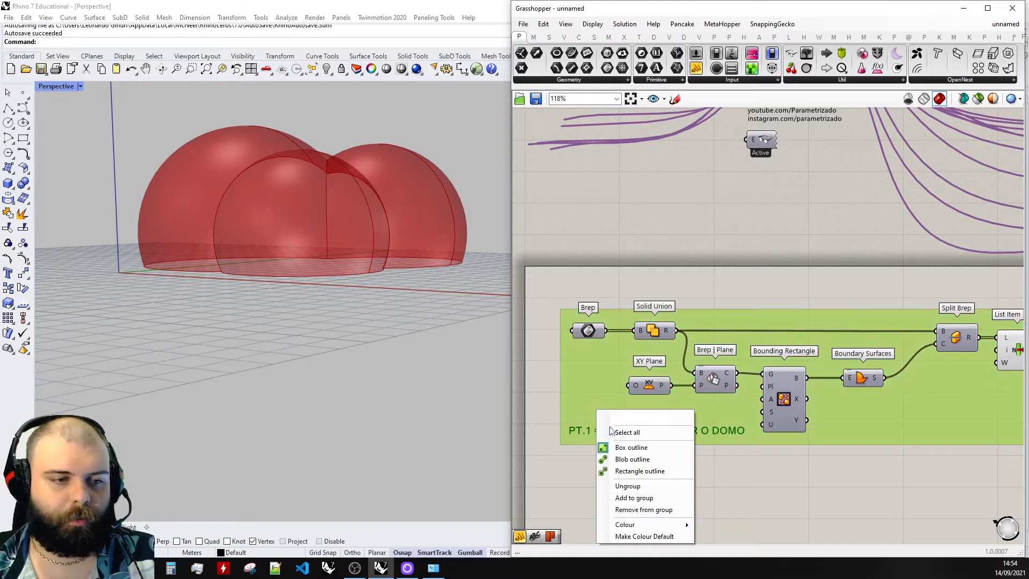
pyautogui.click(638, 498)
pyautogui.scroll(-3, 715, 333)
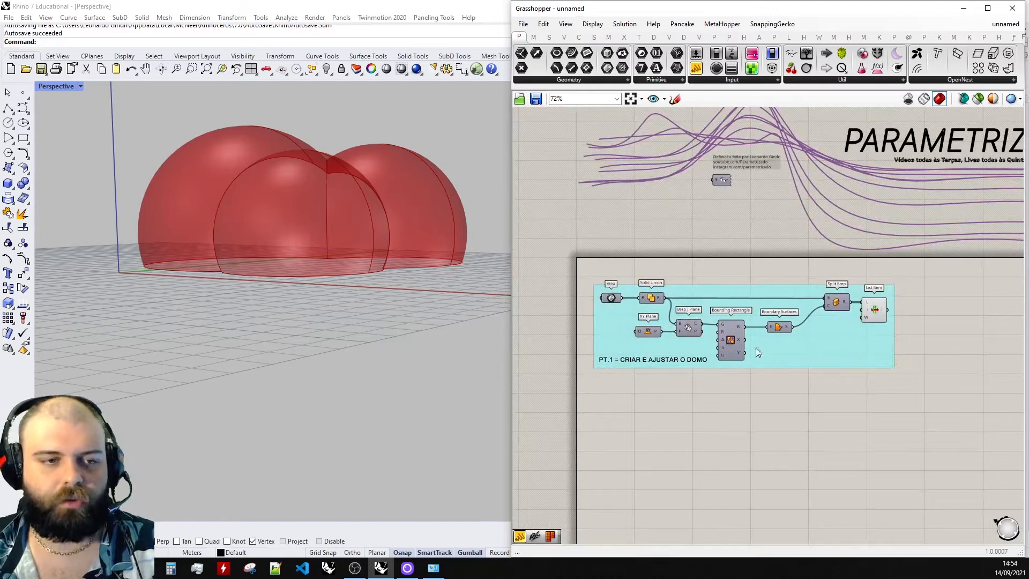
# - Add a Mesh Brep component beside List Item, outside the turquoise group
pyautogui.scroll(-2, 740, 314)
pyautogui.scroll(5, 808, 284)
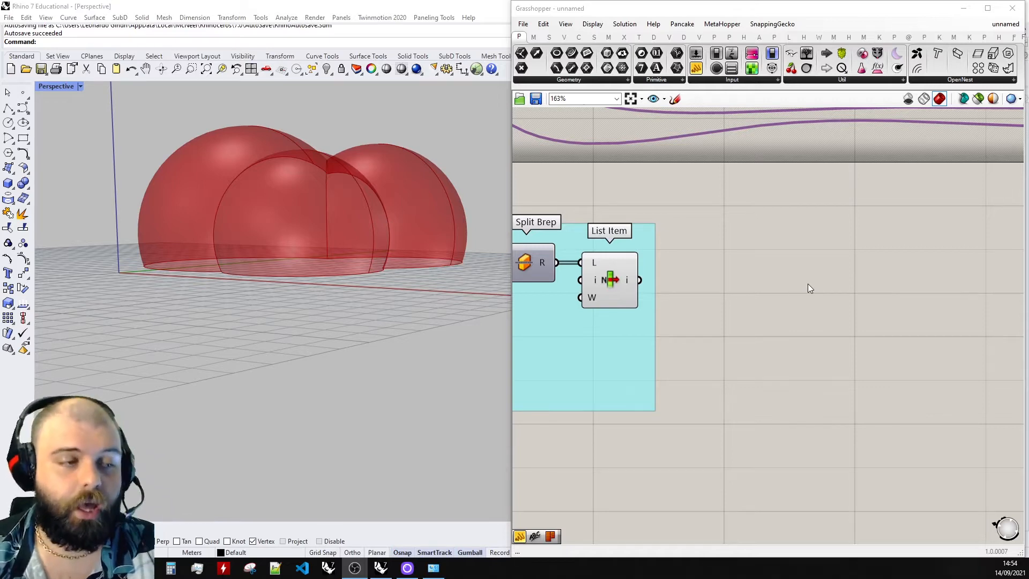
pyautogui.moveTo(424, 226)
pyautogui.mouseDown(button='right')
pyautogui.moveTo(395, 218)
pyautogui.moveTo(413, 237)
pyautogui.mouseUp(button='right')
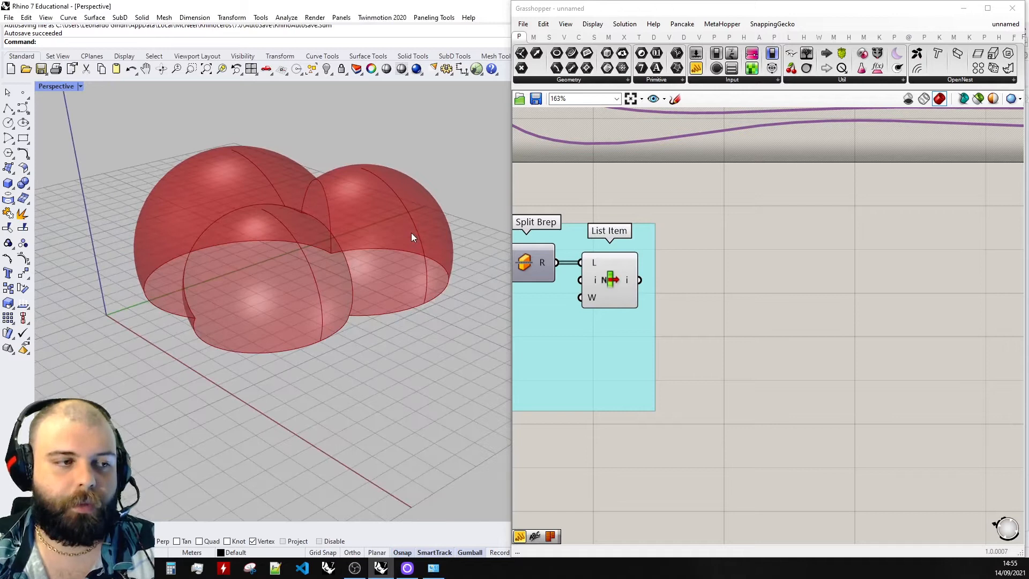
pyautogui.click(616, 278)
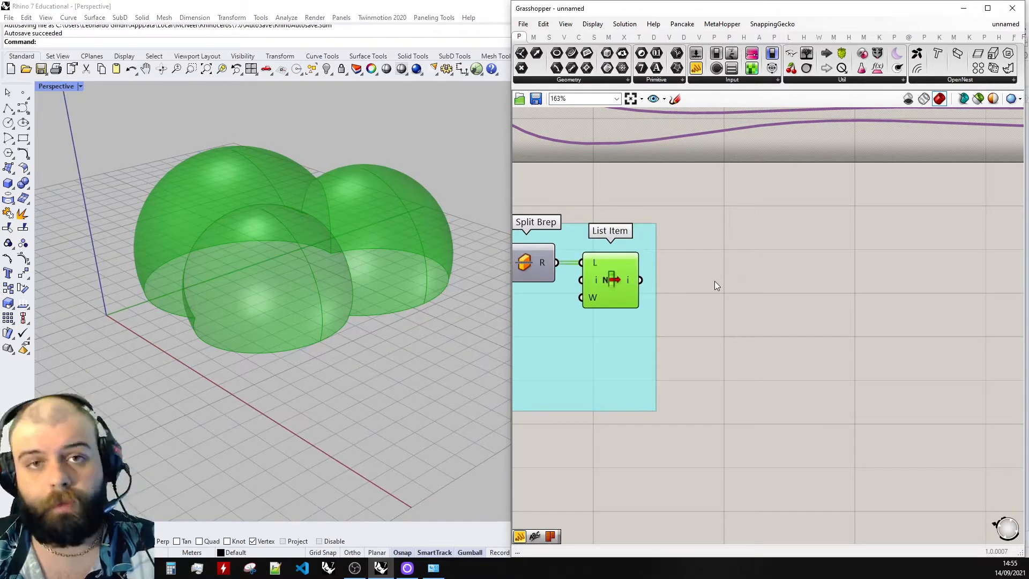
pyautogui.doubleClick(780, 319)
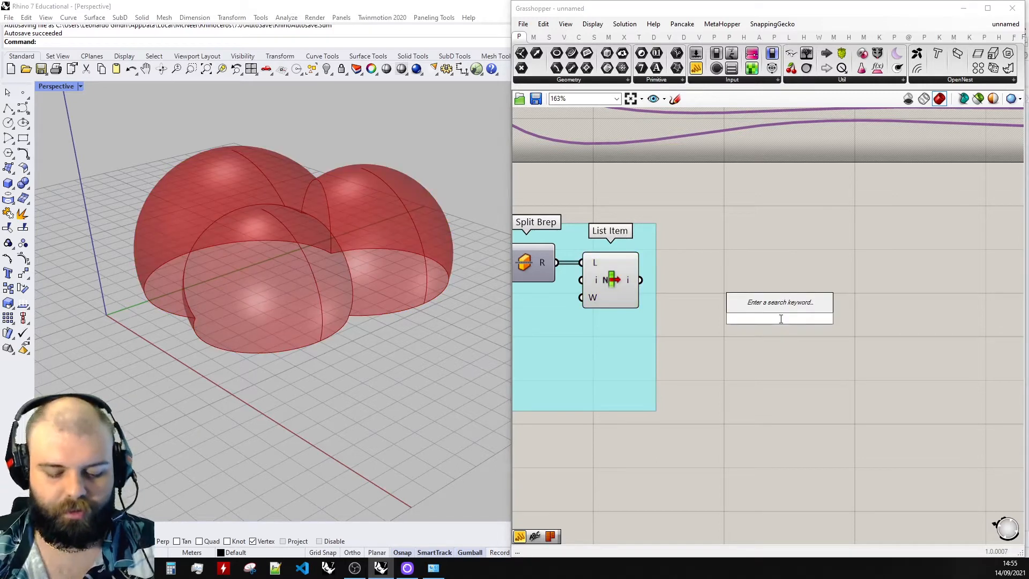
pyautogui.write('brep mesh')
pyautogui.press('Return')
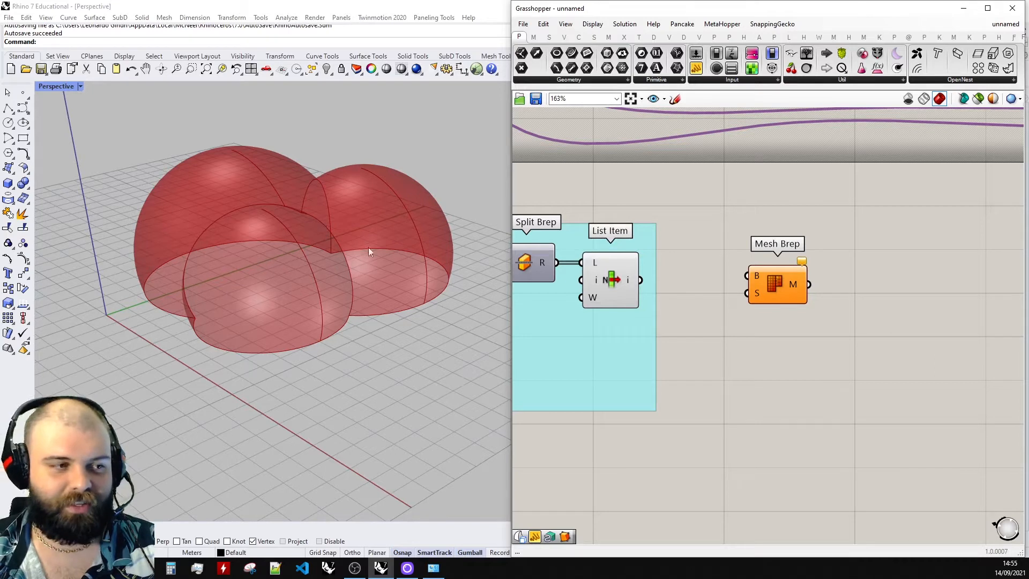
# - Connect List Item's output to the B input of Mesh Brep
pyautogui.moveTo(310, 237); pyautogui.dragTo(292, 310, button='right')
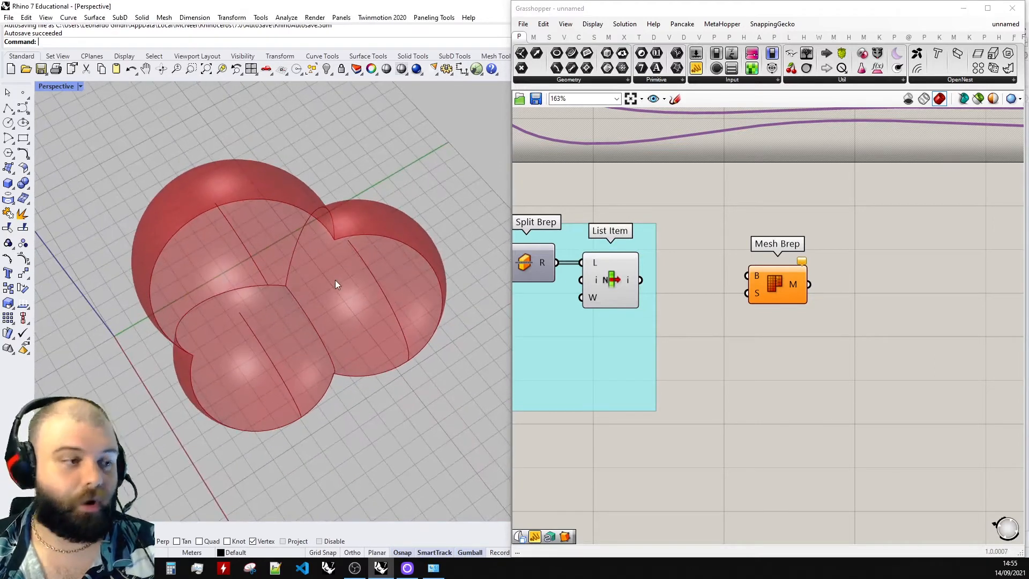
pyautogui.moveTo(336, 284); pyautogui.dragTo(343, 225, button='right')
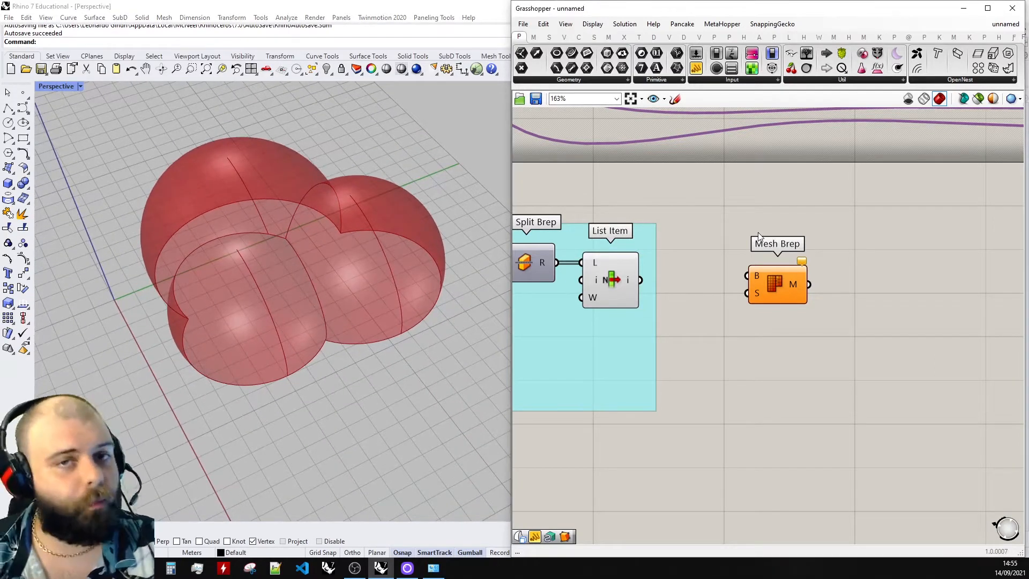
pyautogui.click(635, 281)
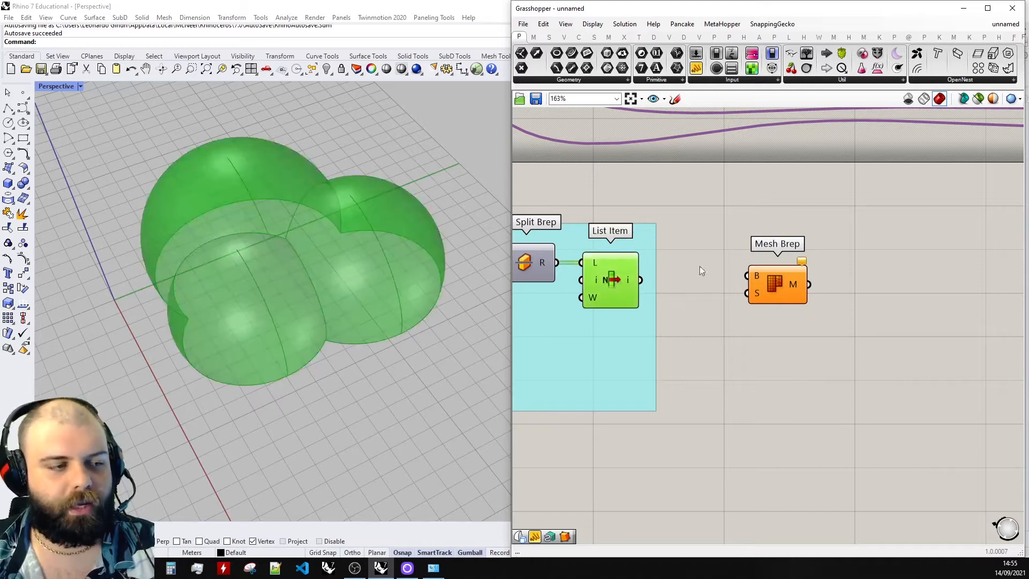
pyautogui.moveTo(640, 280); pyautogui.dragTo(767, 275)
pyautogui.click(753, 218)
# - Turn off the preview of the dome components up to List Item and inspect the Mesh Brep result alone
pyautogui.scroll(-3, 749, 223)
pyautogui.moveTo(708, 372); pyautogui.dragTo(588, 221)
pyautogui.middleClick(615, 220)
pyautogui.click(637, 201)
pyautogui.moveTo(351, 257); pyautogui.dragTo(331, 280, button='right')
pyautogui.scroll(5, 349, 175)
pyautogui.scroll(-2, 324, 247)
pyautogui.scroll(6, 275, 215)
pyautogui.scroll(-6, 277, 216)
pyautogui.click(763, 392)
pyautogui.scroll(3, 734, 288)
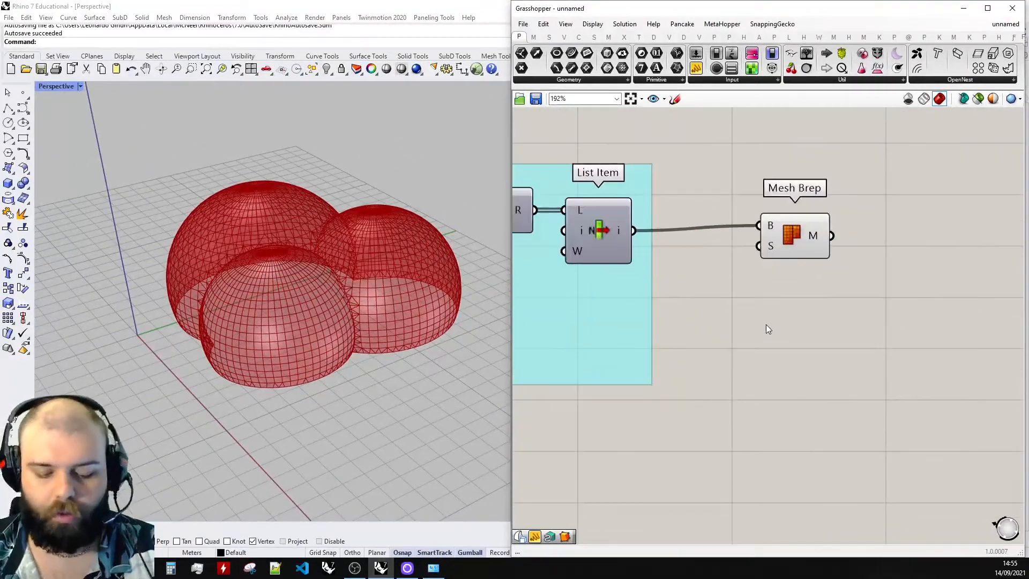
# - Toggle the mesh edge preview off and back on to compare the dome's display
pyautogui.hotkey('ctrl', 'm')
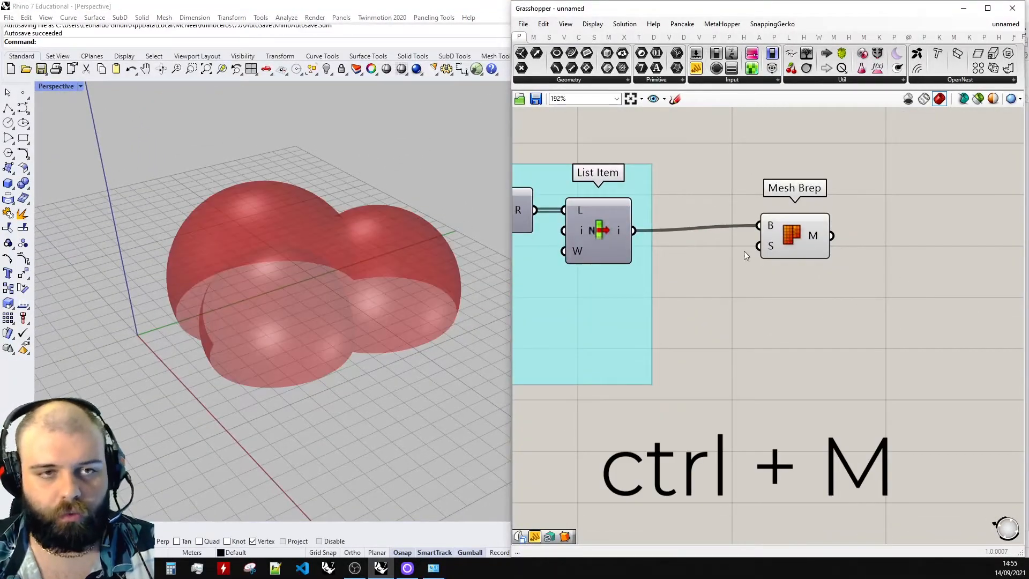
pyautogui.doubleClick(722, 307)
pyautogui.press('Escape')
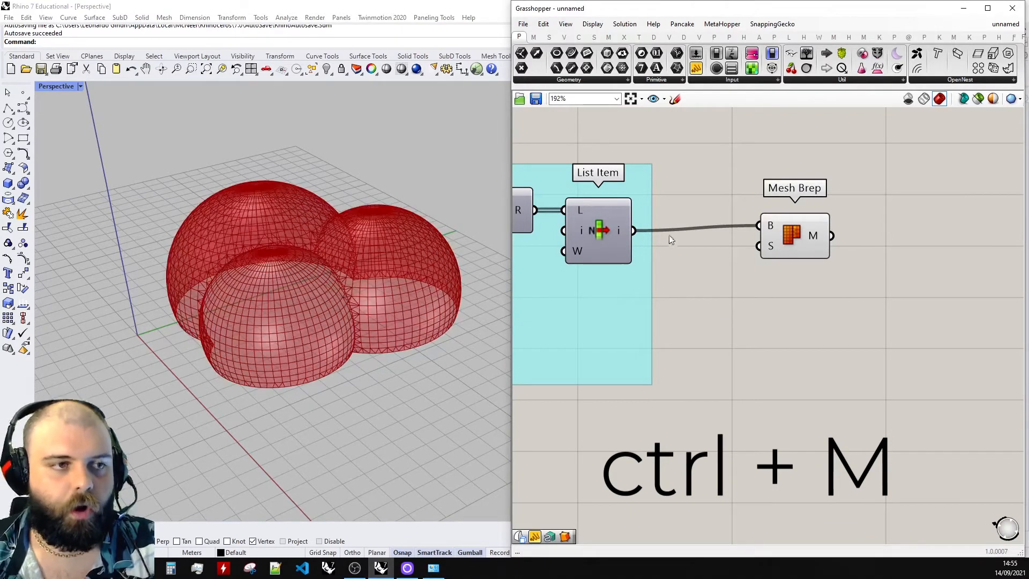
pyautogui.click(592, 24)
pyautogui.click(673, 189)
pyautogui.click(593, 24)
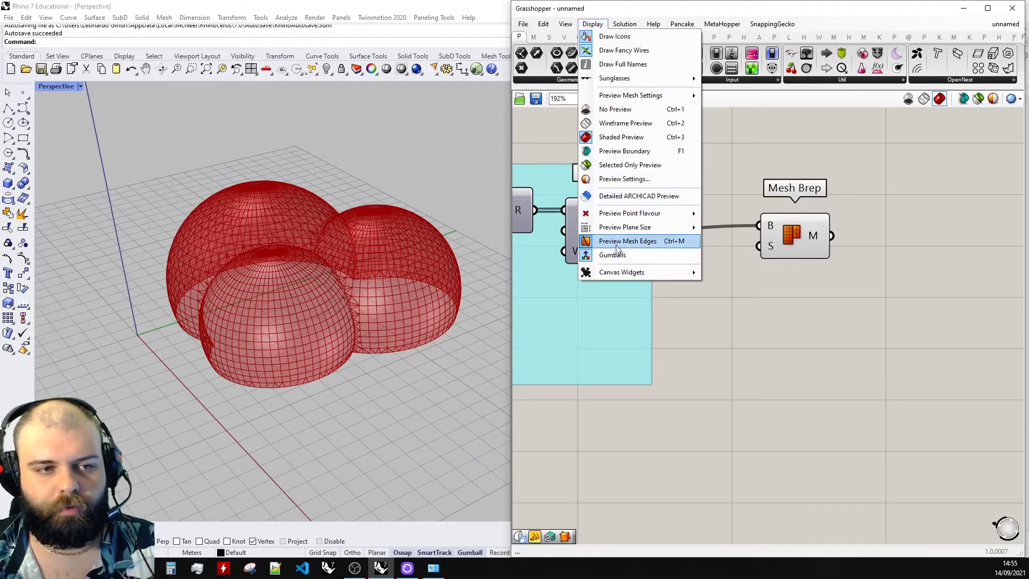
pyautogui.click(633, 241)
# - Place Mesh Brep closer to List Item, level with its output, and inspect the dome mesh up close
pyautogui.moveTo(809, 236); pyautogui.dragTo(747, 242)
pyautogui.moveTo(386, 263); pyautogui.dragTo(281, 220, button='right')
pyautogui.scroll(9, 247, 244)
pyautogui.scroll(-9, 300, 268)
pyautogui.moveTo(342, 285); pyautogui.dragTo(353, 224, button='right')
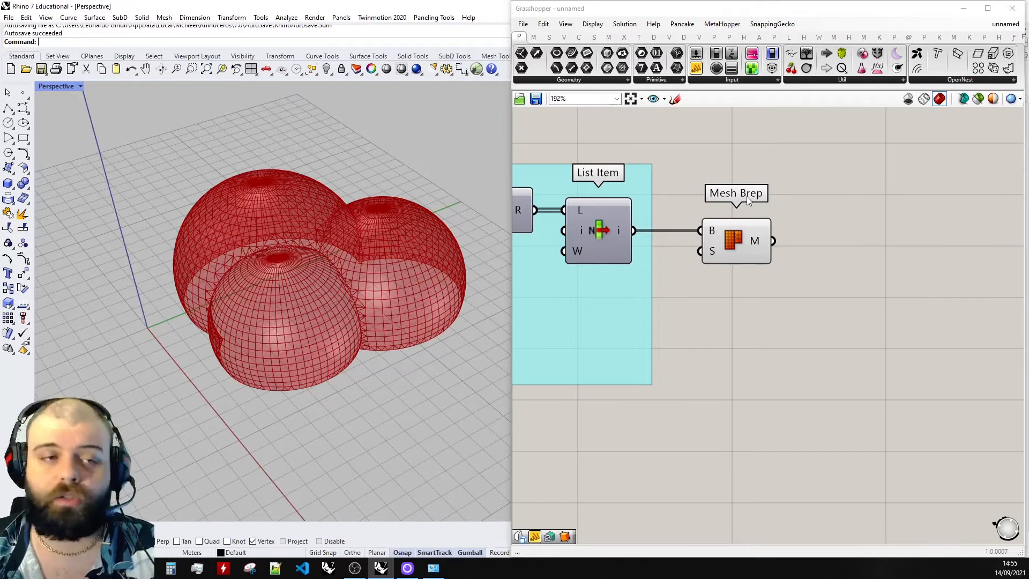
# - Read Mesh Brep's vertex and face counts in a temporary Panel, and delete the Panel
pyautogui.moveTo(695, 68); pyautogui.dragTo(912, 225)
pyautogui.moveTo(773, 240); pyautogui.dragTo(871, 249)
pyautogui.scroll(3, 847, 247)
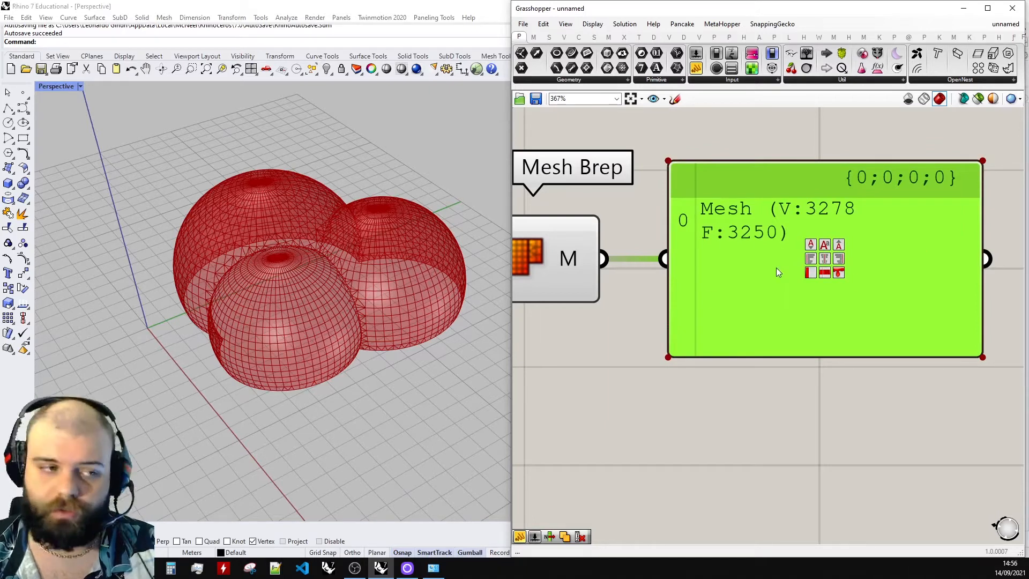
pyautogui.scroll(-4, 764, 268)
pyautogui.press('Delete')
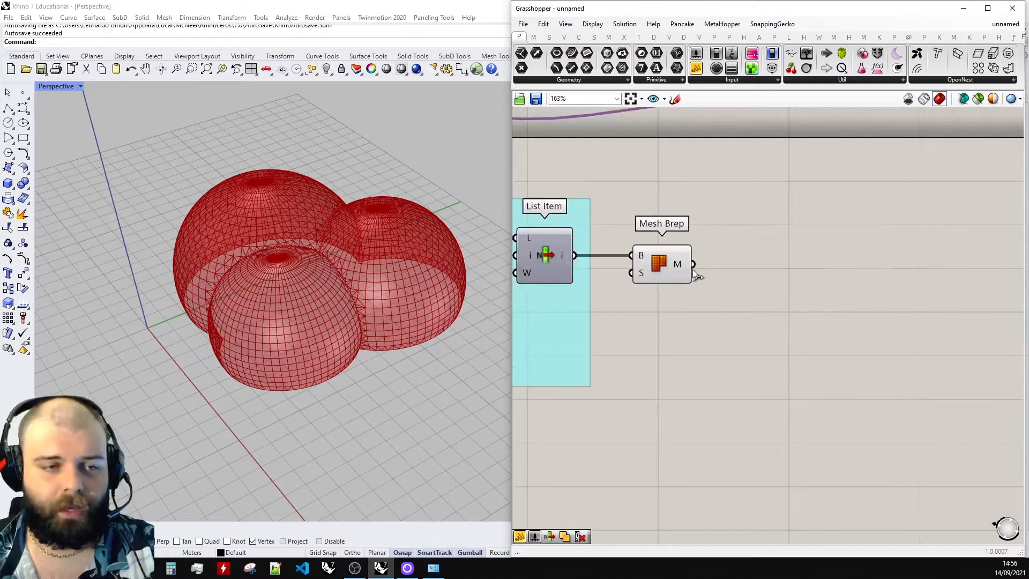
# - Shift Mesh Brep slightly farther away from List Item
pyautogui.click(665, 262)
pyautogui.moveTo(664, 261); pyautogui.dragTo(688, 261)
pyautogui.click(860, 230)
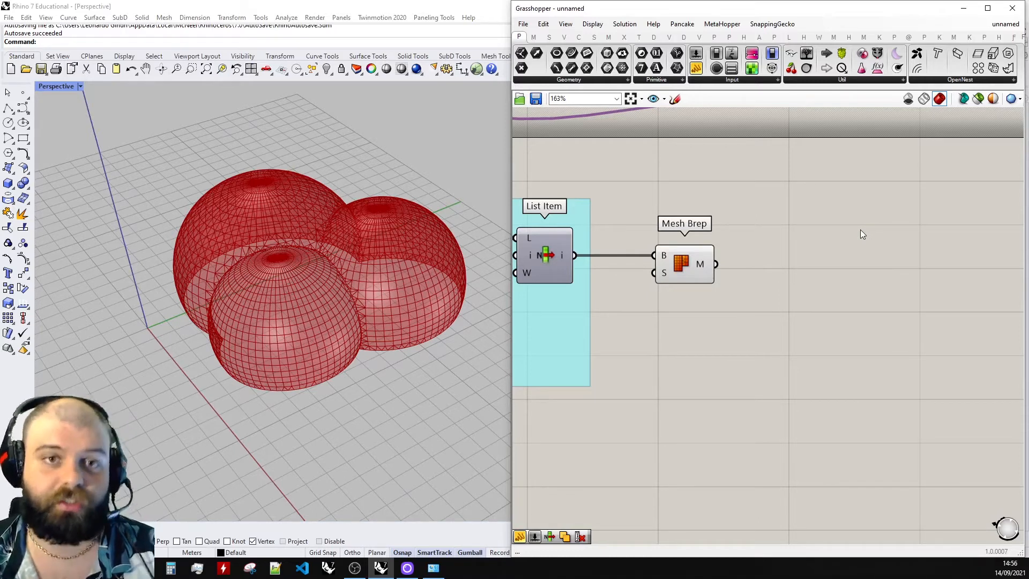
# - Examine the mesh faces along the seams between the three domes and along the base edge
pyautogui.scroll(10, 349, 273)
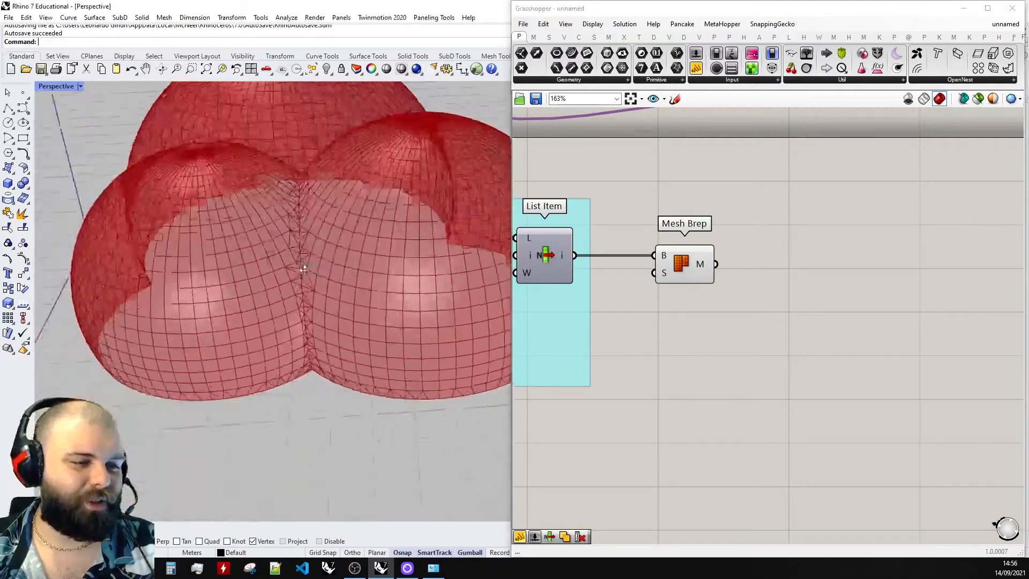
pyautogui.scroll(-5, 426, 281)
pyautogui.scroll(5, 400, 262)
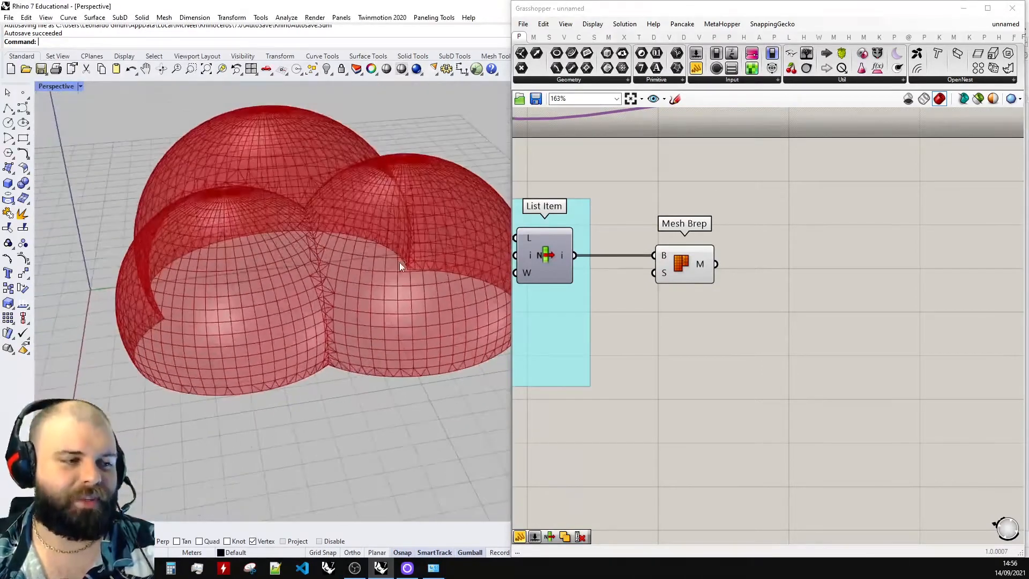
pyautogui.scroll(6, 343, 279)
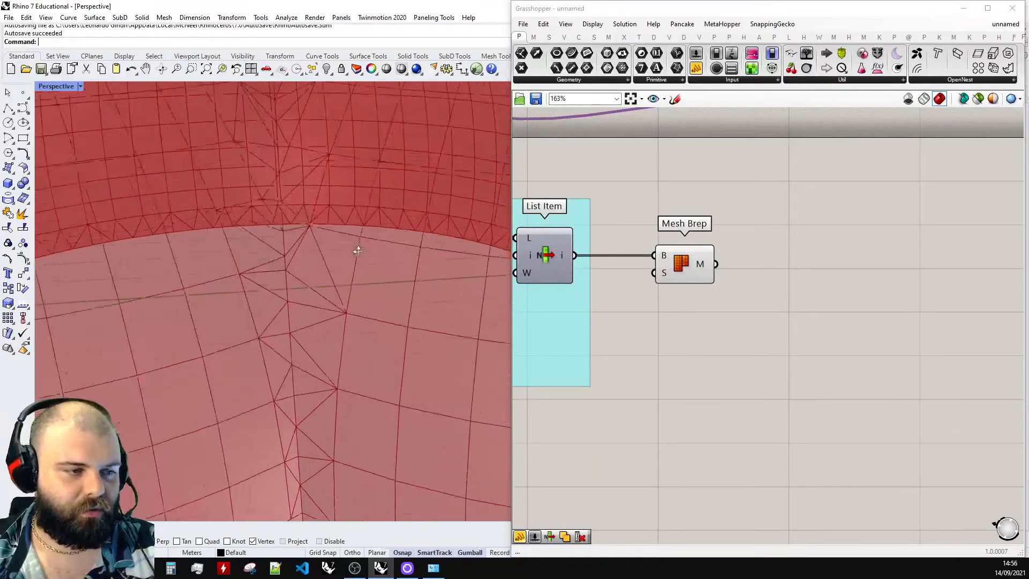
pyautogui.scroll(-8, 271, 187)
pyautogui.moveTo(361, 353); pyautogui.dragTo(405, 397, button='right')
pyautogui.scroll(-5, 323, 343)
pyautogui.scroll(10, 406, 395)
pyautogui.scroll(-5, 403, 359)
pyautogui.moveTo(403, 359); pyautogui.dragTo(343, 374, button='right')
pyautogui.scroll(14, 371, 330)
pyautogui.scroll(-12, 372, 307)
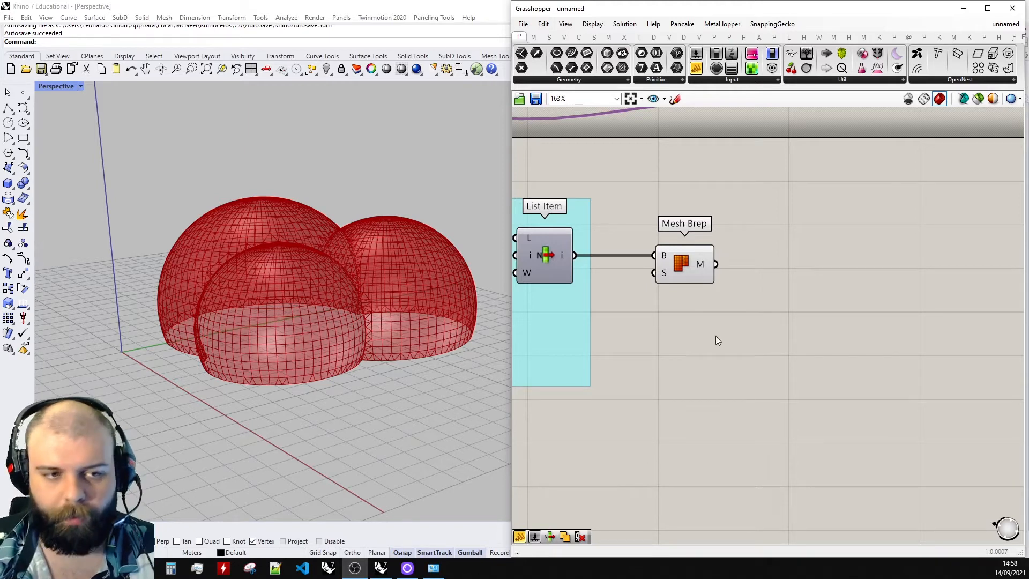
# - Add a TriRemesh component beside Mesh Brep, leaving space between the two
pyautogui.doubleClick(836, 329)
pyautogui.write('triremesh')
pyautogui.press('Return')
pyautogui.moveTo(835, 331); pyautogui.dragTo(822, 312)
pyautogui.scroll(-4, 751, 317)
pyautogui.scroll(5, 823, 312)
pyautogui.click(665, 293)
pyautogui.scroll(-3, 858, 315)
pyautogui.scroll(2, 858, 315)
pyautogui.moveTo(867, 314); pyautogui.dragTo(912, 310, button='right')
pyautogui.moveTo(912, 309); pyautogui.dragTo(871, 308)
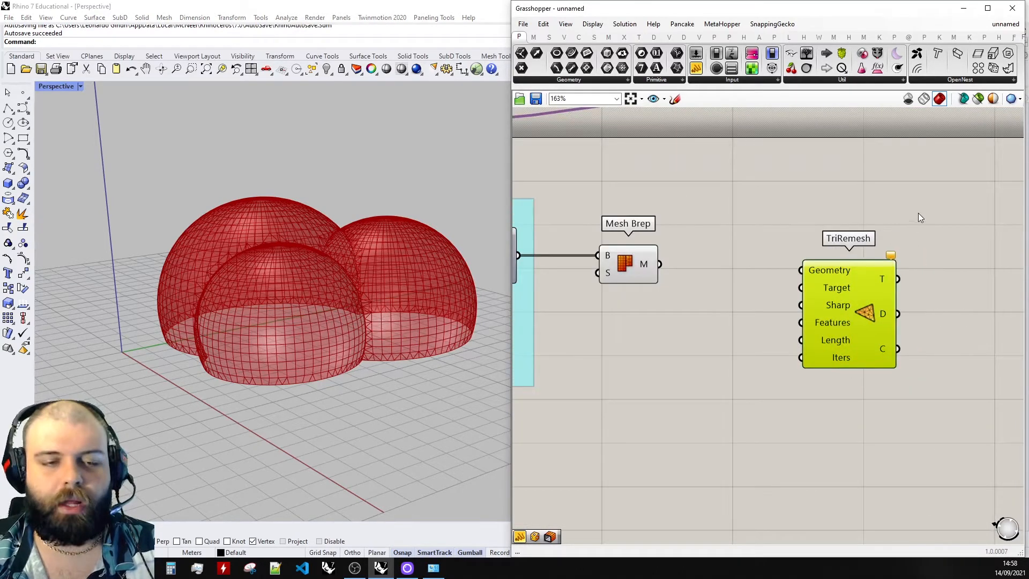
pyautogui.click(937, 217)
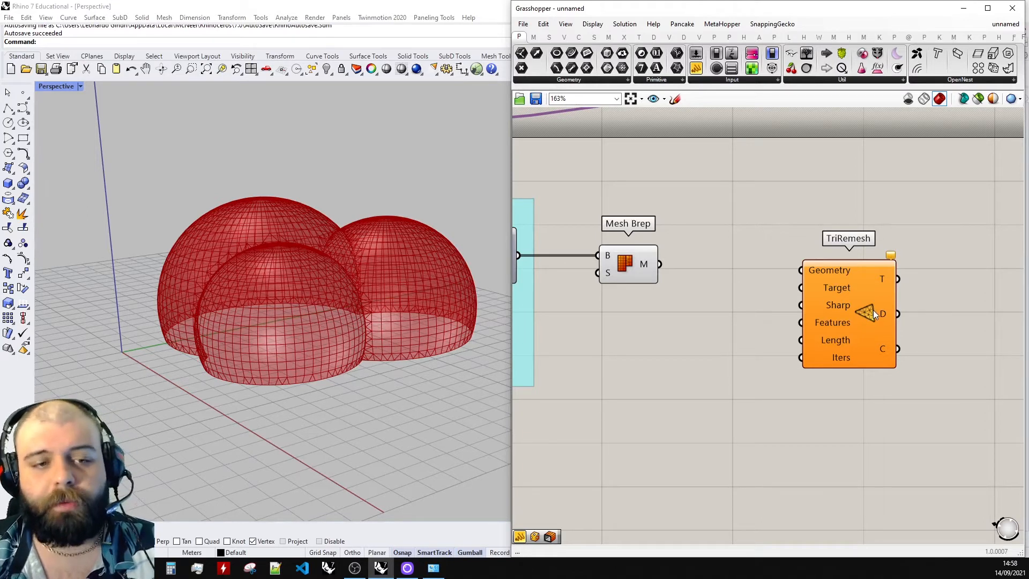
# - Examine the unevenly sized faces of the dome mesh from inside, above and the side
pyautogui.moveTo(873, 310)
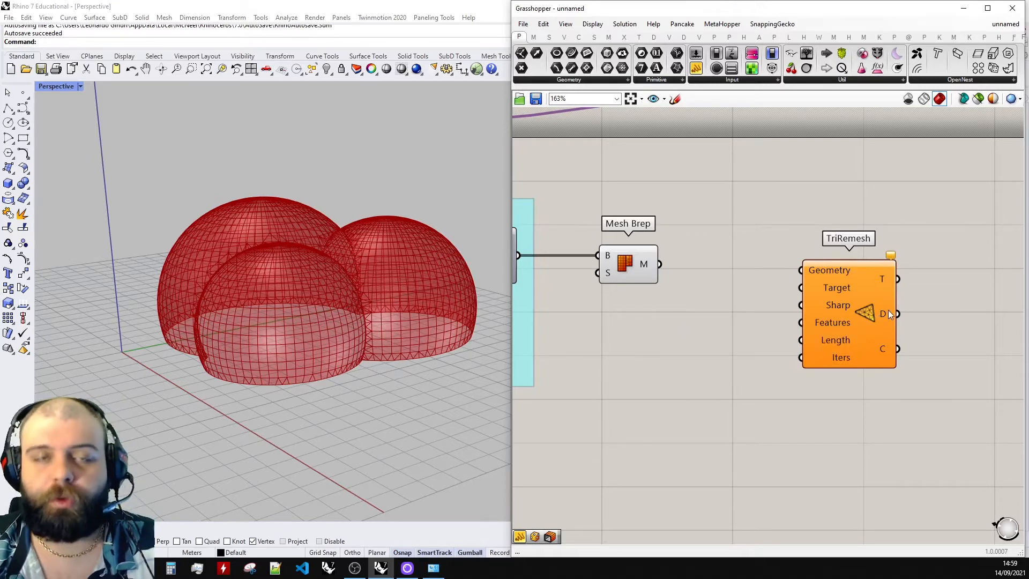
pyautogui.scroll(-4, 741, 195)
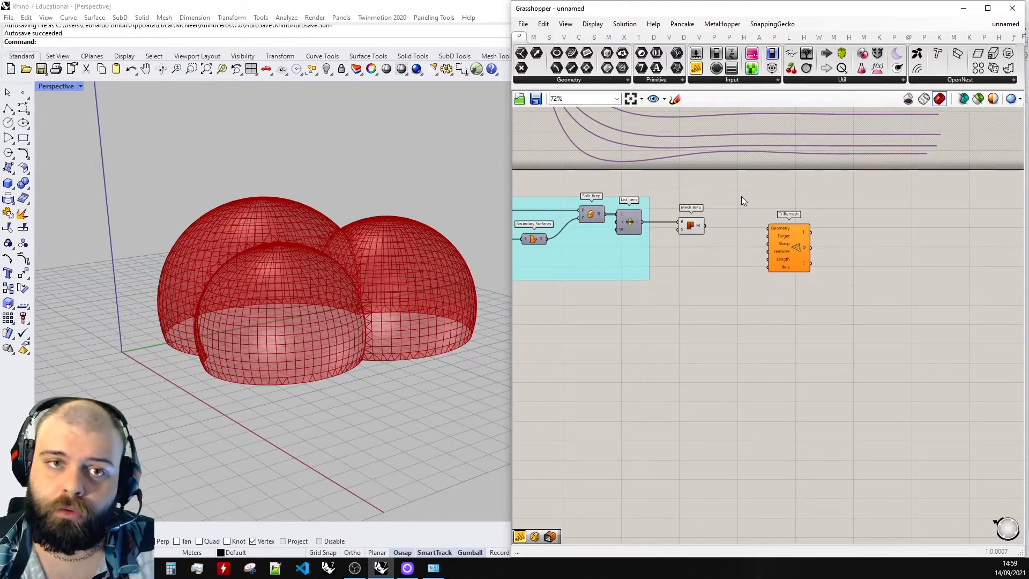
pyautogui.scroll(8, 305, 285)
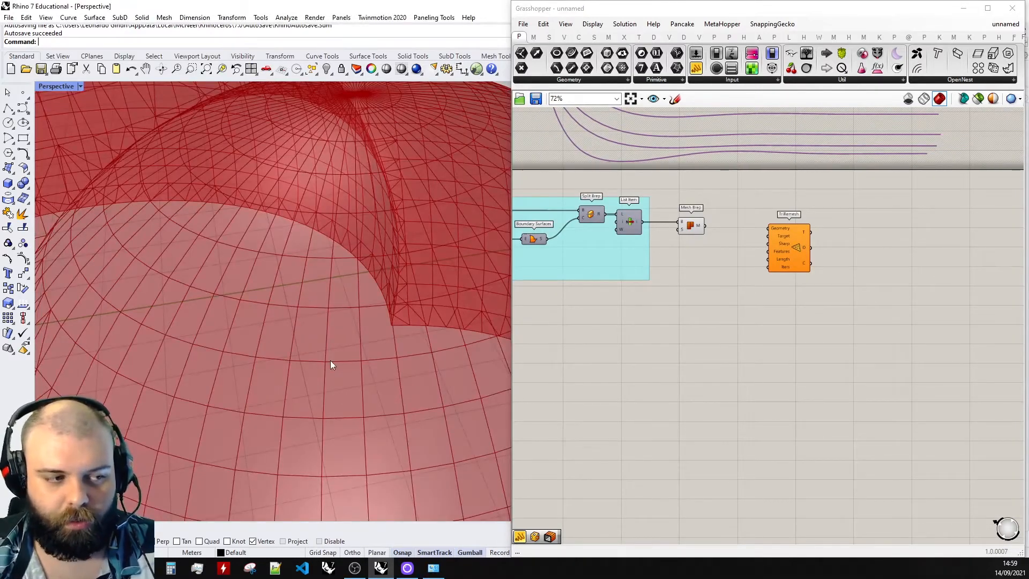
pyautogui.scroll(-5, 330, 360)
pyautogui.scroll(5, 259, 350)
pyautogui.scroll(-5, 338, 302)
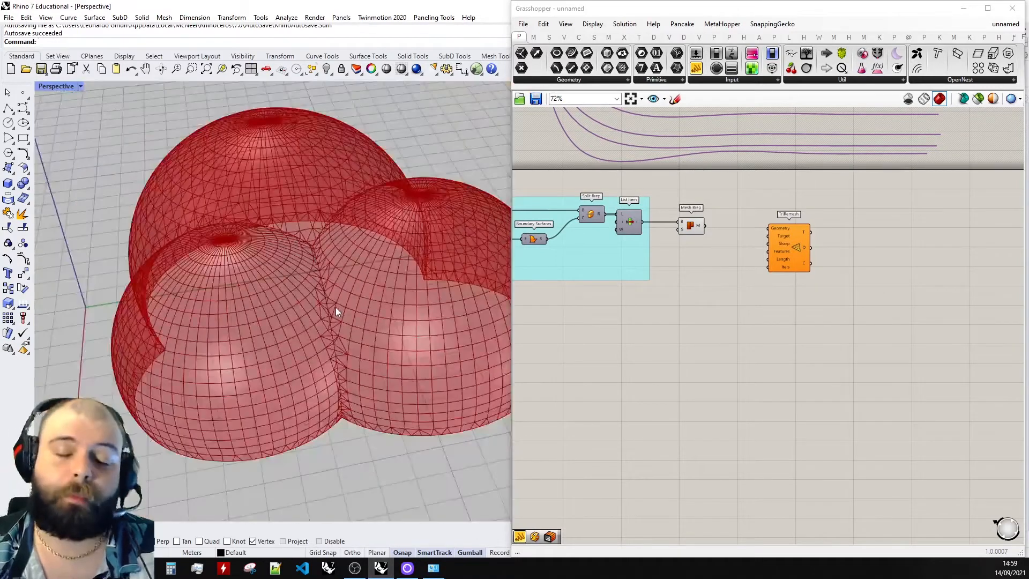
pyautogui.scroll(-4, 344, 312)
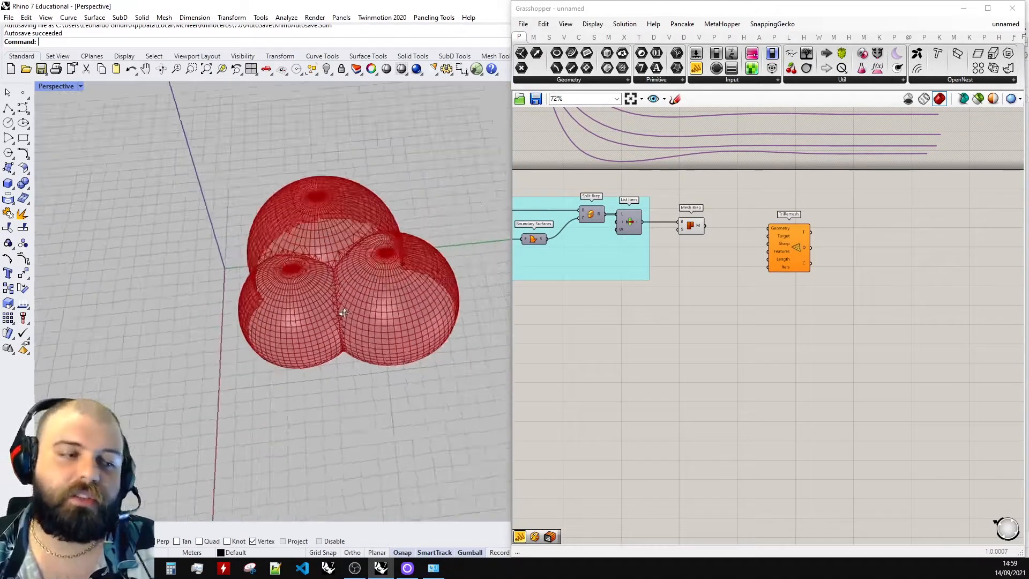
pyautogui.moveTo(363, 289); pyautogui.dragTo(433, 242, button='right')
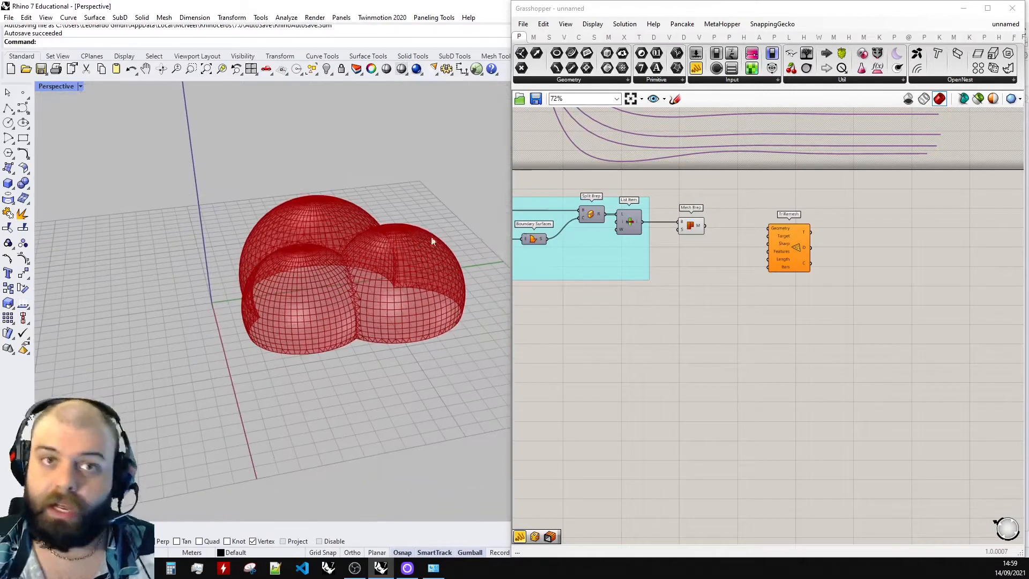
# - Connect Mesh Brep's M output to the Geometry input of TriRemesh
pyautogui.scroll(3, 713, 242)
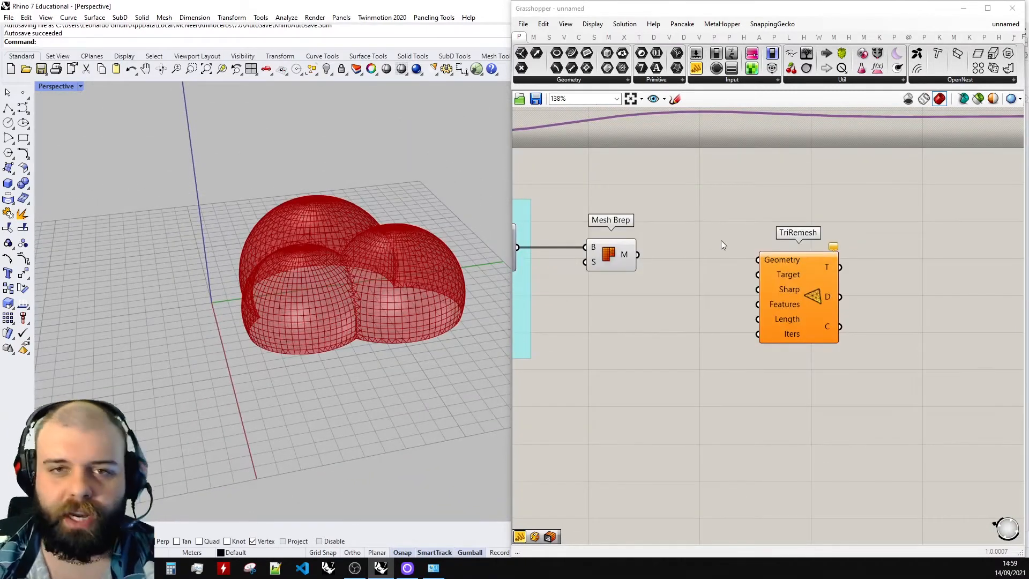
pyautogui.scroll(2, 726, 240)
pyautogui.click(787, 276)
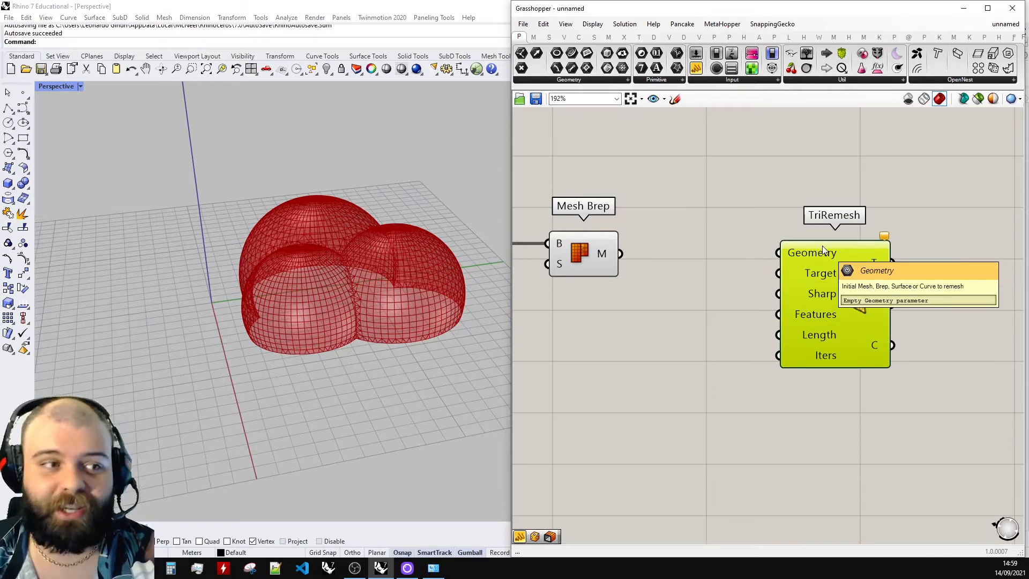
pyautogui.click(703, 275)
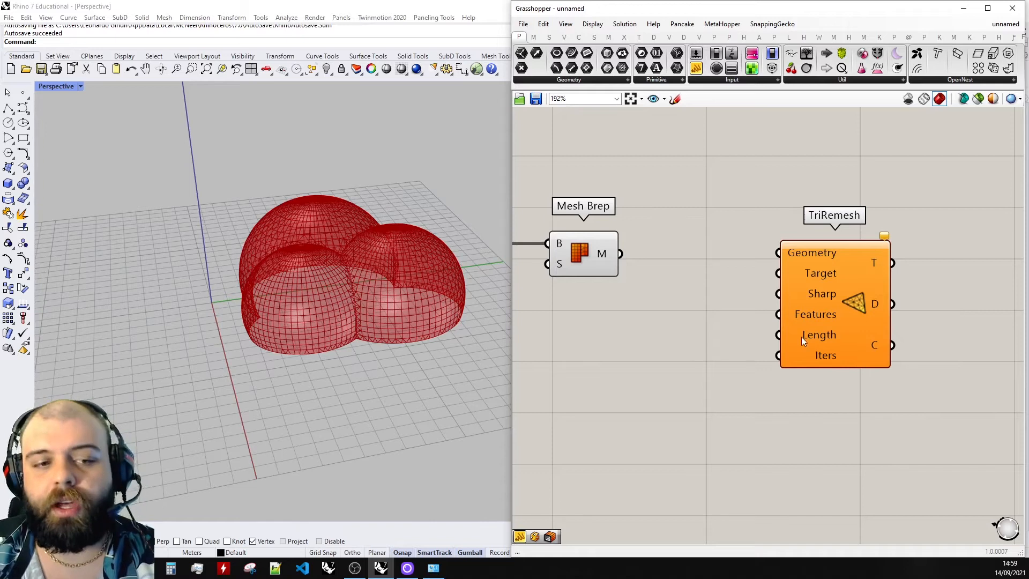
pyautogui.click(581, 253)
pyautogui.moveTo(624, 261); pyautogui.dragTo(780, 253)
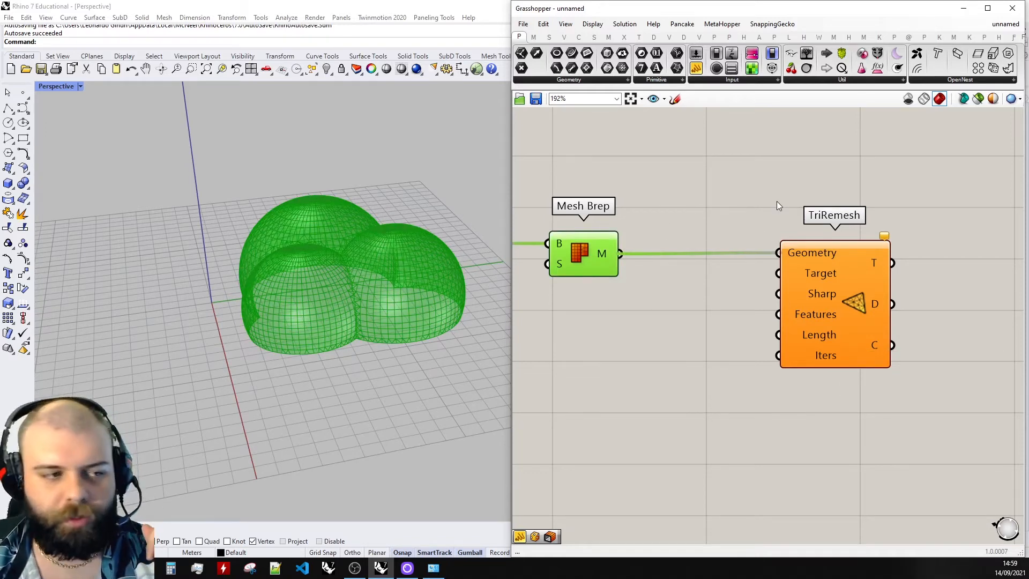
# - Turn off the preview of Mesh Brep and inspect the triangular remesh alone from several distances
pyautogui.moveTo(648, 334); pyautogui.dragTo(558, 163)
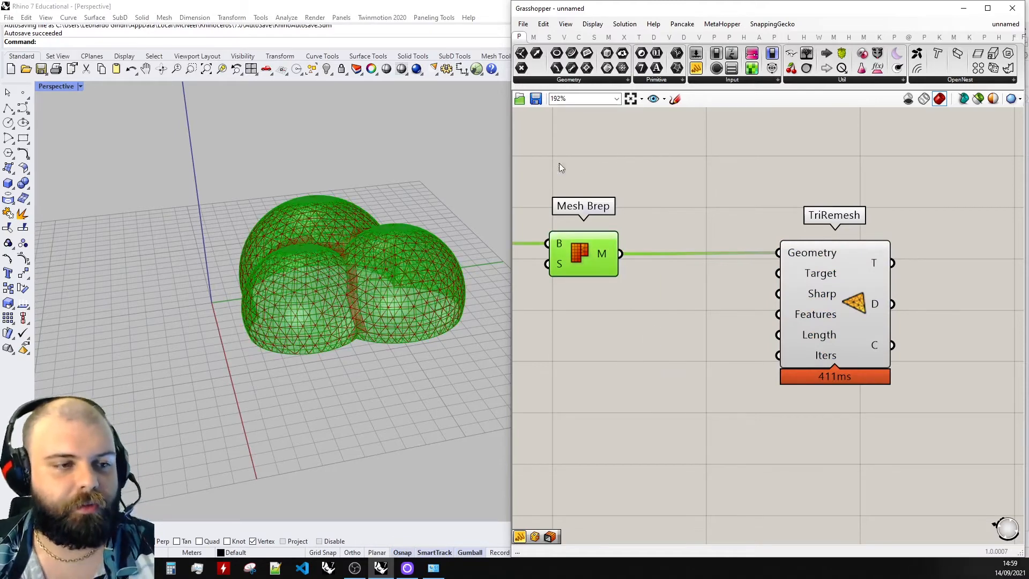
pyautogui.hotkey('ctrl', 'q')
pyautogui.scroll(5, 375, 269)
pyautogui.moveTo(385, 263); pyautogui.dragTo(377, 341, button='right')
pyautogui.scroll(4, 333, 266)
pyautogui.scroll(-4, 184, 268)
pyautogui.scroll(5, 421, 260)
pyautogui.moveTo(421, 260); pyautogui.dragTo(450, 258, button='right')
pyautogui.scroll(-3, 395, 316)
pyautogui.scroll(6, 459, 262)
# - Shift TriRemesh slightly farther away from Mesh Brep
pyautogui.click(733, 268)
pyautogui.moveTo(802, 242); pyautogui.dragTo(817, 241)
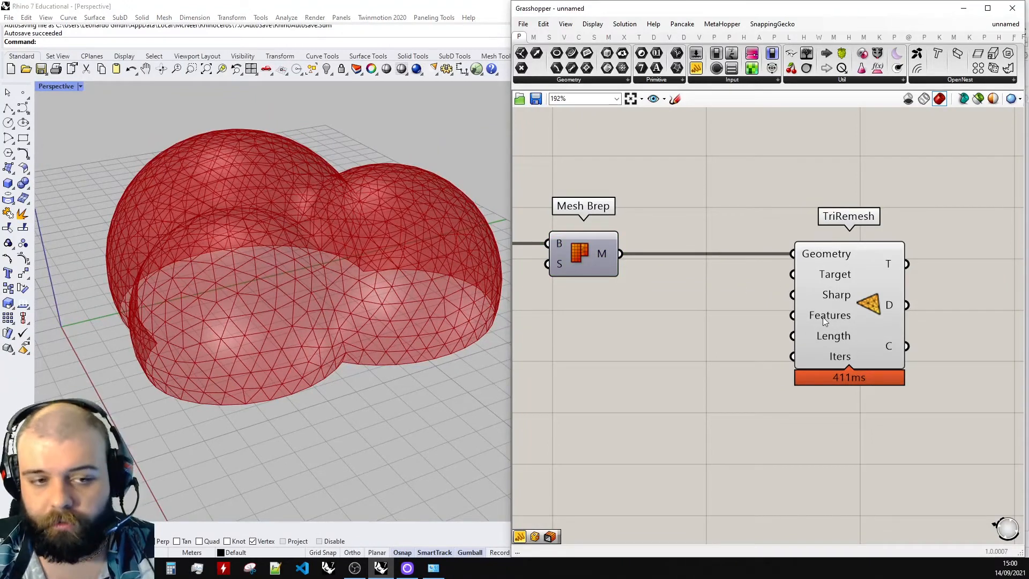
pyautogui.moveTo(824, 319)
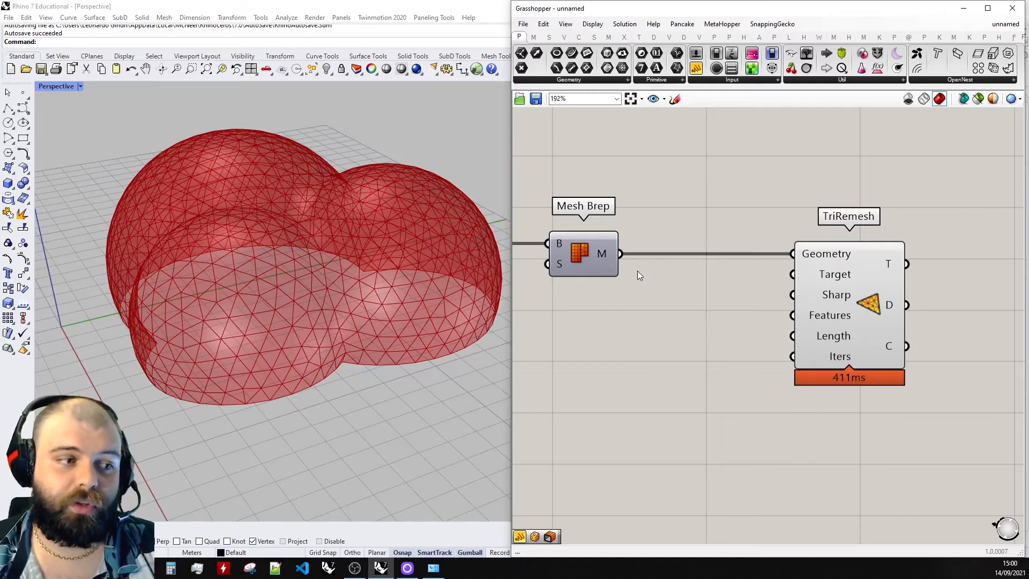
# - Show the Mesh Brep preview, hide the TriRemesh preview and inspect the original mesh along the dome's lower edge
pyautogui.click(587, 256)
pyautogui.middleClick(587, 255)
pyautogui.click(610, 233)
pyautogui.click(887, 298)
pyautogui.middleClick(894, 298)
pyautogui.click(920, 268)
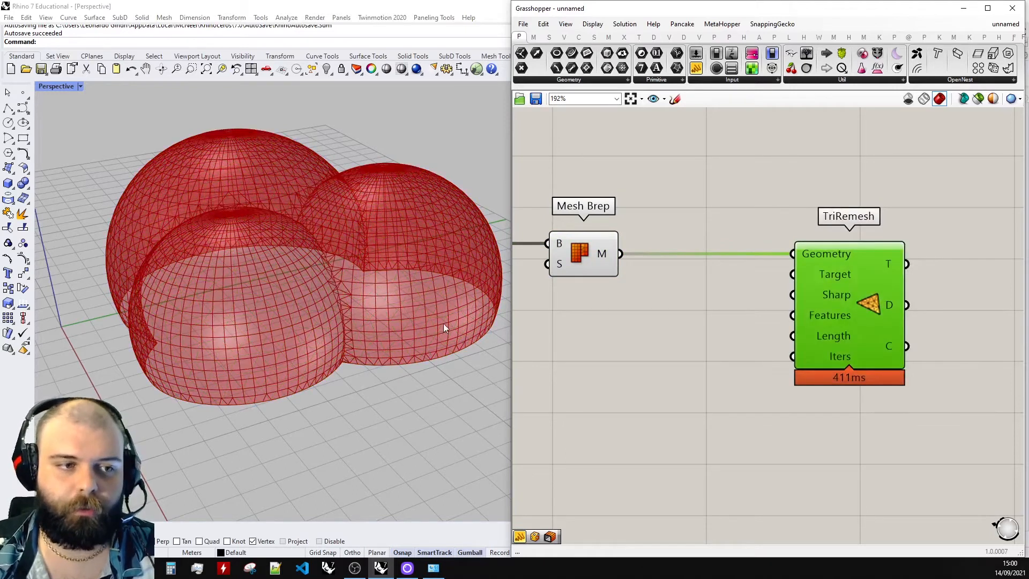
pyautogui.moveTo(438, 303); pyautogui.dragTo(269, 308, button='right')
pyautogui.scroll(6, 281, 355)
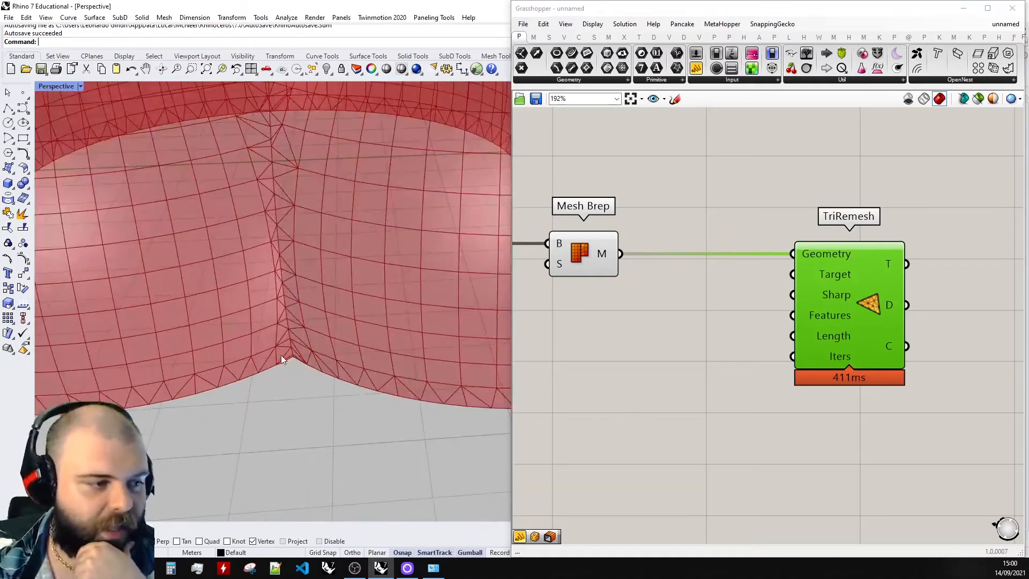
pyautogui.scroll(-6, 346, 385)
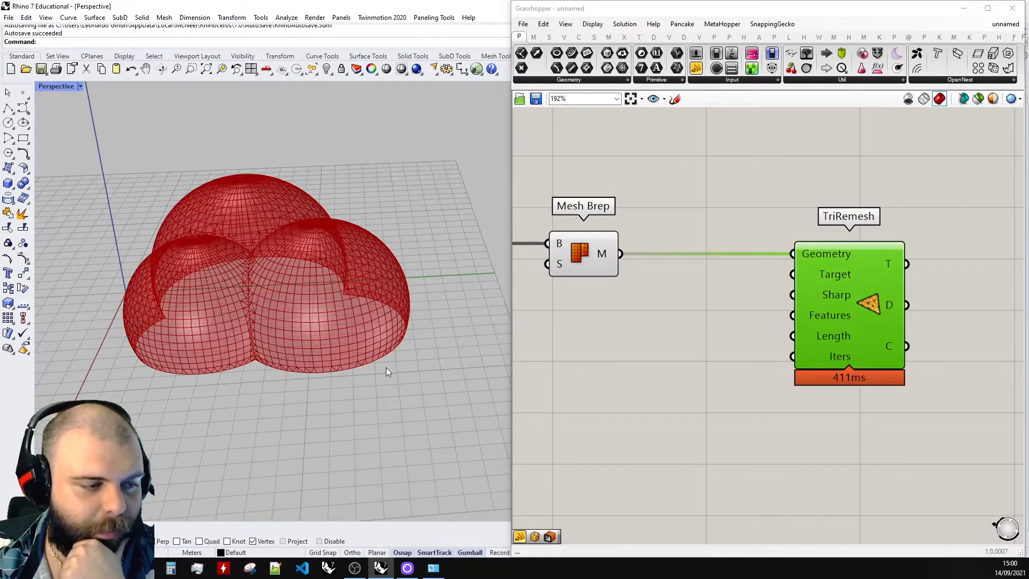
pyautogui.scroll(-5, 858, 294)
pyautogui.scroll(3, 573, 307)
# - Turn on the preview of Brep | Plane to check the base section, and turn that preview off again
pyautogui.click(554, 266)
pyautogui.middleClick(555, 266)
pyautogui.click(577, 248)
pyautogui.moveTo(366, 370); pyautogui.dragTo(359, 333, button='right')
pyautogui.scroll(5, 278, 299)
pyautogui.moveTo(278, 299); pyautogui.dragTo(404, 398, button='right')
pyautogui.middleClick(566, 274)
pyautogui.click(595, 242)
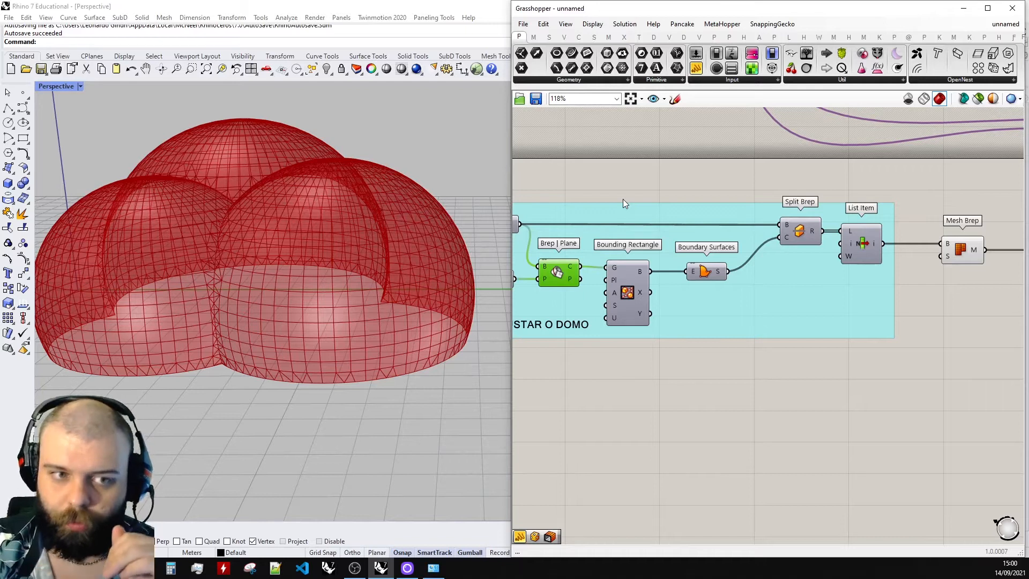
# - Add a Mesh Naked Edges component between Mesh Brep and TriRemesh and feed it Mesh Brep's M output
pyautogui.scroll(-3, 623, 202)
pyautogui.scroll(4, 693, 242)
pyautogui.scroll(1, 693, 242)
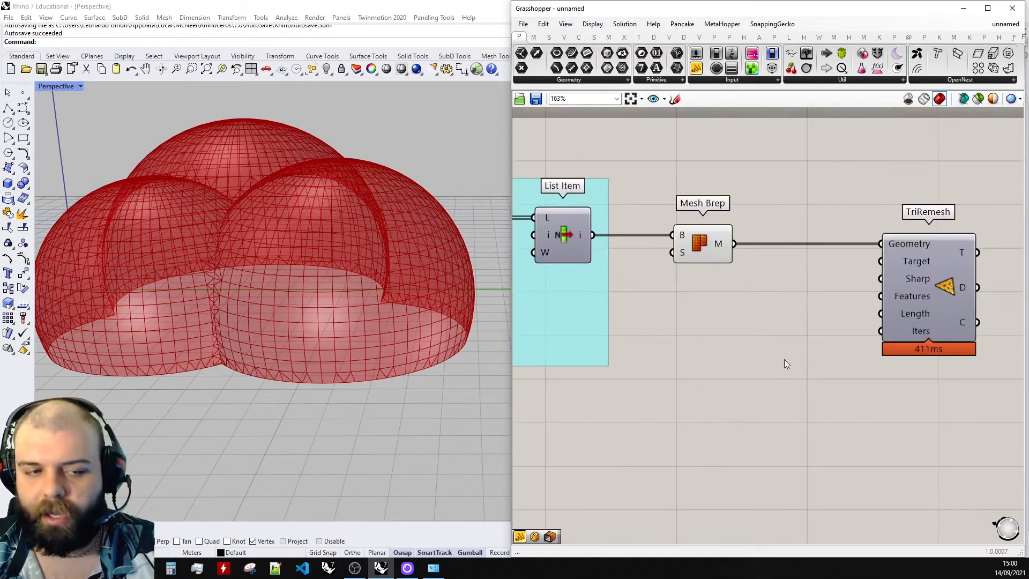
pyautogui.doubleClick(784, 360)
pyautogui.write('mesh naked')
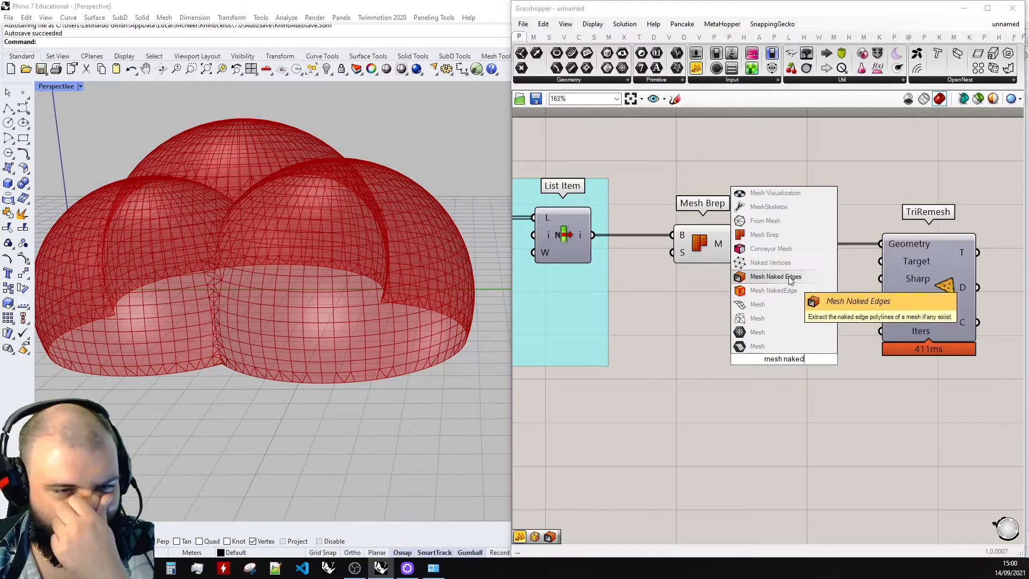
pyautogui.click(780, 276)
pyautogui.moveTo(706, 244); pyautogui.dragTo(781, 324)
pyautogui.click(753, 333)
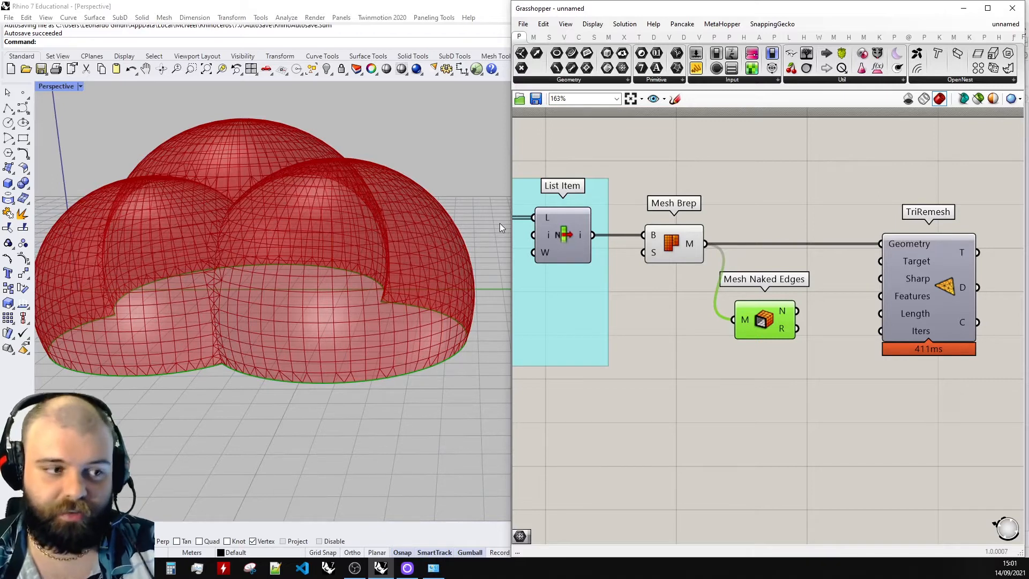
# - Check the naked-edge outline around the dome's base, hide the Mesh Brep preview and show the TriRemesh preview
pyautogui.scroll(5, 285, 309)
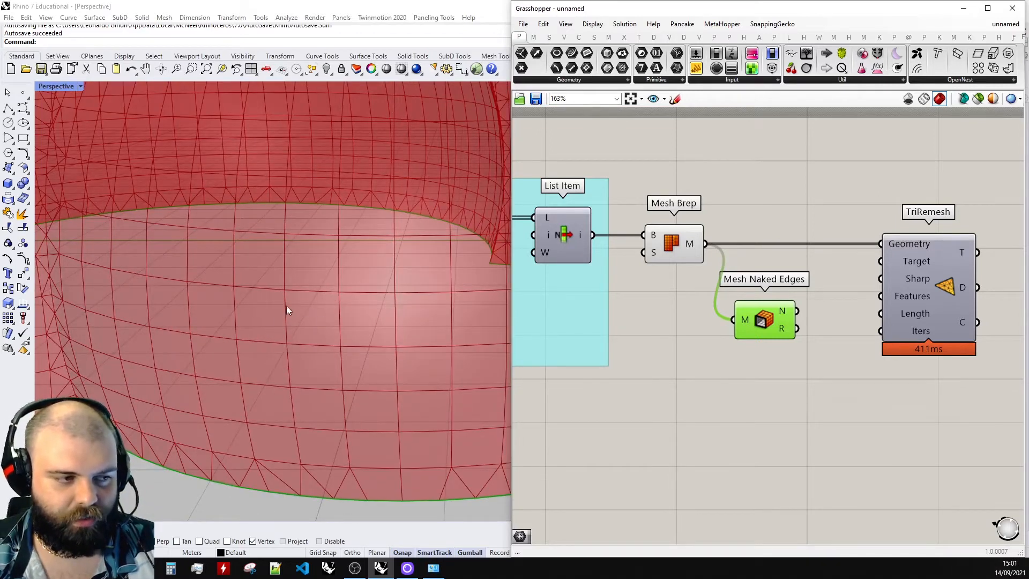
pyautogui.scroll(-4, 311, 298)
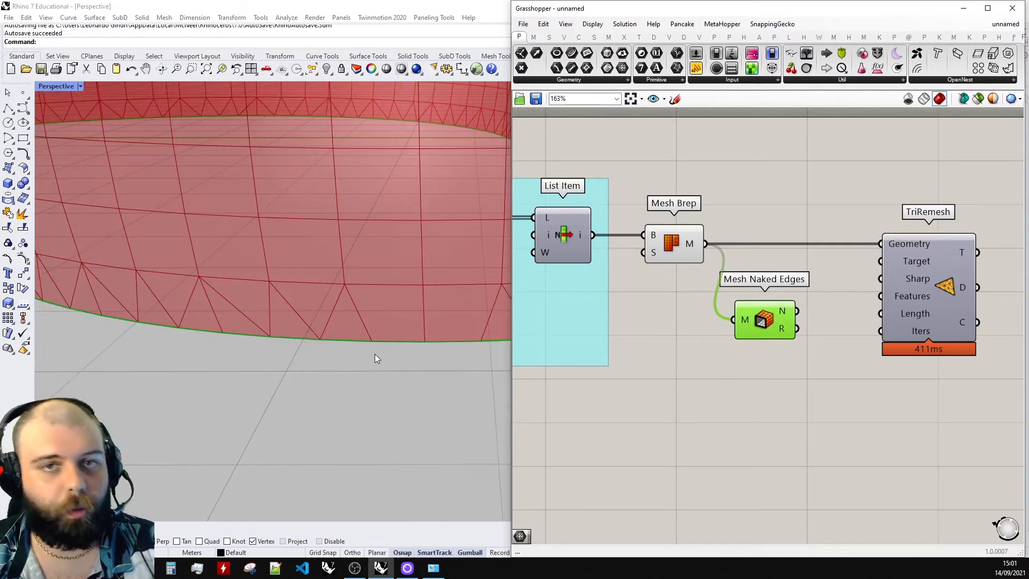
pyautogui.scroll(-8, 344, 351)
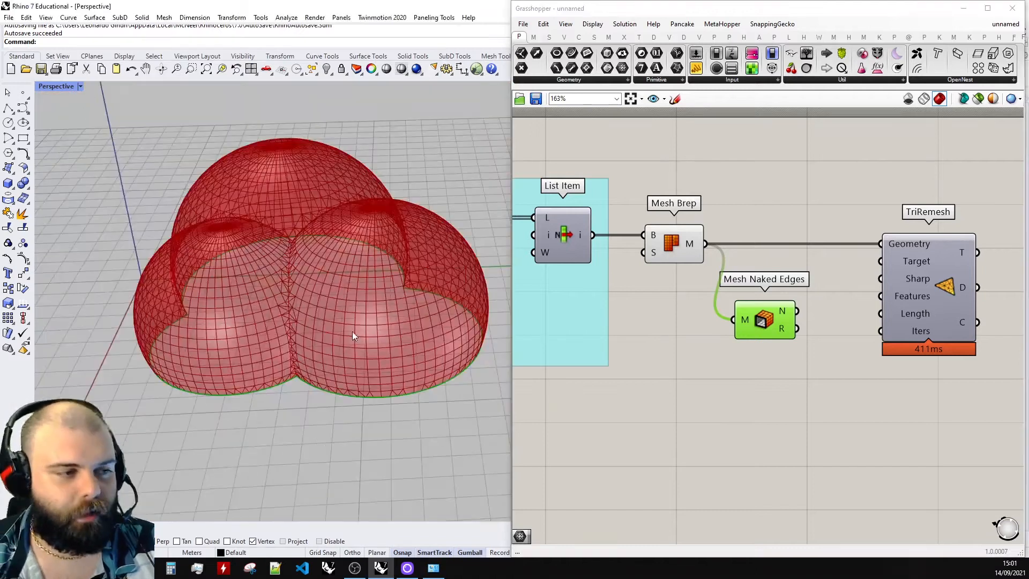
pyautogui.moveTo(282, 367)
pyautogui.mouseDown(button='right')
pyautogui.moveTo(284, 336)
pyautogui.moveTo(289, 358)
pyautogui.mouseUp(button='right')
pyautogui.scroll(-2, 587, 312)
pyautogui.moveTo(649, 302); pyautogui.dragTo(613, 230)
pyautogui.middleClick(629, 251)
pyautogui.click(666, 215)
pyautogui.click(721, 231)
pyautogui.click(776, 286)
pyautogui.middleClick(777, 285)
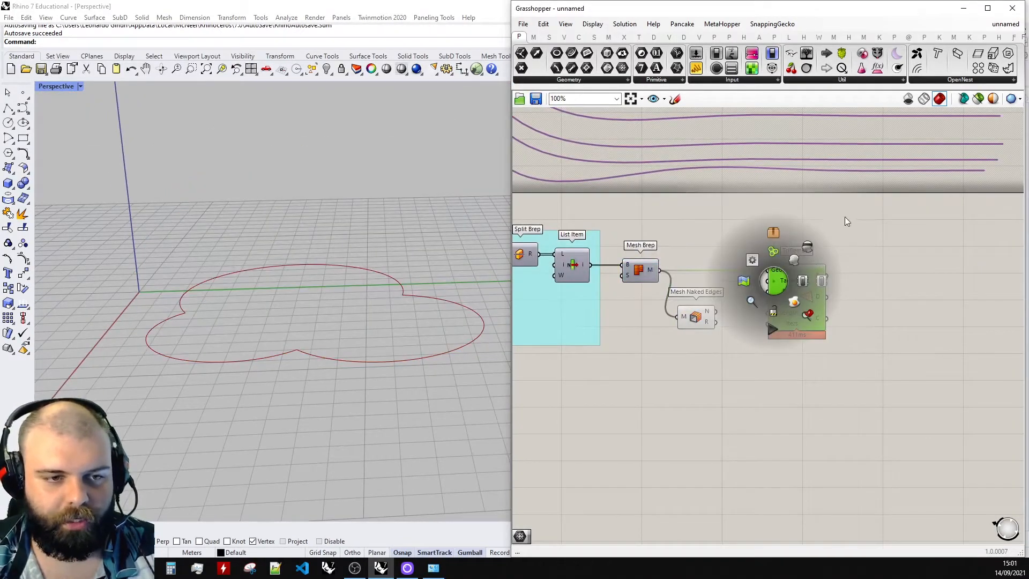
pyautogui.click(821, 244)
pyautogui.click(828, 235)
# - Connect the N output of Mesh Naked Edges to TriRemesh's Features input and align the component with that input
pyautogui.moveTo(348, 266); pyautogui.dragTo(341, 295, button='right')
pyautogui.scroll(3, 698, 316)
pyautogui.click(698, 316)
pyautogui.click(746, 287)
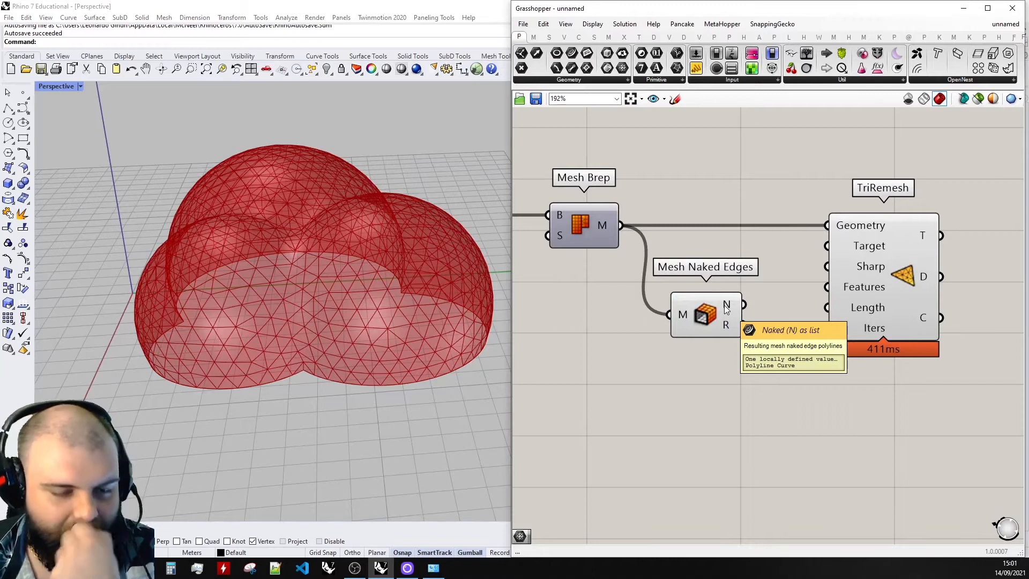
pyautogui.moveTo(744, 305); pyautogui.dragTo(827, 287)
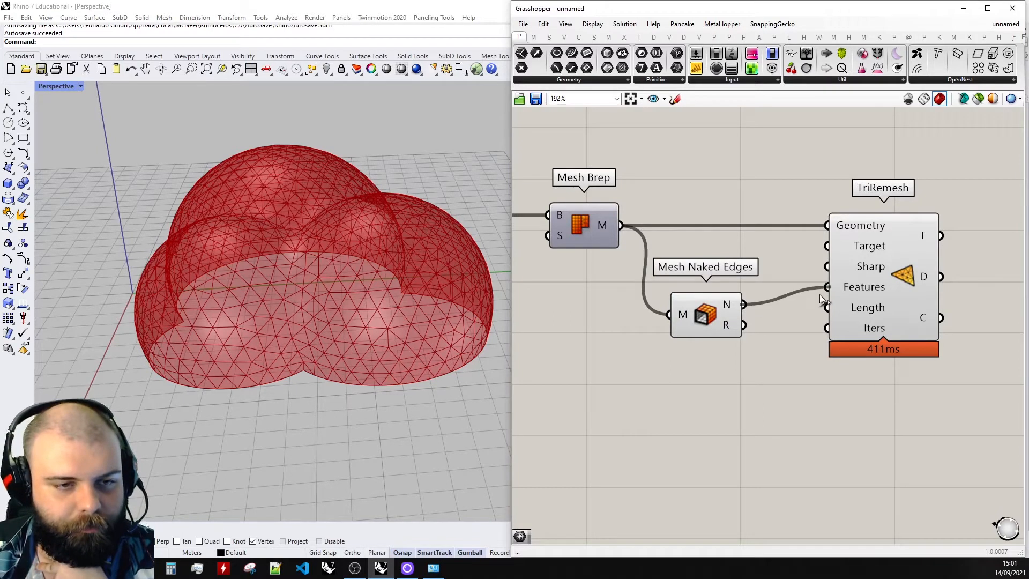
pyautogui.hotkey('ctrl', 'z')
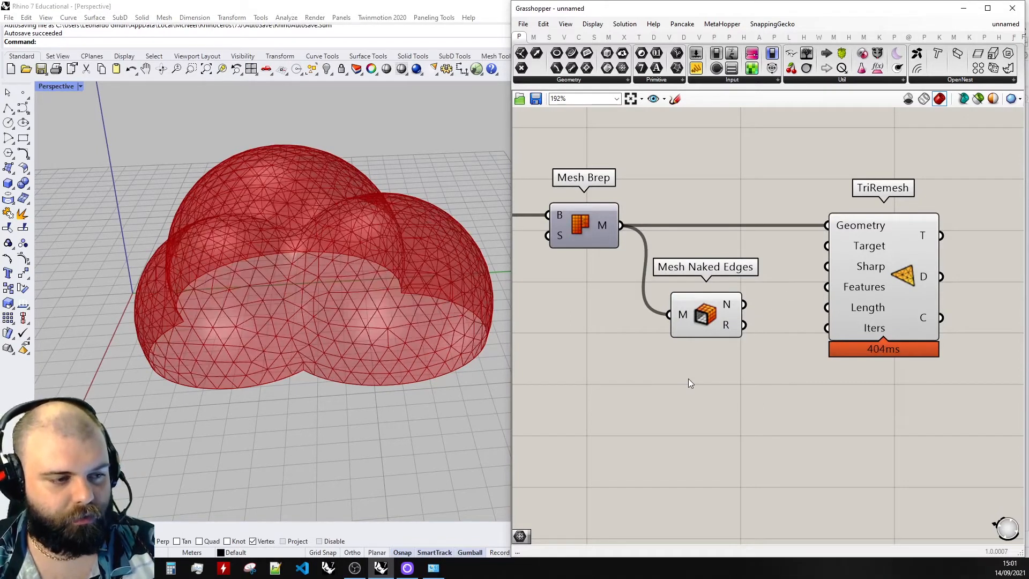
pyautogui.hotkey('ctrl', 'y')
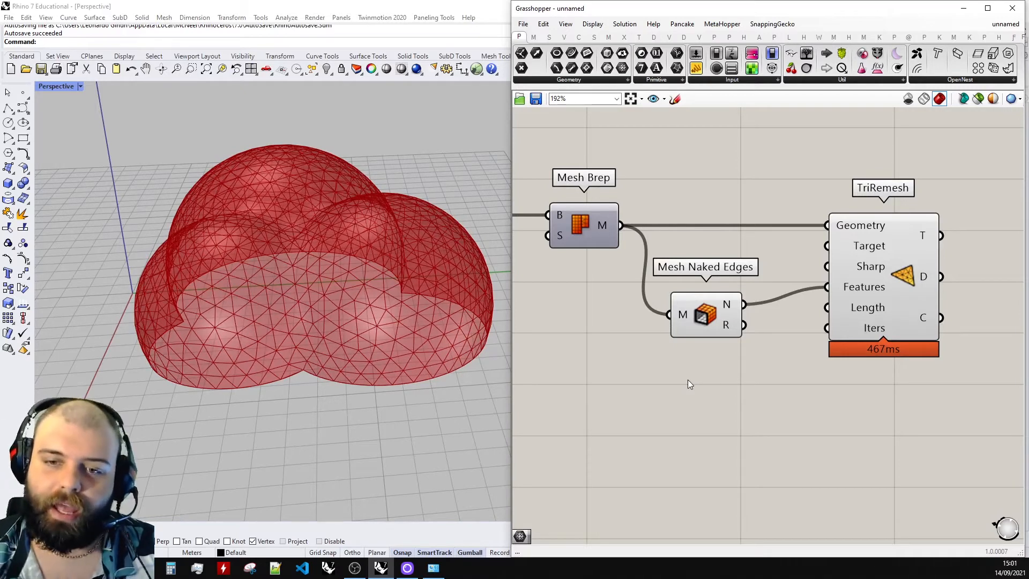
pyautogui.moveTo(707, 328); pyautogui.dragTo(717, 311)
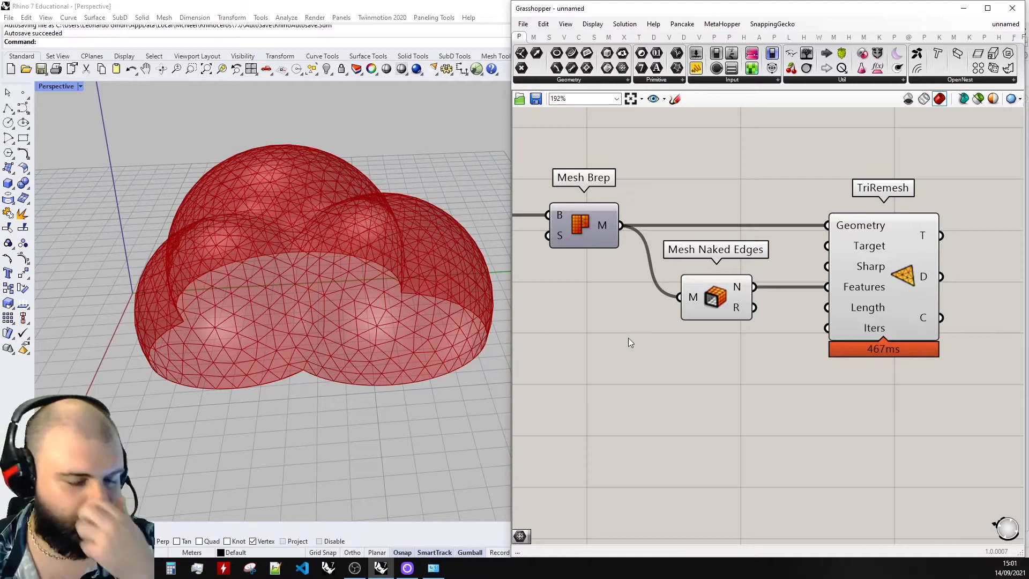
# - Sketch a patch of irregular triangles in black on the empty canvas below the components
pyautogui.scroll(-4, 710, 313)
pyautogui.scroll(6, 812, 328)
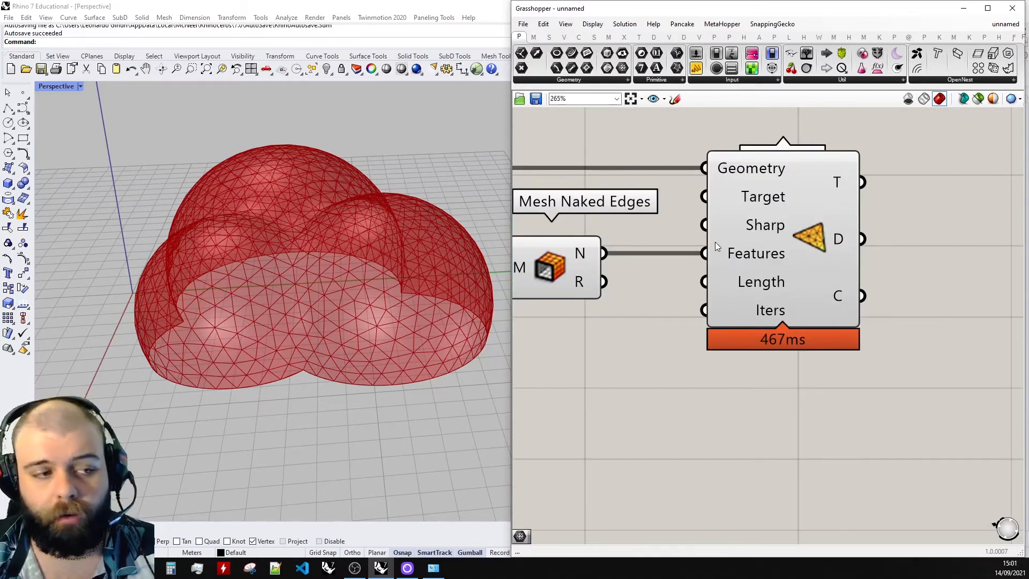
pyautogui.click(675, 99)
pyautogui.scroll(-6, 692, 154)
pyautogui.scroll(4, 694, 351)
pyautogui.moveTo(680, 352)
pyautogui.mouseDown()
pyautogui.moveTo(738, 359)
pyautogui.moveTo(721, 358)
pyautogui.moveTo(733, 326)
pyautogui.moveTo(669, 347)
pyautogui.moveTo(766, 323)
pyautogui.mouseUp()
pyautogui.click(729, 118)
# - Add red dimension lines beside three outer edges of the sketched triangle patch
pyautogui.click(675, 99)
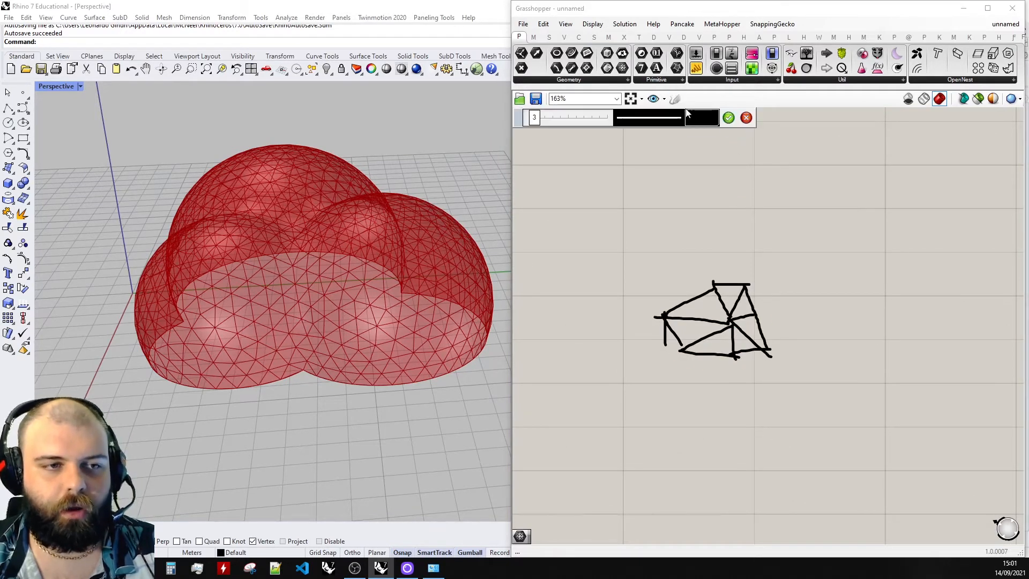
pyautogui.click(697, 119)
pyautogui.click(753, 140)
pyautogui.scroll(4, 651, 298)
pyautogui.moveTo(628, 295)
pyautogui.mouseDown()
pyautogui.moveTo(761, 259)
pyautogui.moveTo(772, 279)
pyautogui.mouseUp()
pyautogui.moveTo(870, 280)
pyautogui.mouseDown()
pyautogui.moveTo(893, 270)
pyautogui.moveTo(900, 332)
pyautogui.moveTo(922, 316)
pyautogui.mouseUp()
pyautogui.moveTo(717, 422); pyautogui.dragTo(716, 454)
pyautogui.moveTo(713, 437)
pyautogui.mouseDown()
pyautogui.moveTo(839, 449)
pyautogui.moveTo(840, 471)
pyautogui.mouseUp()
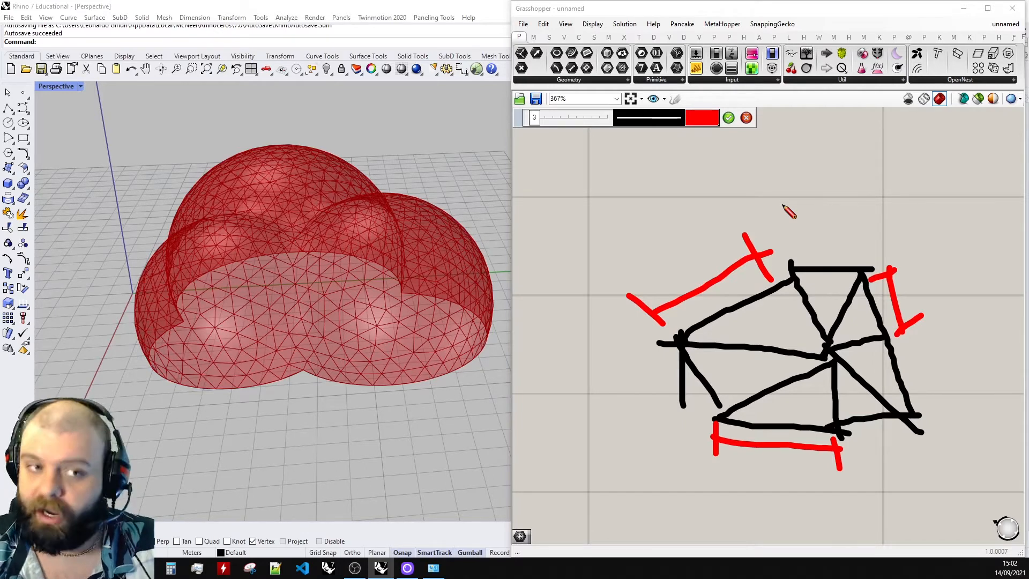
# - Mark each of the three red dimension lines with a small red cross and finish the sketch
pyautogui.moveTo(670, 261); pyautogui.dragTo(699, 233)
pyautogui.moveTo(680, 241); pyautogui.dragTo(693, 269)
pyautogui.moveTo(905, 293); pyautogui.dragTo(933, 276)
pyautogui.moveTo(906, 262); pyautogui.dragTo(923, 317)
pyautogui.moveTo(762, 475)
pyautogui.mouseDown()
pyautogui.moveTo(788, 464)
pyautogui.moveTo(784, 493)
pyautogui.mouseUp()
pyautogui.click(728, 117)
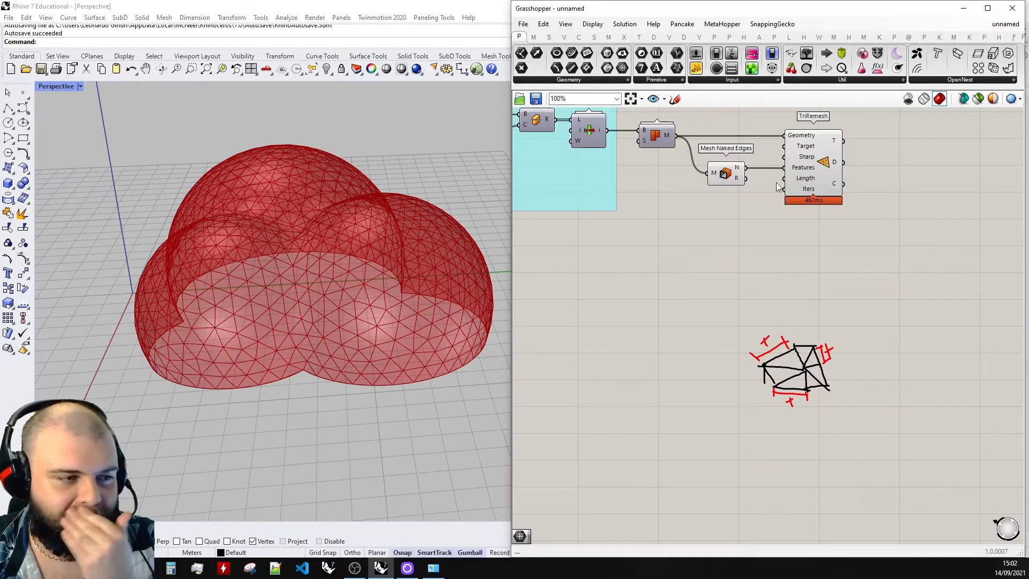
# - Add a panel with the value 5 and connect it to TriRemesh's Length input
pyautogui.scroll(3, 765, 211)
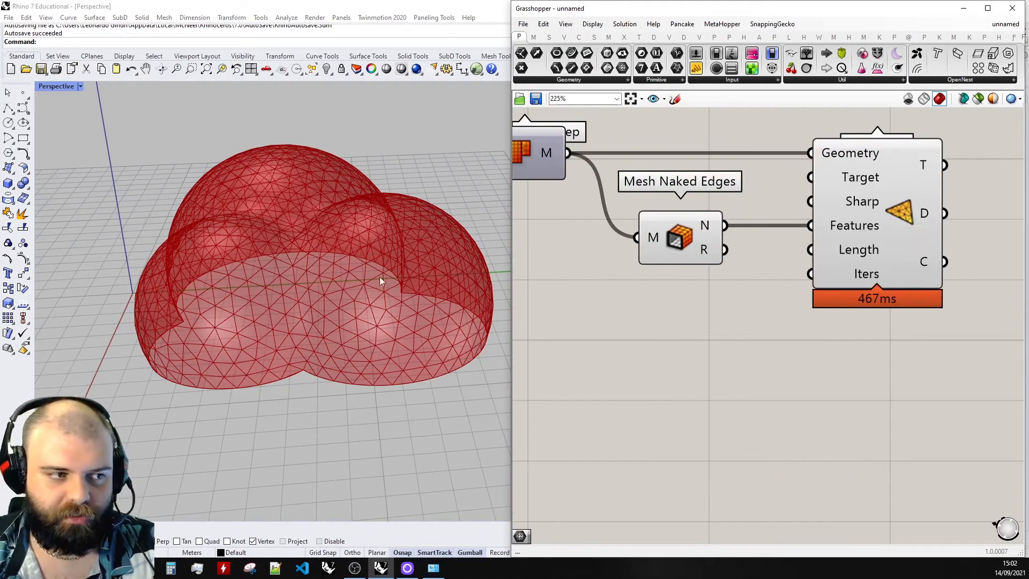
pyautogui.doubleClick(689, 307)
pyautogui.write('5')
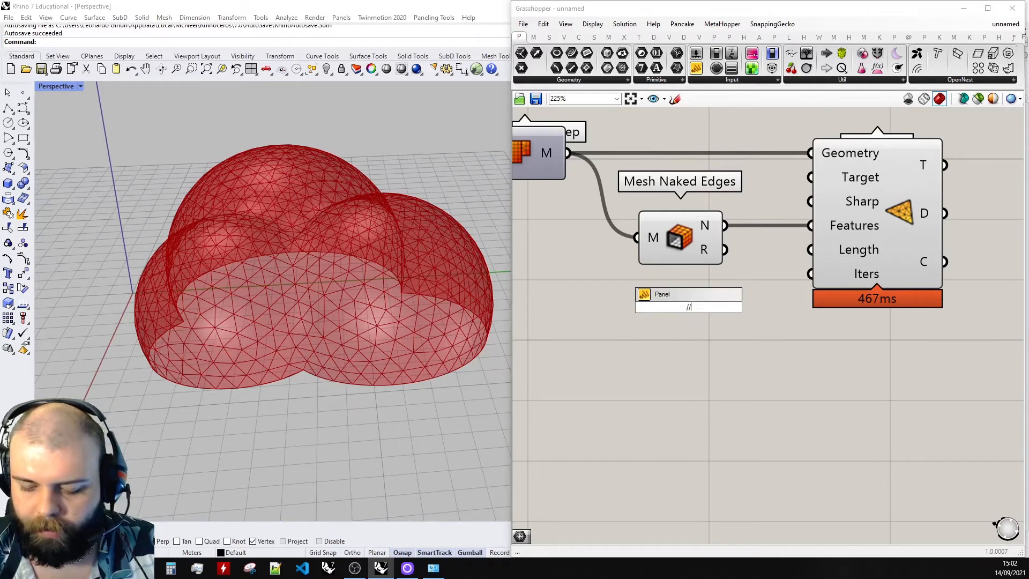
pyautogui.press('Return')
pyautogui.moveTo(709, 306); pyautogui.dragTo(811, 250)
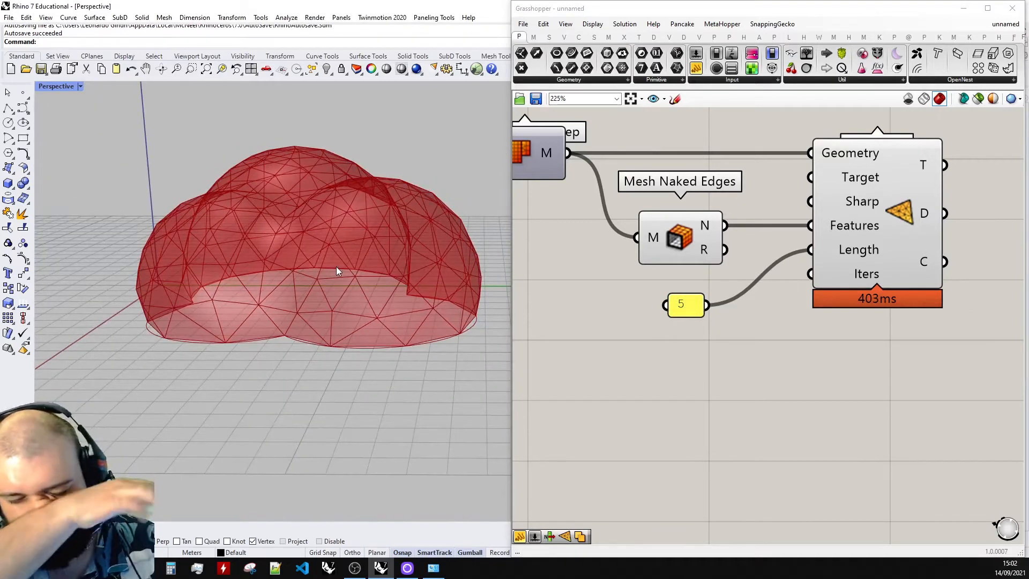
# - Try an edge length of 2.5 in the Length panel and view the remeshed dome from several angles
pyautogui.moveTo(386, 258); pyautogui.dragTo(237, 264, button='right')
pyautogui.scroll(3, 420, 211)
pyautogui.moveTo(421, 211); pyautogui.dragTo(291, 239, button='right')
pyautogui.scroll(-4, 293, 240)
pyautogui.doubleClick(693, 309)
pyautogui.write('2.5')
pyautogui.click(726, 393)
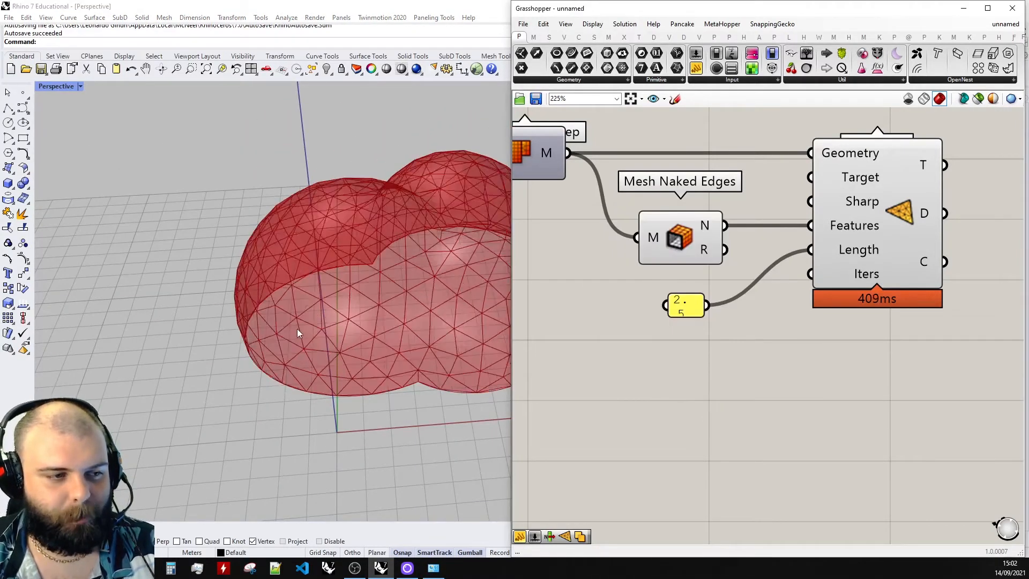
pyautogui.scroll(-5, 297, 329)
pyautogui.scroll(6, 362, 317)
pyautogui.moveTo(363, 317); pyautogui.dragTo(529, 290, button='right')
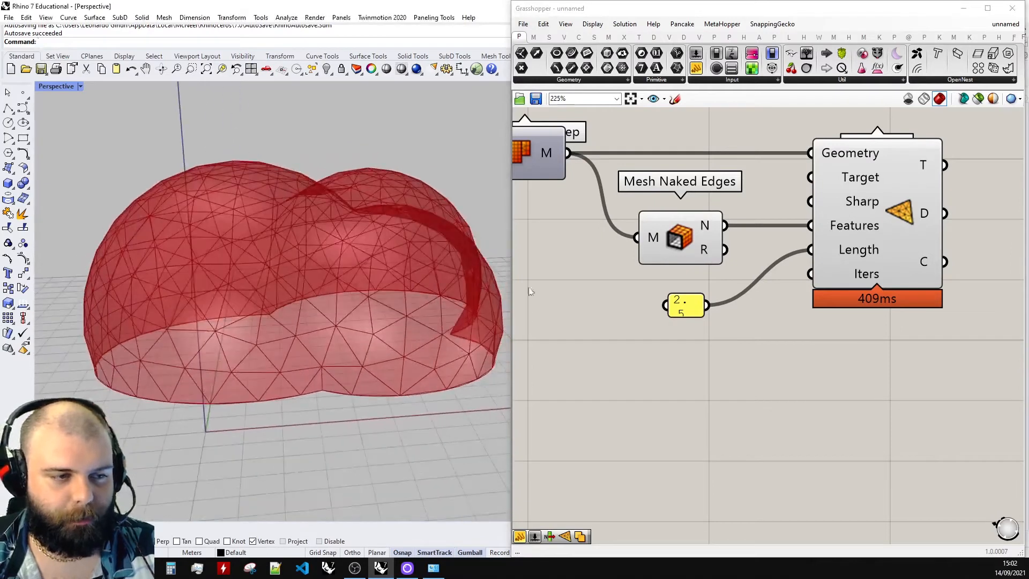
# - Try an edge length of 1 in the Length panel and view the finer remesh
pyautogui.doubleClick(691, 308)
pyautogui.write('1')
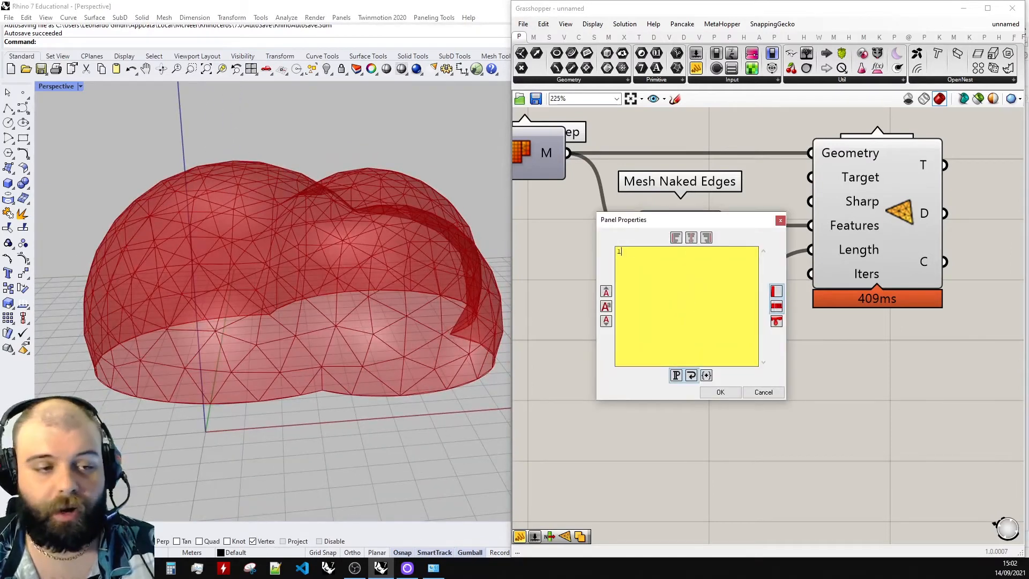
pyautogui.click(720, 392)
pyautogui.moveTo(413, 384); pyautogui.dragTo(290, 273, button='right')
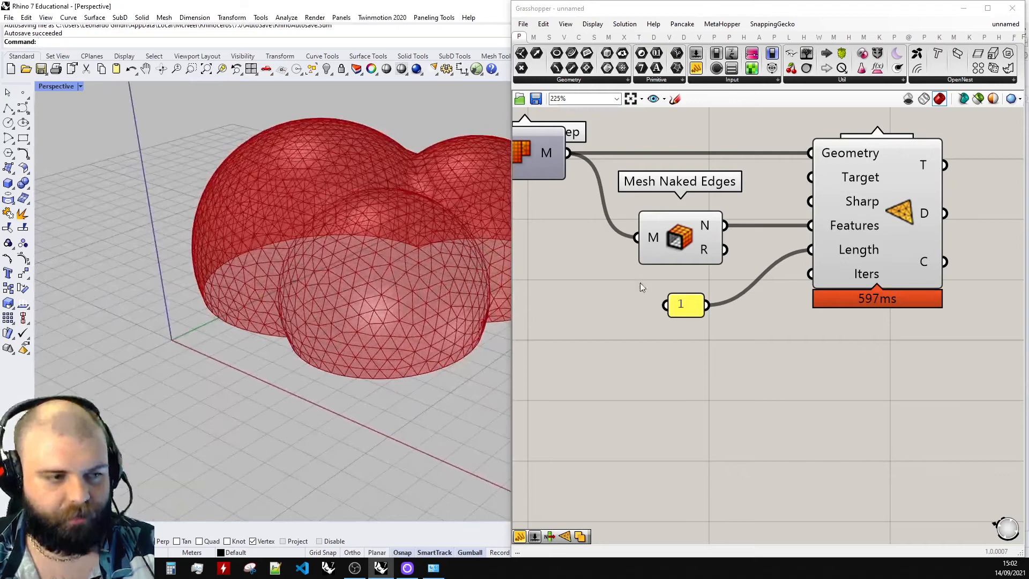
# - Try an edge length of .5 in the Length panel and inspect the dense triangulation near and far
pyautogui.doubleClick(686, 304)
pyautogui.write('1')
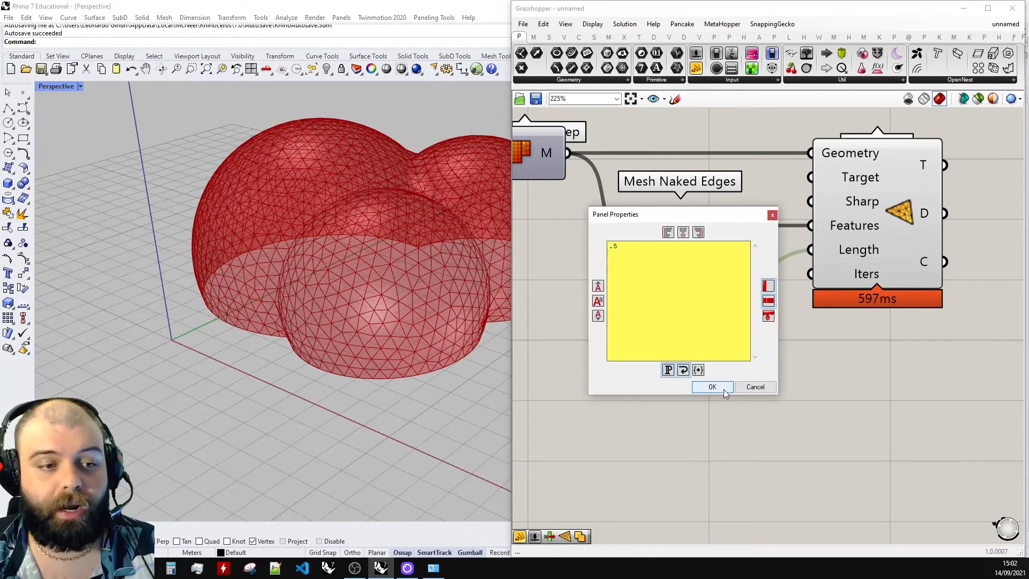
pyautogui.click(713, 386)
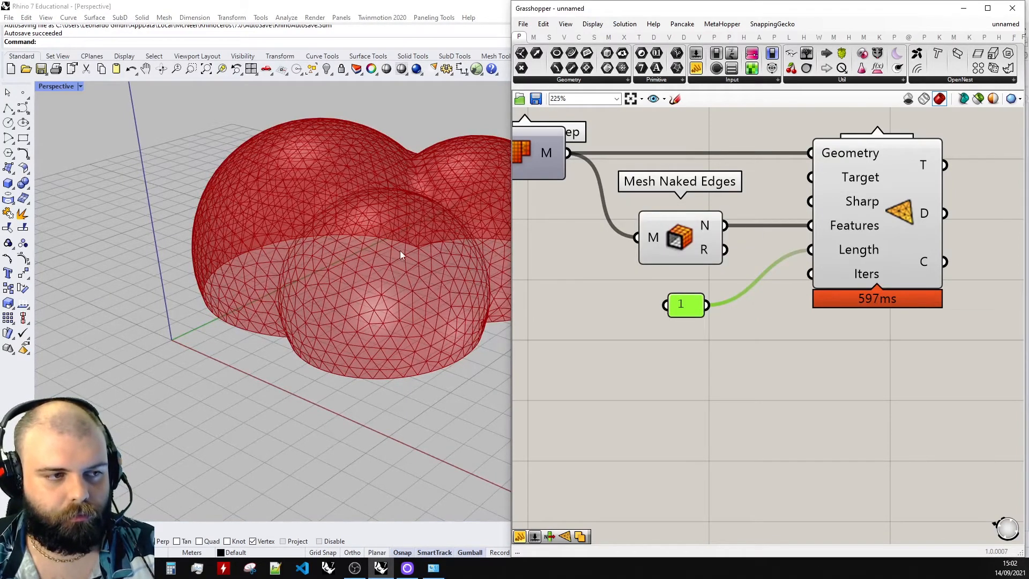
pyautogui.scroll(-5, 394, 221)
pyautogui.moveTo(394, 221); pyautogui.dragTo(365, 317, button='right')
pyautogui.scroll(10, 345, 273)
pyautogui.scroll(-10, 346, 273)
pyautogui.scroll(8, 333, 294)
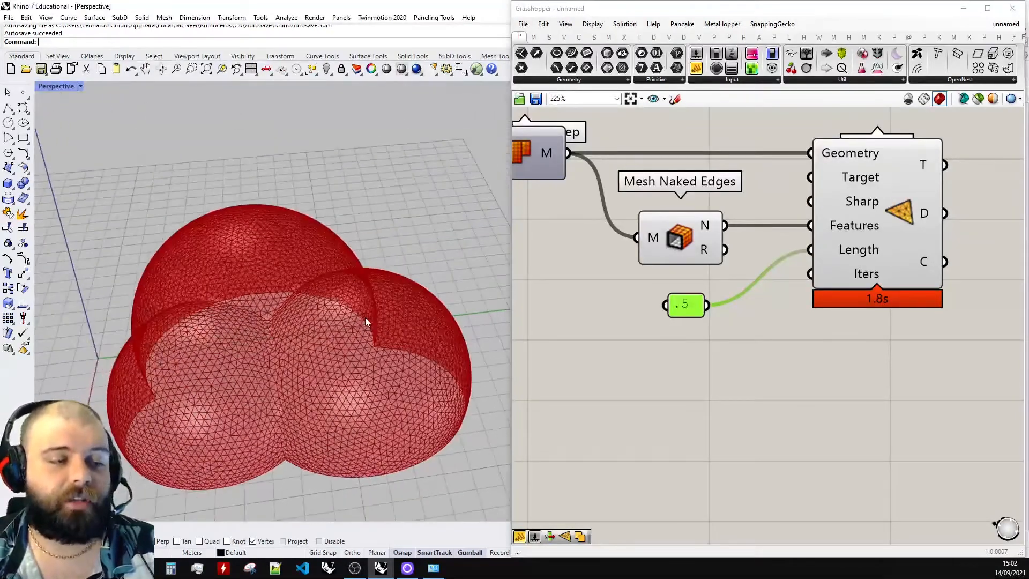
pyautogui.scroll(-3, 375, 288)
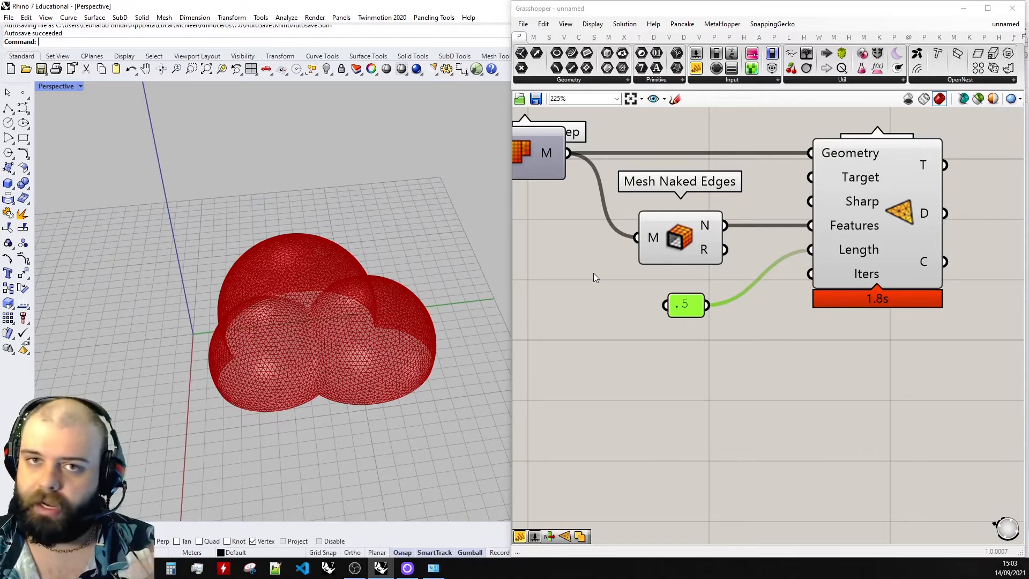
pyautogui.scroll(3, 322, 354)
# - Return the panel feeding TriRemesh's Length input to 1
pyautogui.doubleClick(687, 304)
pyautogui.write('1')
pyautogui.click(711, 392)
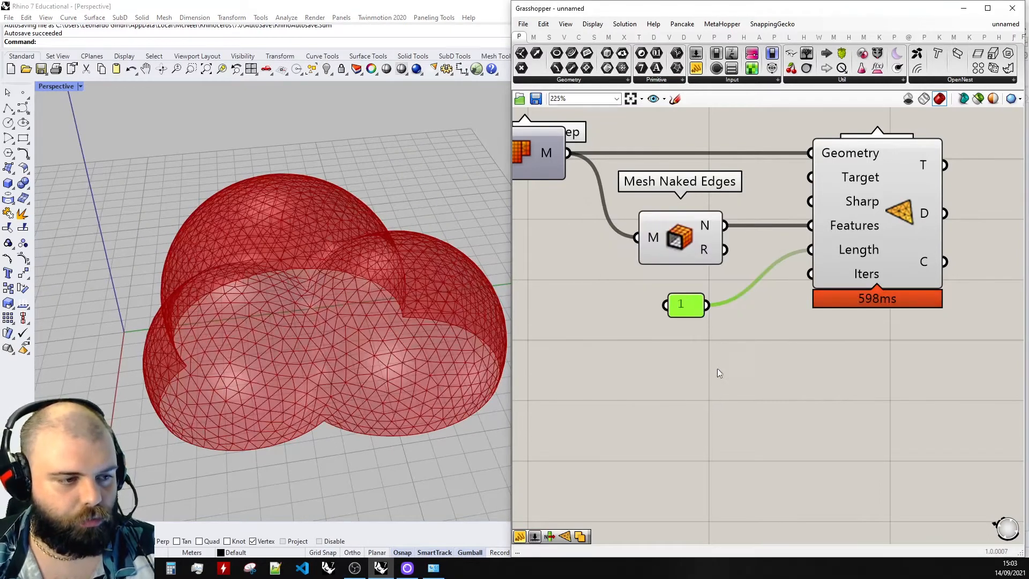
# - Set the panel feeding TriRemesh's Length input to 2
pyautogui.doubleClick(687, 304)
pyautogui.write('2')
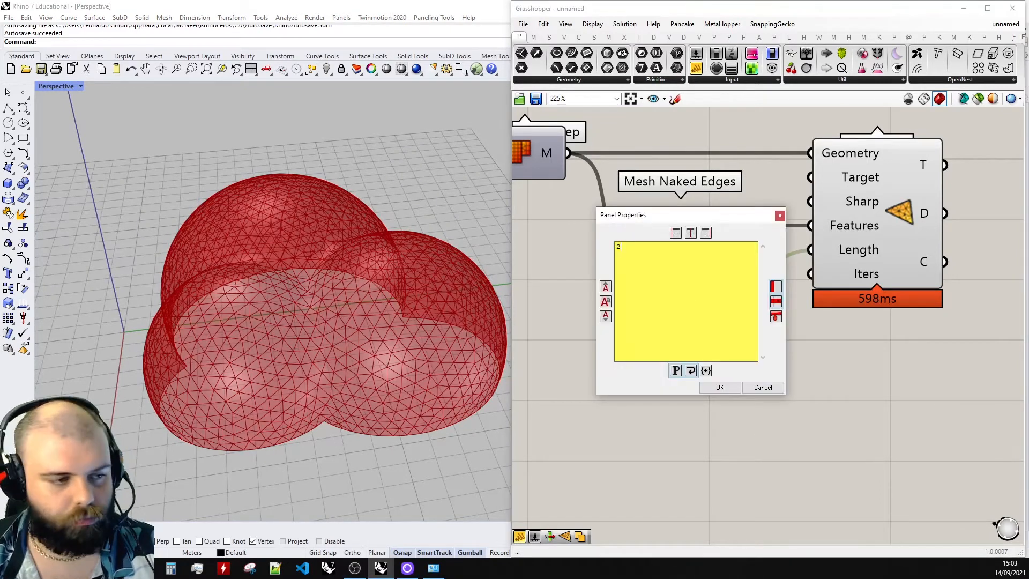
pyautogui.click(719, 390)
pyautogui.moveTo(343, 343); pyautogui.dragTo(459, 350, button='right')
pyautogui.scroll(-4, 866, 259)
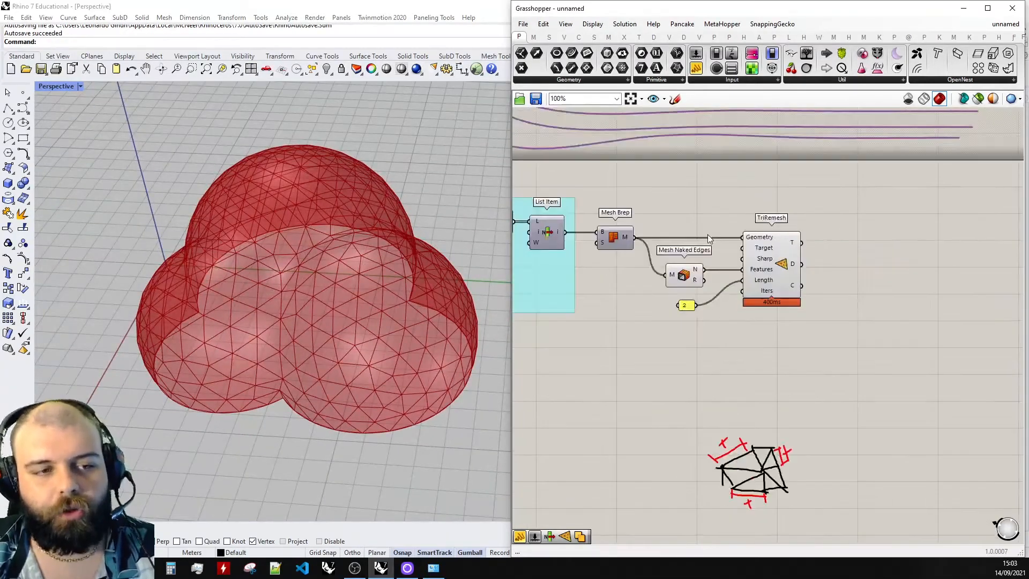
# - Hide the remeshing components' previews and feed TriRemesh's T output into a new Mesh parameter
pyautogui.moveTo(638, 208); pyautogui.dragTo(865, 381)
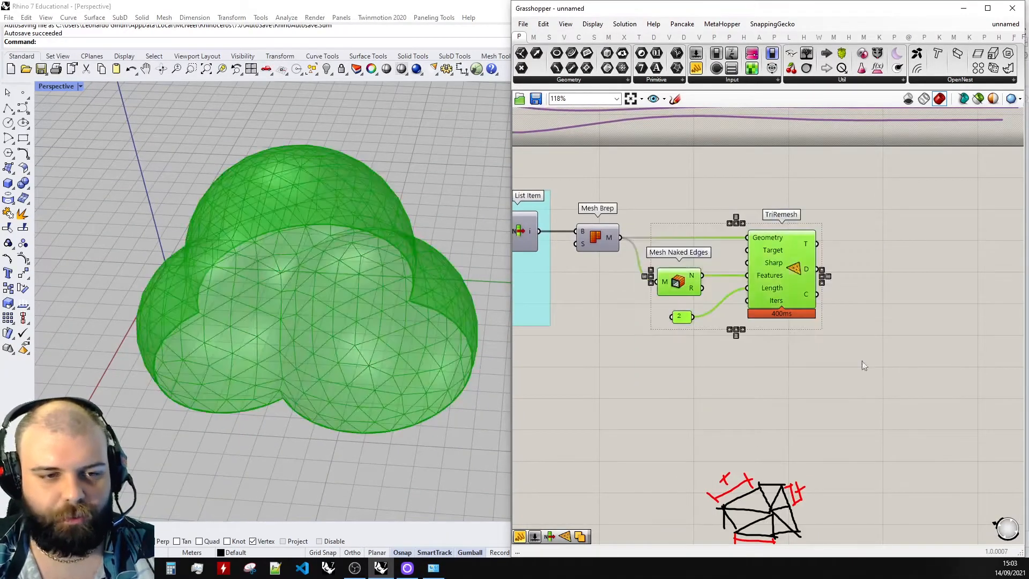
pyautogui.middleClick(859, 300)
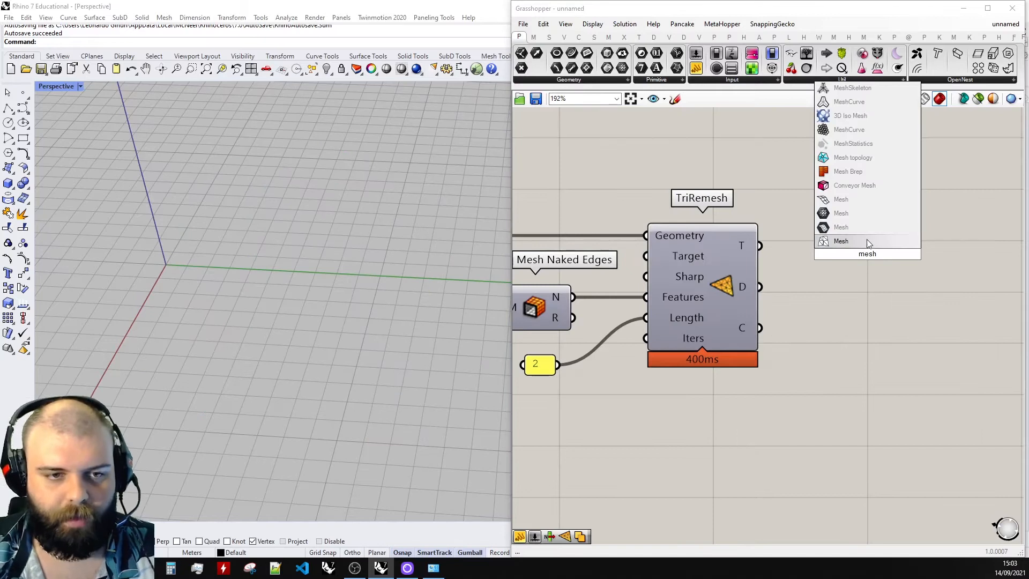
pyautogui.click(863, 214)
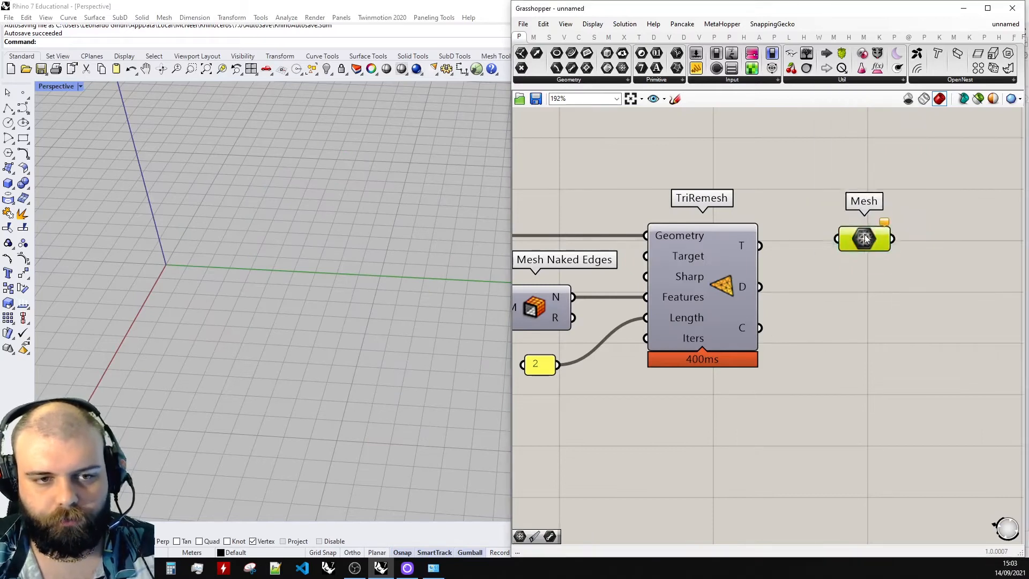
pyautogui.moveTo(749, 241); pyautogui.dragTo(835, 233)
pyautogui.moveTo(418, 301); pyautogui.dragTo(460, 290, button='right')
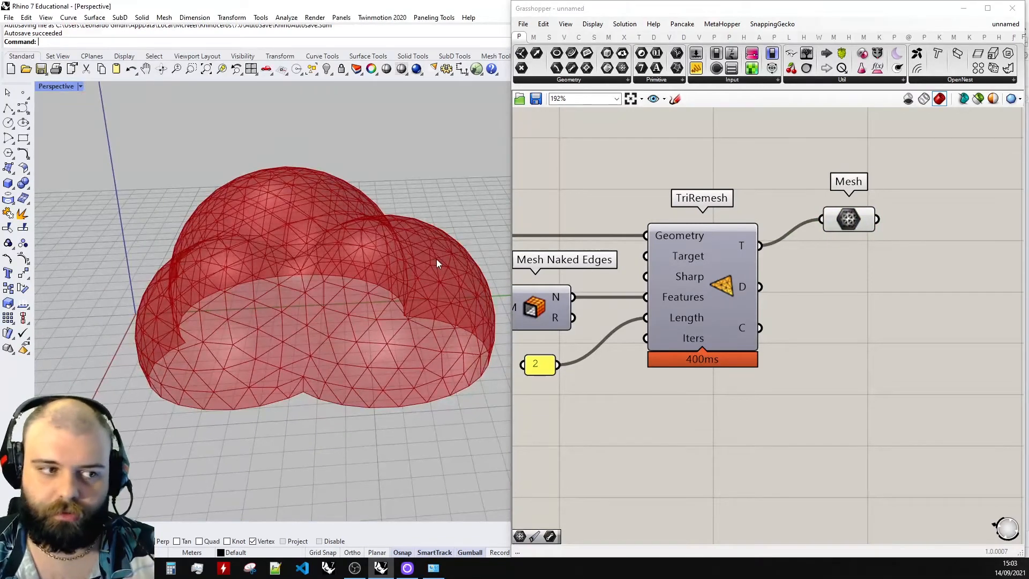
# - Try feeding the Mesh parameter from TriRemesh's Dual (D) output instead, moving the parameter level with it
pyautogui.moveTo(741, 288)
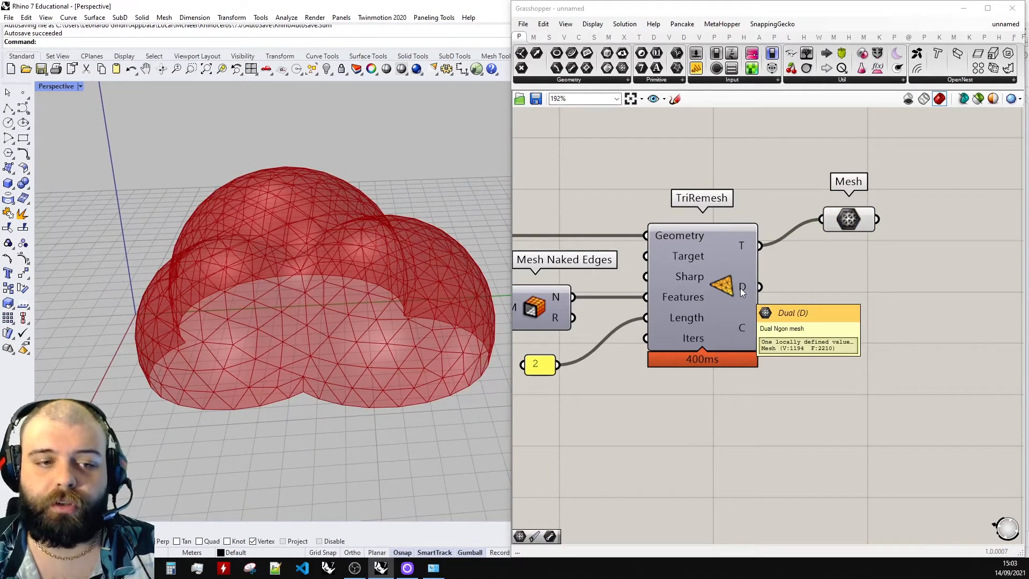
pyautogui.keyDown('shift'); pyautogui.moveTo(759, 287); pyautogui.dragTo(828, 217); pyautogui.keyUp('shift')
pyautogui.moveTo(849, 220); pyautogui.dragTo(908, 296)
pyautogui.moveTo(396, 236); pyautogui.dragTo(546, 413, button='right')
pyautogui.click(546, 418)
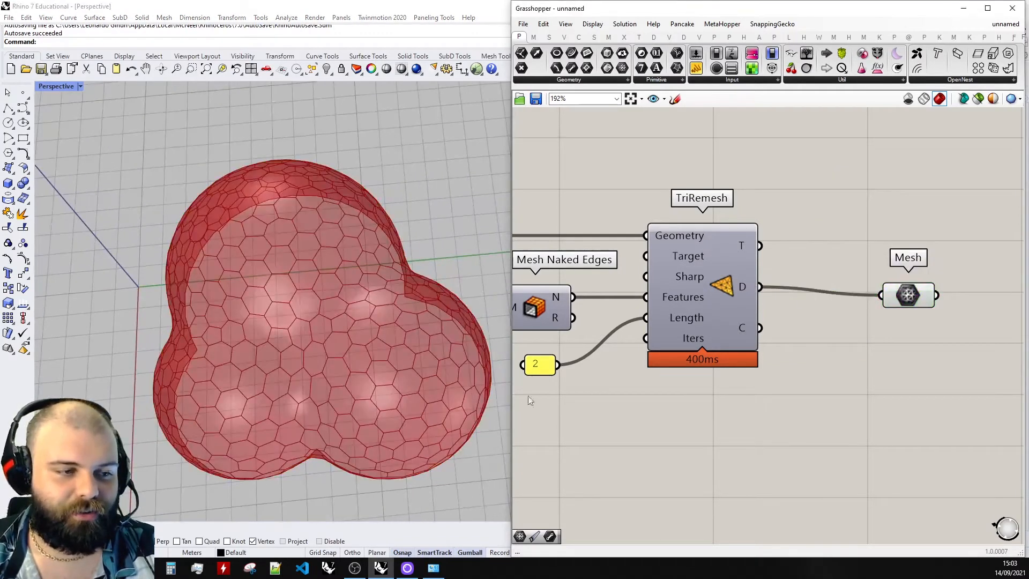
# - Examine the dual mesh's polygon pattern on the domes from several angles, near and far
pyautogui.scroll(5, 358, 291)
pyautogui.moveTo(358, 292); pyautogui.dragTo(193, 202, button='right')
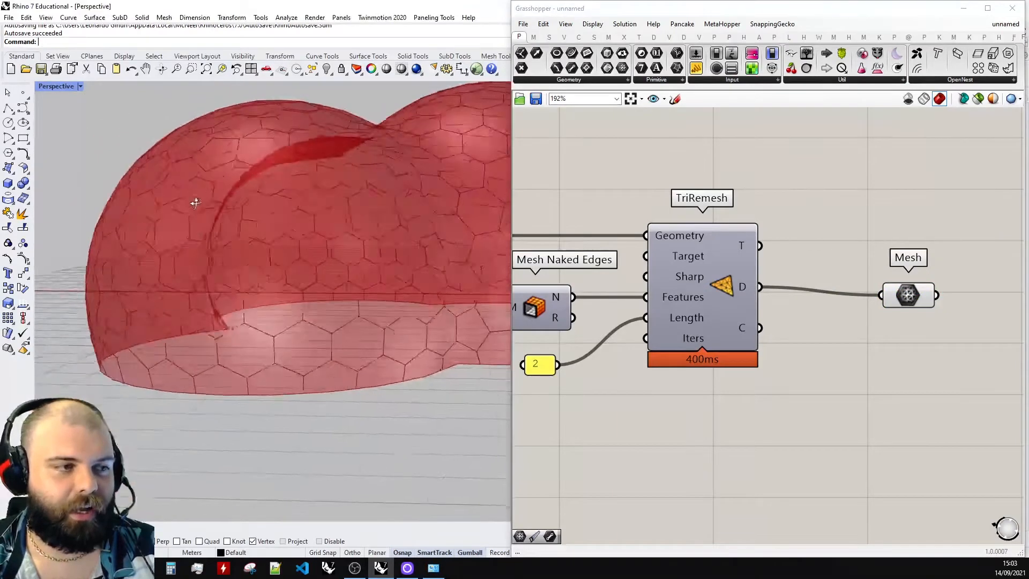
pyautogui.scroll(-5, 271, 253)
pyautogui.moveTo(272, 253); pyautogui.dragTo(333, 294, button='right')
pyautogui.scroll(5, 442, 261)
pyautogui.scroll(-6, 441, 263)
pyautogui.scroll(7, 429, 138)
pyautogui.scroll(-8, 423, 176)
pyautogui.scroll(-6, 315, 265)
pyautogui.scroll(7, 291, 217)
pyautogui.scroll(-5, 339, 237)
pyautogui.scroll(6, 323, 254)
pyautogui.scroll(6, 365, 304)
pyautogui.scroll(-7, 395, 274)
# - Try a Line parameter on TriRemesh's C output, highlight its curves on the model and remove it
pyautogui.click(814, 340)
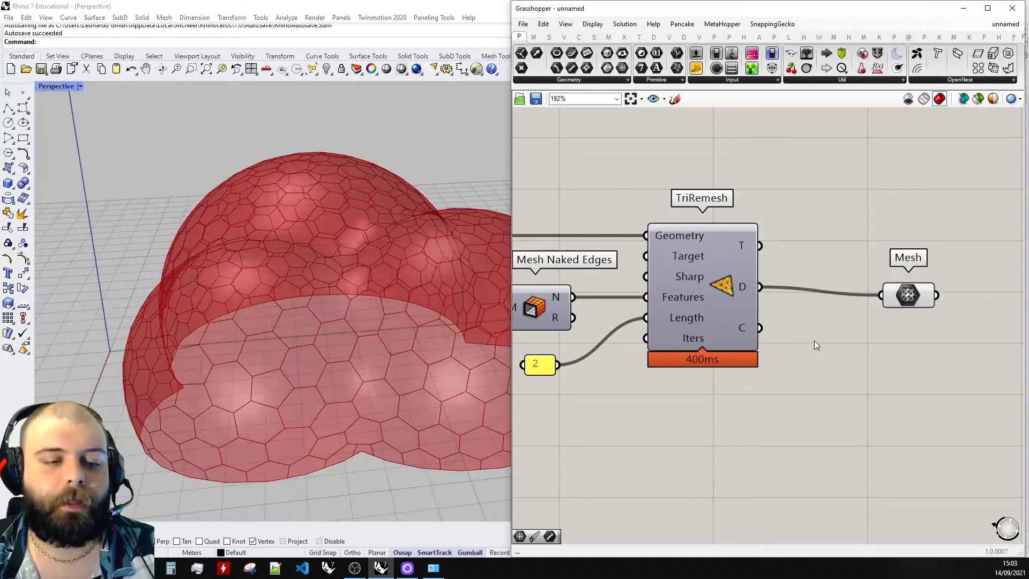
pyautogui.doubleClick(815, 382)
pyautogui.write('lines')
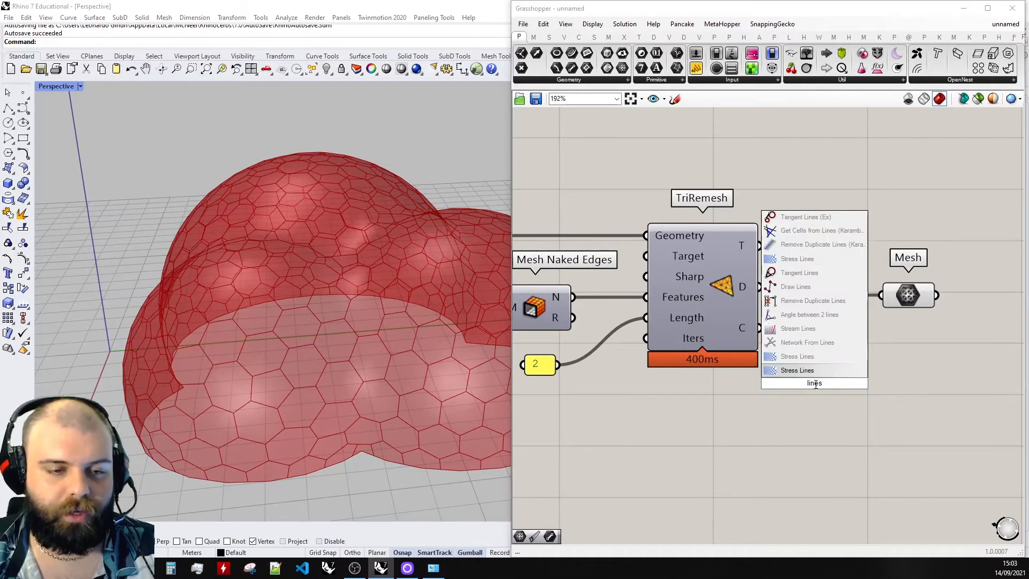
pyautogui.press('Return')
pyautogui.moveTo(786, 383); pyautogui.dragTo(745, 327)
pyautogui.scroll(-1, 625, 376)
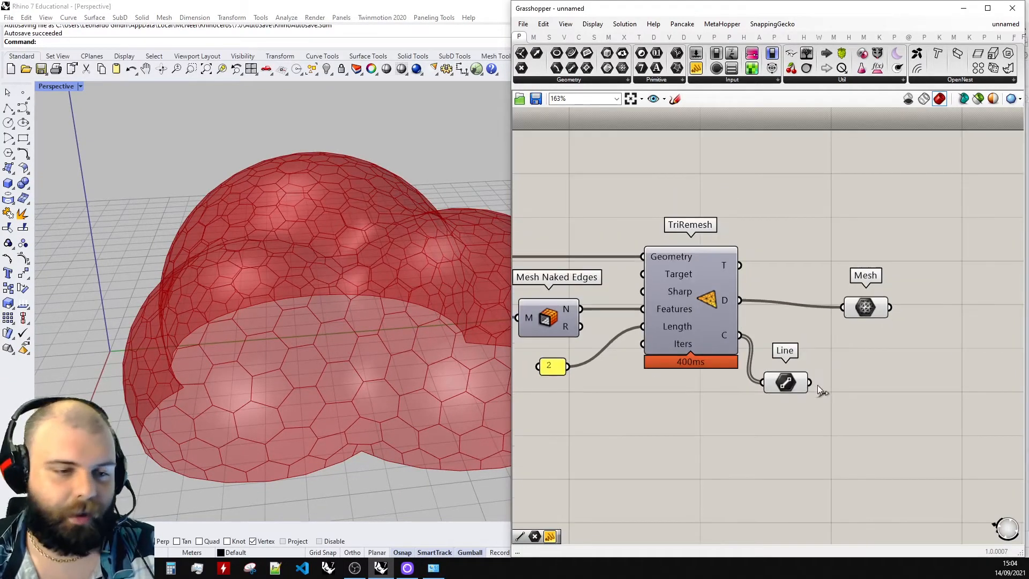
pyautogui.click(795, 378)
pyautogui.scroll(-4, 253, 346)
pyautogui.moveTo(252, 345); pyautogui.dragTo(272, 377, button='right')
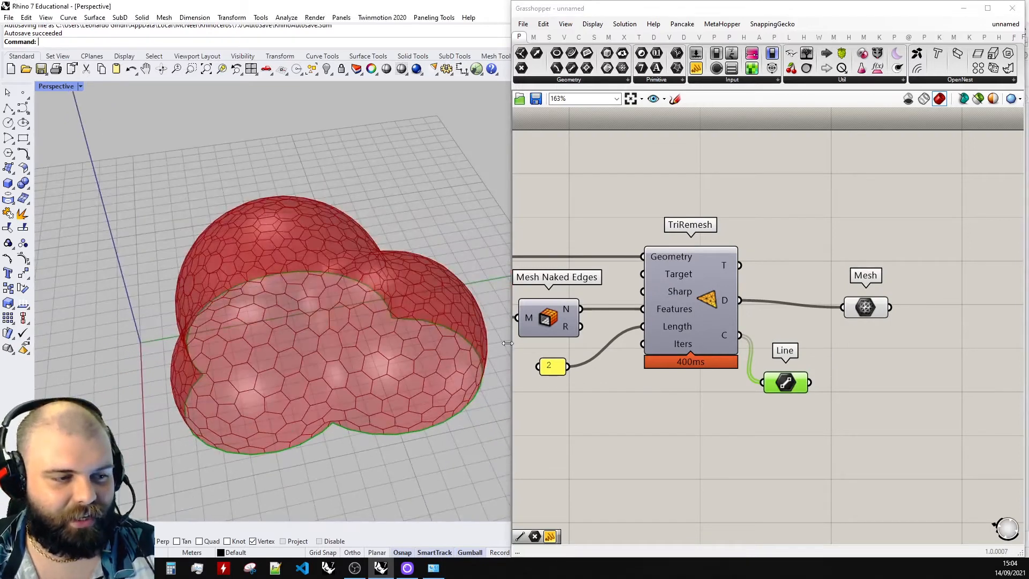
pyautogui.press('Delete')
# - Reconnect the Mesh parameter to TriRemesh's T output, placed close beside it, and inspect the triangular mesh
pyautogui.moveTo(865, 307); pyautogui.dragTo(824, 277)
pyautogui.moveTo(740, 266); pyautogui.dragTo(799, 266)
pyautogui.click(787, 304)
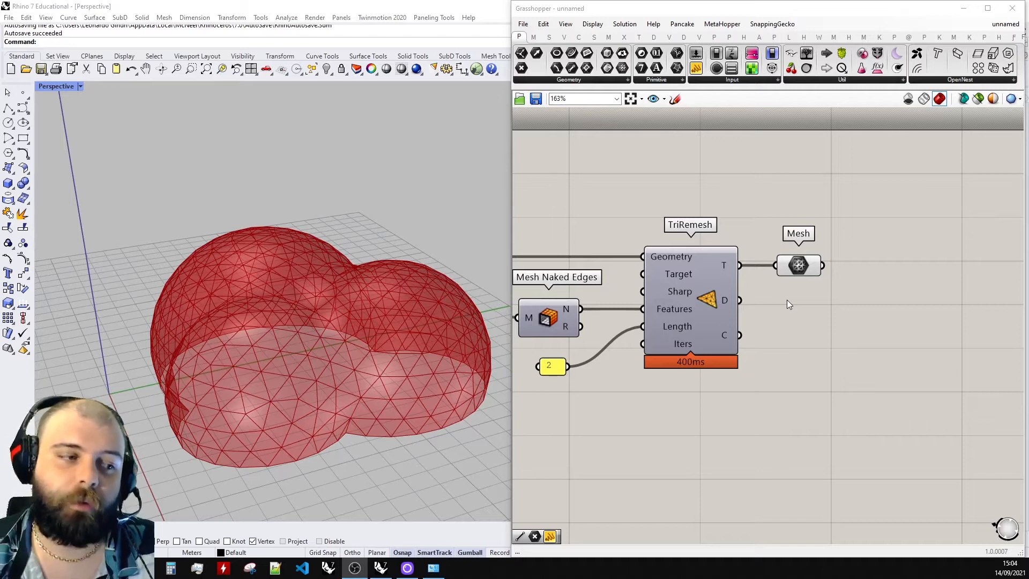
pyautogui.moveTo(358, 328); pyautogui.dragTo(326, 371, button='right')
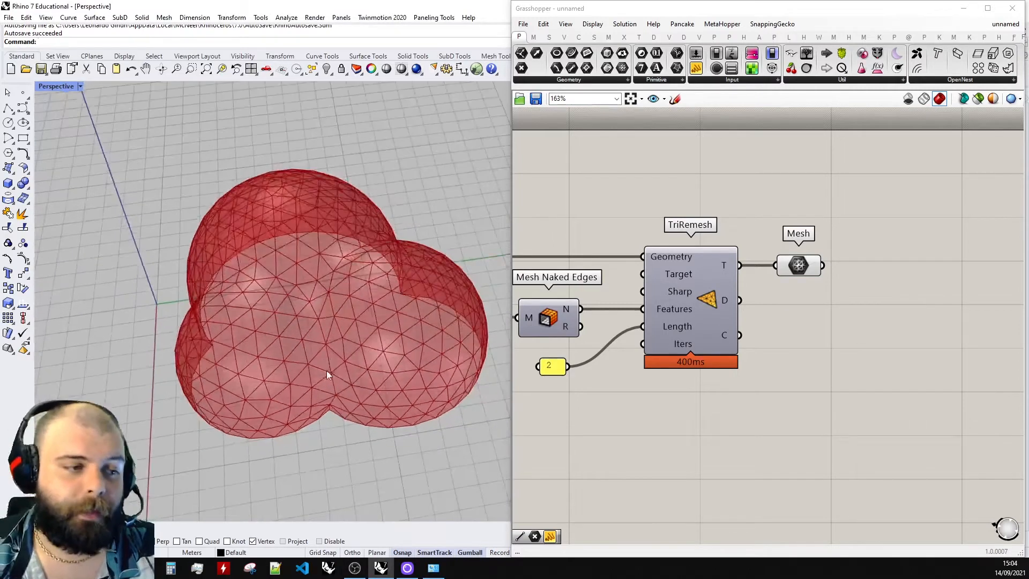
pyautogui.scroll(8, 322, 313)
pyautogui.scroll(-3, 360, 317)
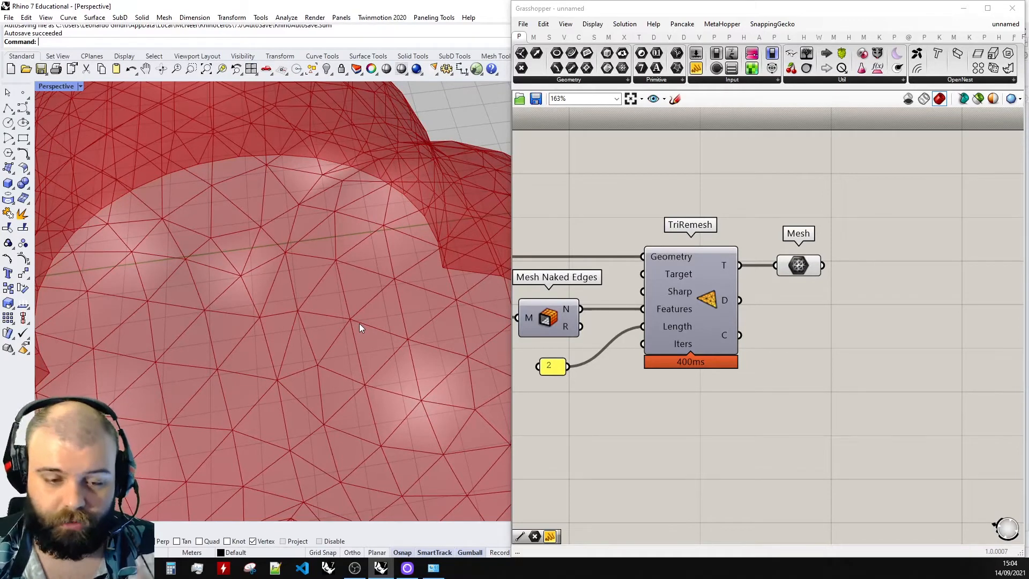
pyautogui.scroll(-5, 360, 328)
# - Add a Quad Remesh component after the Mesh parameter and feed the mesh into its M input
pyautogui.scroll(-4, 877, 303)
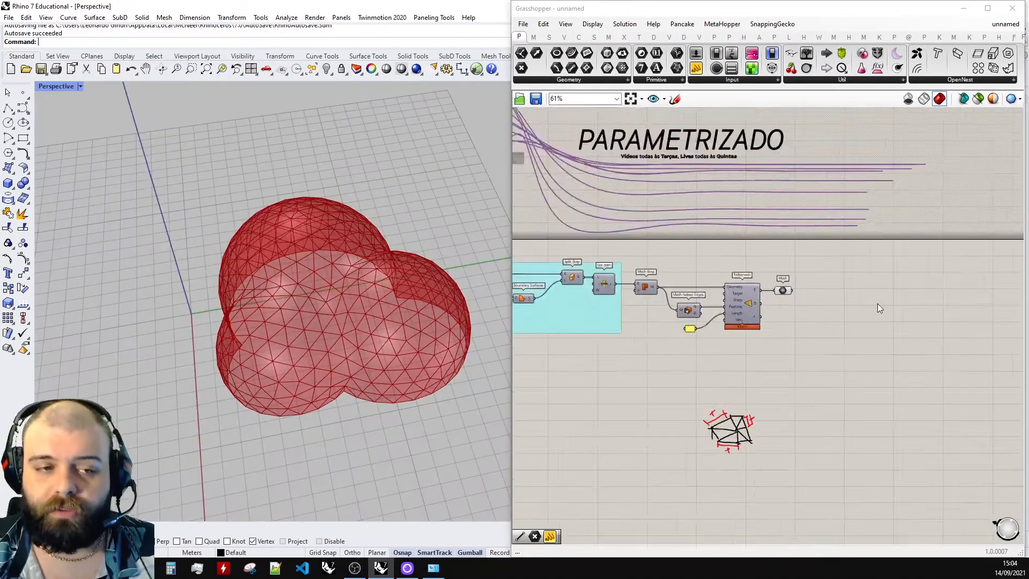
pyautogui.scroll(3, 877, 306)
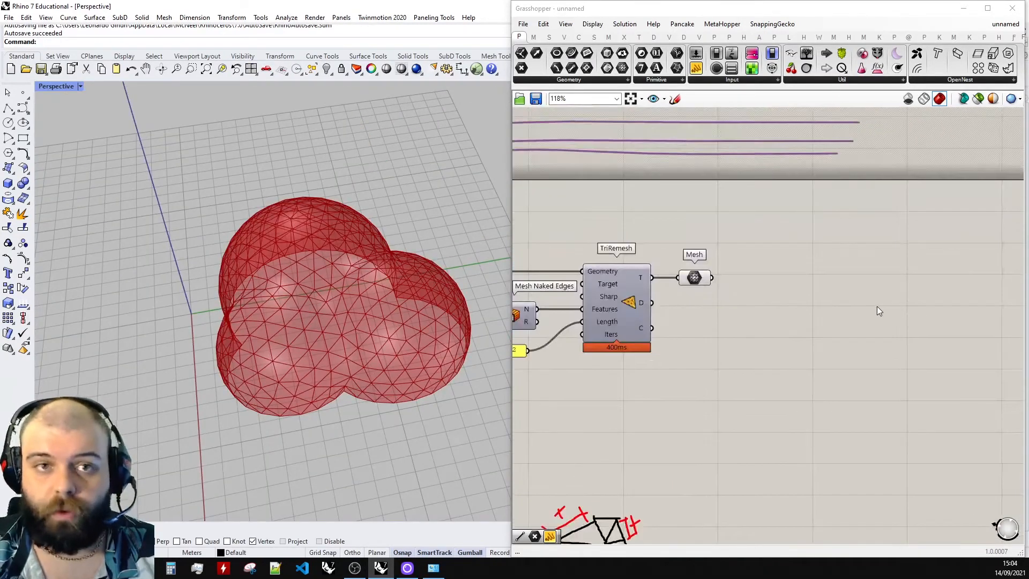
pyautogui.doubleClick(866, 265)
pyautogui.write('quadremes')
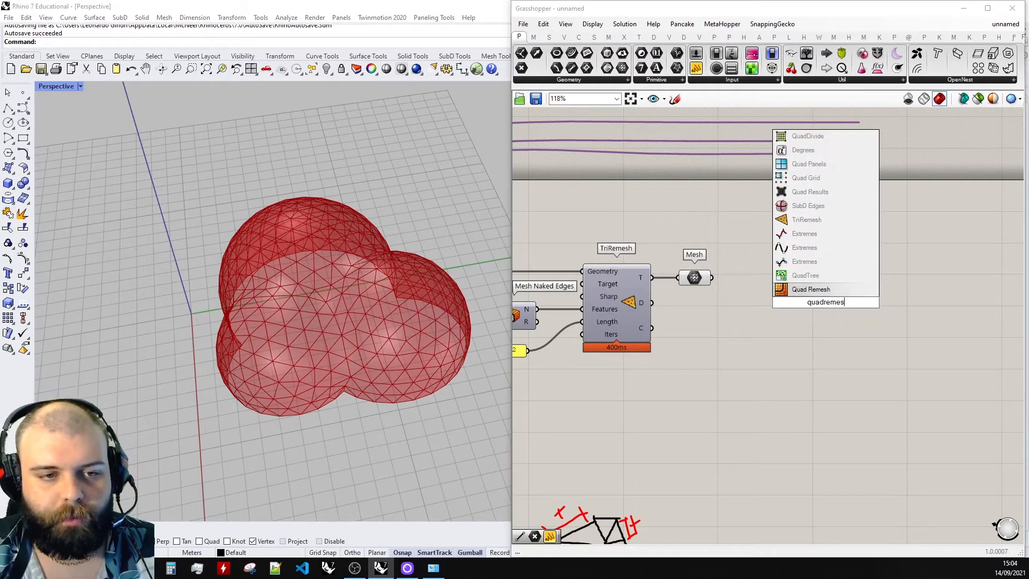
pyautogui.press('Return')
pyautogui.scroll(4, 826, 290)
pyautogui.moveTo(766, 248); pyautogui.dragTo(826, 252)
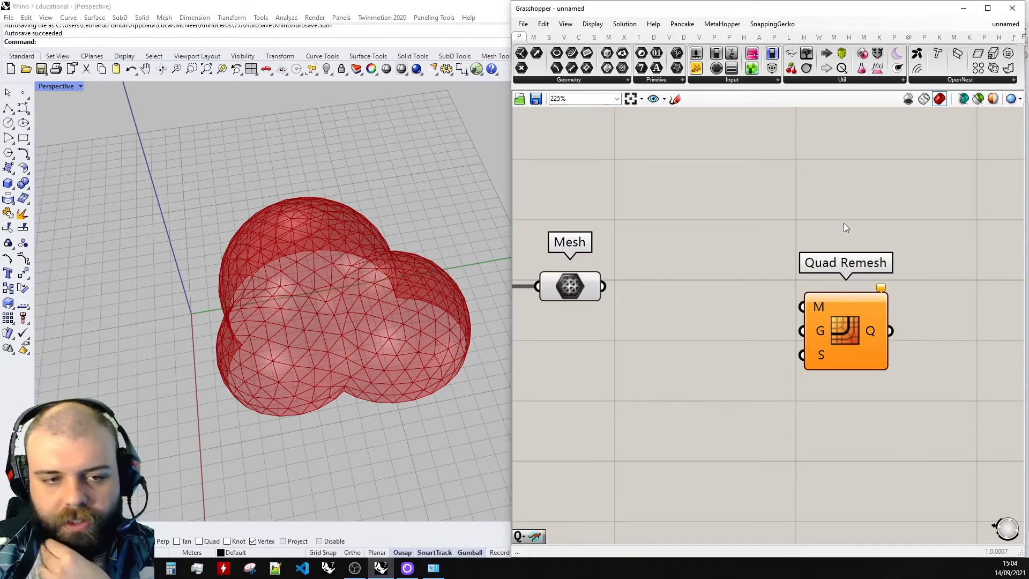
pyautogui.moveTo(751, 208); pyautogui.dragTo(839, 252)
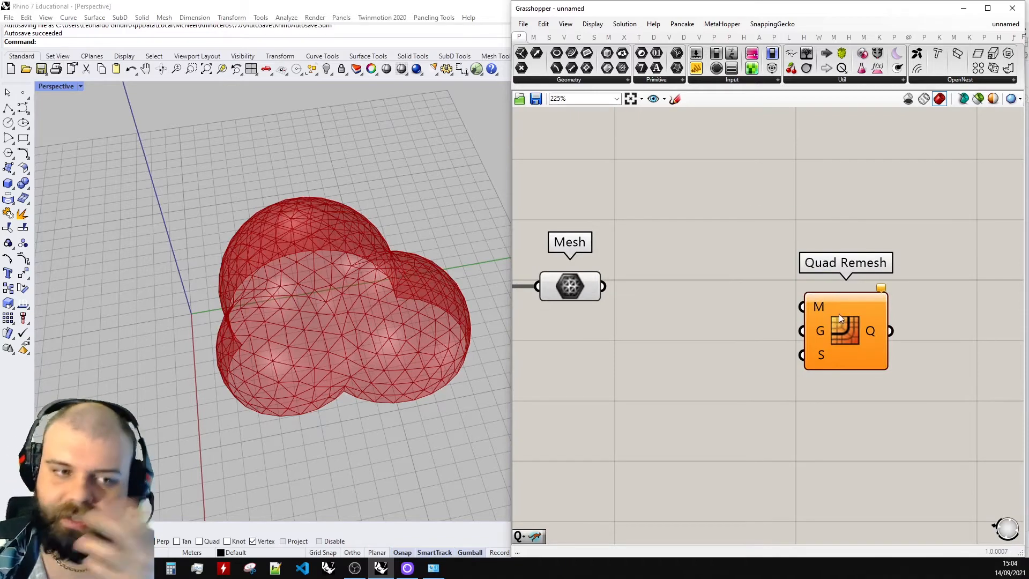
pyautogui.scroll(-2, 842, 300)
pyautogui.scroll(2, 864, 270)
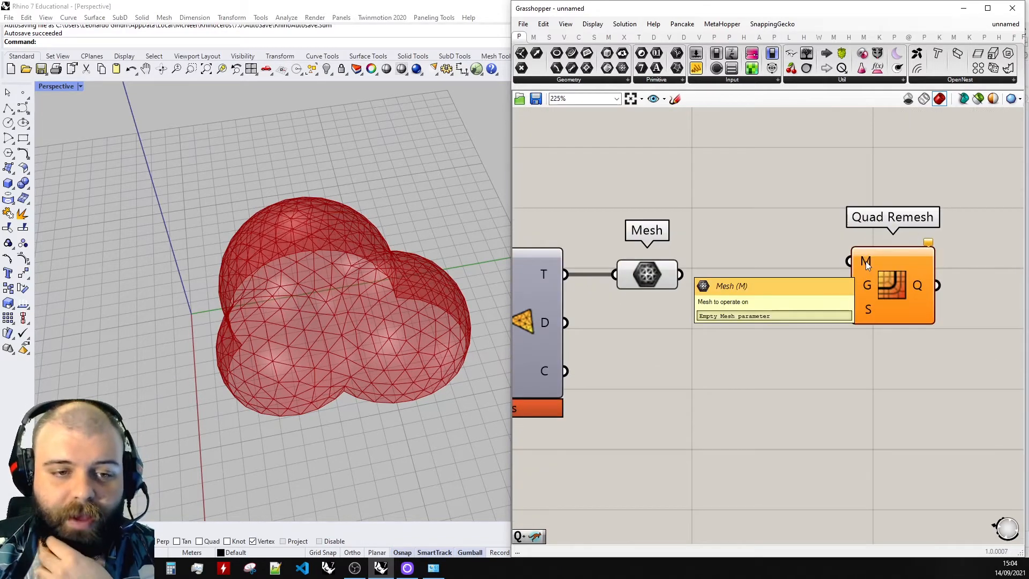
pyautogui.moveTo(643, 281); pyautogui.dragTo(849, 261)
# - Hide the Mesh parameter's preview and inspect the quad mesh from several angles and distances
pyautogui.click(703, 259)
pyautogui.click(699, 273)
pyautogui.scroll(-3, 767, 345)
pyautogui.press('space')
pyautogui.click(651, 241)
pyautogui.moveTo(371, 344); pyautogui.dragTo(352, 294, button='right')
pyautogui.scroll(5, 436, 367)
pyautogui.moveTo(435, 366); pyautogui.dragTo(530, 287, button='right')
pyautogui.scroll(-1, 534, 287)
pyautogui.scroll(-6, 420, 259)
pyautogui.moveTo(420, 259); pyautogui.dragTo(323, 257, button='right')
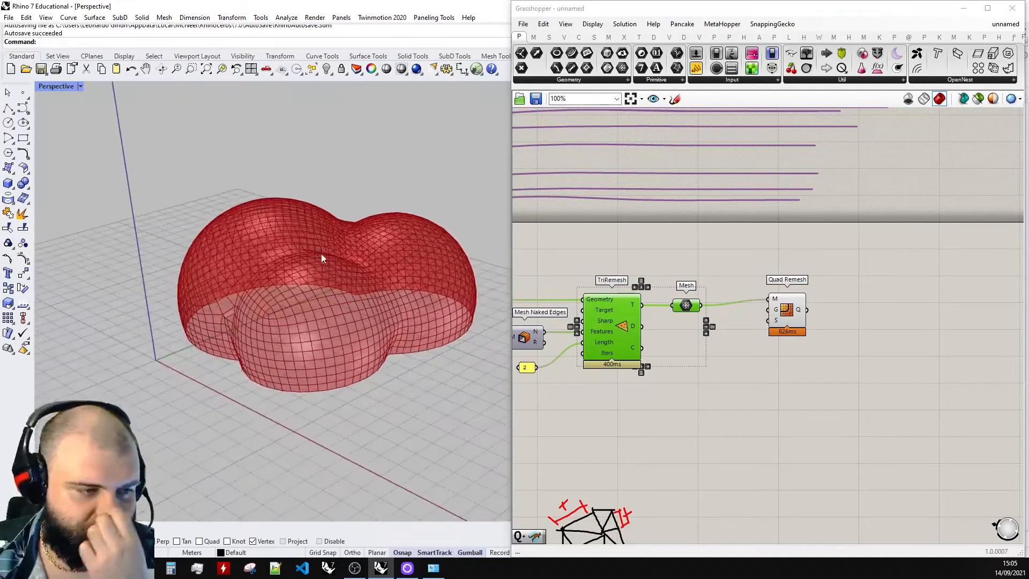
# - Align the Quad Remesh component with the Mesh parameter and view the quad mesh from above
pyautogui.click(747, 351)
pyautogui.scroll(2, 748, 351)
pyautogui.scroll(1, 771, 283)
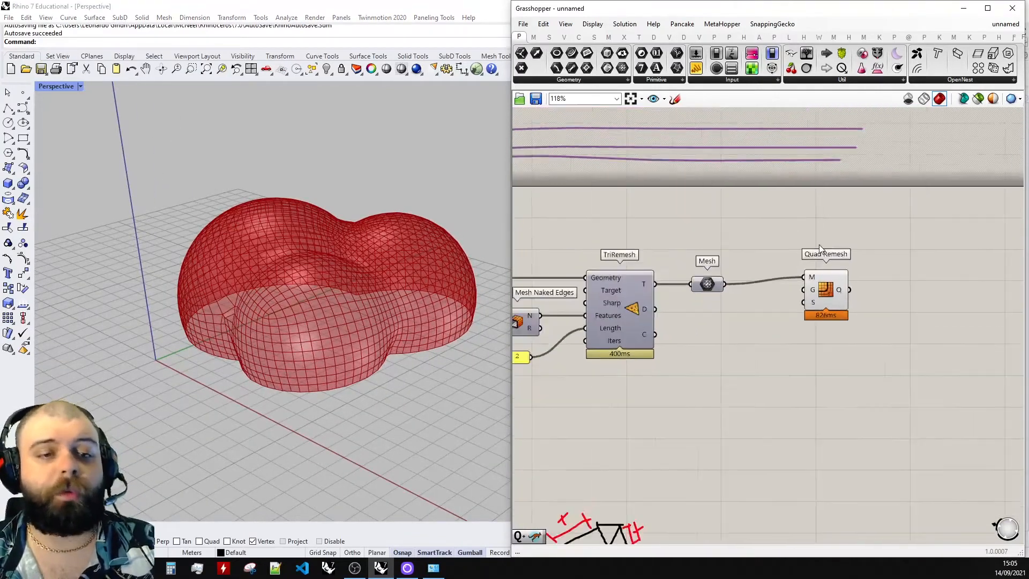
pyautogui.moveTo(853, 239); pyautogui.dragTo(892, 247)
pyautogui.click(889, 234)
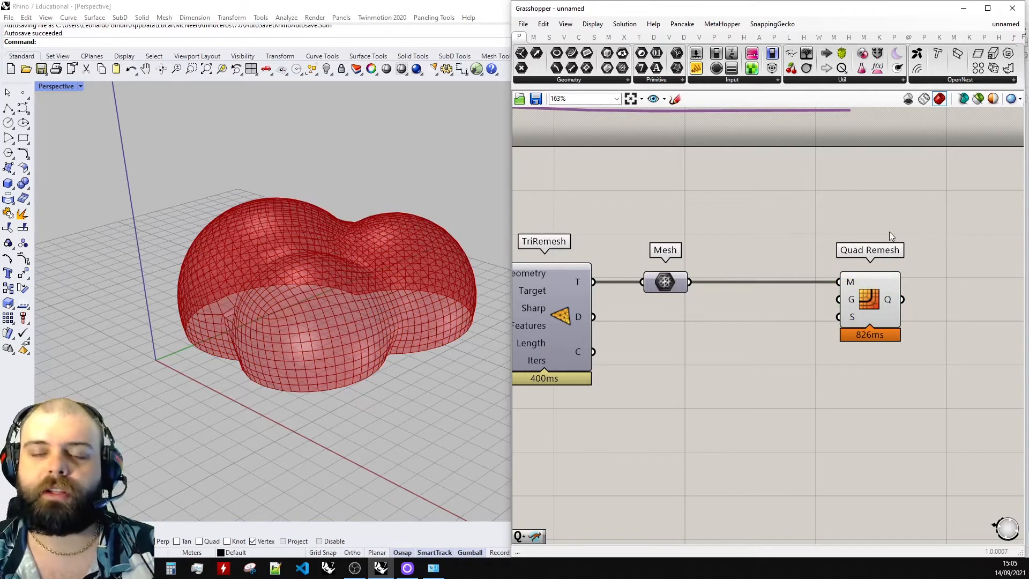
pyautogui.moveTo(188, 223); pyautogui.dragTo(351, 339, button='right')
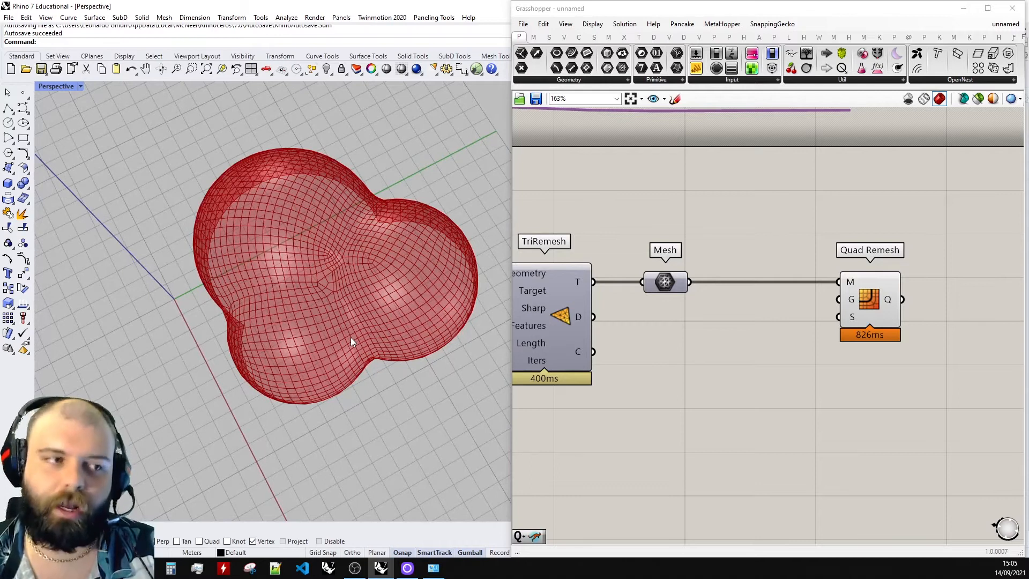
# - Add a Quad Remesh Settings component below the Quad Remesh component
pyautogui.moveTo(856, 304)
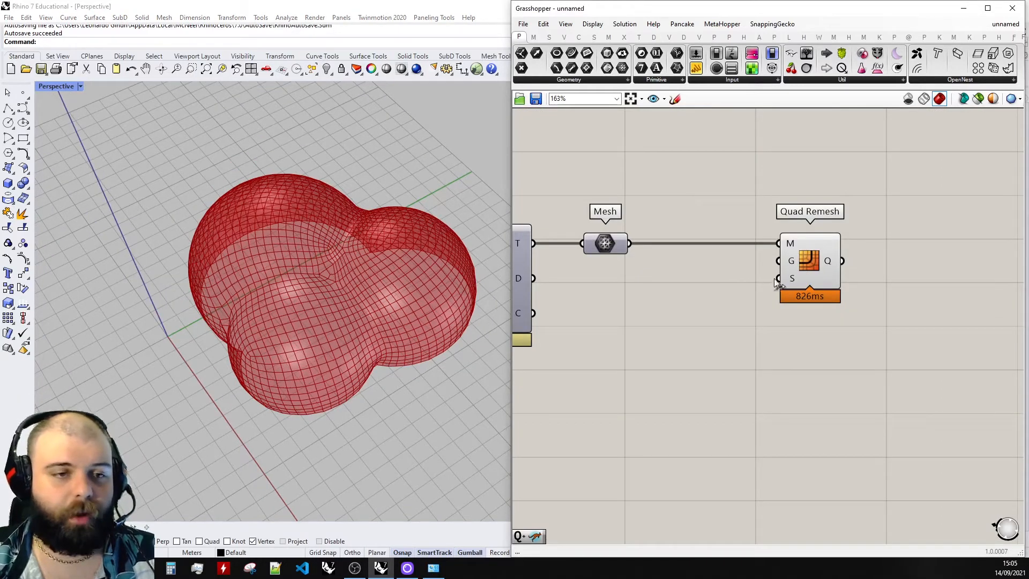
pyautogui.doubleClick(750, 332)
pyautogui.write('remesh settings')
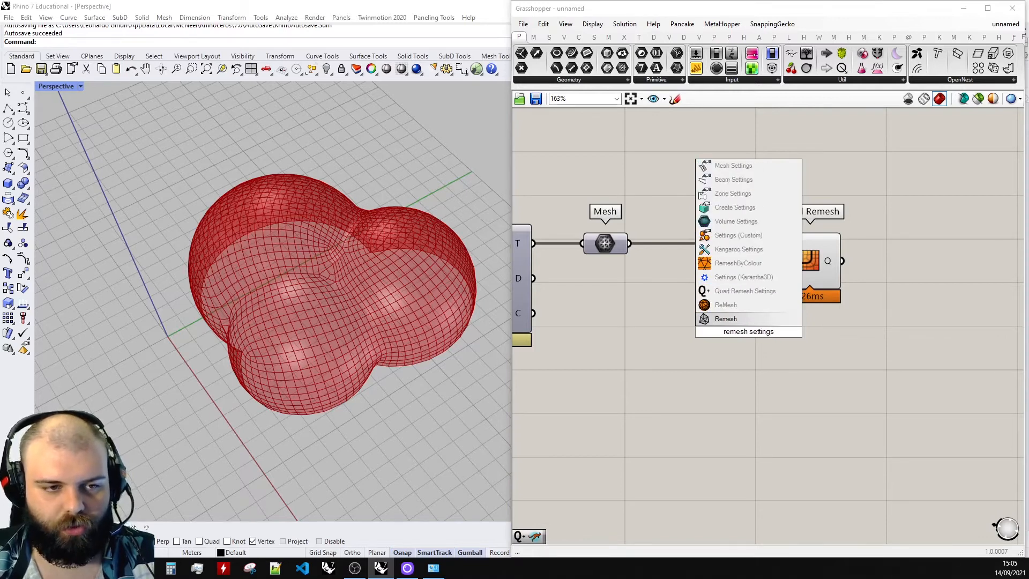
pyautogui.click(750, 291)
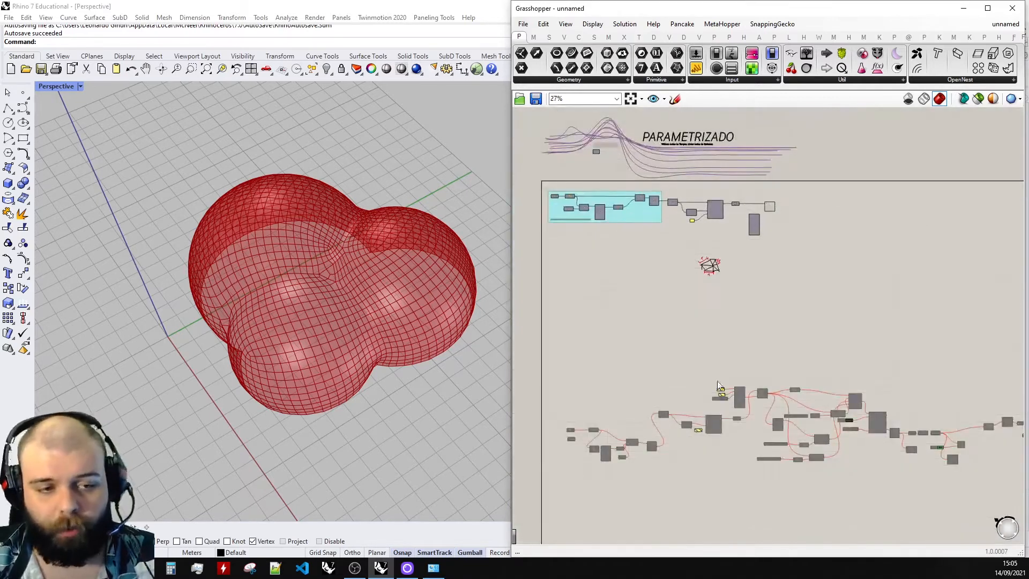
# - Copy the reference definition's Quad Remesh Settings with its 500 and 10 panels and False toggle, replacing the blank settings component
pyautogui.scroll(4, 676, 349)
pyautogui.moveTo(601, 272); pyautogui.dragTo(820, 433)
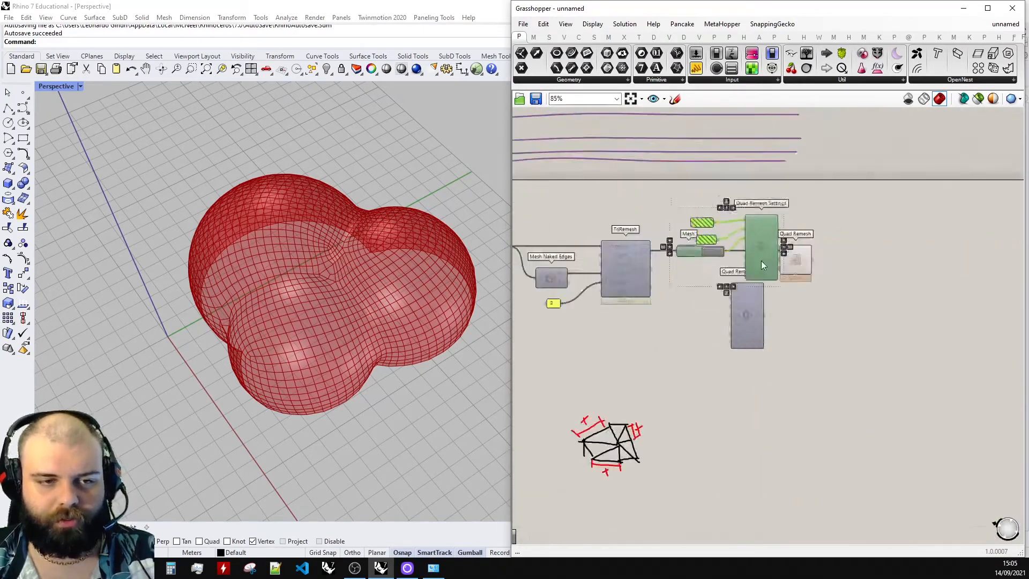
pyautogui.moveTo(761, 261); pyautogui.dragTo(746, 382)
pyautogui.click(755, 328)
pyautogui.press('Delete')
# - Position the copied settings group between TriRemesh and Quad Remesh and enable it
pyautogui.moveTo(814, 442); pyautogui.dragTo(625, 316)
pyautogui.moveTo(738, 358); pyautogui.dragTo(751, 291)
pyautogui.middleClick(784, 273)
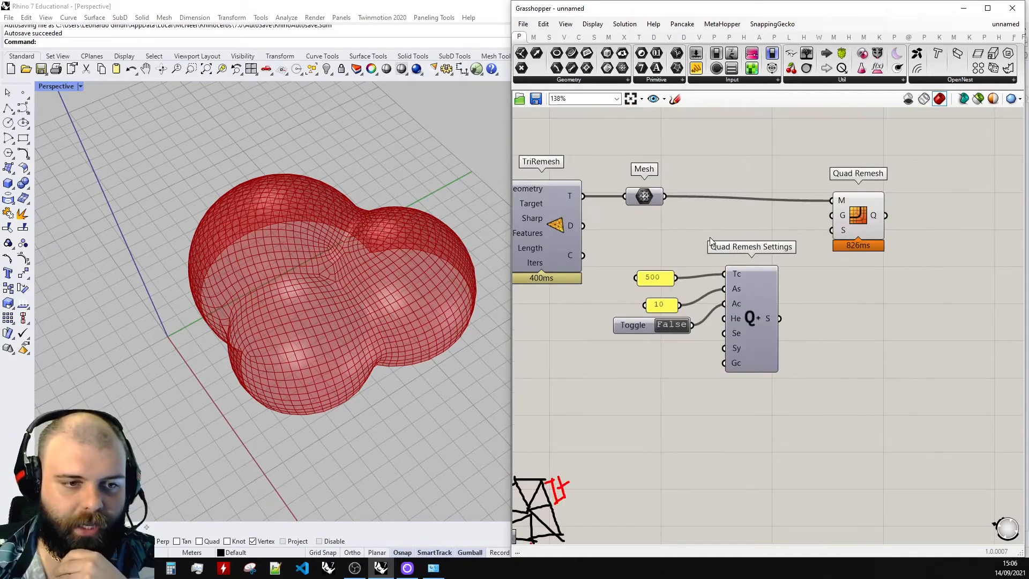
# - Set the target count panel feeding Tc of Quad Remesh Settings to 100
pyautogui.moveTo(702, 220); pyautogui.dragTo(750, 395)
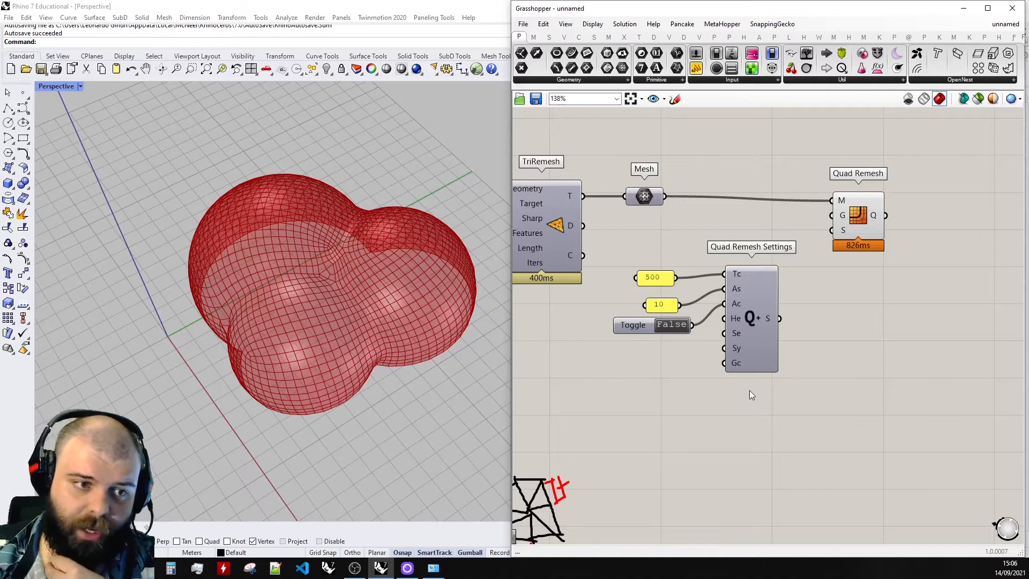
pyautogui.scroll(3, 681, 273)
pyautogui.moveTo(768, 274)
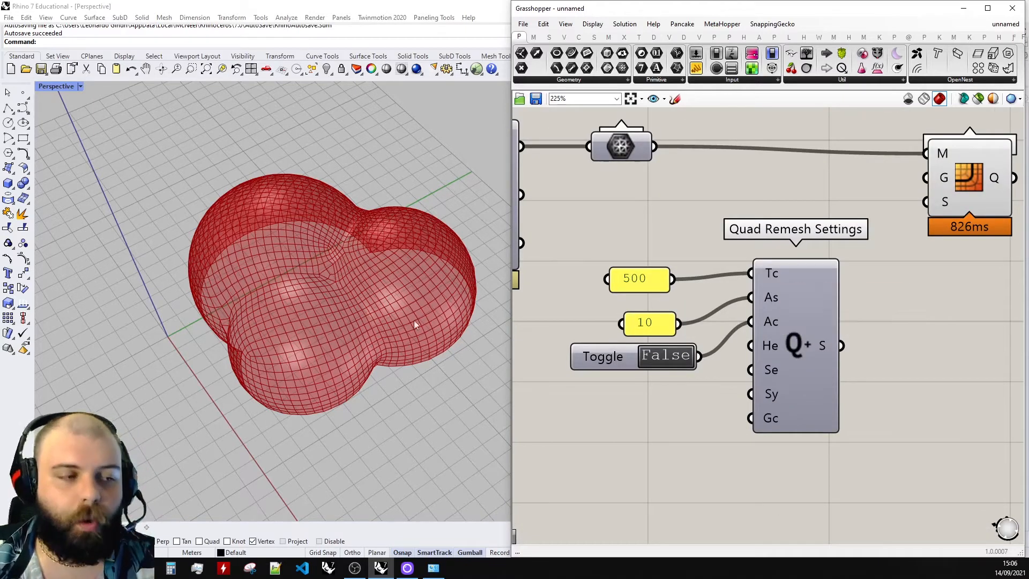
pyautogui.scroll(6, 332, 339)
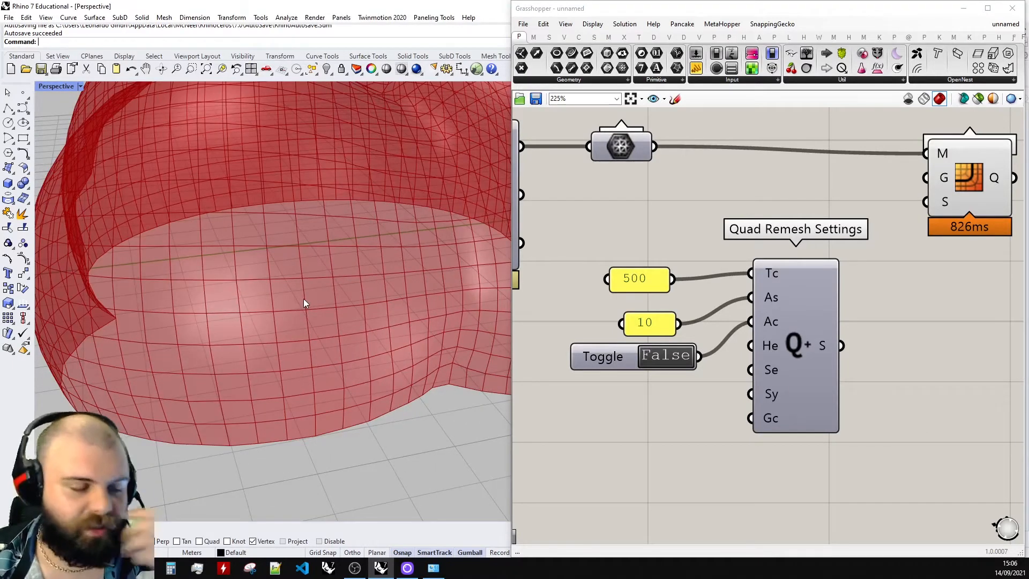
pyautogui.doubleClick(641, 281)
pyautogui.write('250')
pyautogui.click(669, 366)
pyautogui.doubleClick(651, 321)
pyautogui.write('100')
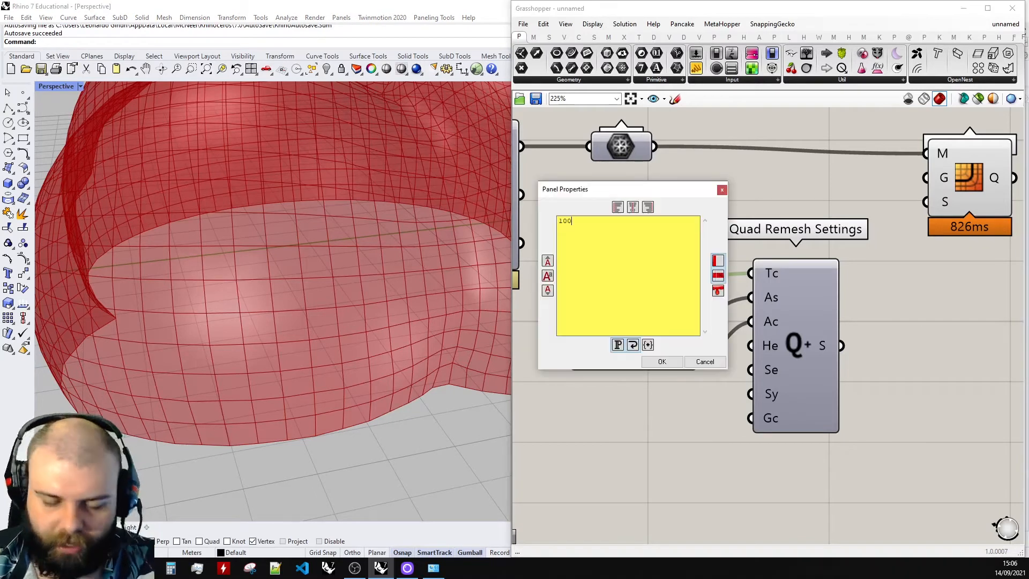
pyautogui.click(662, 362)
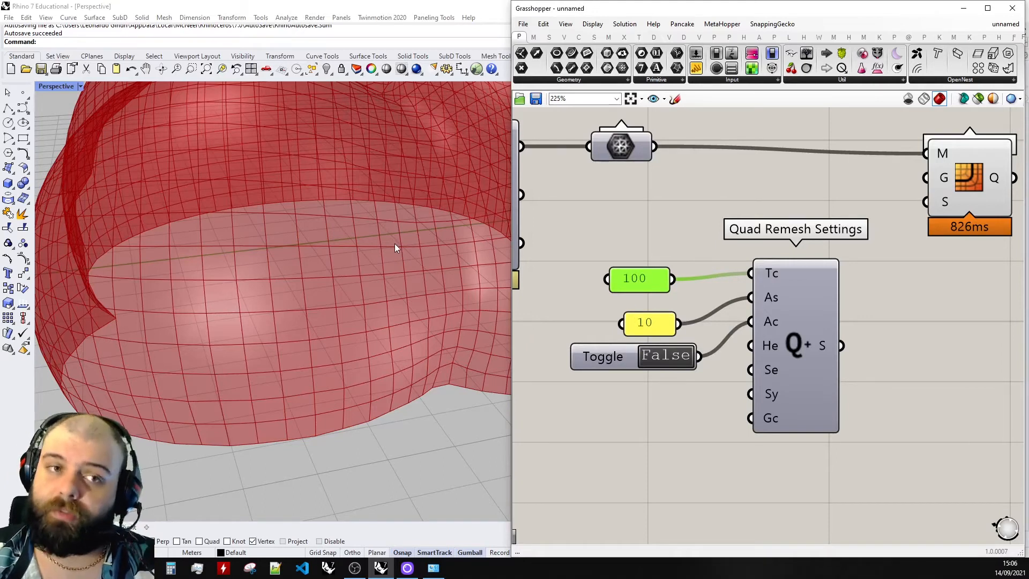
# - Restore the target count panel feeding Tc of Quad Remesh Settings to 500
pyautogui.scroll(-3, 395, 244)
pyautogui.scroll(-3, 619, 266)
pyautogui.scroll(2, 749, 240)
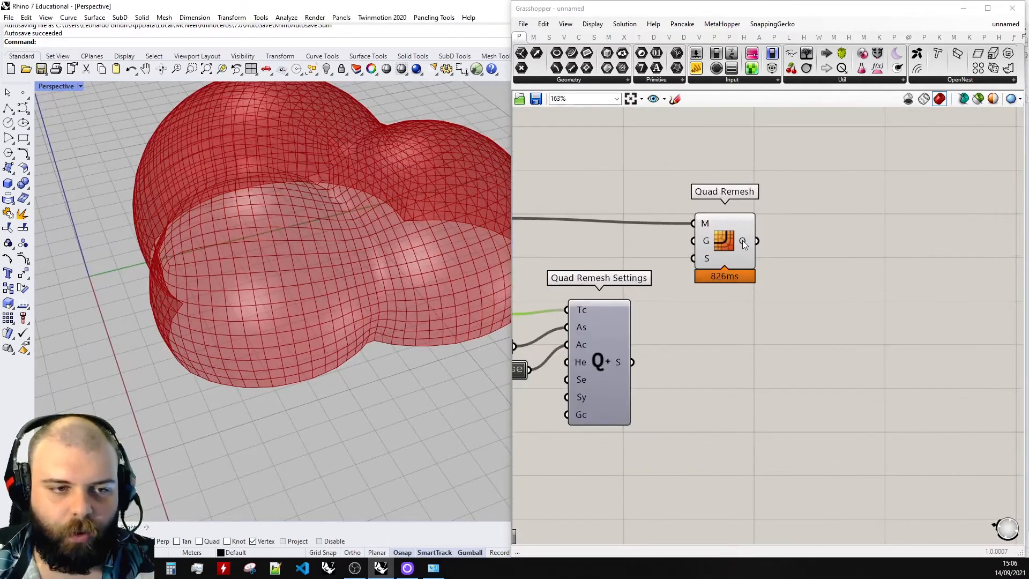
pyautogui.moveTo(742, 240)
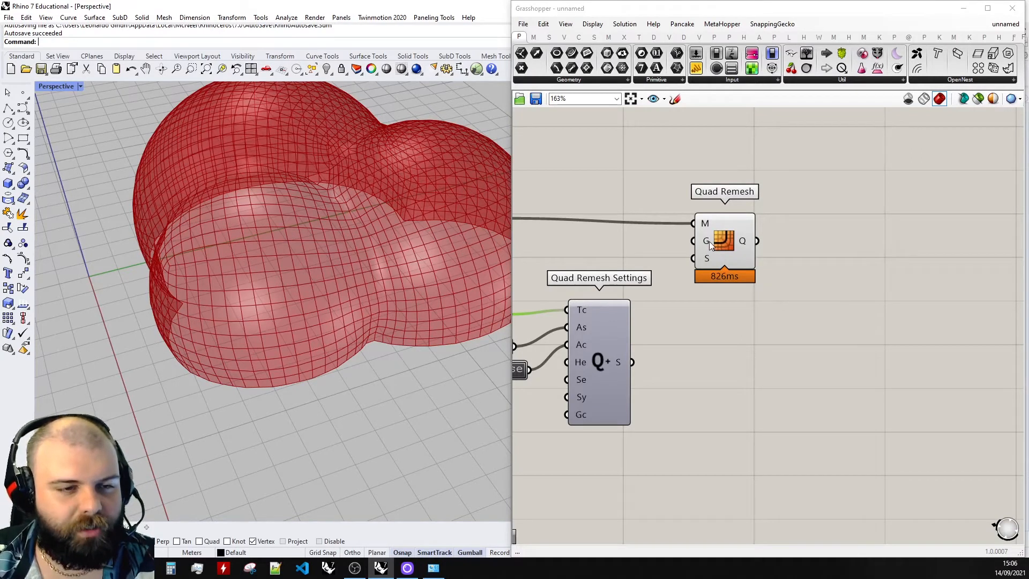
pyautogui.moveTo(703, 266)
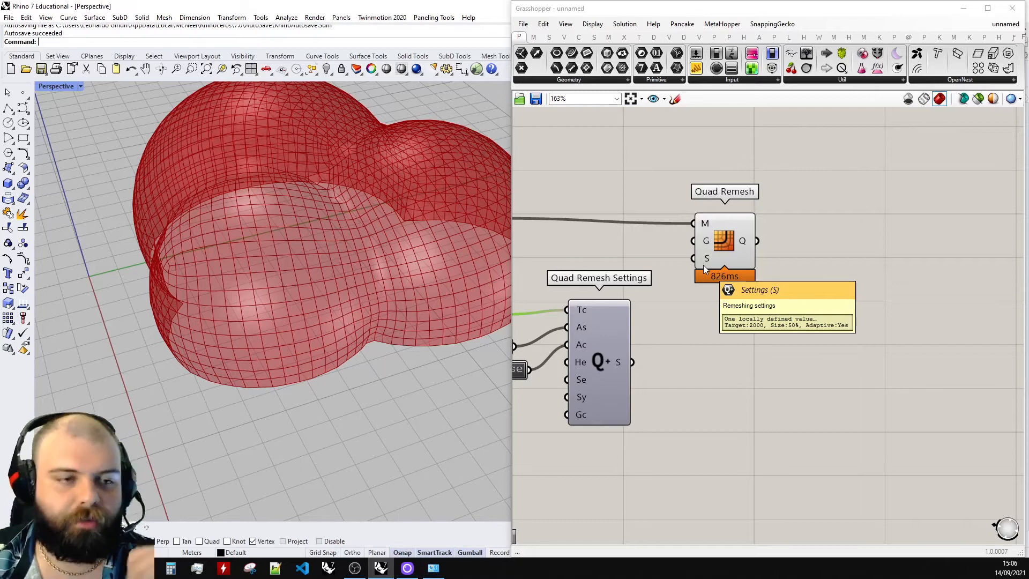
pyautogui.scroll(-2, 806, 282)
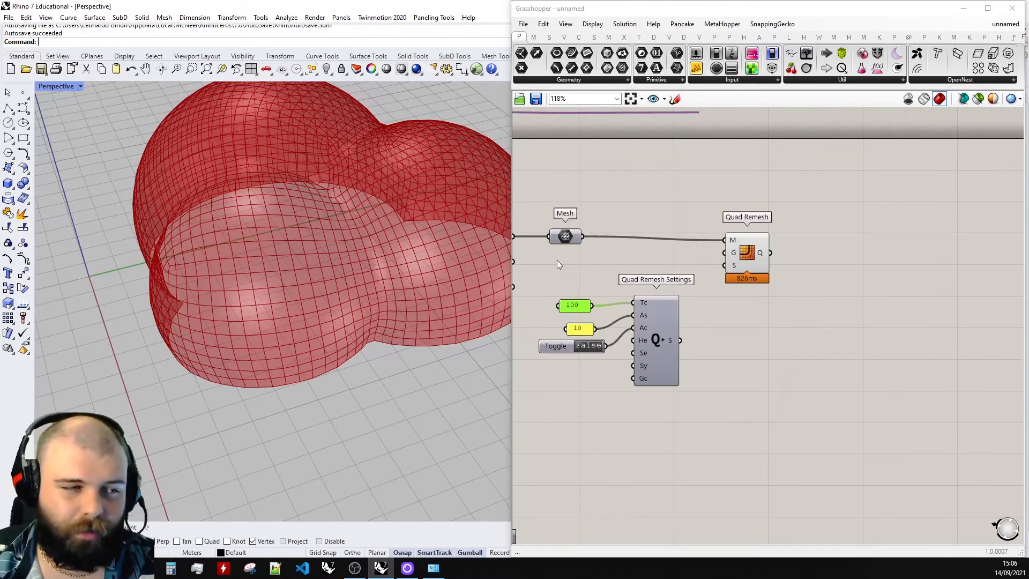
pyautogui.scroll(2, 572, 311)
pyautogui.doubleClick(573, 311)
pyautogui.write('500')
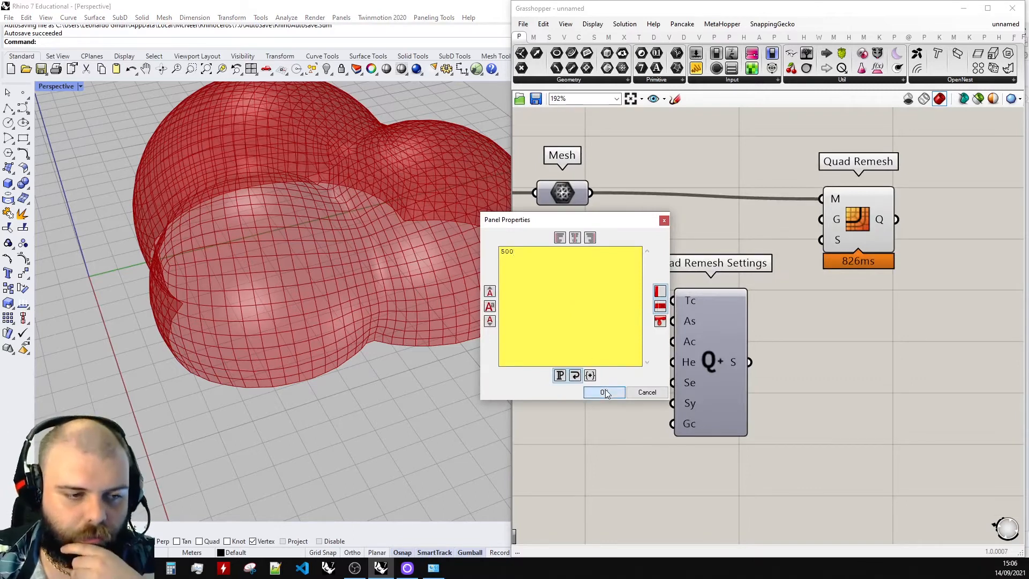
pyautogui.click(604, 392)
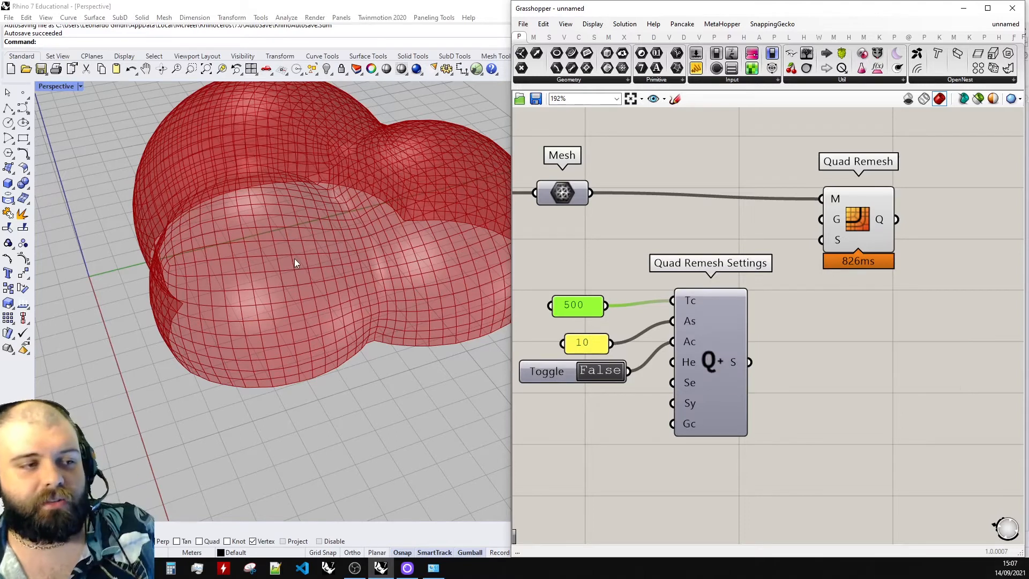
# - Examine the creases where the dome's spheres meet, comparing the quad mesh with the smooth List Item geometry
pyautogui.scroll(5, 342, 192)
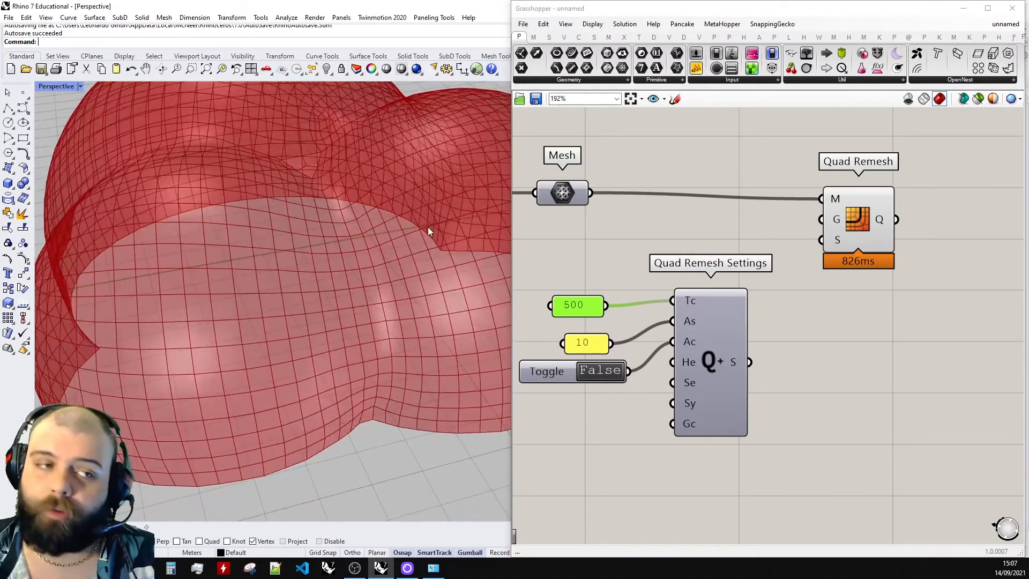
pyautogui.scroll(-5, 428, 230)
pyautogui.moveTo(420, 247); pyautogui.dragTo(396, 163, button='right')
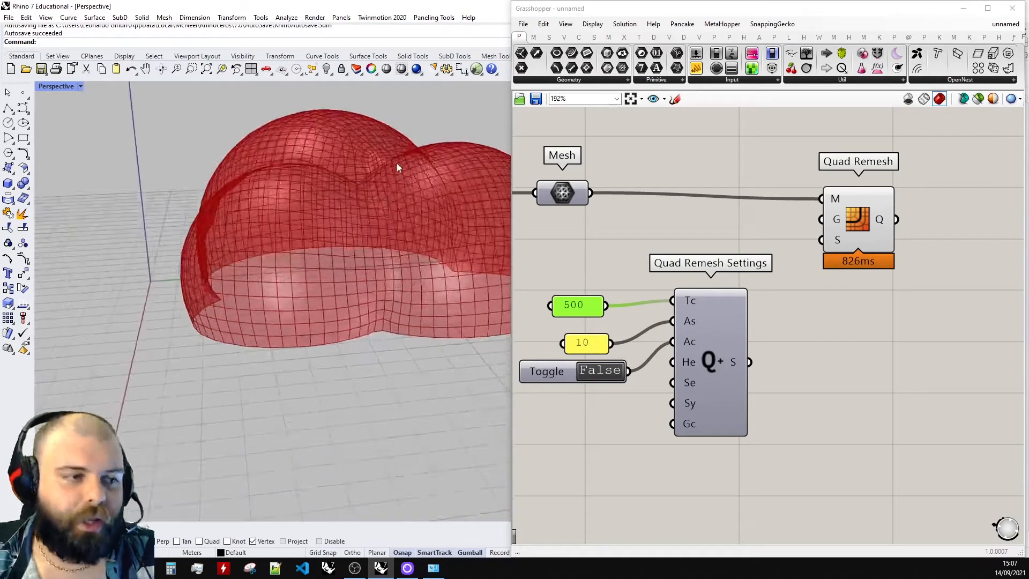
pyautogui.scroll(6, 397, 163)
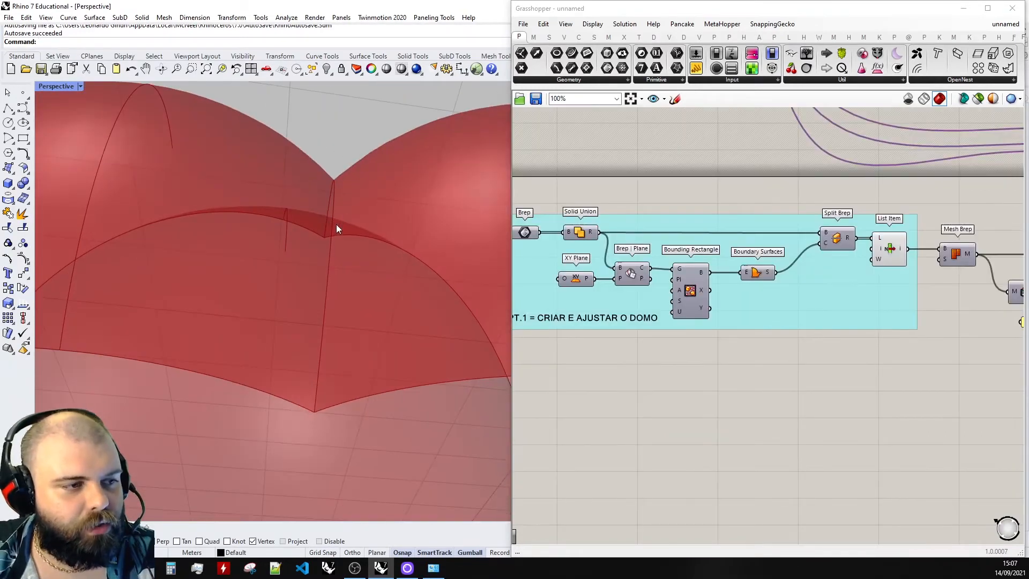
pyautogui.moveTo(336, 167); pyautogui.dragTo(355, 200, button='right')
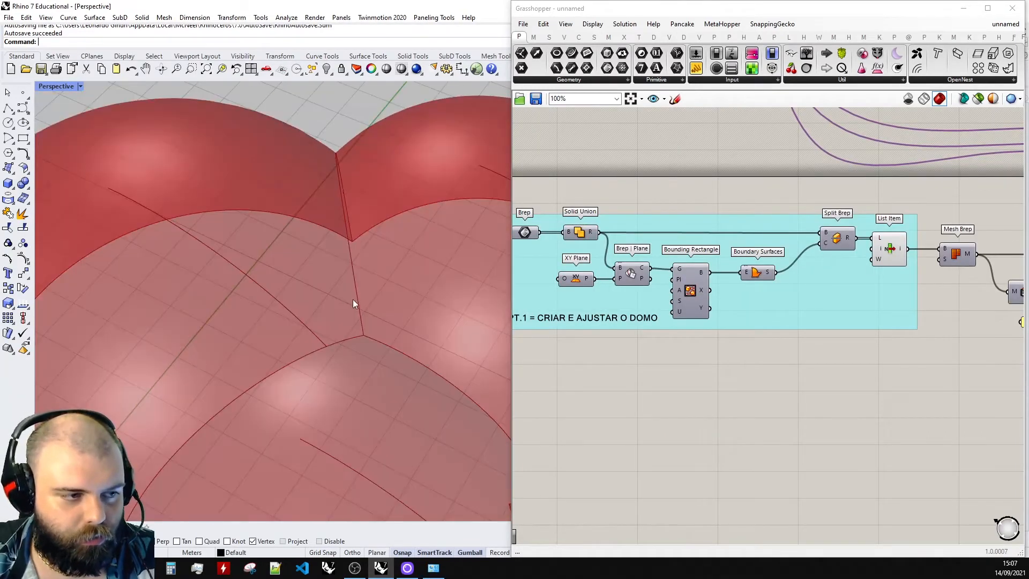
pyautogui.scroll(3, 376, 330)
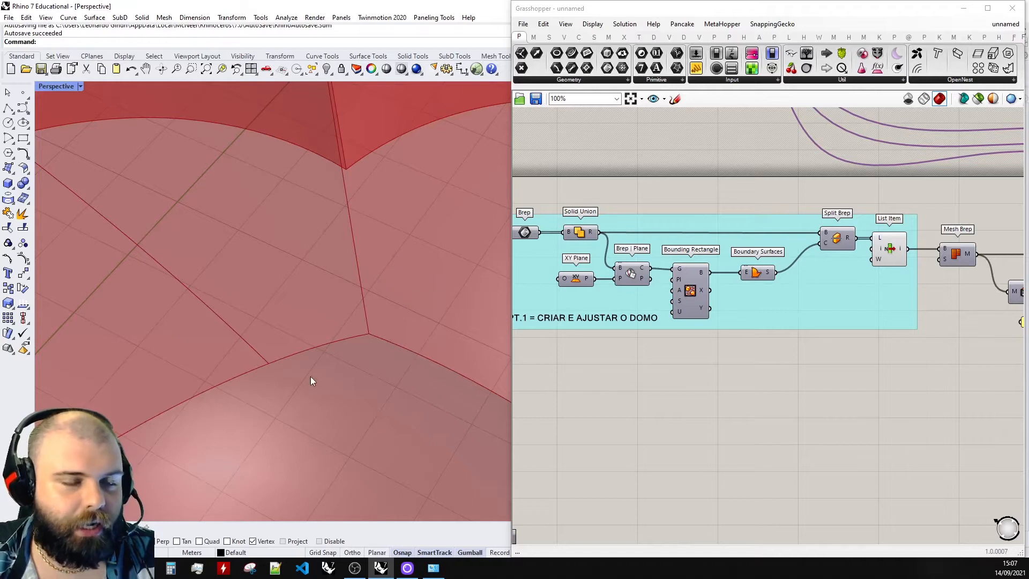
pyautogui.moveTo(374, 375); pyautogui.dragTo(338, 370, button='right')
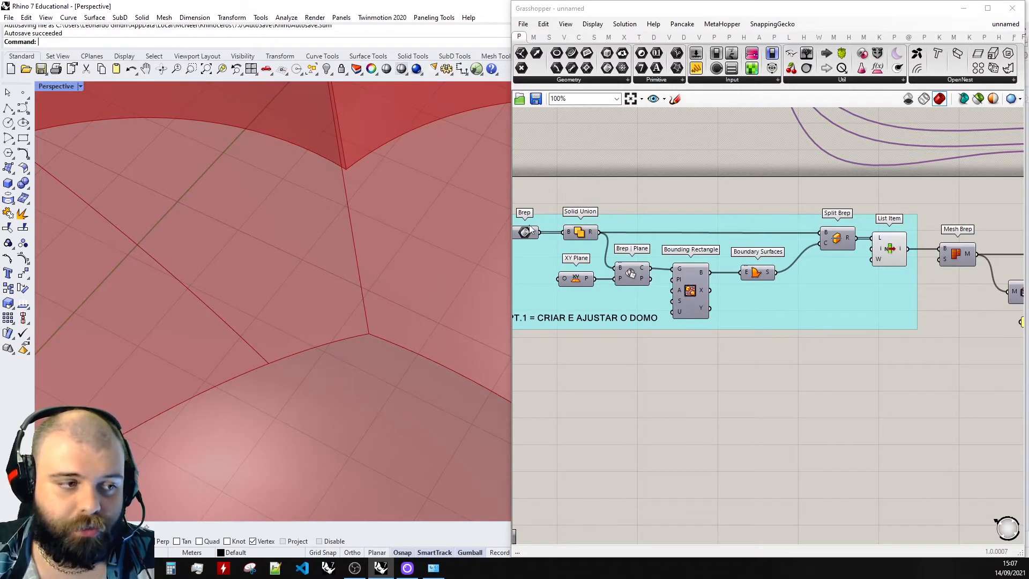
pyautogui.scroll(-8, 316, 343)
pyautogui.moveTo(298, 314); pyautogui.dragTo(245, 297, button='right')
pyautogui.scroll(7, 297, 228)
pyautogui.scroll(-6, 283, 259)
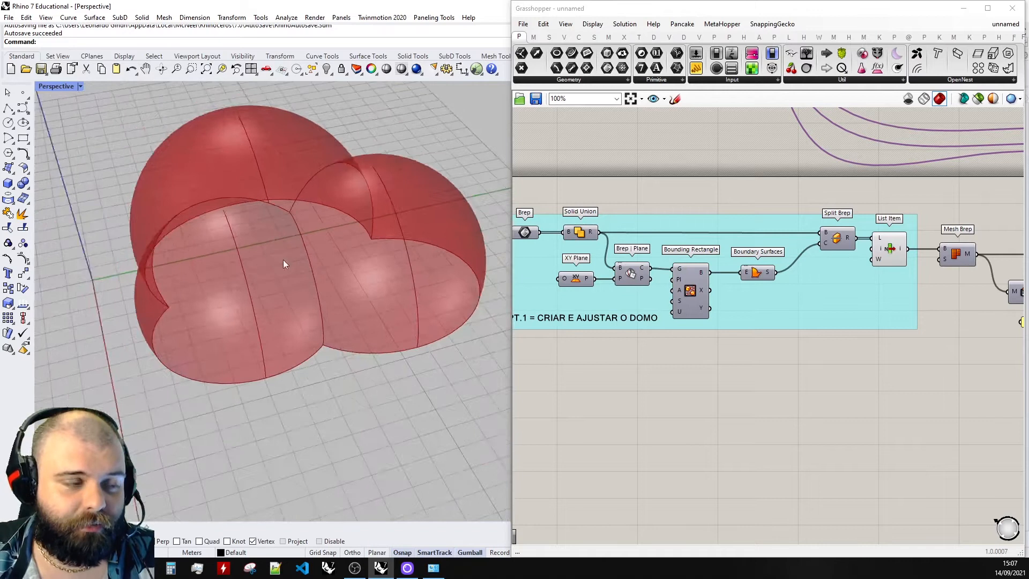
pyautogui.scroll(4, 357, 306)
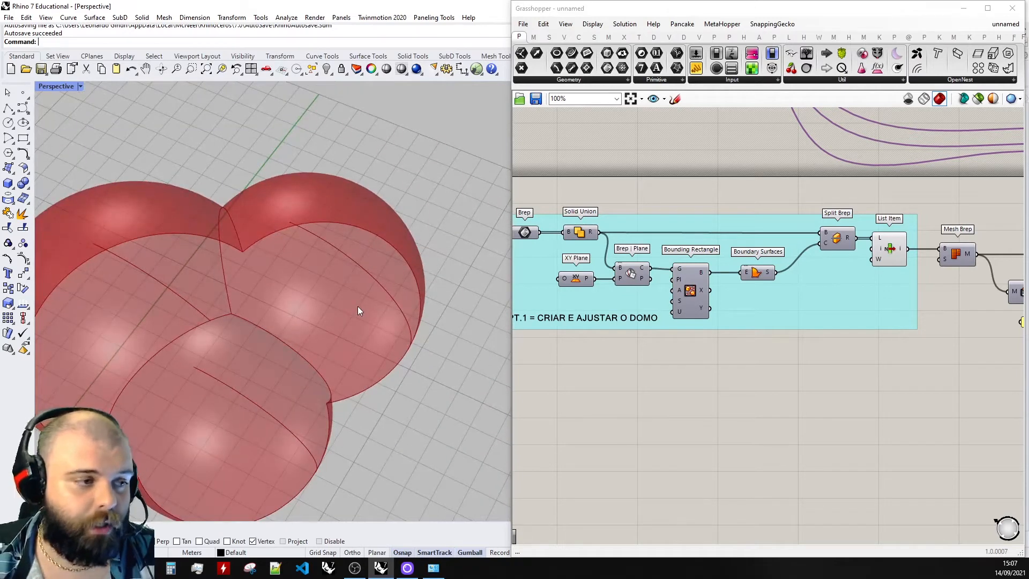
pyautogui.scroll(-3, 358, 307)
pyautogui.scroll(-4, 768, 252)
pyautogui.scroll(4, 767, 252)
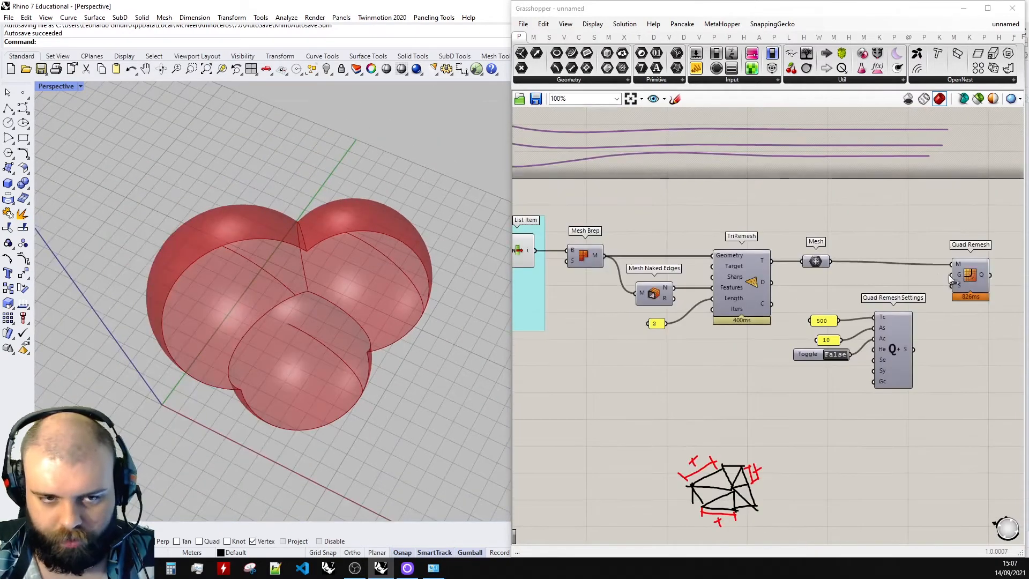
pyautogui.scroll(8, 326, 294)
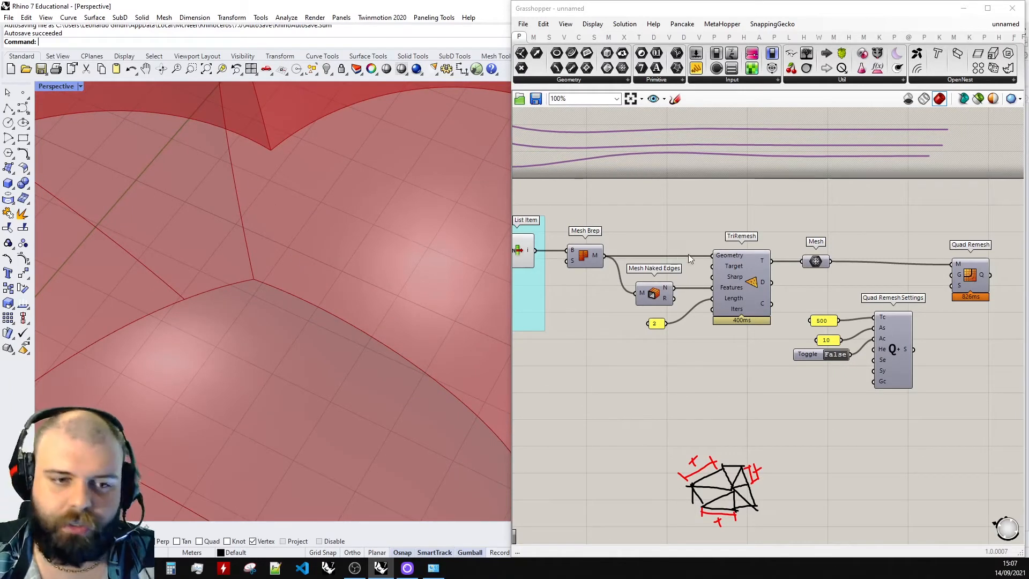
# - Read the descriptions of the Adaptive Size and Ac inputs on Quad Remesh Settings
pyautogui.scroll(5, 891, 343)
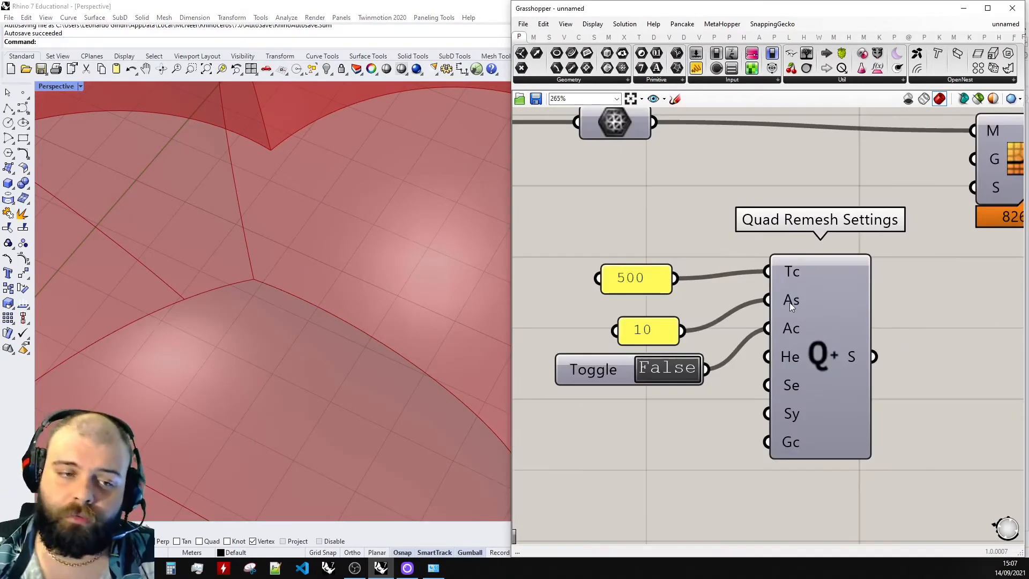
pyautogui.moveTo(789, 303)
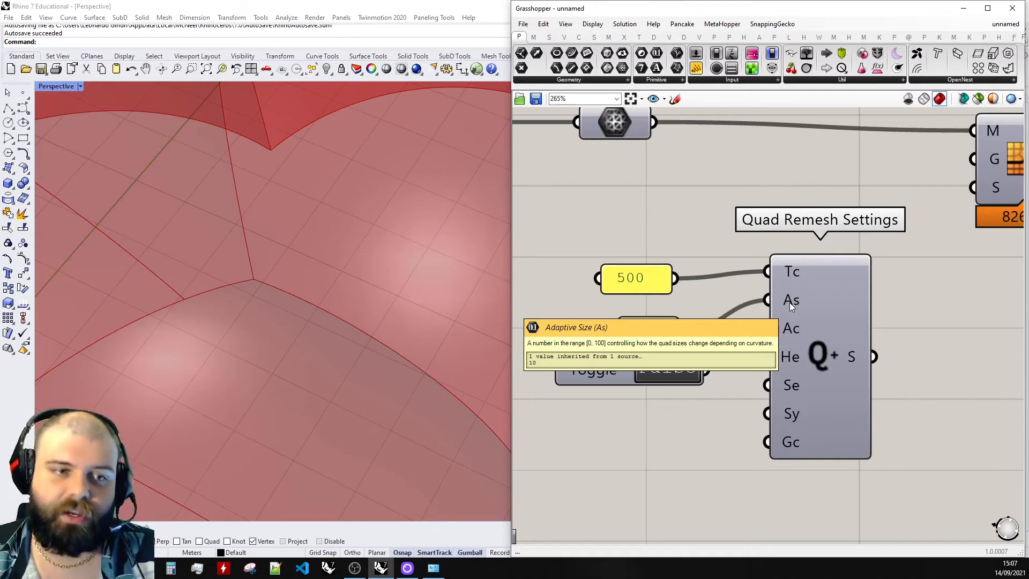
pyautogui.moveTo(630, 336)
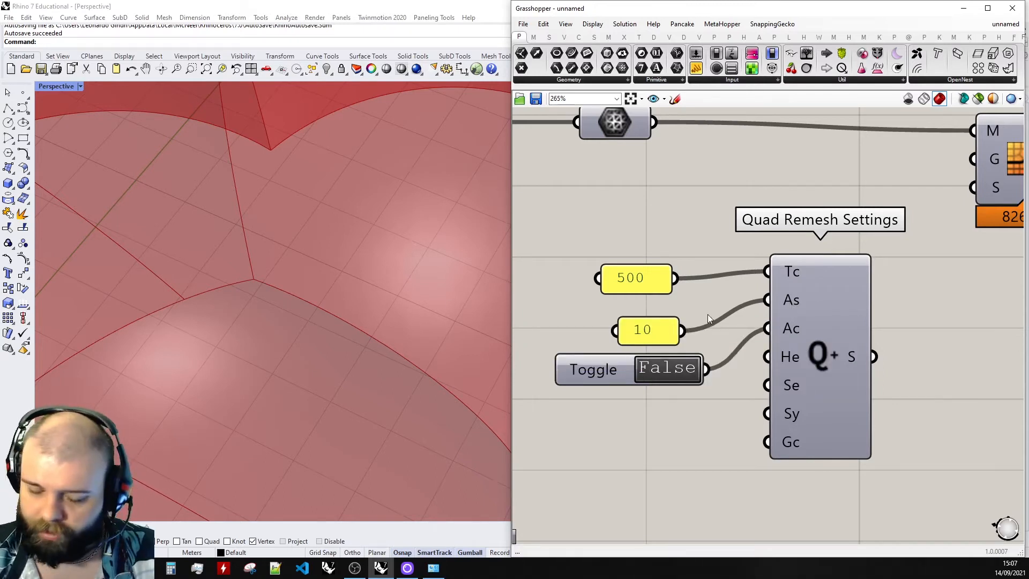
pyautogui.moveTo(793, 329)
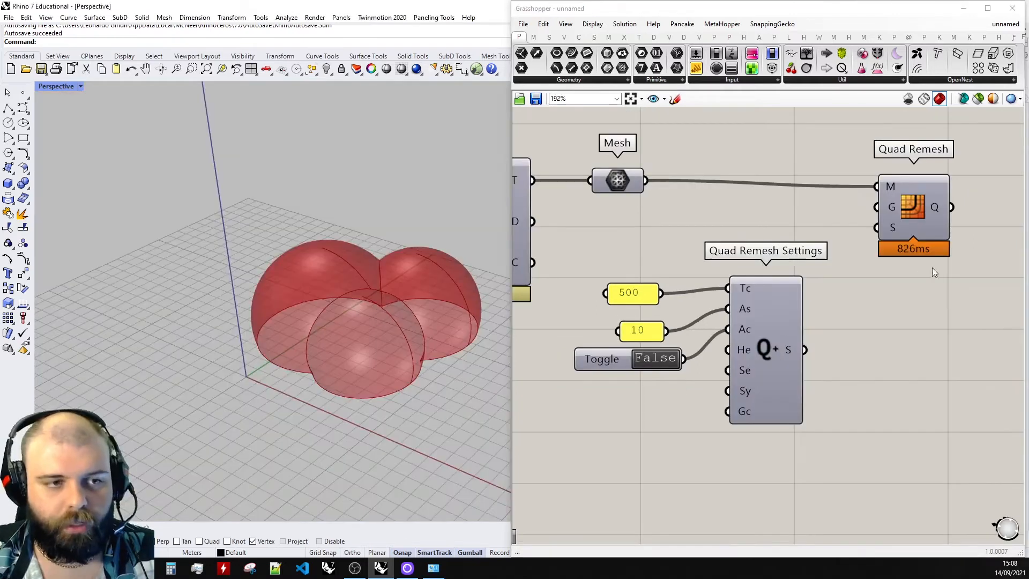
# - Hide the smooth dome preview from List Item and show the Quad Remesh preview instead
pyautogui.scroll(-3, 776, 271)
pyautogui.moveTo(777, 304); pyautogui.dragTo(678, 230)
pyautogui.middleClick(678, 230)
pyautogui.click(711, 206)
pyautogui.scroll(4, 925, 250)
pyautogui.click(901, 266)
pyautogui.middleClick(900, 267)
pyautogui.click(869, 242)
# - Connect the S output of Quad Remesh Settings to the S input of Quad Remesh
pyautogui.scroll(5, 419, 319)
pyautogui.moveTo(421, 319); pyautogui.dragTo(401, 311, button='right')
pyautogui.scroll(4, 847, 313)
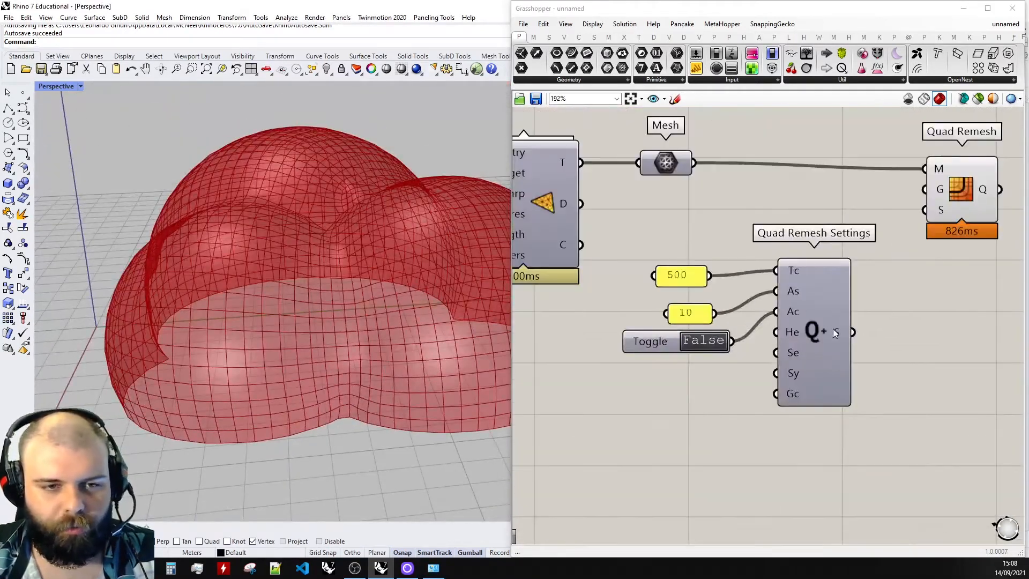
pyautogui.moveTo(937, 211); pyautogui.dragTo(854, 333)
# - Inspect the coarser quad mesh around the dome's creases, open edges and interior
pyautogui.moveTo(321, 311); pyautogui.dragTo(181, 341, button='right')
pyautogui.scroll(-4, 138, 308)
pyautogui.scroll(8, 349, 301)
pyautogui.moveTo(349, 302); pyautogui.dragTo(456, 343, button='right')
pyautogui.scroll(5, 457, 343)
pyautogui.scroll(-7, 457, 344)
pyautogui.moveTo(335, 308); pyautogui.dragTo(273, 376, button='right')
pyautogui.scroll(6, 382, 298)
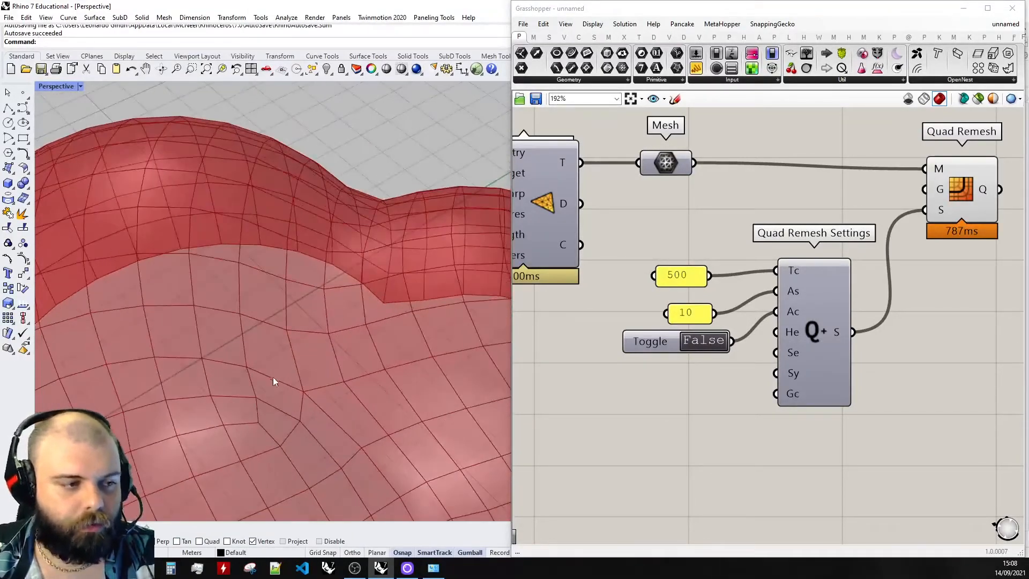
pyautogui.scroll(5, 274, 377)
pyautogui.scroll(-8, 330, 426)
pyautogui.moveTo(330, 426); pyautogui.dragTo(347, 197, button='right')
pyautogui.scroll(5, 278, 179)
pyautogui.scroll(-7, 327, 256)
pyautogui.moveTo(326, 258); pyautogui.dragTo(376, 241, button='right')
# - Align the 500 panel, 10 panel and False toggle with their inputs on Quad Remesh Settings
pyautogui.moveTo(680, 275); pyautogui.dragTo(698, 270)
pyautogui.moveTo(699, 308); pyautogui.dragTo(706, 293)
pyautogui.moveTo(650, 342); pyautogui.dragTo(648, 311)
# - Examine the quad layout over the whole dome from above and from the side
pyautogui.moveTo(401, 334); pyautogui.dragTo(320, 346, button='right')
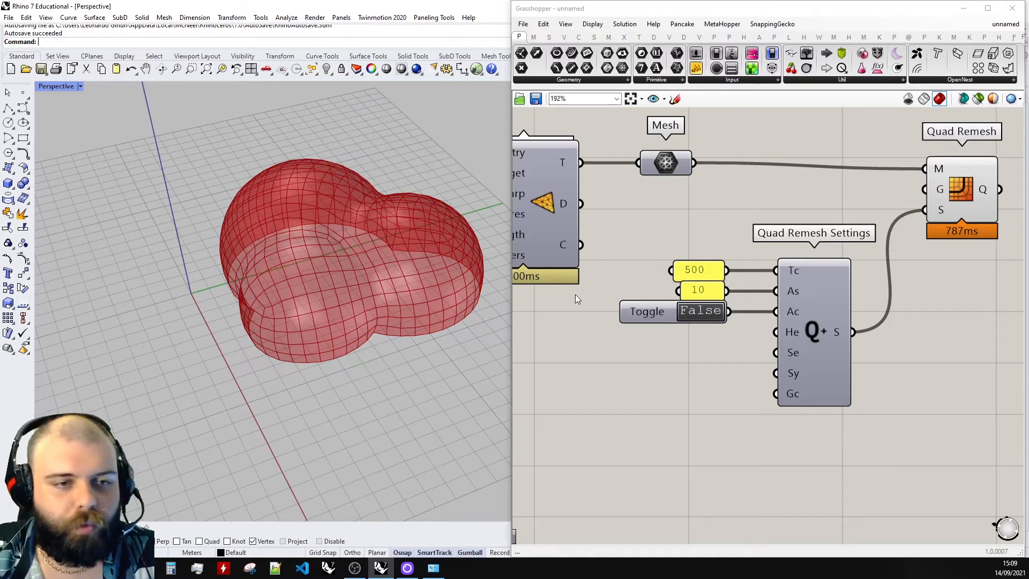
pyautogui.scroll(-3, 574, 295)
pyautogui.scroll(3, 782, 173)
pyautogui.moveTo(394, 287); pyautogui.dragTo(445, 246, button='right')
pyautogui.scroll(6, 356, 257)
pyautogui.moveTo(356, 256); pyautogui.dragTo(378, 295, button='right')
pyautogui.scroll(-4, 394, 223)
pyautogui.moveTo(394, 223); pyautogui.dragTo(258, 223, button='right')
pyautogui.scroll(3, 342, 236)
pyautogui.scroll(-6, 906, 246)
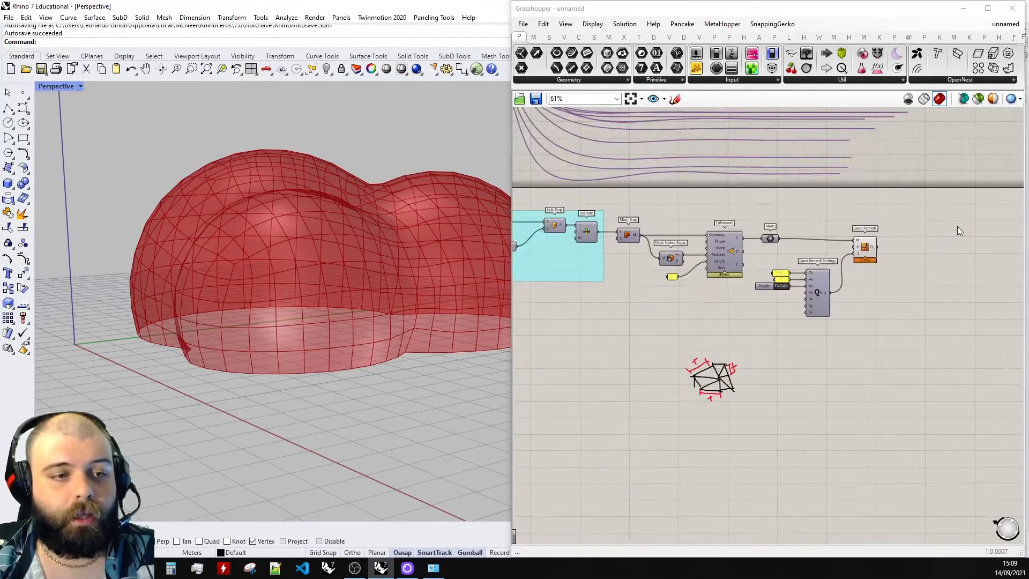
# - Group the components from Mesh Brep to Quad Remesh and colour the group pink
pyautogui.scroll(2, 885, 244)
pyautogui.scroll(-2, 958, 358)
pyautogui.moveTo(955, 356); pyautogui.dragTo(641, 239)
pyautogui.hotkey('ctrl', 'g')
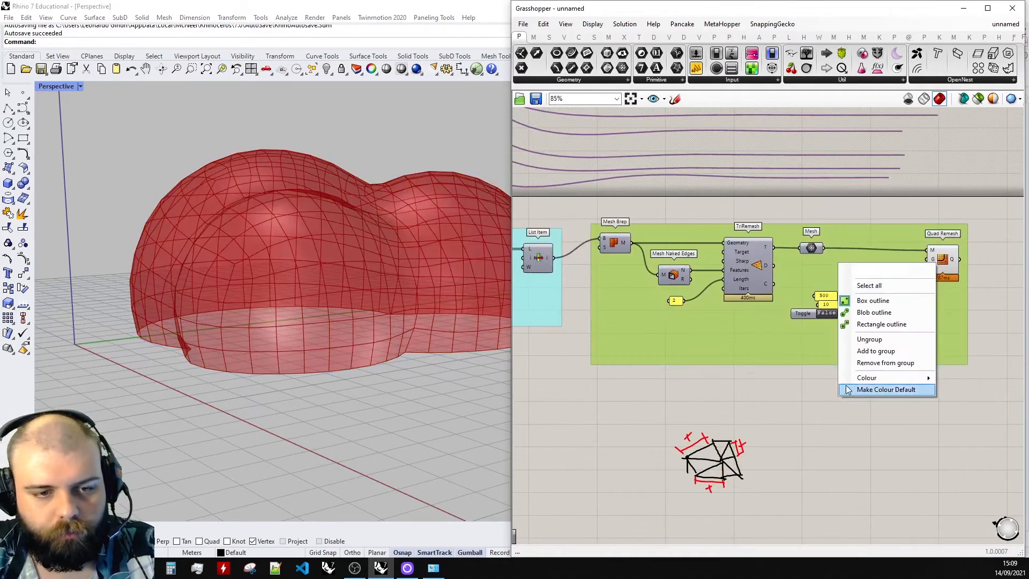
pyautogui.click(847, 390)
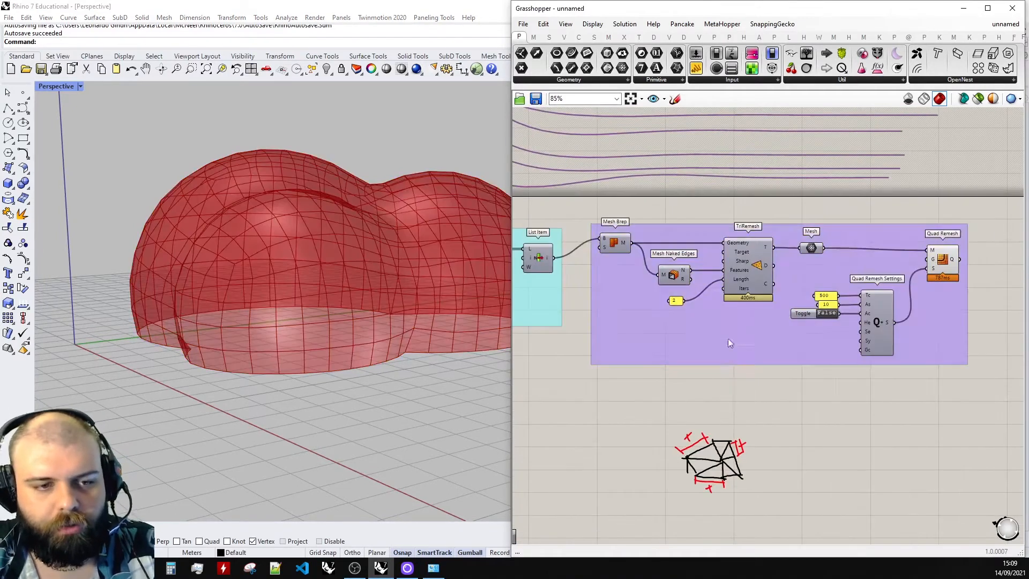
pyautogui.rightClick(729, 321)
pyautogui.moveTo(762, 433)
pyautogui.moveTo(914, 506); pyautogui.dragTo(935, 504)
# - Add a Scribble note to the canvas just below the pink meshing group
pyautogui.click(623, 323)
pyautogui.write('ScrBB')
pyautogui.doubleClick(684, 394)
pyautogui.press('Return')
pyautogui.scroll(3, 693, 387)
# - Set the scribble's text to "PT.2 = AJUSTAR O MESH"
pyautogui.doubleClick(692, 387)
pyautogui.write('Pt.2')
pyautogui.press('BackSpace')
pyautogui.press('BackSpace')
pyautogui.write('T.2')
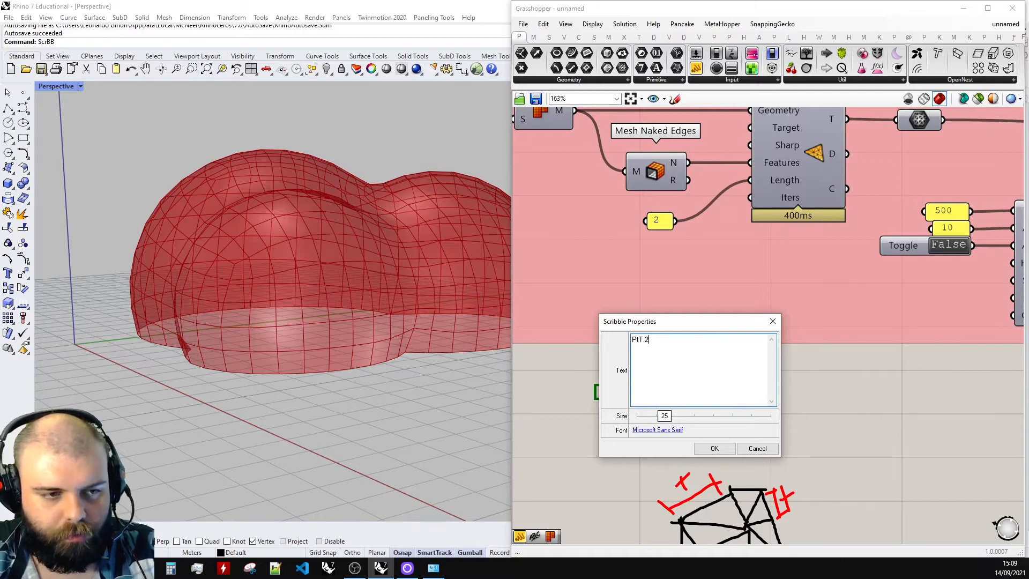
pyautogui.press('BackSpace')
pyautogui.press('BackSpace')
pyautogui.press('BackSpace')
pyautogui.press('BackSpace')
pyautogui.write('T.2 = AJUSTAR O MESH')
pyautogui.press('Return')
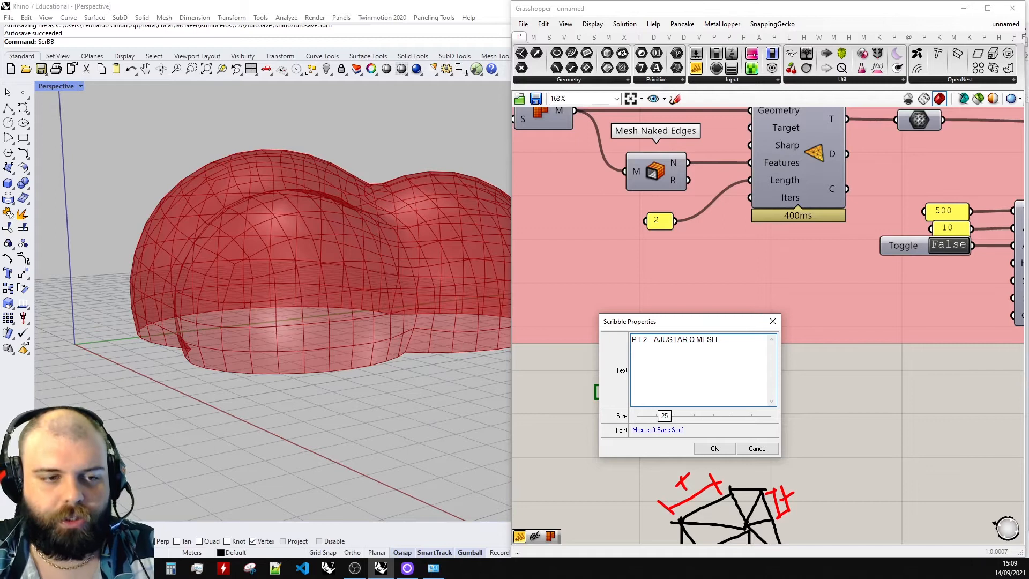
pyautogui.click(715, 448)
pyautogui.scroll(-6, 863, 372)
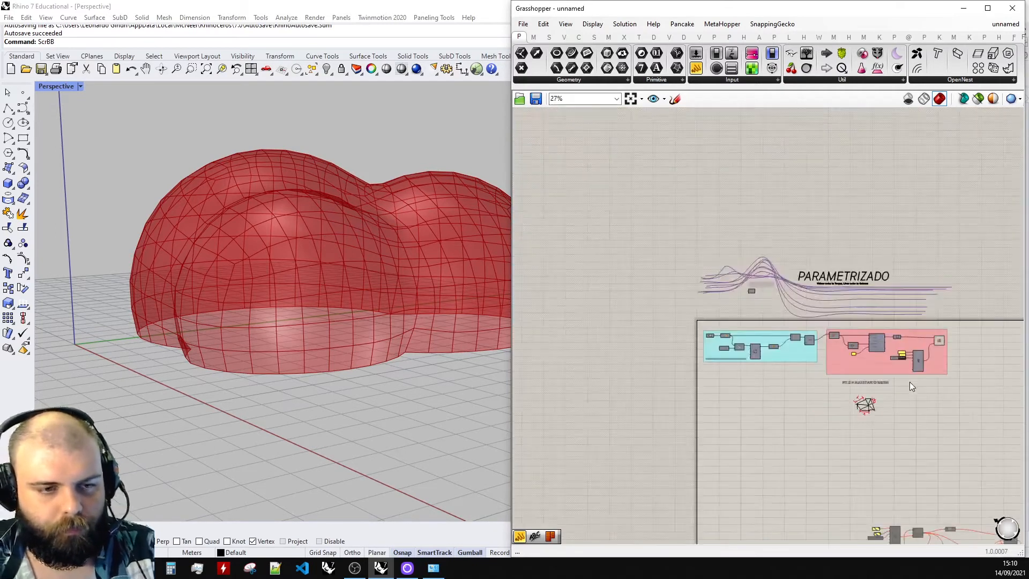
pyautogui.scroll(3, 792, 371)
pyautogui.scroll(-3, 595, 365)
pyautogui.scroll(4, 780, 376)
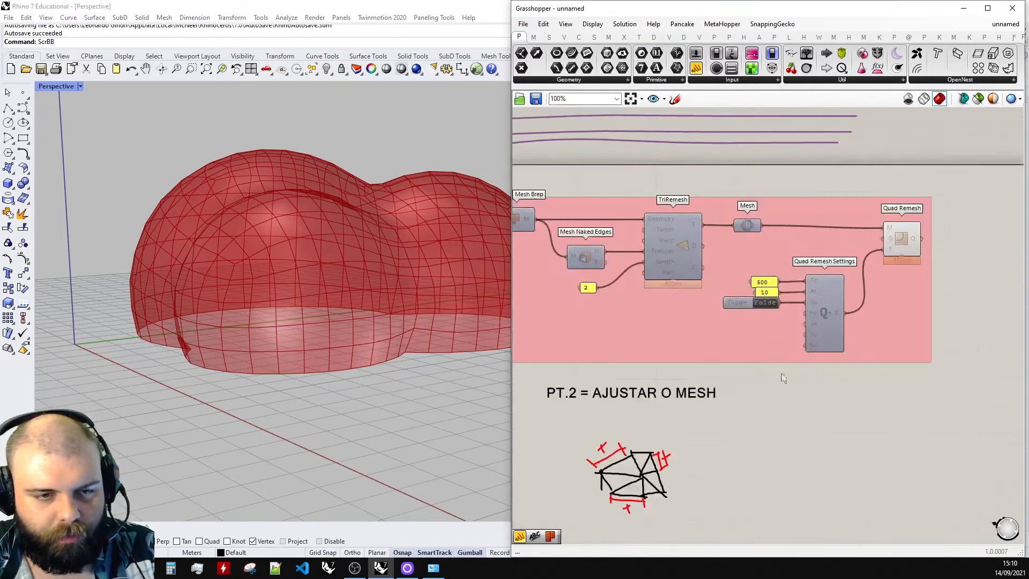
# - Reduce the size of the "PT.2 = AJUSTAR O MESH" note and place it inside the pink group, below the components
pyautogui.doubleClick(668, 389)
pyautogui.moveTo(647, 418)
pyautogui.mouseDown()
pyautogui.moveTo(633, 419)
pyautogui.moveTo(606, 321)
pyautogui.mouseUp()
pyautogui.press('Return')
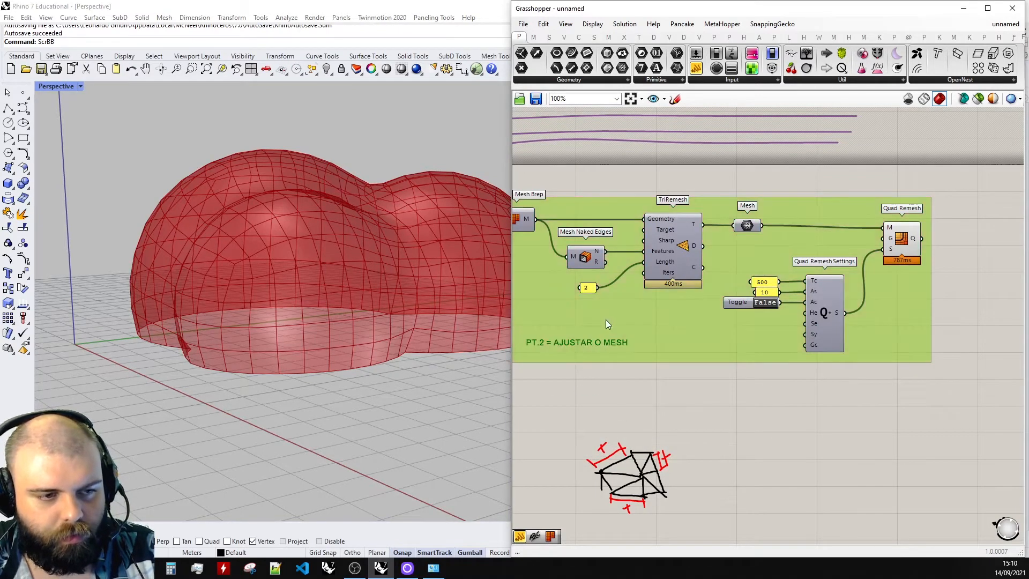
pyautogui.rightClick(606, 320)
pyautogui.click(664, 410)
pyautogui.click(722, 428)
pyautogui.scroll(-1, 757, 351)
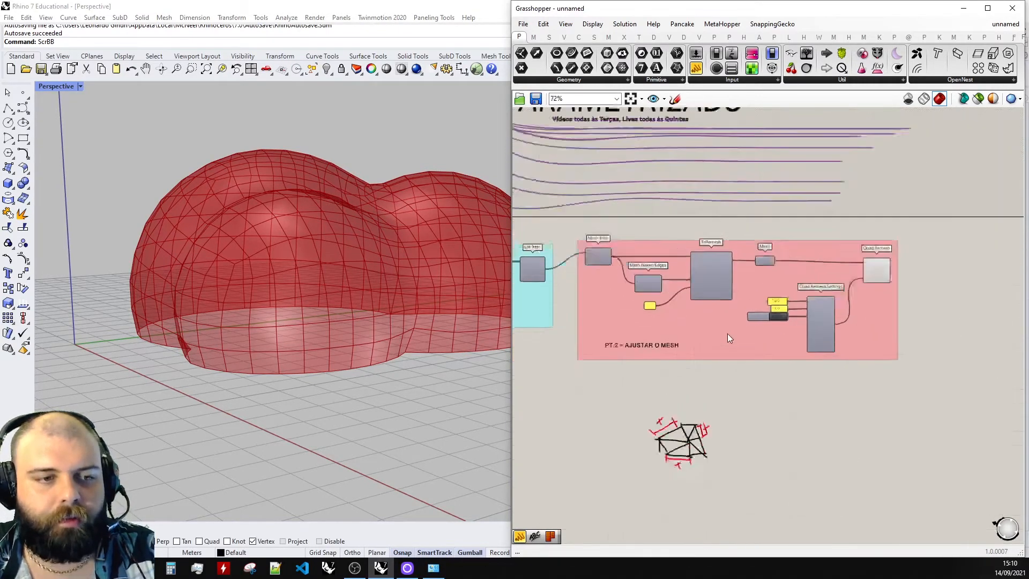
pyautogui.scroll(2, 728, 333)
pyautogui.click(741, 338)
pyautogui.click(776, 393)
pyautogui.scroll(-3, 947, 263)
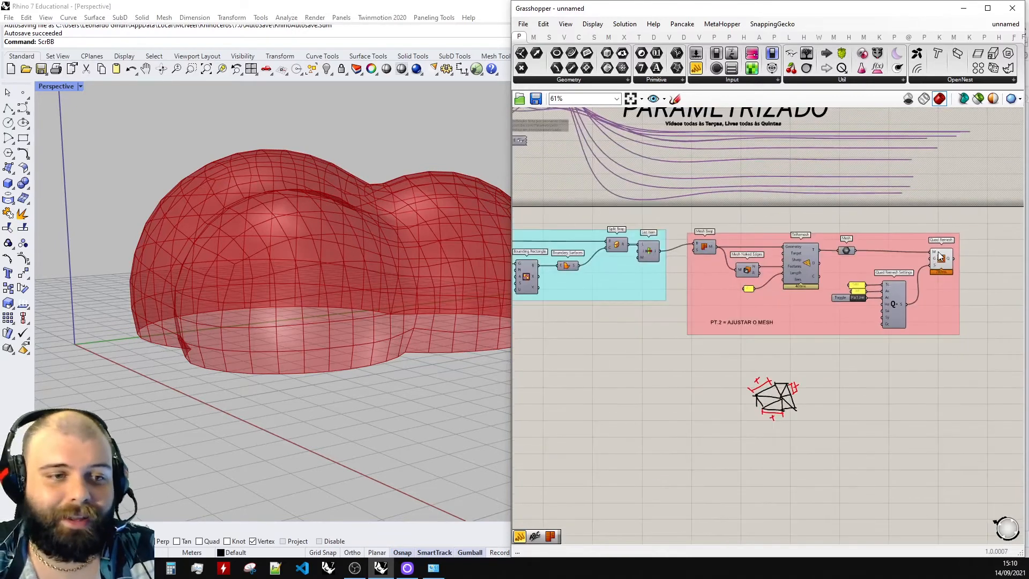
# - Add a BouncySolver component on the empty canvas beyond the pink meshing group
pyautogui.scroll(-1, 706, 271)
pyautogui.scroll(3, 834, 287)
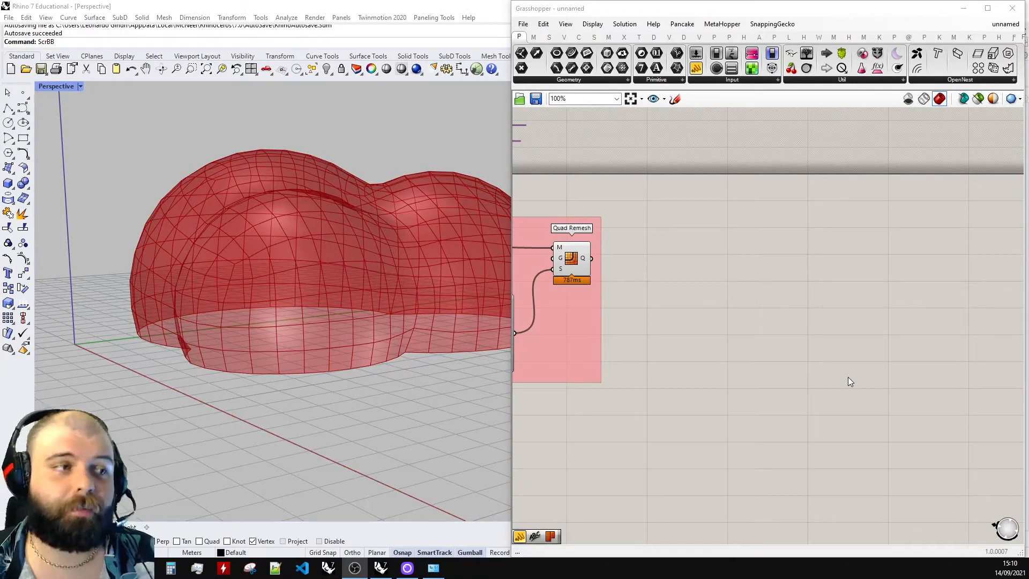
pyautogui.doubleClick(890, 311)
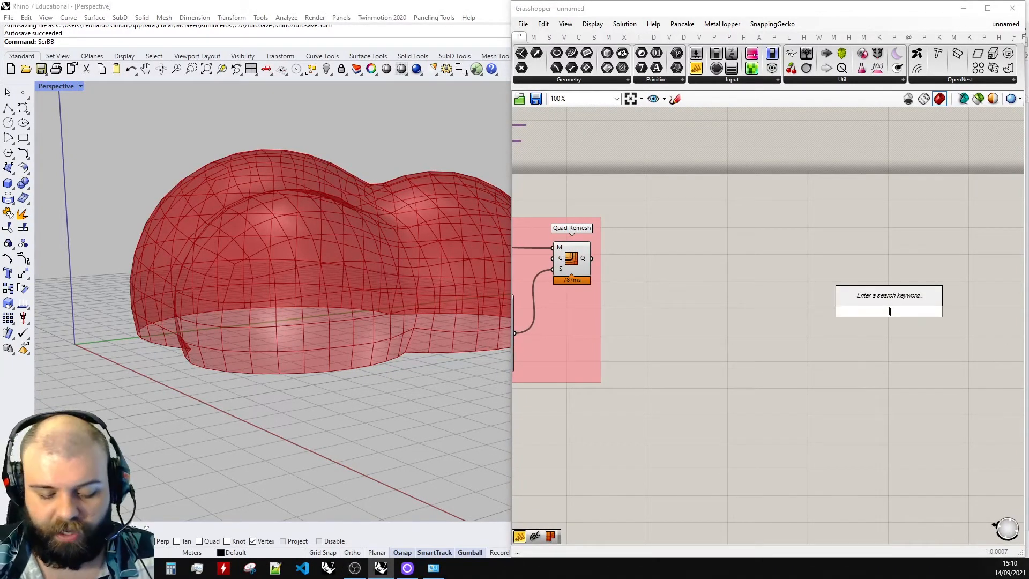
pyautogui.write('bouncy')
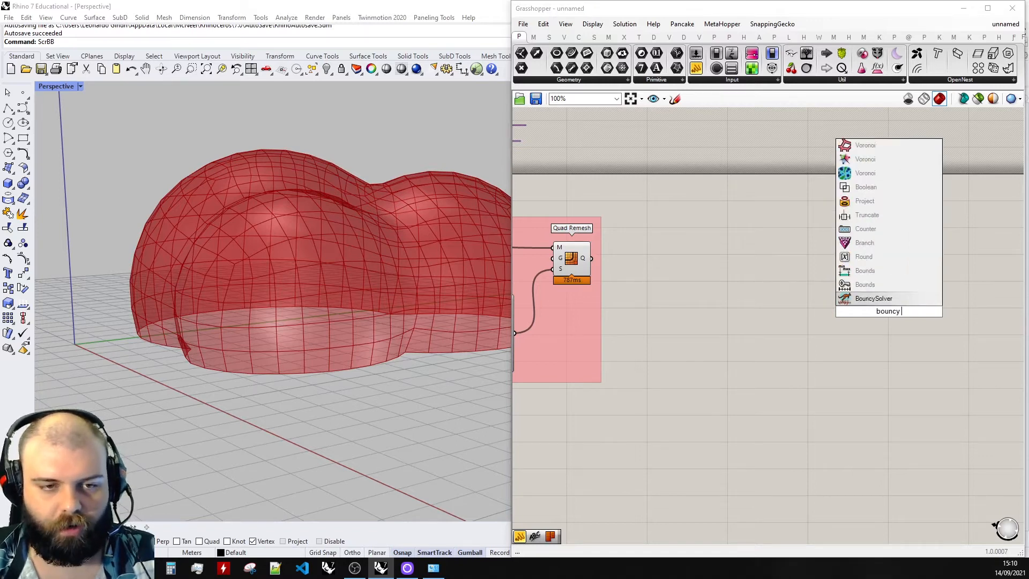
pyautogui.press('Return')
# - Add a Merge component, connect its result to the BouncySolver's GoalObjects input, and flatten the Merge output
pyautogui.scroll(-2, 890, 198)
pyautogui.scroll(1, 842, 231)
pyautogui.doubleClick(840, 242)
pyautogui.write('merge')
pyautogui.press('Return')
pyautogui.scroll(3, 890, 225)
pyautogui.moveTo(825, 239); pyautogui.dragTo(882, 266)
pyautogui.rightClick(826, 240)
pyautogui.click(793, 290)
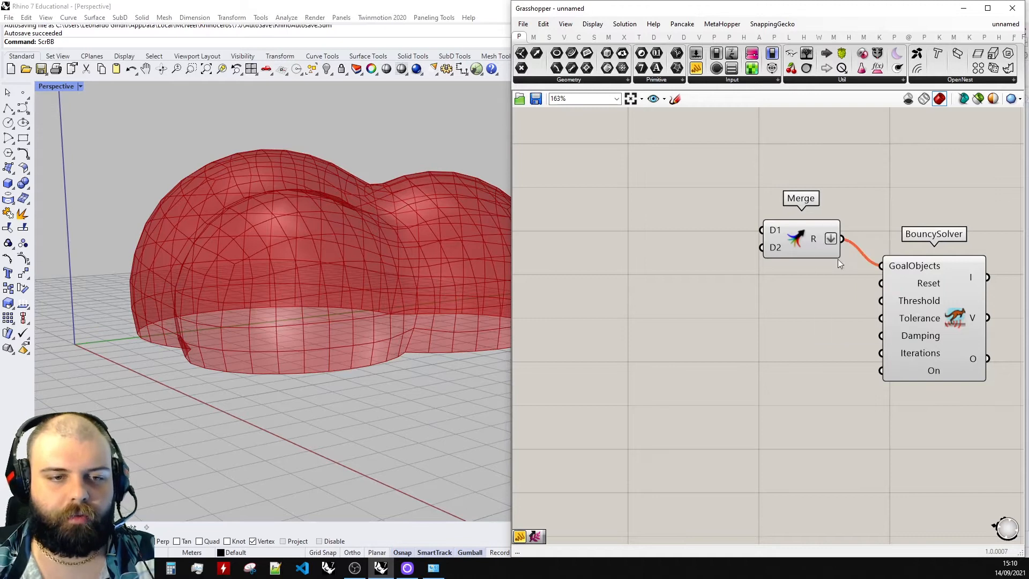
pyautogui.scroll(-3, 827, 230)
pyautogui.scroll(3, 874, 252)
# - Add a Button below Merge and connect it to the BouncySolver's Reset input
pyautogui.doubleClick(702, 278)
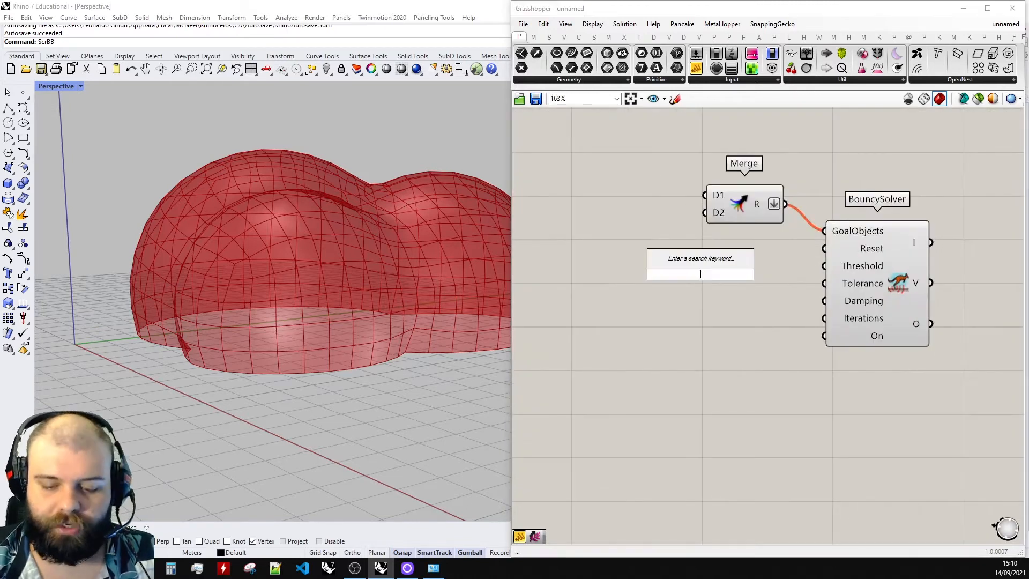
pyautogui.write('v')
pyautogui.press('BackSpace')
pyautogui.write('button')
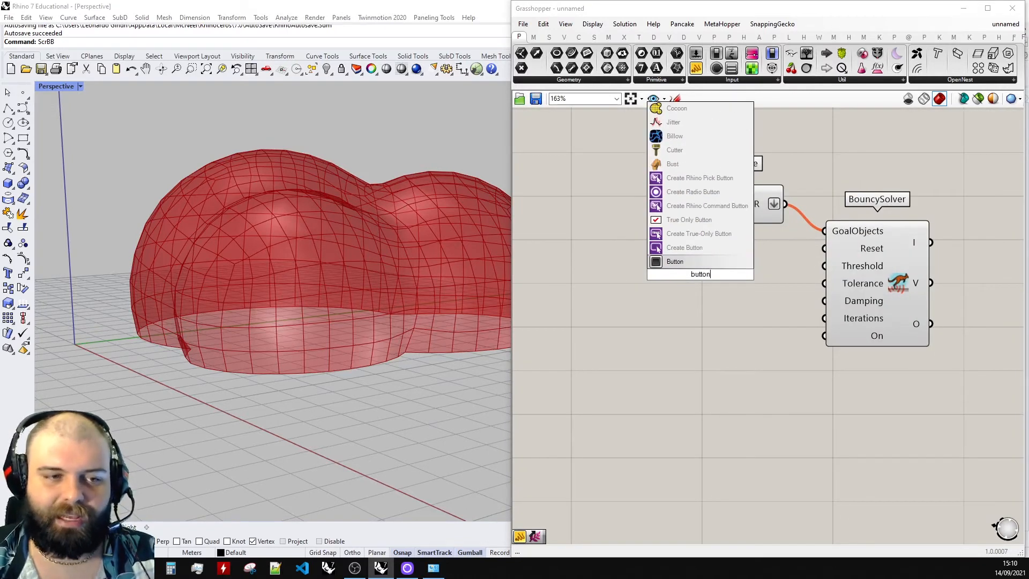
pyautogui.press('Return')
pyautogui.moveTo(700, 275); pyautogui.dragTo(739, 245)
pyautogui.moveTo(787, 245); pyautogui.dragTo(825, 248)
# - Add a False Start Toggle and connect it to the BouncySolver's On input, lining it up with that input
pyautogui.doubleClick(775, 295)
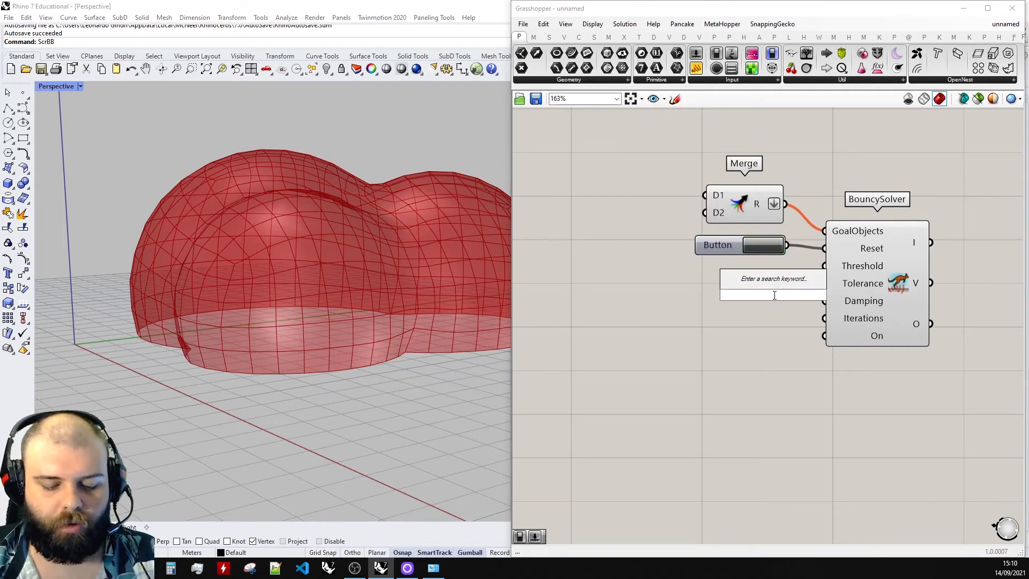
pyautogui.write('false')
pyautogui.click(779, 283)
pyautogui.moveTo(749, 295); pyautogui.dragTo(719, 328)
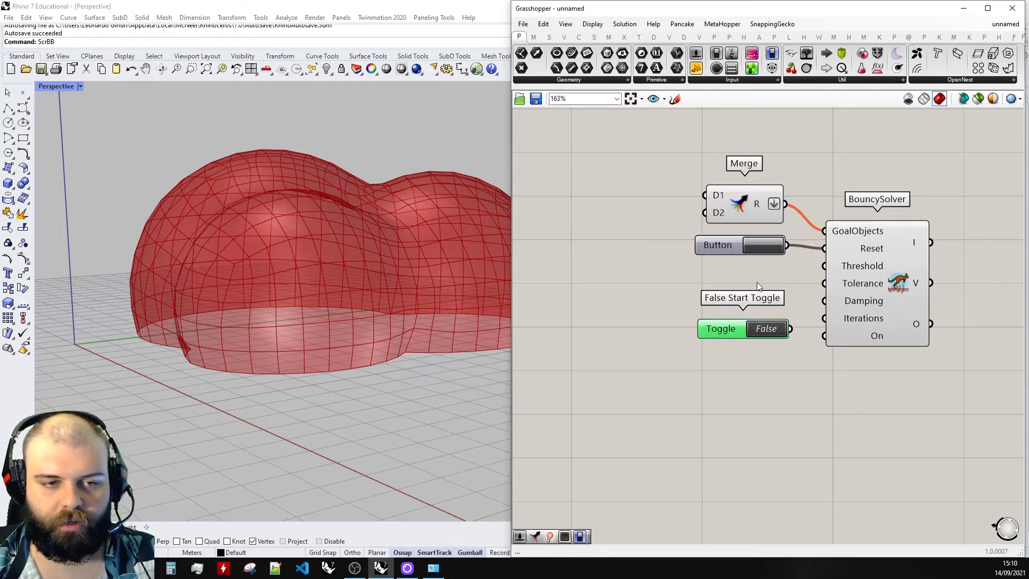
pyautogui.moveTo(791, 329); pyautogui.dragTo(826, 336)
pyautogui.moveTo(725, 331); pyautogui.dragTo(721, 338)
pyautogui.moveTo(759, 322); pyautogui.dragTo(767, 322, button='right')
pyautogui.moveTo(638, 266); pyautogui.dragTo(815, 374)
pyautogui.moveTo(655, 285); pyautogui.dragTo(815, 369)
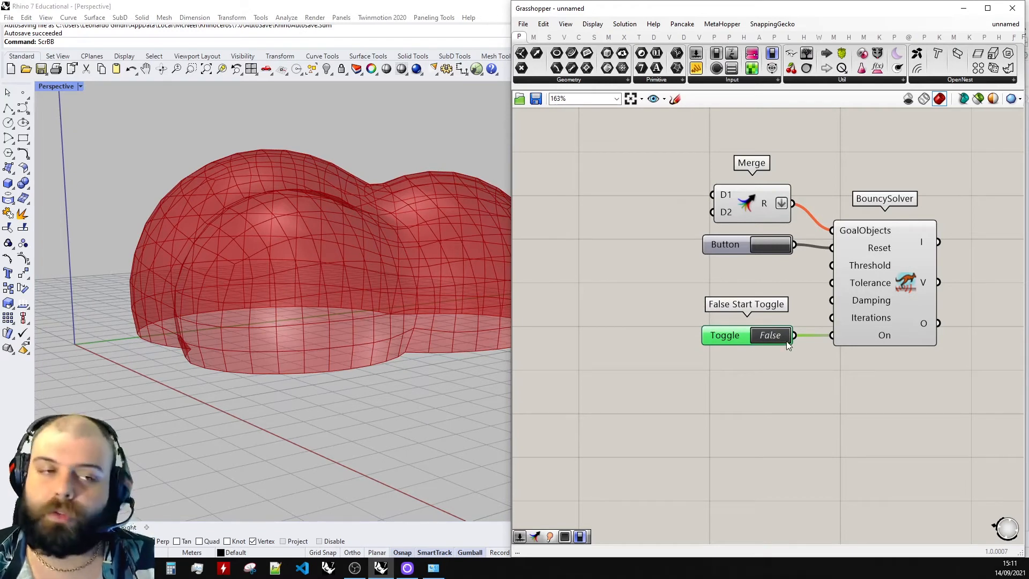
# - Move the Merge, Button, toggle and BouncySolver together farther away from the pink group to free up canvas space
pyautogui.scroll(-3, 898, 339)
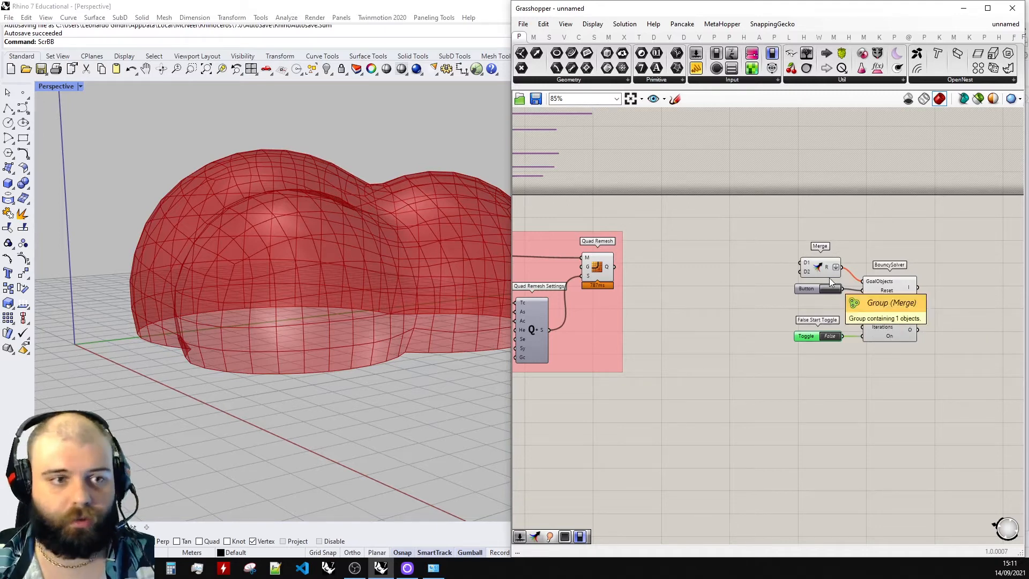
pyautogui.scroll(-1, 921, 418)
pyautogui.moveTo(919, 414); pyautogui.dragTo(678, 251)
pyautogui.moveTo(784, 303); pyautogui.dragTo(890, 303)
pyautogui.click(754, 245)
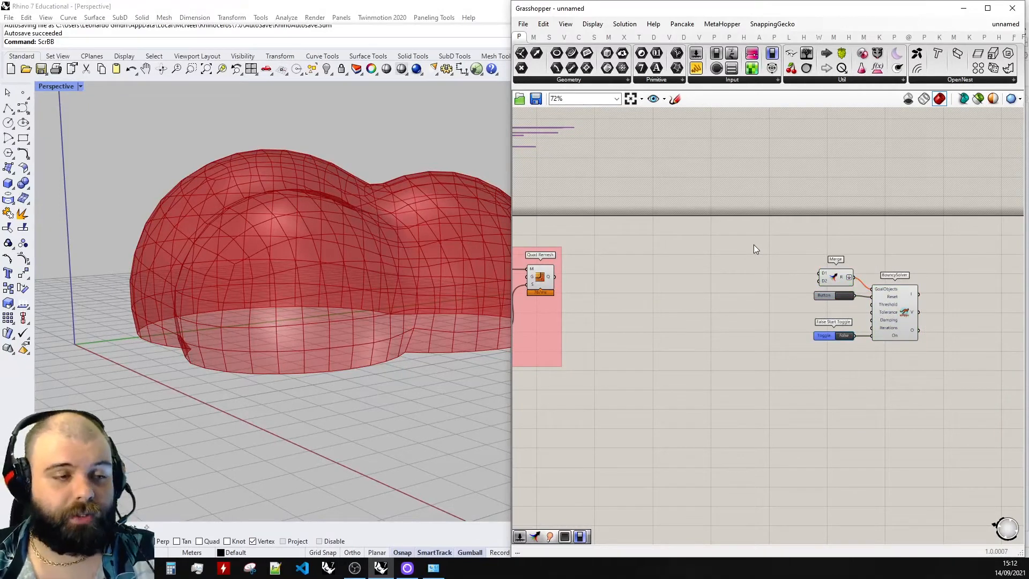
# - Add a Show goal between Quad Remesh and Merge, fed by the remeshed geometry and connected to Merge's D1 input
pyautogui.doubleClick(701, 287)
pyautogui.write('show')
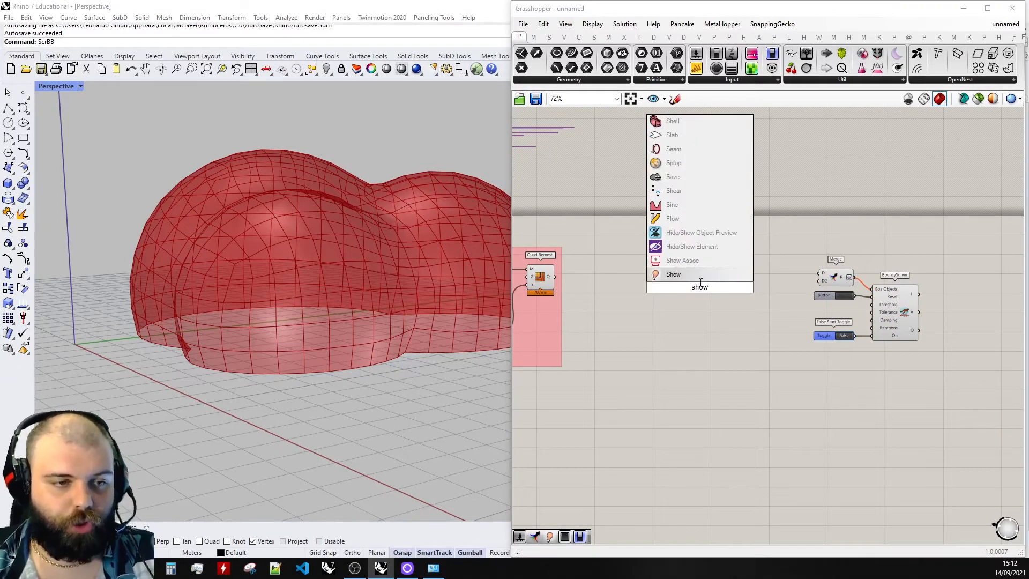
pyautogui.press('Return')
pyautogui.moveTo(689, 284); pyautogui.dragTo(820, 273)
# - Add a Planarize goal below Show and locate it among the Kangaroo mesh goals
pyautogui.doubleClick(728, 338)
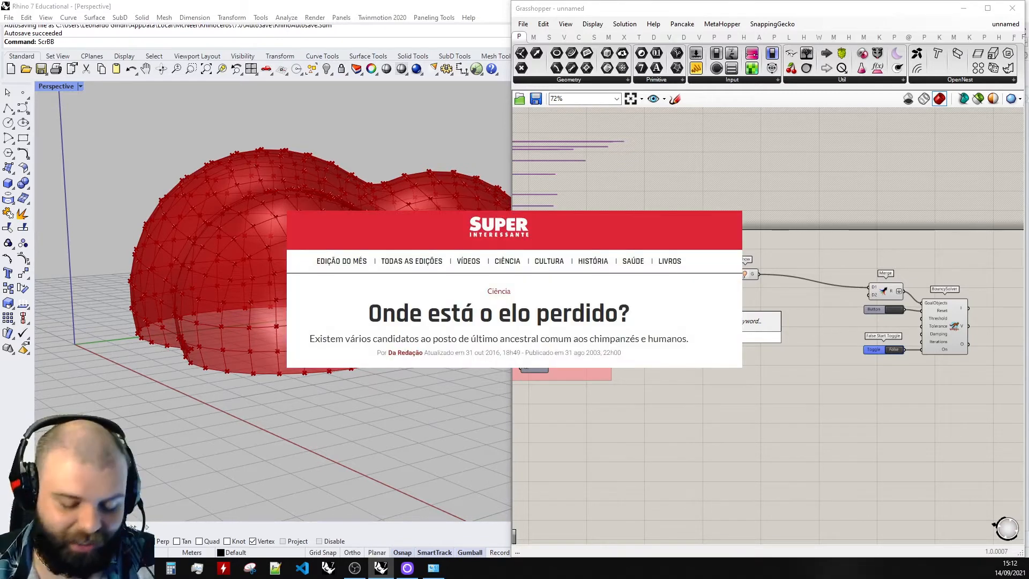
pyautogui.write('planarize')
pyautogui.press('Return')
pyautogui.scroll(3, 728, 339)
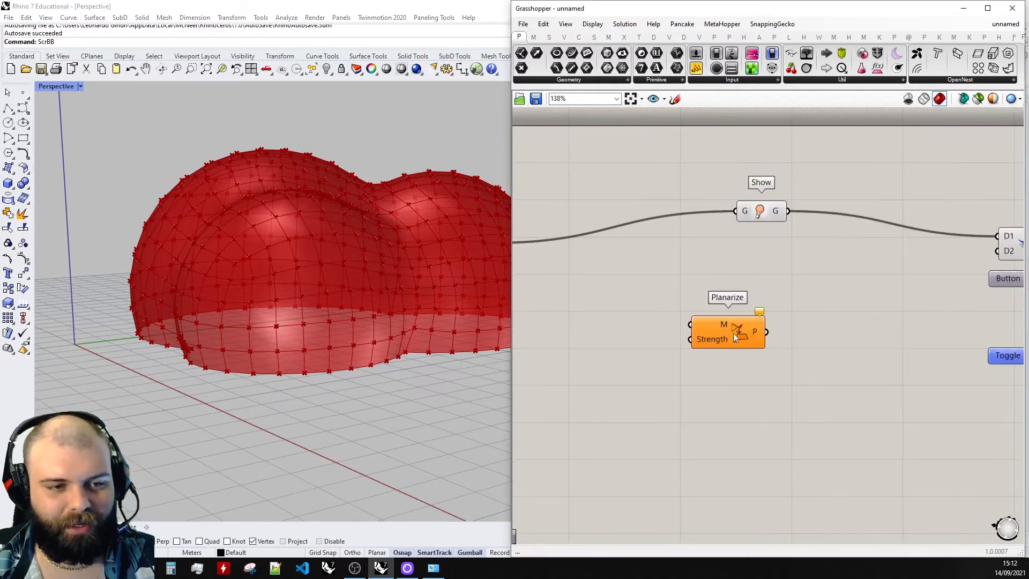
pyautogui.keyDown('ctrl'); pyautogui.keyDown('alt'); pyautogui.click(743, 336); pyautogui.keyUp('alt'); pyautogui.keyUp('ctrl')
pyautogui.scroll(-3, 835, 297)
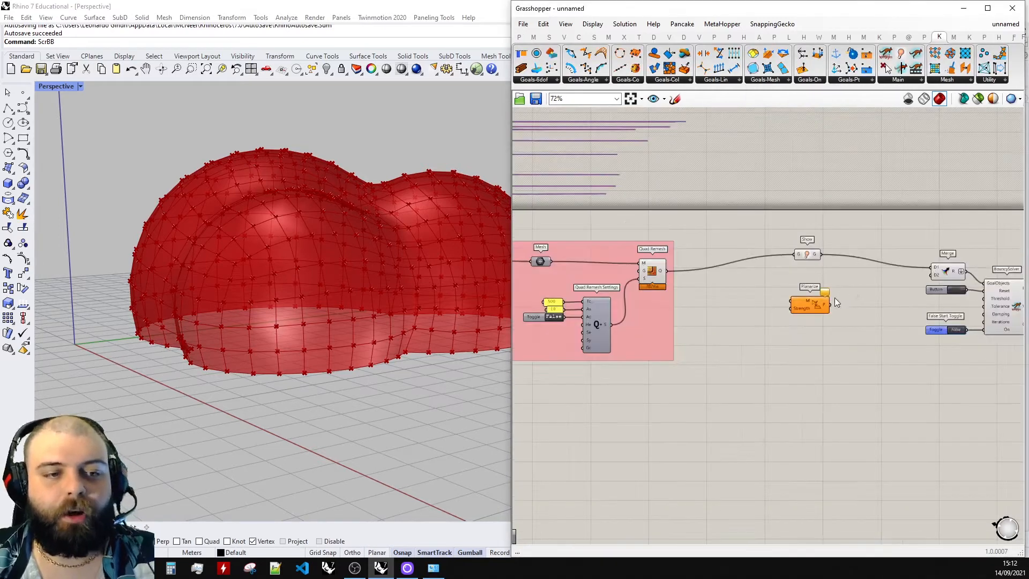
pyautogui.scroll(5, 842, 307)
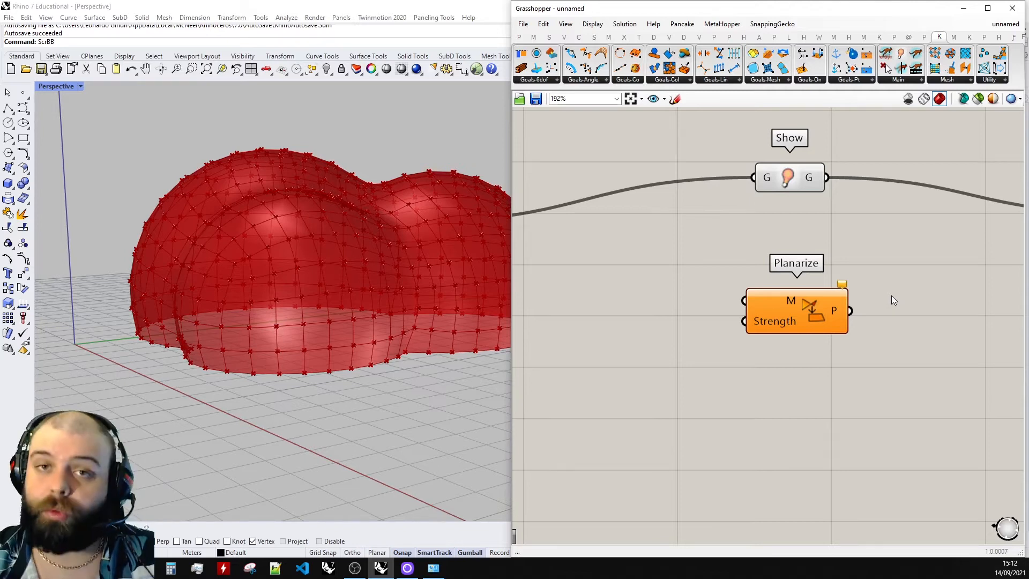
pyautogui.scroll(-3, 815, 290)
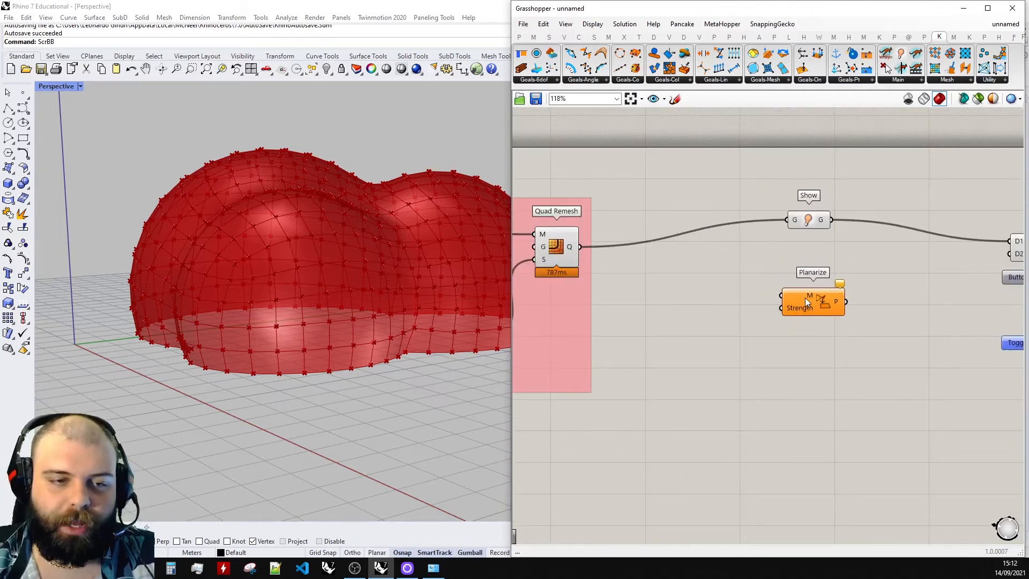
# - Connect the Quad Remesh output to Planarize's mesh input and place Planarize directly under Show
pyautogui.moveTo(581, 247); pyautogui.dragTo(793, 280)
pyautogui.click(877, 252)
pyautogui.scroll(-3, 742, 255)
pyautogui.scroll(6, 780, 256)
pyautogui.click(777, 314)
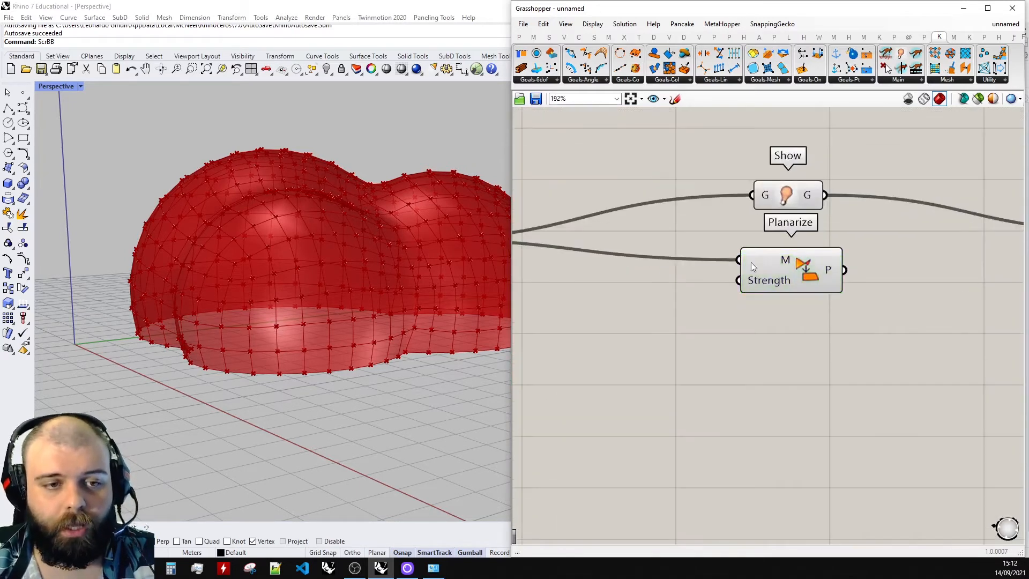
# - Connect the Planarize output to Merge's D2 input
pyautogui.scroll(-2, 751, 262)
pyautogui.moveTo(687, 274)
pyautogui.moveTo(686, 270); pyautogui.dragTo(893, 255)
pyautogui.scroll(-4, 834, 280)
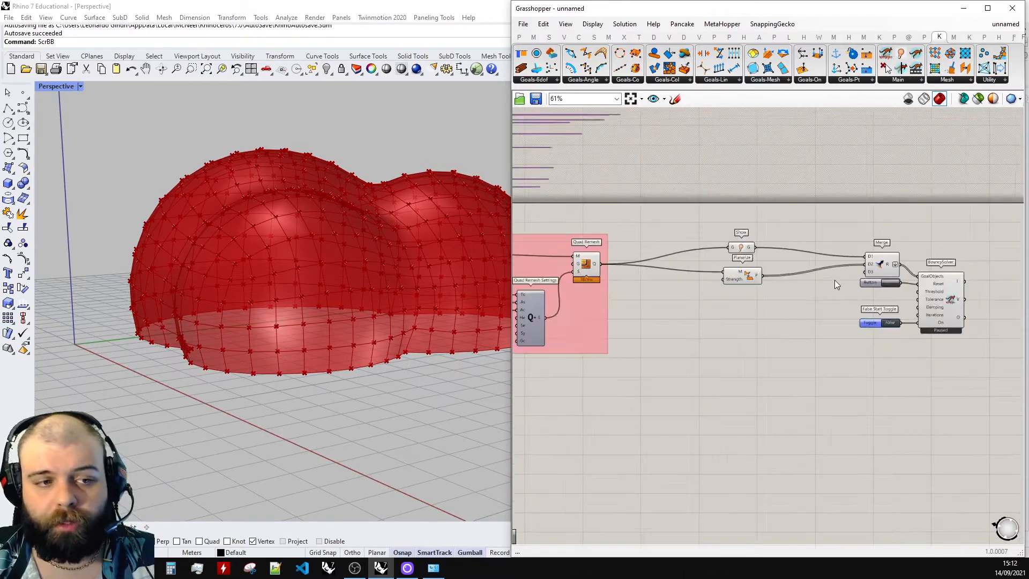
pyautogui.scroll(5, 763, 262)
pyautogui.moveTo(815, 339); pyautogui.dragTo(795, 233)
pyautogui.click(850, 194)
pyautogui.click(786, 292)
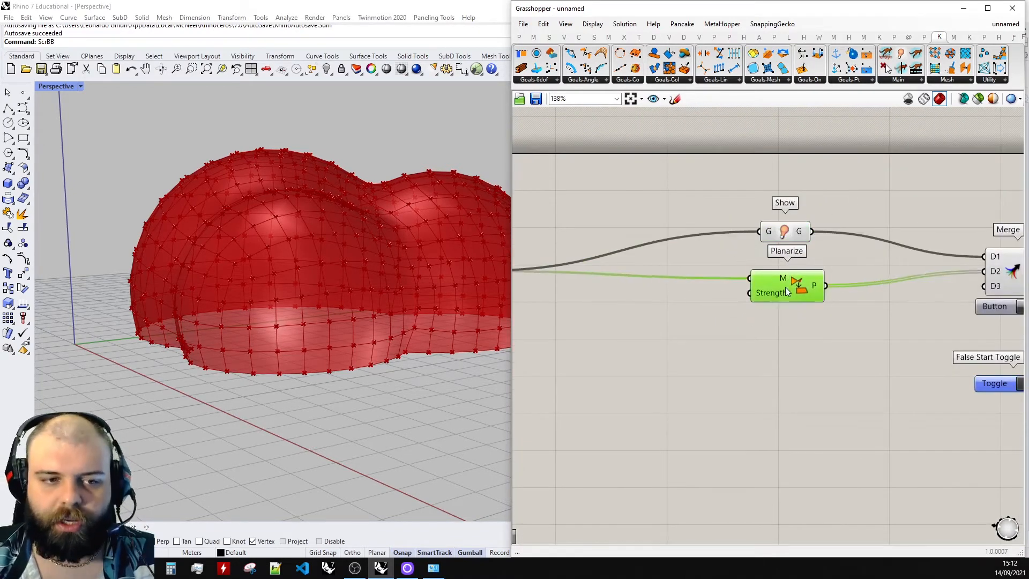
# - Add a Power of 10 component between the pink group and Planarize
pyautogui.moveTo(617, 326); pyautogui.dragTo(700, 317, button='right')
pyautogui.scroll(1, 700, 316)
pyautogui.doubleClick(700, 316)
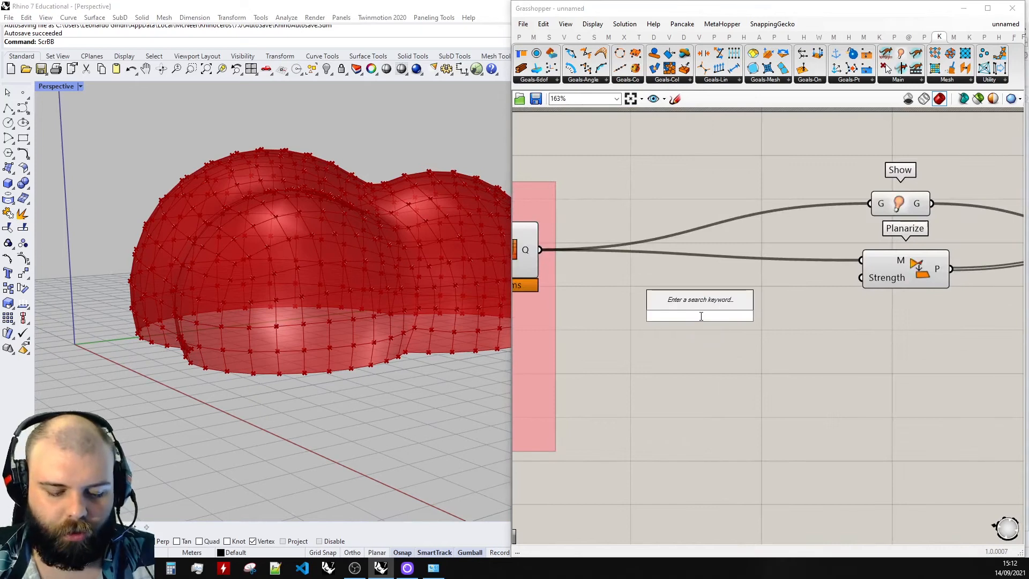
pyautogui.write('power')
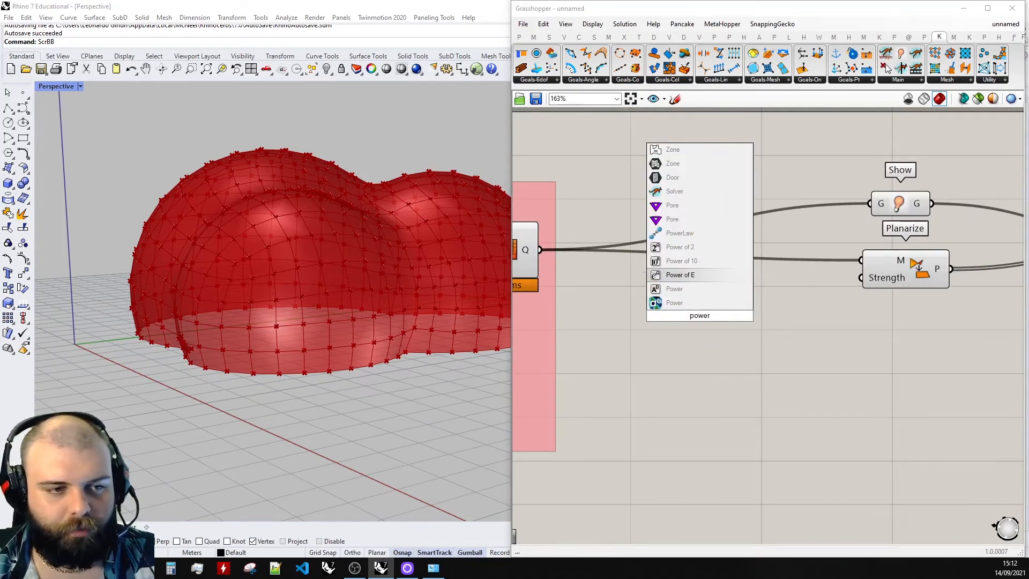
pyautogui.press('Up')
pyautogui.press('Return')
pyautogui.click(678, 319)
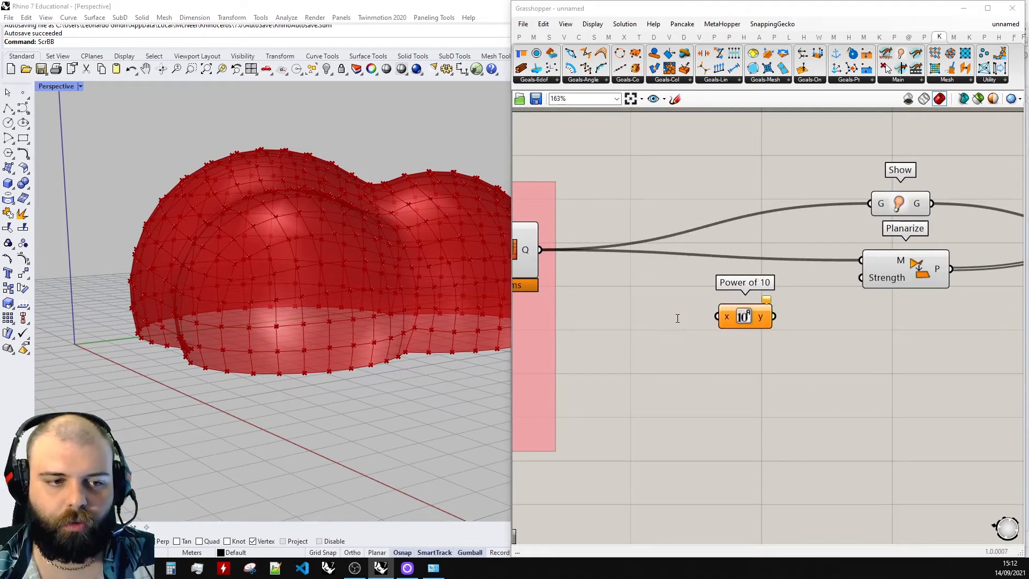
# - Add a number slider ranging from 0 to 10.0 and connect it to the Power of 10 input
pyautogui.doubleClick(676, 317)
pyautogui.write('0<10.0')
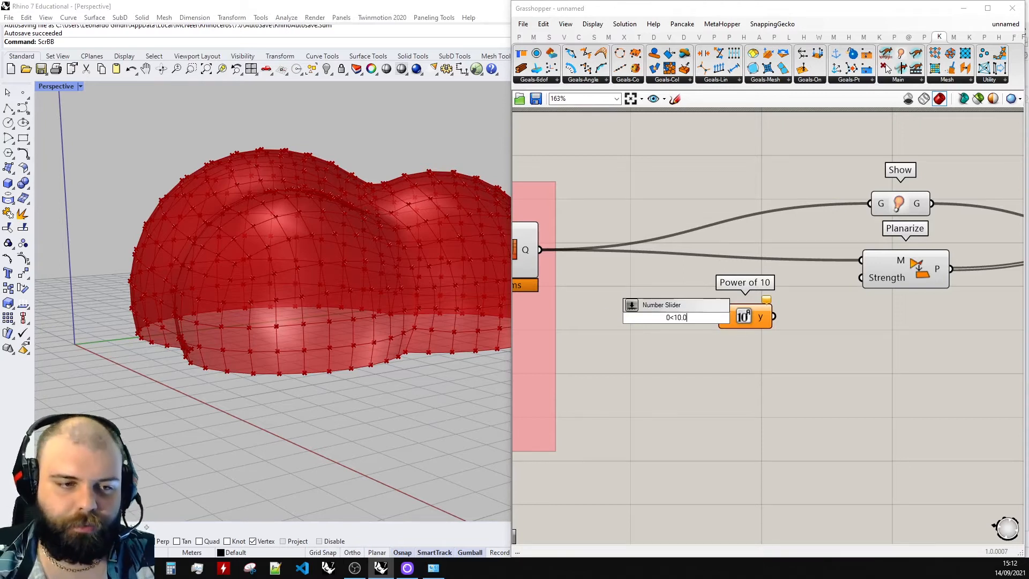
pyautogui.press('Return')
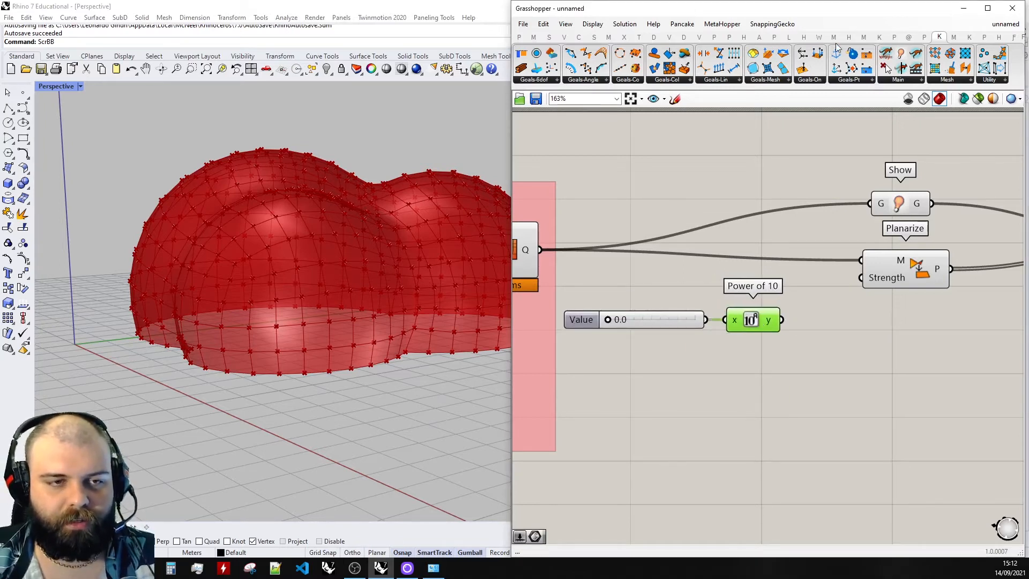
# - Attach a panel to the Power of 10 output and try the slider at 1.7 to check the resulting value
pyautogui.click(519, 37)
pyautogui.moveTo(697, 68); pyautogui.dragTo(899, 329)
pyautogui.moveTo(783, 320); pyautogui.dragTo(876, 351)
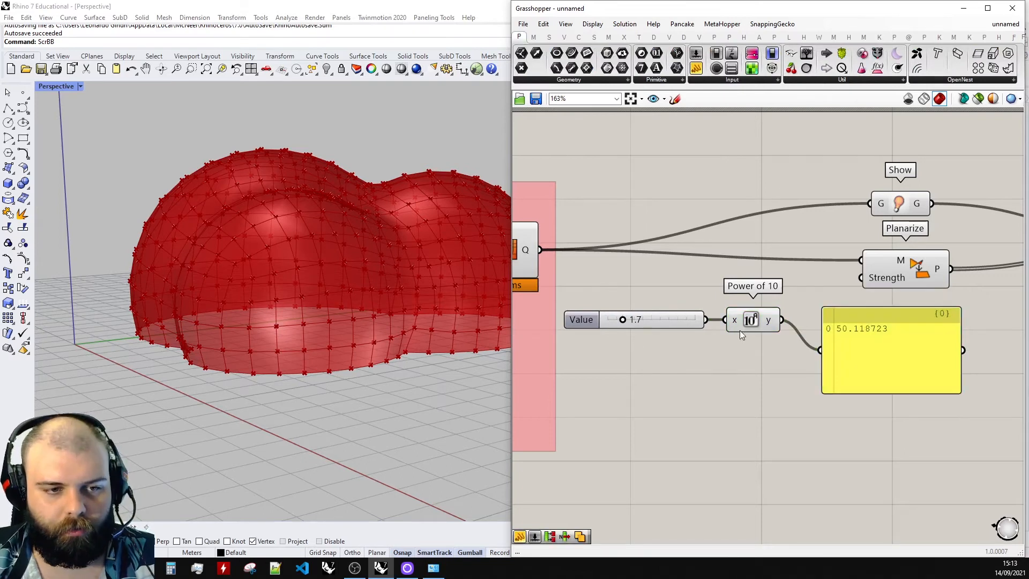
pyautogui.scroll(2, 740, 330)
pyautogui.moveTo(740, 331); pyautogui.dragTo(765, 328, button='right')
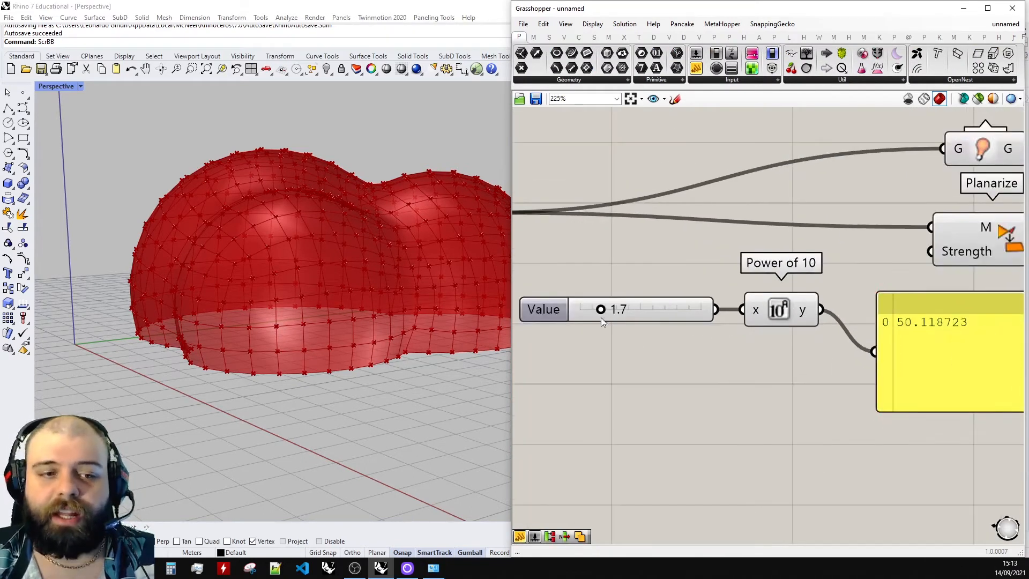
pyautogui.scroll(-2, 653, 336)
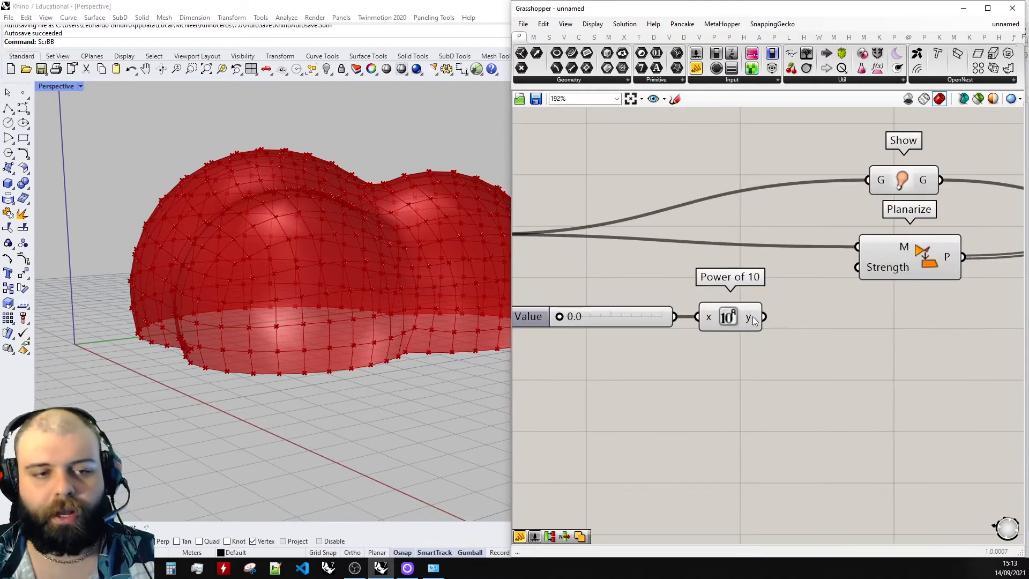
# - Connect the Power of 10 output to Planarize's Strength input
pyautogui.moveTo(754, 320); pyautogui.dragTo(847, 275)
pyautogui.scroll(-3, 879, 292)
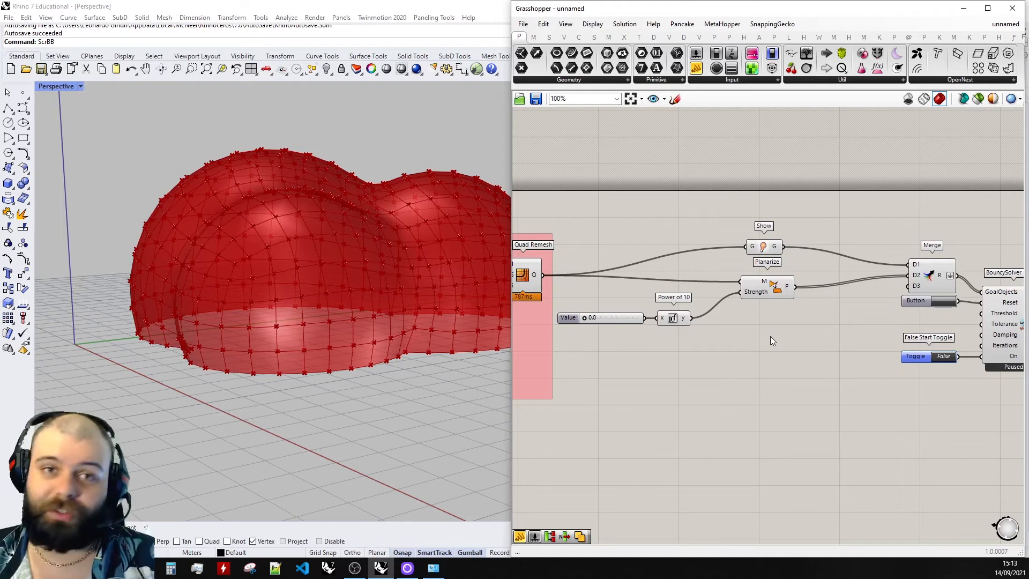
# - Add an Anchor goal below Planarize
pyautogui.doubleClick(771, 364)
pyautogui.write('anchor')
pyautogui.press('Return')
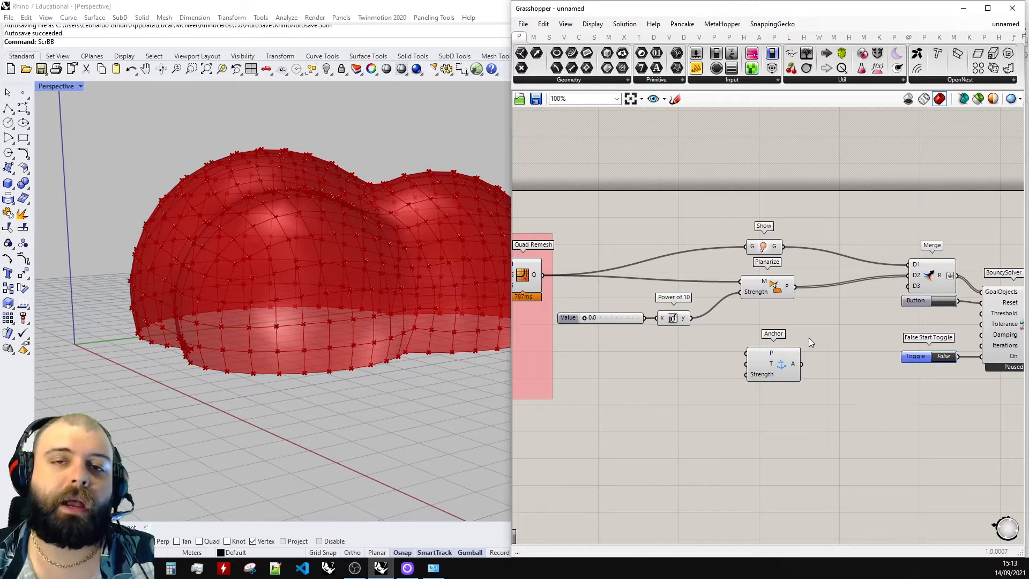
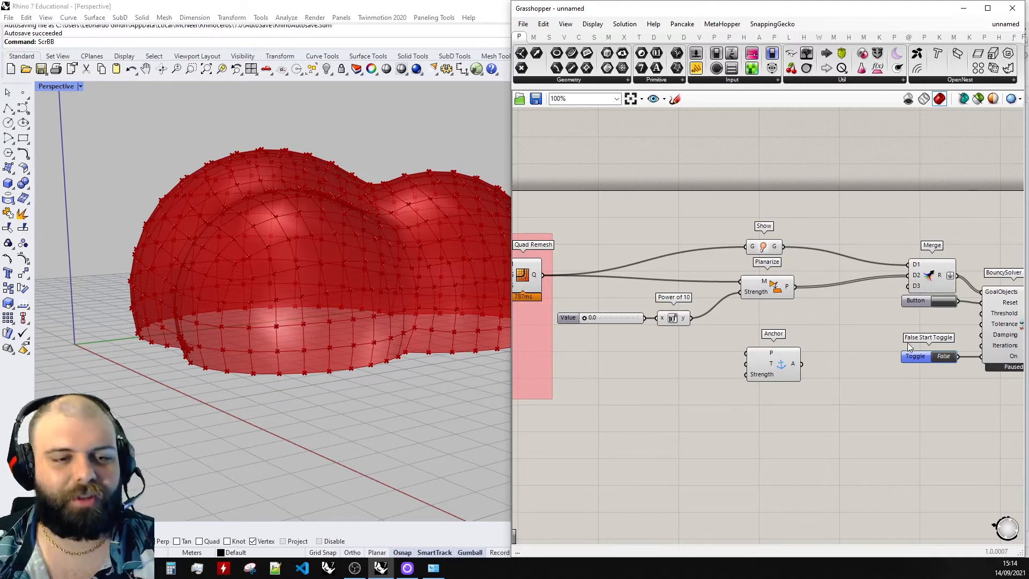
pyautogui.scroll(2, 766, 360)
pyautogui.scroll(-2, 732, 362)
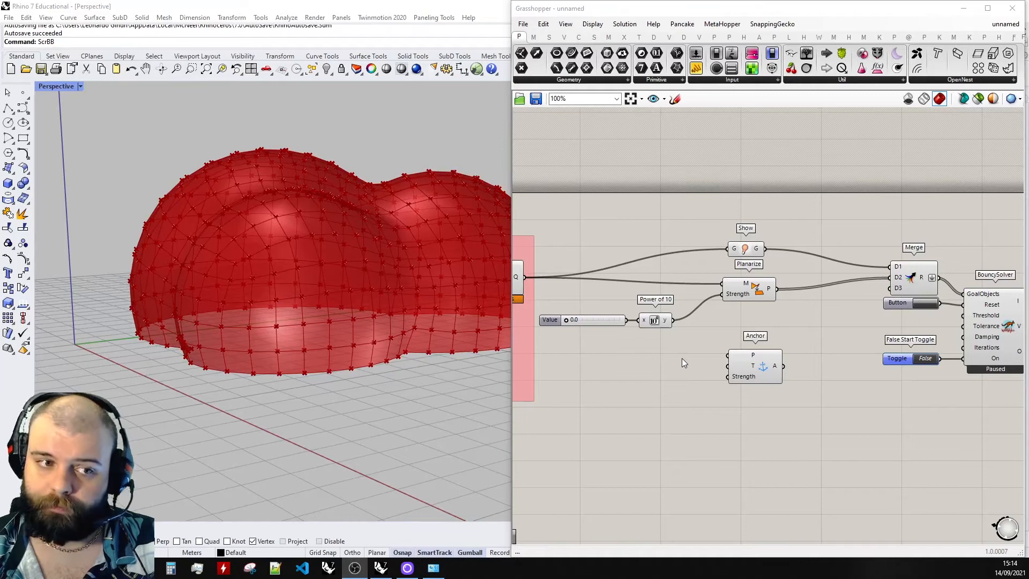
# - Add a Deconstruct Mesh component left of Anchor and feed it the Quad Remesh output
pyautogui.scroll(-2, 724, 348)
pyautogui.scroll(2, 672, 366)
pyautogui.doubleClick(670, 367)
pyautogui.write('deconstructmesh')
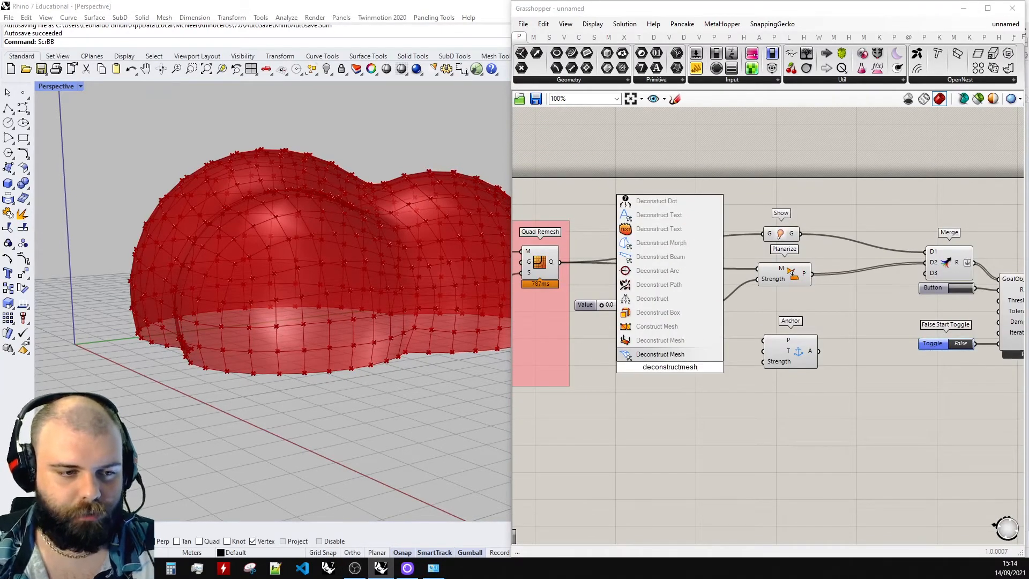
pyautogui.press('Return')
pyautogui.moveTo(559, 262); pyautogui.dragTo(657, 371)
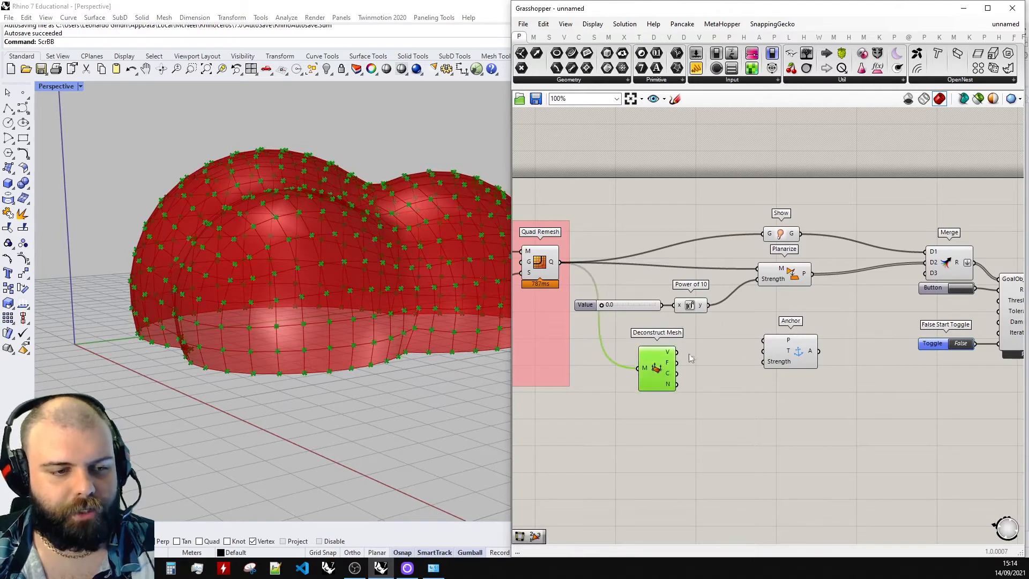
# - Connect Deconstruct Mesh's vertices output (V) to Anchor's point input (P)
pyautogui.moveTo(293, 226); pyautogui.dragTo(349, 239, button='right')
pyautogui.scroll(6, 341, 285)
pyautogui.scroll(-5, 340, 287)
pyautogui.moveTo(339, 288); pyautogui.dragTo(332, 263, button='right')
pyautogui.scroll(3, 702, 367)
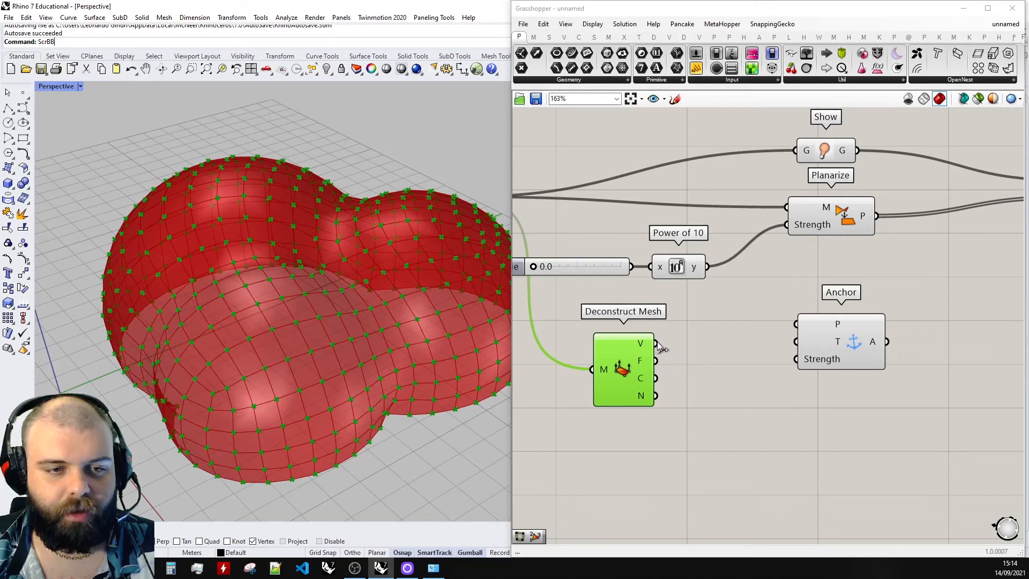
pyautogui.moveTo(619, 357); pyautogui.dragTo(777, 320)
pyautogui.click(678, 328)
pyautogui.moveTo(648, 344); pyautogui.dragTo(796, 325)
pyautogui.moveTo(831, 331); pyautogui.dragTo(820, 344)
pyautogui.click(770, 272)
# - Duplicate the slider and Power of 10 pair below Deconstruct Mesh and connect it to Anchor's Strength input
pyautogui.scroll(-3, 770, 271)
pyautogui.scroll(1, 719, 292)
pyautogui.scroll(1, 719, 291)
pyautogui.moveTo(546, 230); pyautogui.dragTo(804, 355)
pyautogui.click(749, 374)
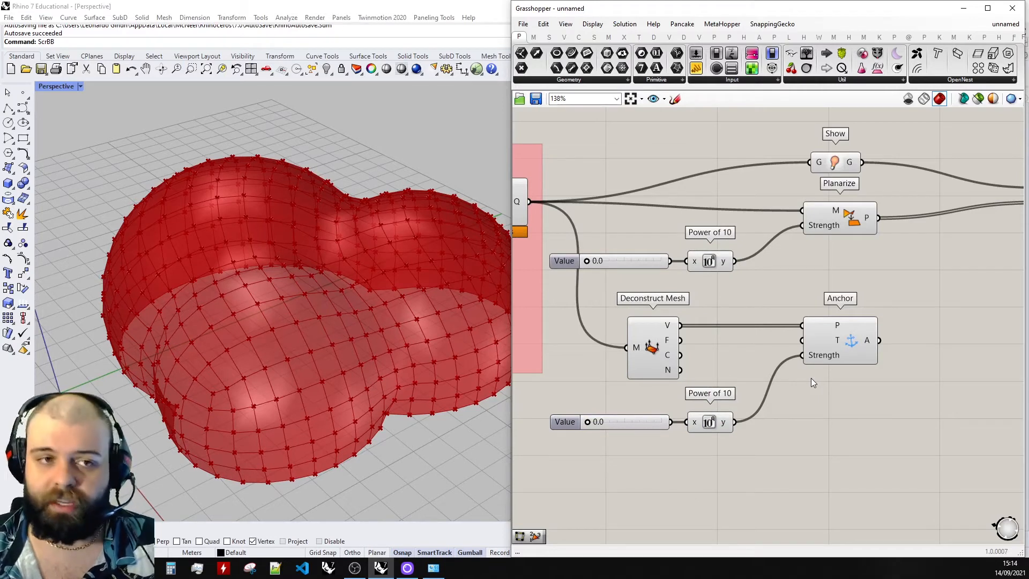
# - Connect the Anchor goal's output to the Merge component's D3 input
pyautogui.scroll(-3, 693, 366)
pyautogui.scroll(3, 838, 343)
pyautogui.click(769, 359)
pyautogui.click(805, 347)
pyautogui.moveTo(797, 359); pyautogui.dragTo(952, 236)
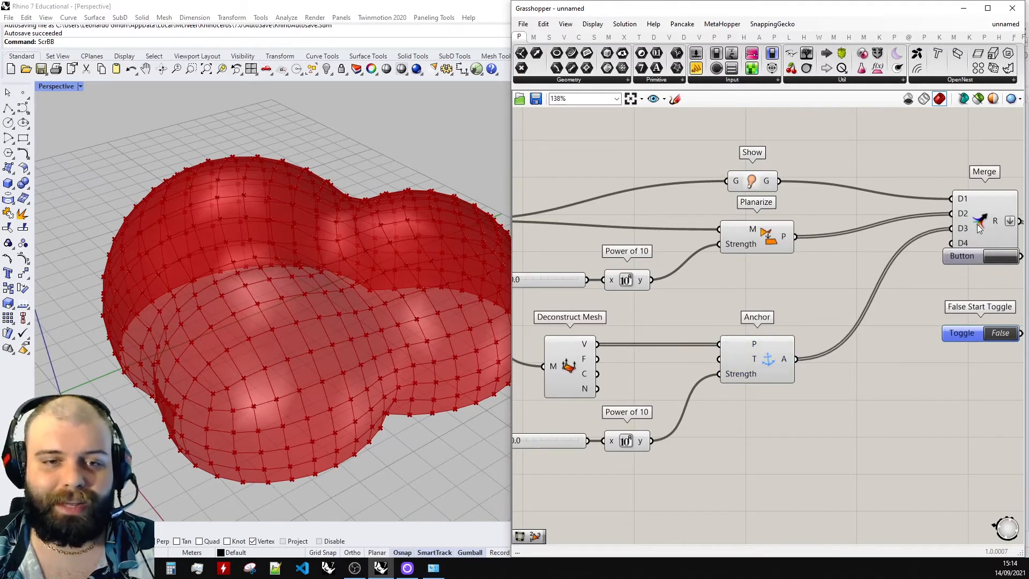
pyautogui.scroll(-2, 872, 233)
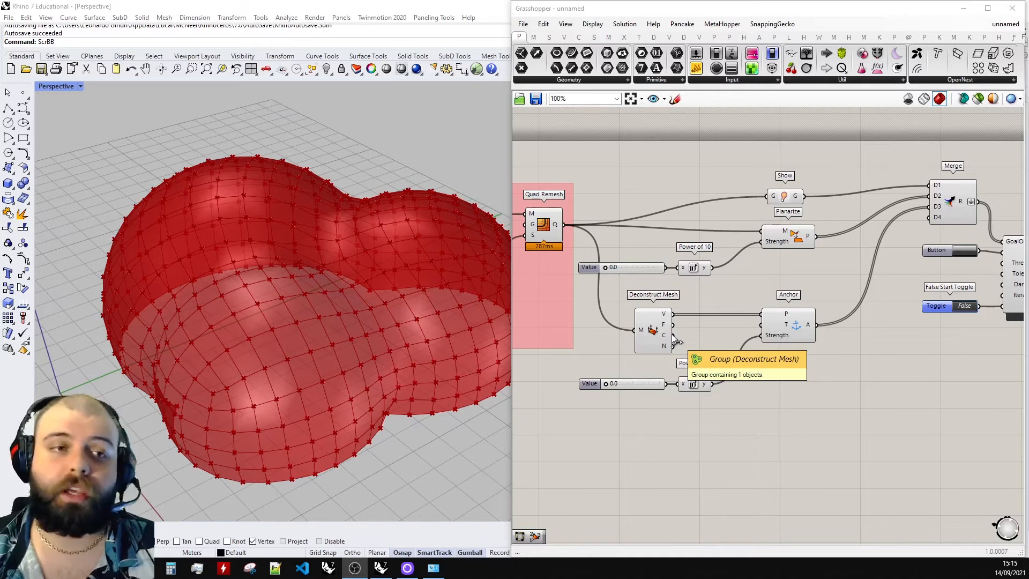
# - Add a List Item component beside BouncySolver and connect the solver's O output to its list input (L)
pyautogui.scroll(-5, 631, 268)
pyautogui.scroll(7, 732, 262)
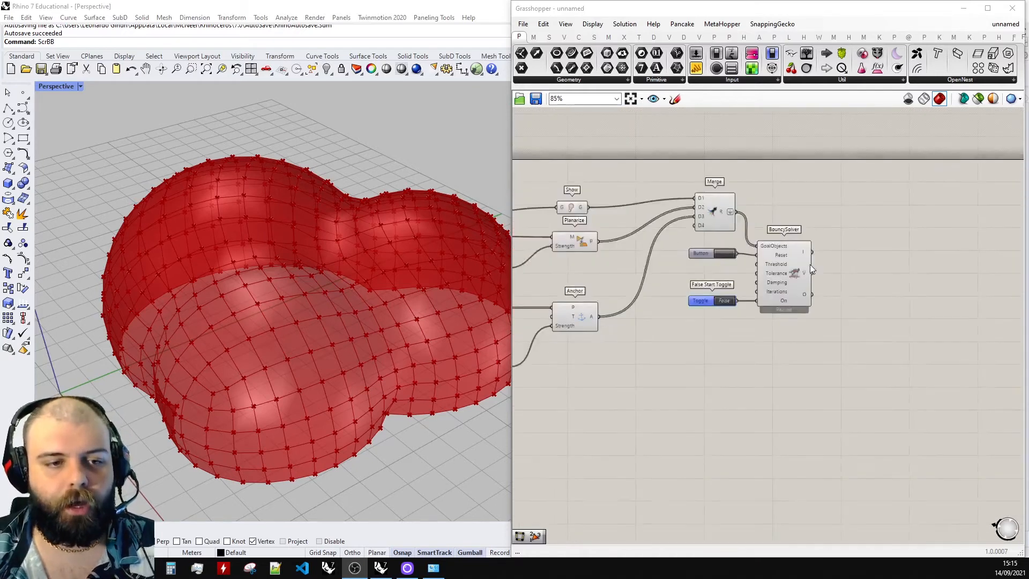
pyautogui.doubleClick(885, 314)
pyautogui.write('list item')
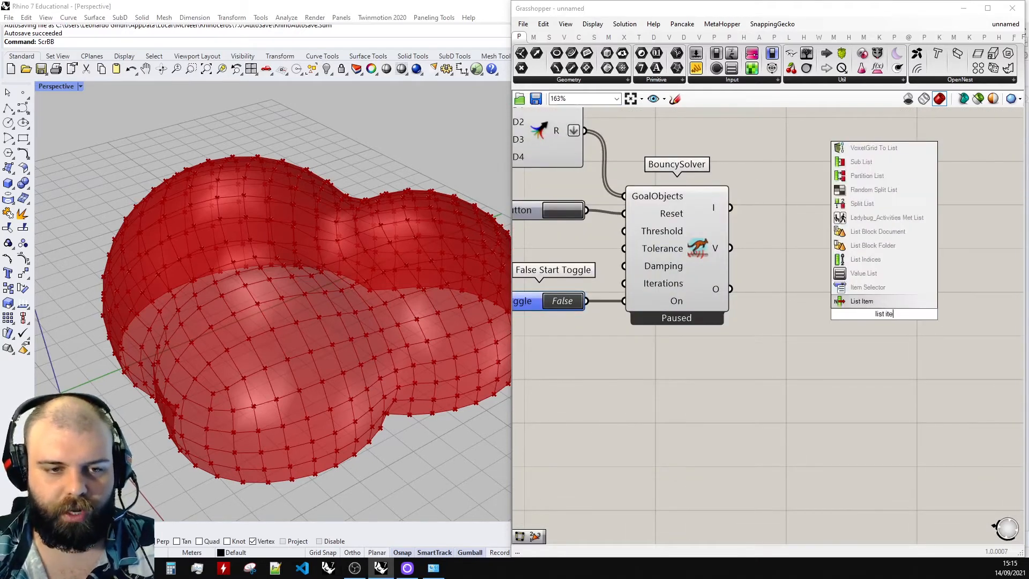
pyautogui.press('Return')
pyautogui.moveTo(731, 289); pyautogui.dragTo(855, 297)
# - Hide the previews of the components from Quad Remesh through BouncySolver, leaving List Item's preview on
pyautogui.scroll(-5, 849, 275)
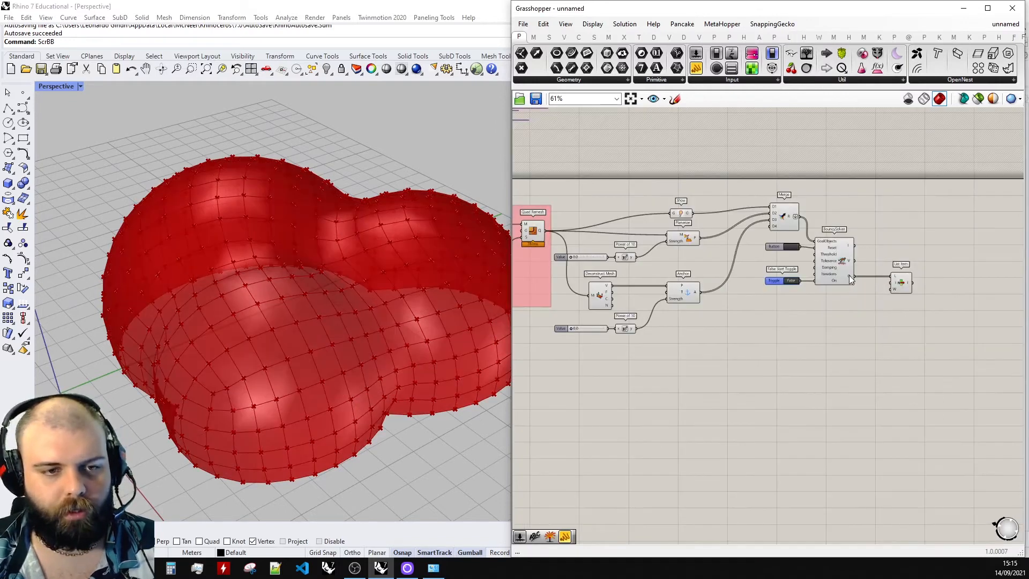
pyautogui.moveTo(853, 373); pyautogui.dragTo(573, 191)
pyautogui.middleClick(599, 196)
pyautogui.click(634, 162)
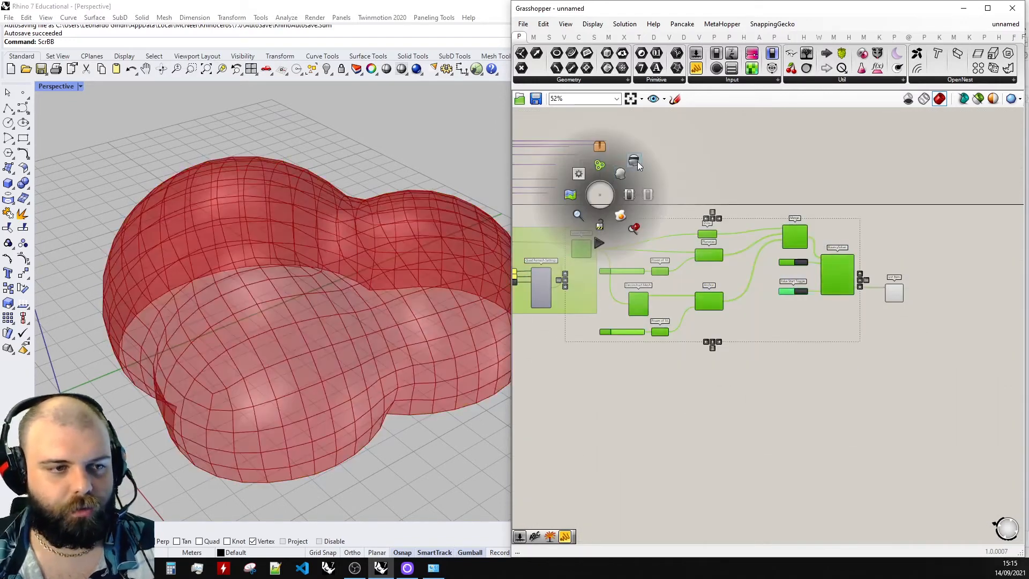
pyautogui.click(638, 163)
pyautogui.moveTo(338, 322); pyautogui.dragTo(366, 283, button='right')
pyautogui.scroll(5, 751, 301)
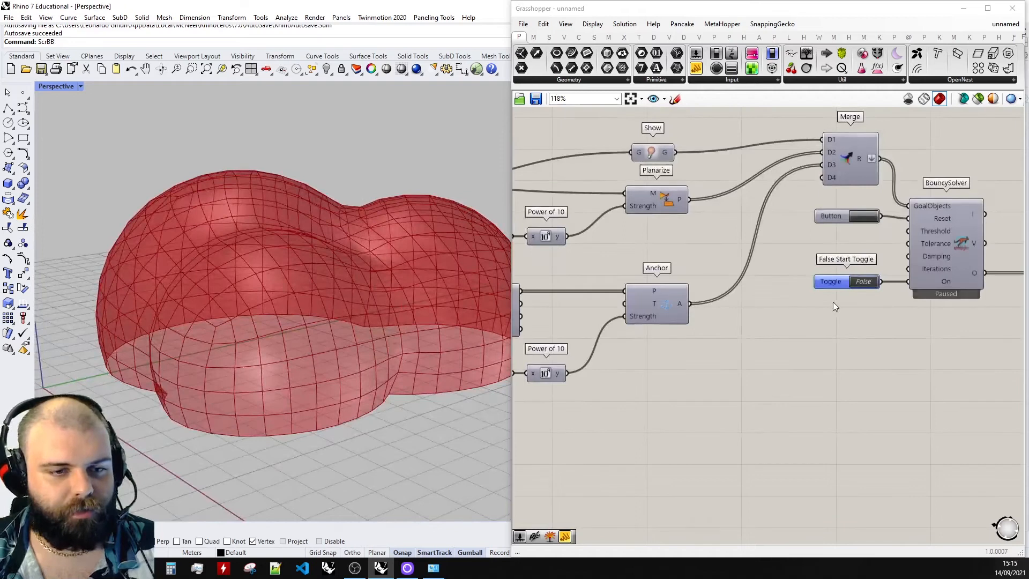
# - Start BouncySolver by switching its toggle to True, and move List Item closer to the solver
pyautogui.doubleClick(853, 315)
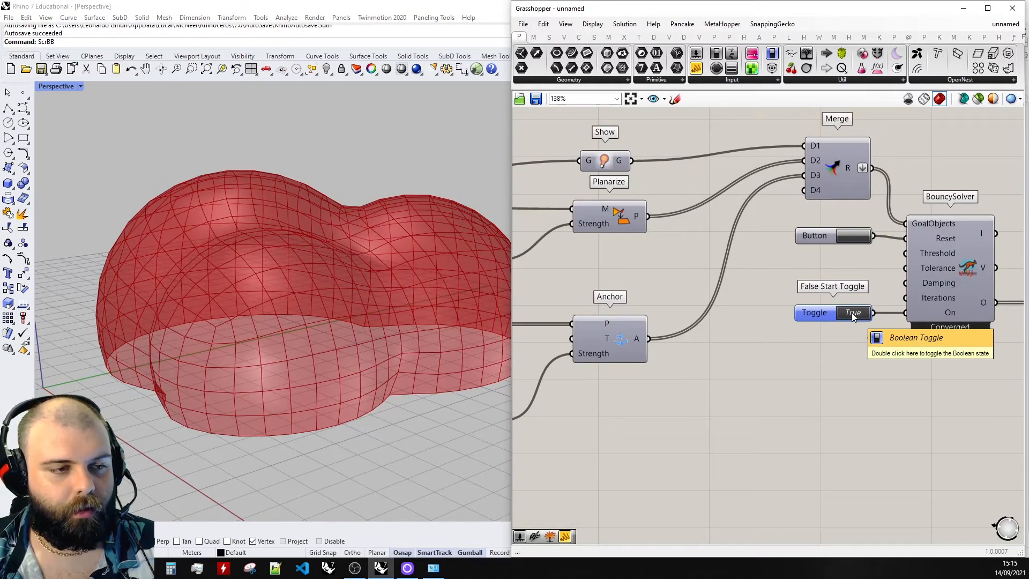
pyautogui.scroll(-3, 934, 310)
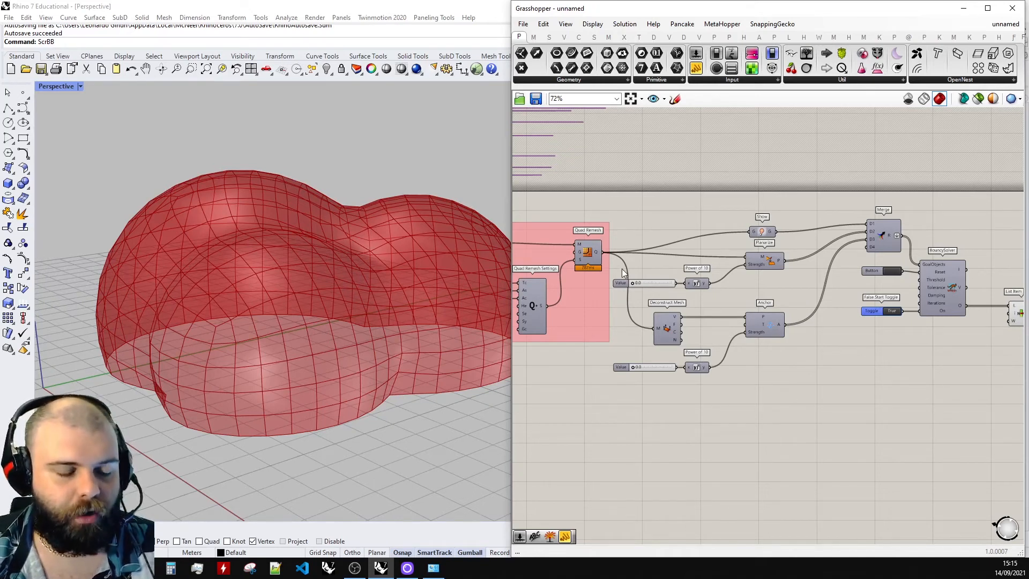
pyautogui.moveTo(395, 272); pyautogui.dragTo(367, 301, button='right')
pyautogui.scroll(-5, 737, 280)
pyautogui.scroll(8, 799, 292)
pyautogui.moveTo(859, 283); pyautogui.dragTo(828, 282)
pyautogui.click(897, 288)
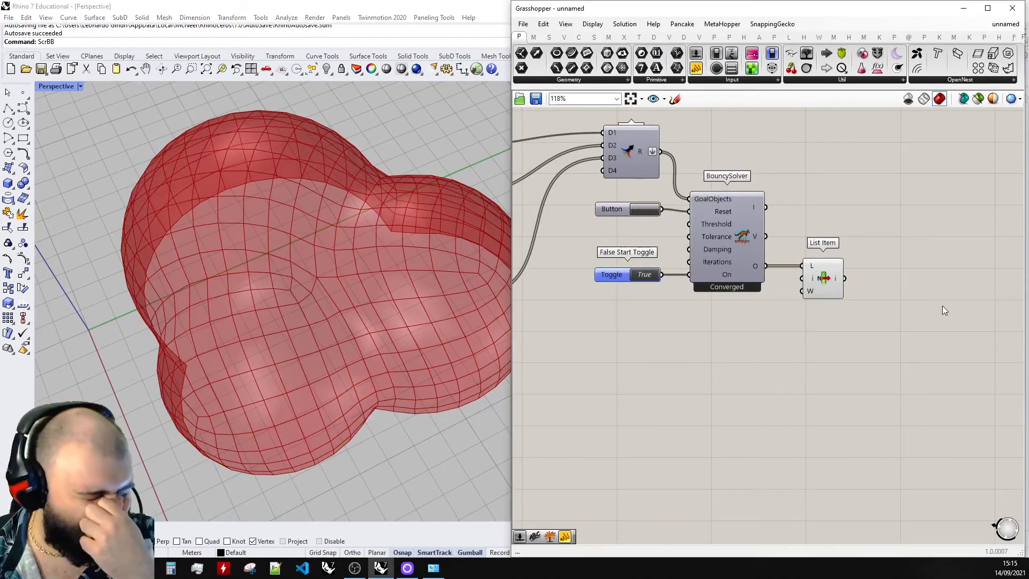
# - Add a PlanarityAnalysis component and connect List Item's output to its mesh input (M)
pyautogui.doubleClick(941, 320)
pyautogui.write('planarity')
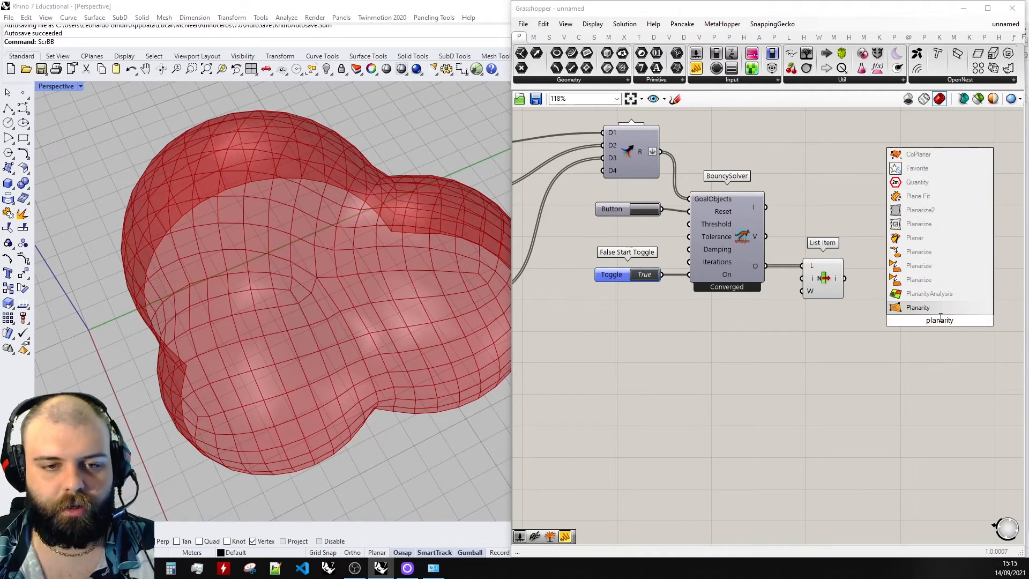
pyautogui.click(929, 294)
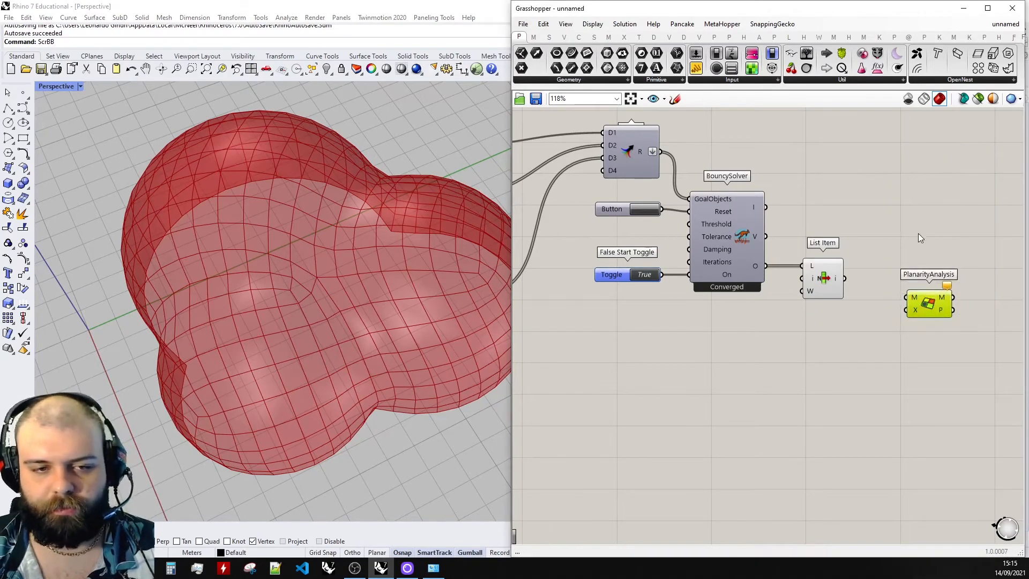
pyautogui.scroll(3, 951, 243)
pyautogui.moveTo(781, 270); pyautogui.dragTo(868, 309)
pyautogui.moveTo(885, 317); pyautogui.dragTo(872, 331)
pyautogui.click(820, 357)
# - Hide the List Item preview so that only the PlanarityAnalysis colouring is displayed on the dome
pyautogui.scroll(-6, 311, 266)
pyautogui.moveTo(312, 267); pyautogui.dragTo(357, 240, button='right')
pyautogui.scroll(7, 320, 300)
pyautogui.moveTo(320, 300)
pyautogui.mouseDown(button='right')
pyautogui.moveTo(297, 278)
pyautogui.moveTo(307, 308)
pyautogui.mouseUp(button='right')
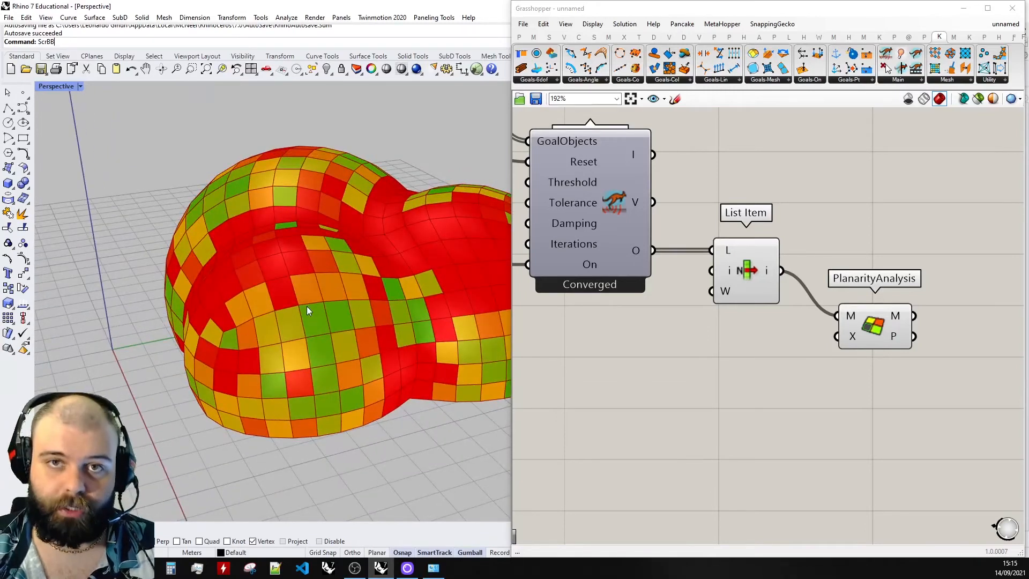
pyautogui.moveTo(767, 376); pyautogui.dragTo(702, 235)
pyautogui.middleClick(730, 191)
pyautogui.click(765, 159)
pyautogui.click(803, 157)
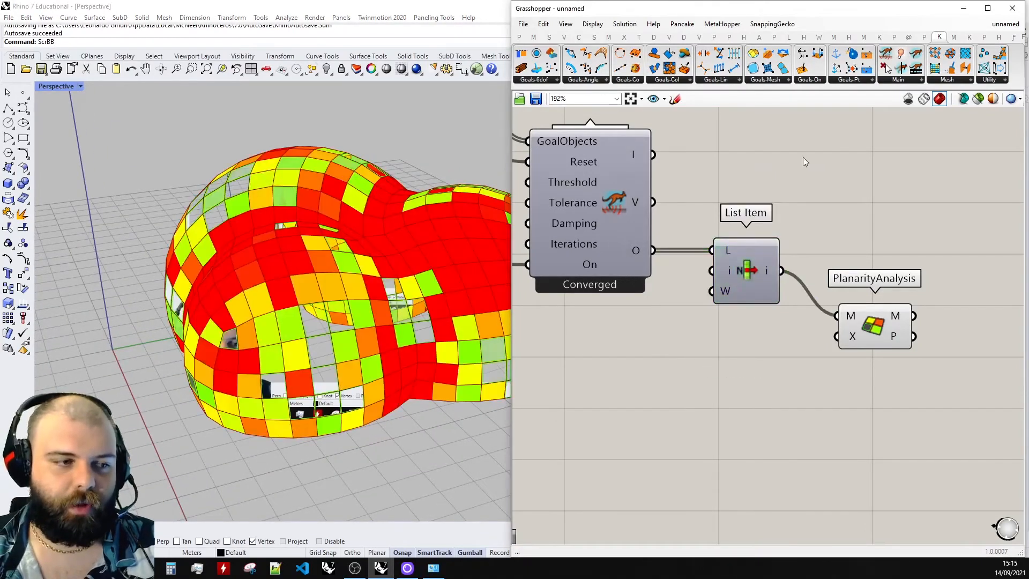
# - Examine the planarity colours of the dome's quad faces from several angles and distances
pyautogui.scroll(2, 350, 329)
pyautogui.scroll(8, 349, 329)
pyautogui.scroll(-9, 317, 285)
pyautogui.moveTo(327, 236); pyautogui.dragTo(400, 259, button='right')
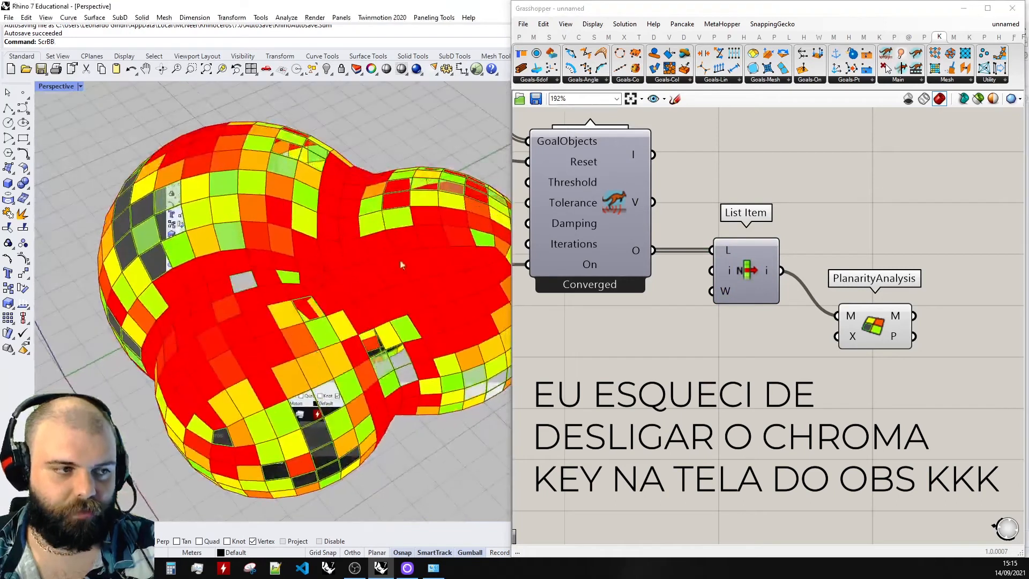
pyautogui.scroll(5, 332, 266)
pyautogui.scroll(-8, 382, 252)
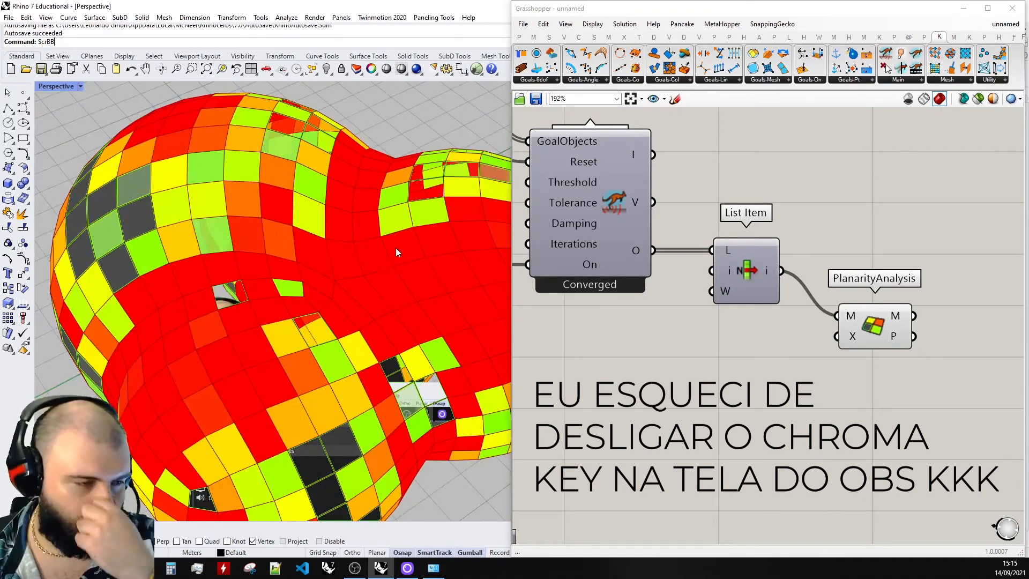
pyautogui.moveTo(369, 306); pyautogui.dragTo(494, 264, button='right')
pyautogui.scroll(-5, 419, 271)
pyautogui.moveTo(408, 271); pyautogui.dragTo(283, 315, button='right')
pyautogui.scroll(5, 339, 275)
pyautogui.scroll(-6, 202, 340)
pyautogui.scroll(9, 268, 109)
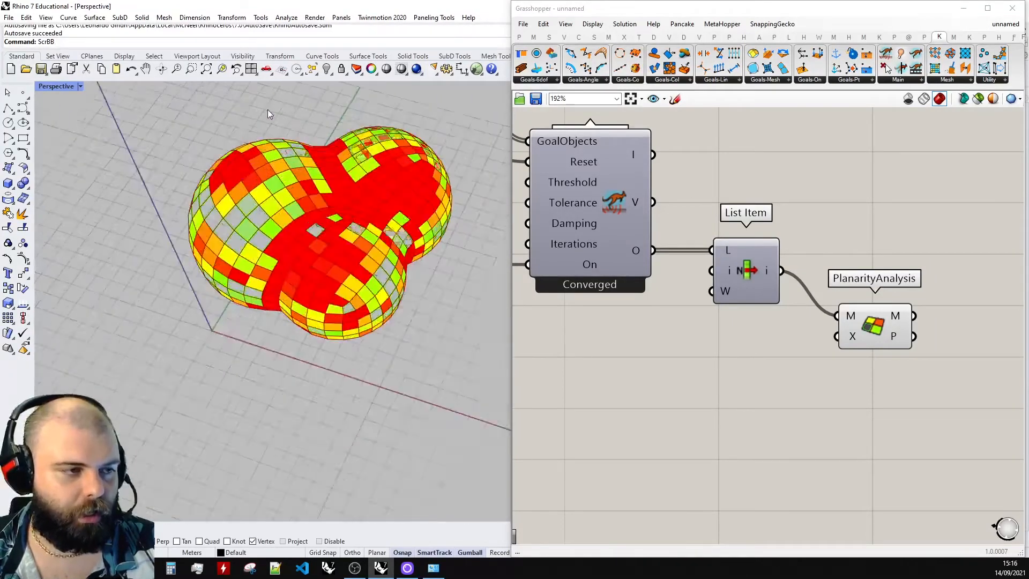
pyautogui.scroll(-6, 462, 207)
pyautogui.moveTo(397, 310); pyautogui.dragTo(345, 258, button='right')
pyautogui.scroll(6, 454, 253)
pyautogui.scroll(-3, 465, 246)
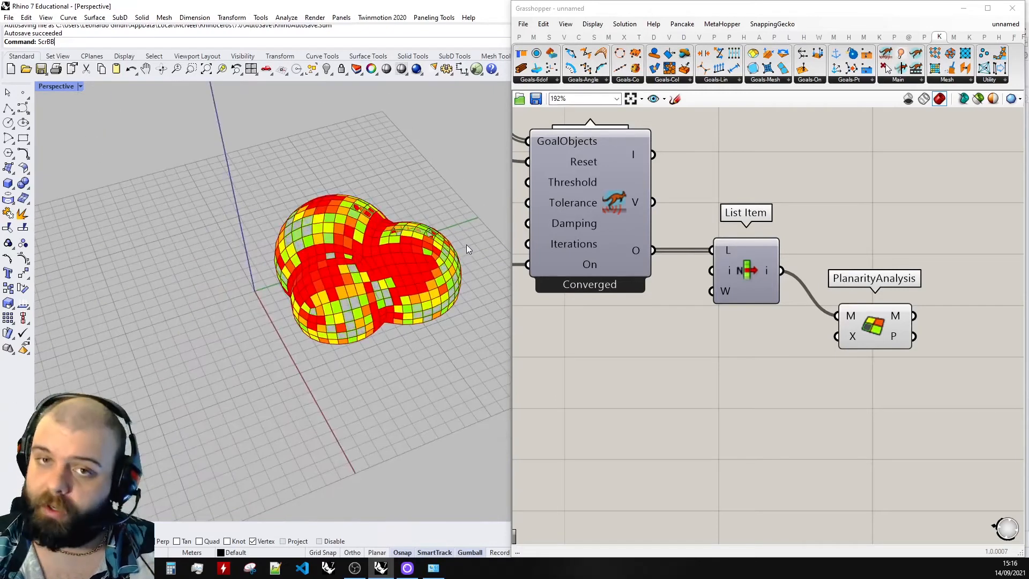
# - Set the slider driving the Anchor strength to 2.0 and check the coloured dome
pyautogui.scroll(-7, 911, 286)
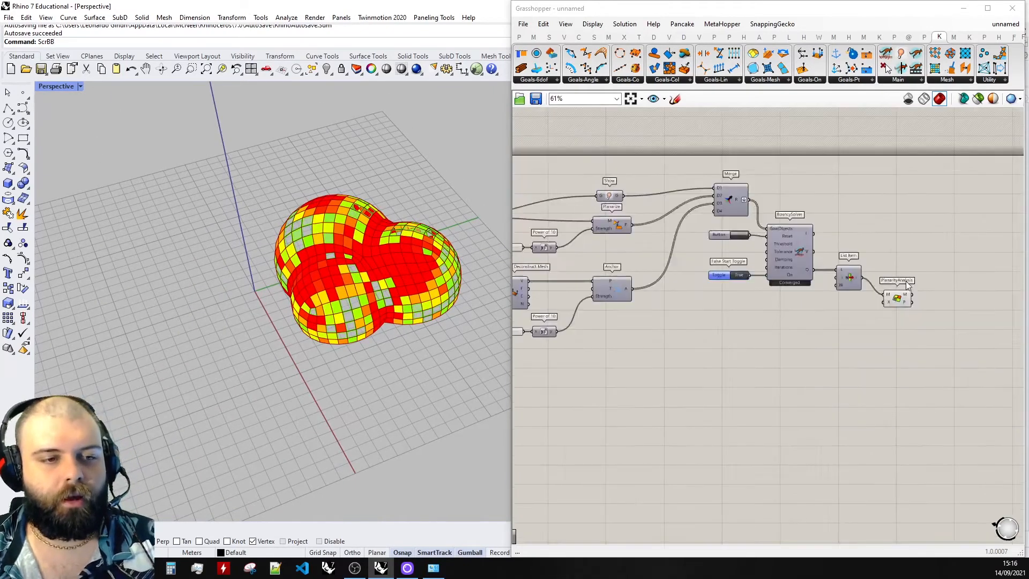
pyautogui.scroll(6, 550, 259)
pyautogui.scroll(-5, 734, 295)
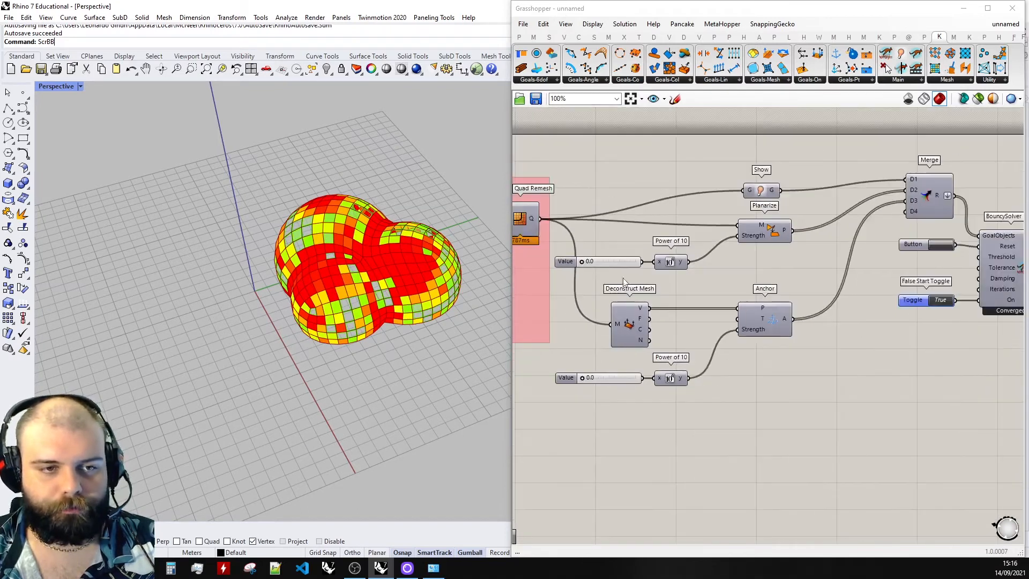
pyautogui.scroll(5, 640, 356)
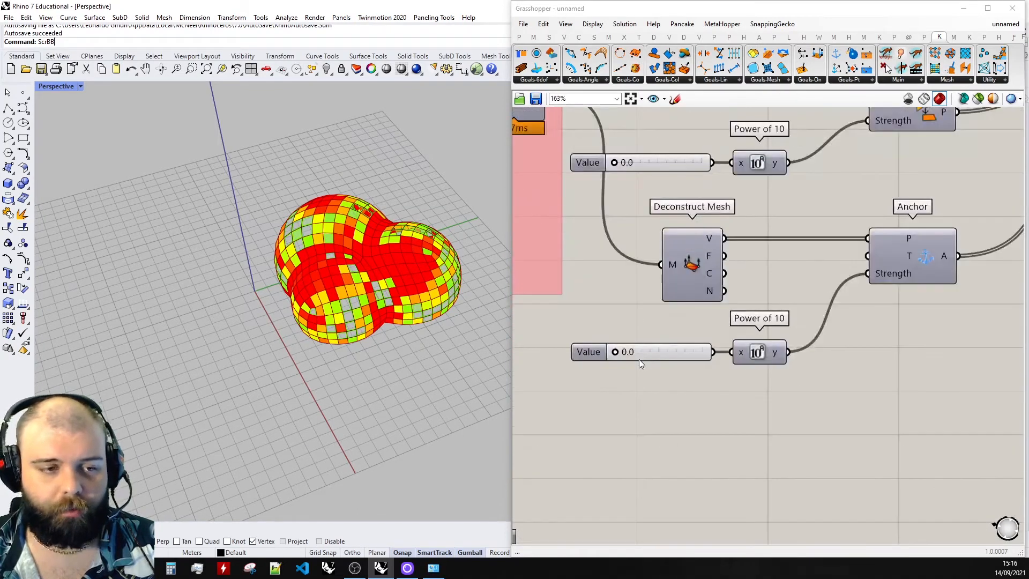
pyautogui.scroll(3, 624, 358)
pyautogui.moveTo(608, 358); pyautogui.dragTo(634, 358)
pyautogui.scroll(6, 385, 349)
pyautogui.moveTo(385, 349); pyautogui.dragTo(465, 327, button='right')
pyautogui.scroll(-5, 414, 319)
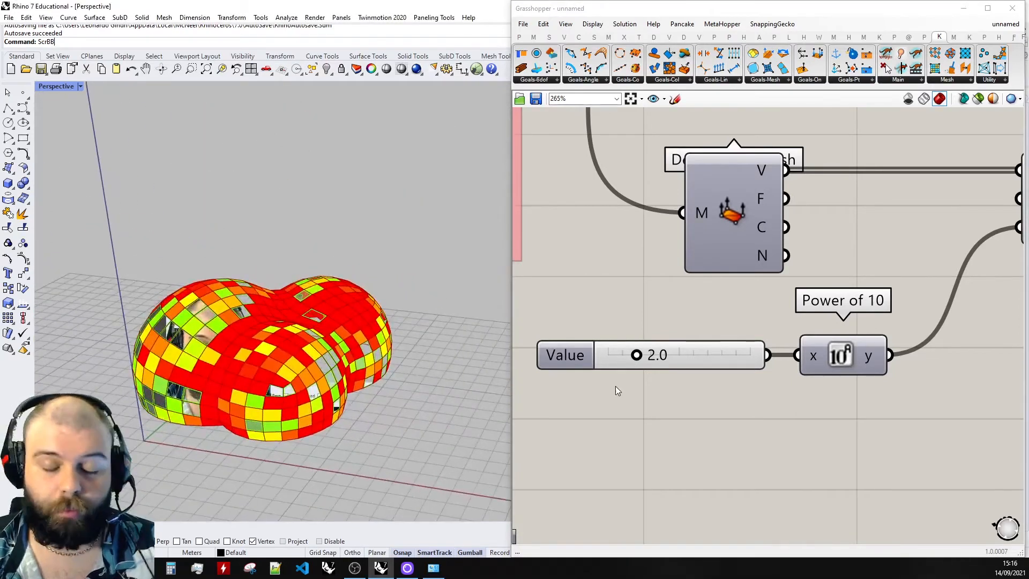
# - Set the slider driving the Planarize strength to 4.6
pyautogui.scroll(-4, 616, 387)
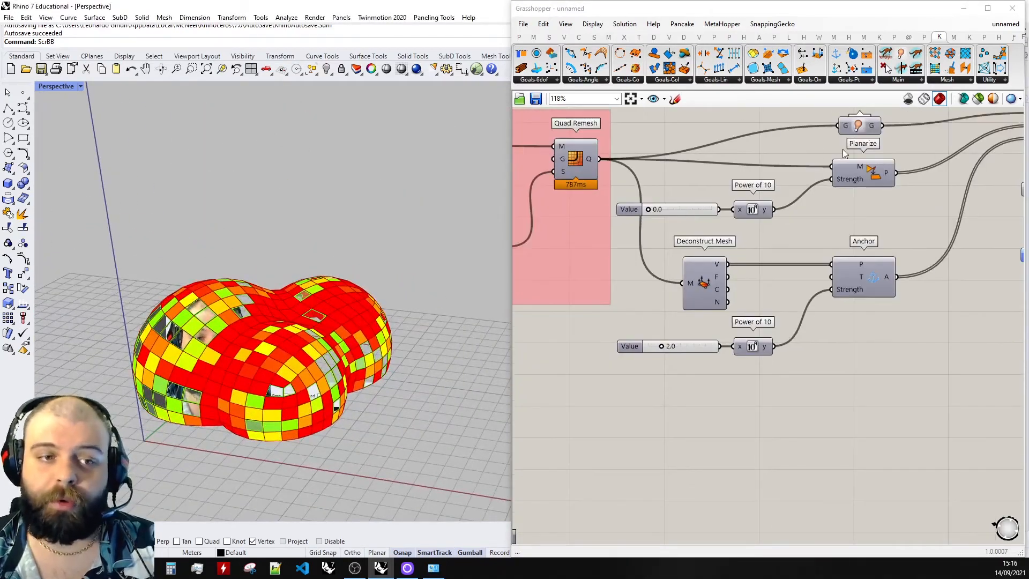
pyautogui.scroll(3, 843, 243)
pyautogui.moveTo(621, 241); pyautogui.dragTo(676, 246)
pyautogui.scroll(-7, 649, 284)
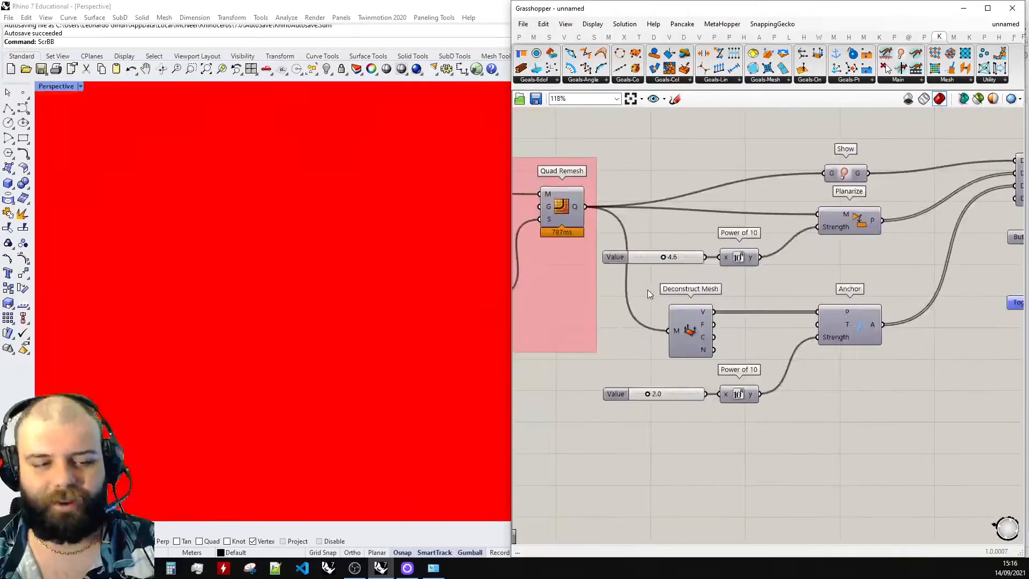
# - Switch the BouncySolver toggle to False and reset the simulation
pyautogui.scroll(5, 907, 285)
pyautogui.click(888, 316)
pyautogui.scroll(-4, 925, 289)
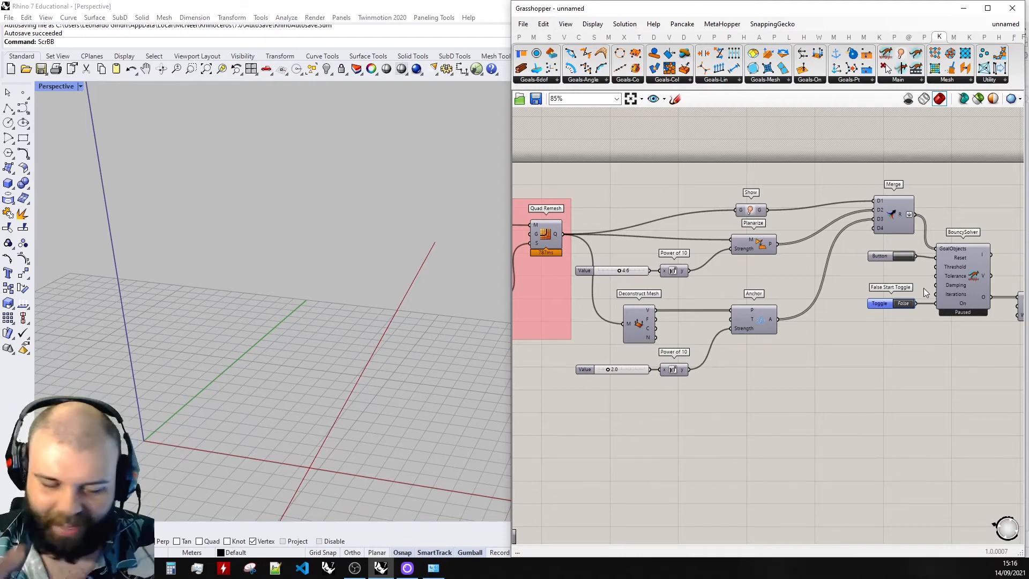
pyautogui.scroll(4, 924, 288)
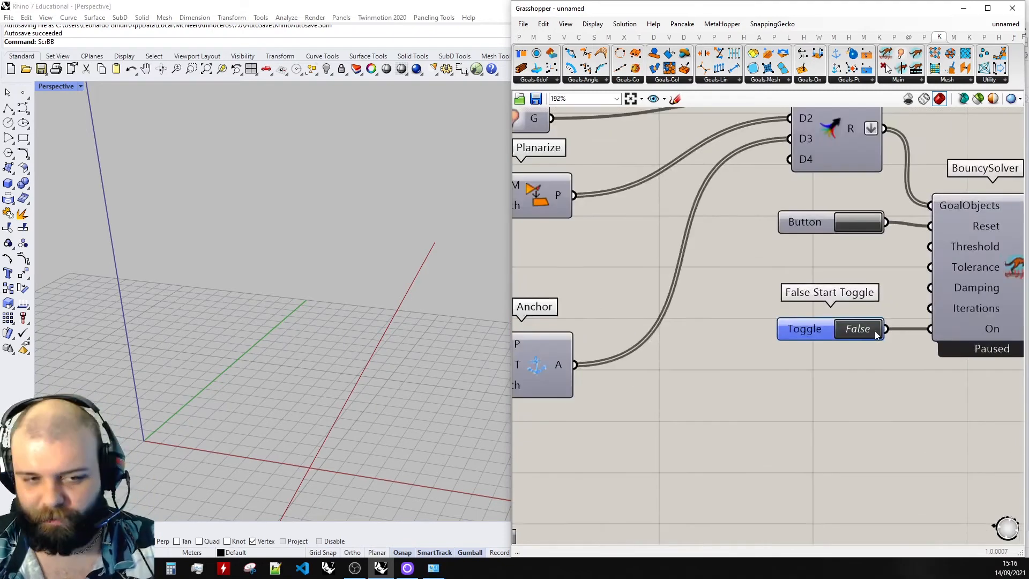
pyautogui.scroll(-3, 910, 314)
pyautogui.scroll(3, 913, 319)
pyautogui.scroll(-3, 855, 311)
pyautogui.scroll(4, 982, 307)
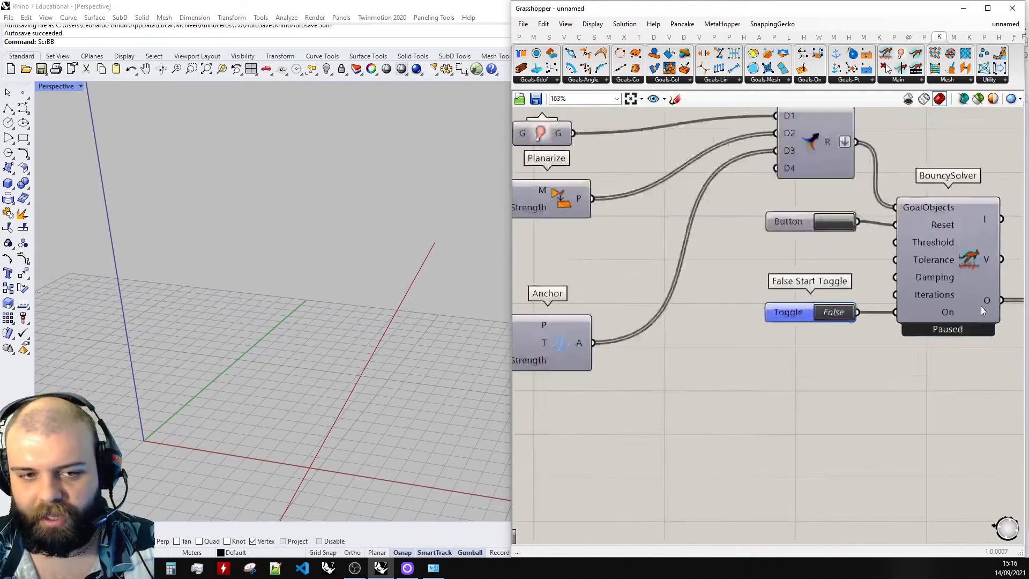
pyautogui.scroll(-4, 966, 302)
pyautogui.click(867, 243)
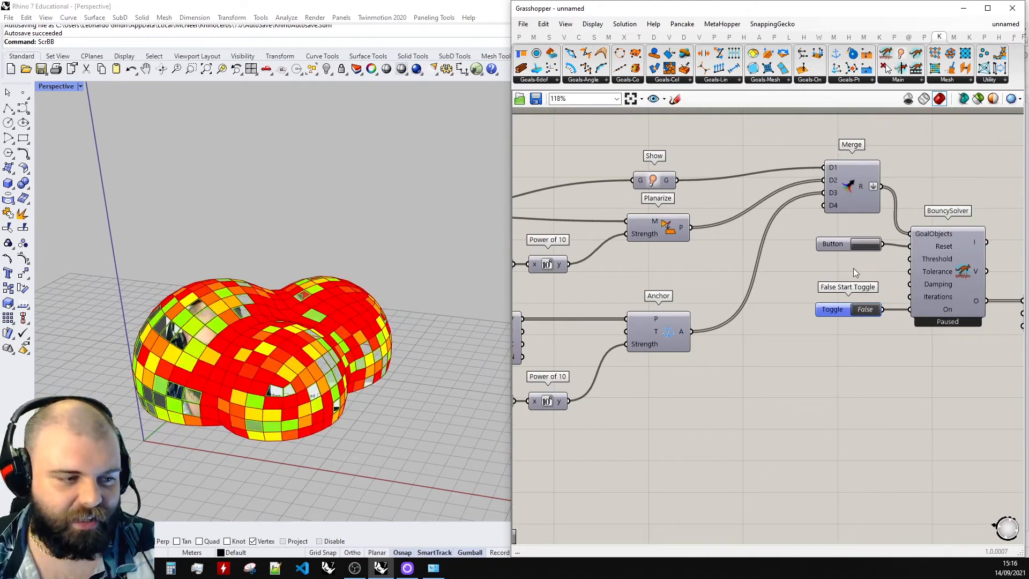
# - Set the slider driving the Anchor strength to 1.5
pyautogui.scroll(-4, 862, 272)
pyautogui.scroll(5, 674, 339)
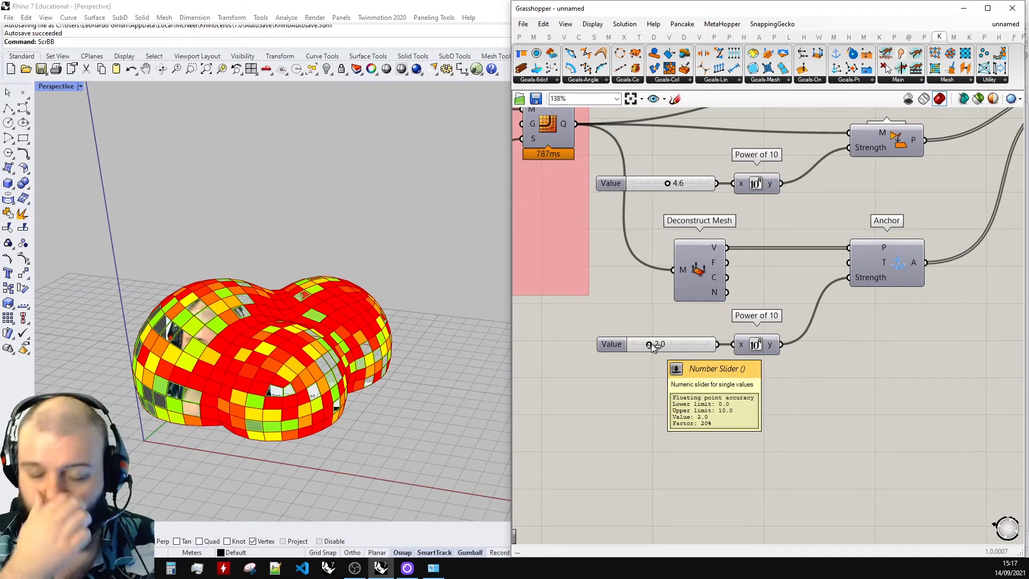
pyautogui.scroll(3, 616, 172)
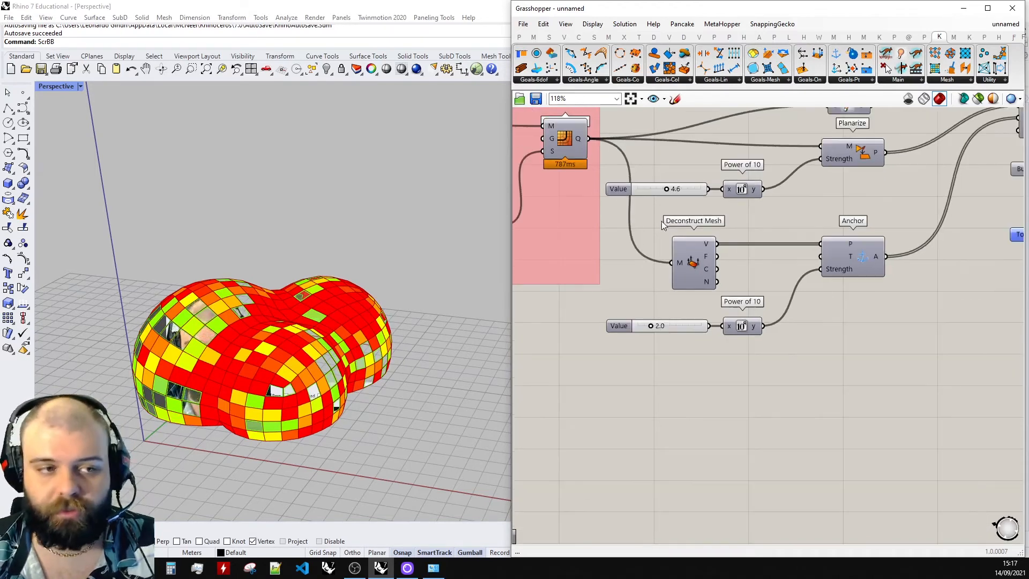
pyautogui.scroll(-3, 659, 373)
pyautogui.scroll(2, 654, 395)
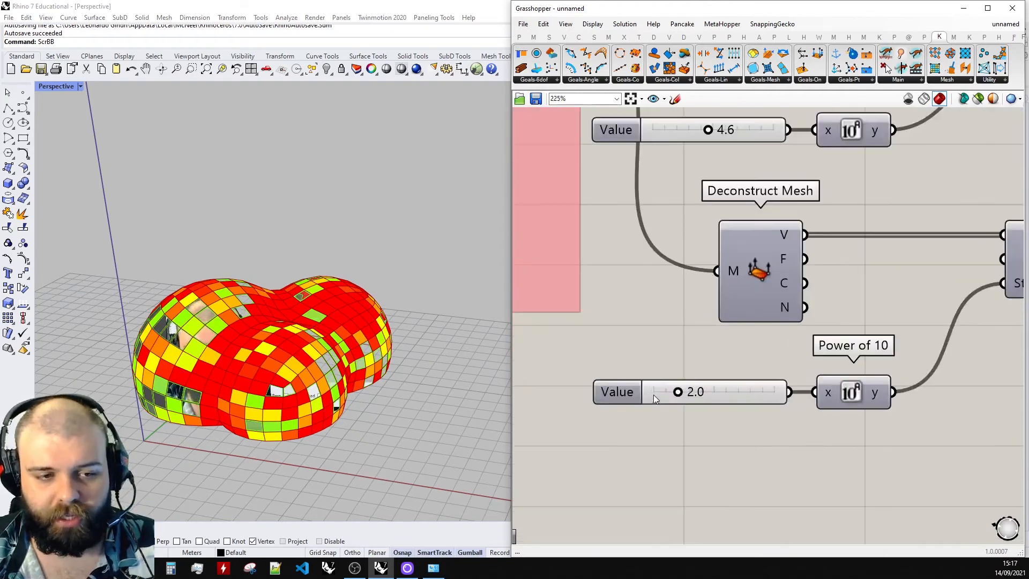
pyautogui.scroll(-3, 654, 395)
pyautogui.scroll(3, 687, 390)
pyautogui.doubleClick(703, 389)
pyautogui.write('1.5')
pyautogui.press('Return')
# - Set the slider driving the Planarize strength to 0.0 while the solver is paused
pyautogui.scroll(-4, 703, 388)
pyautogui.scroll(2, 723, 306)
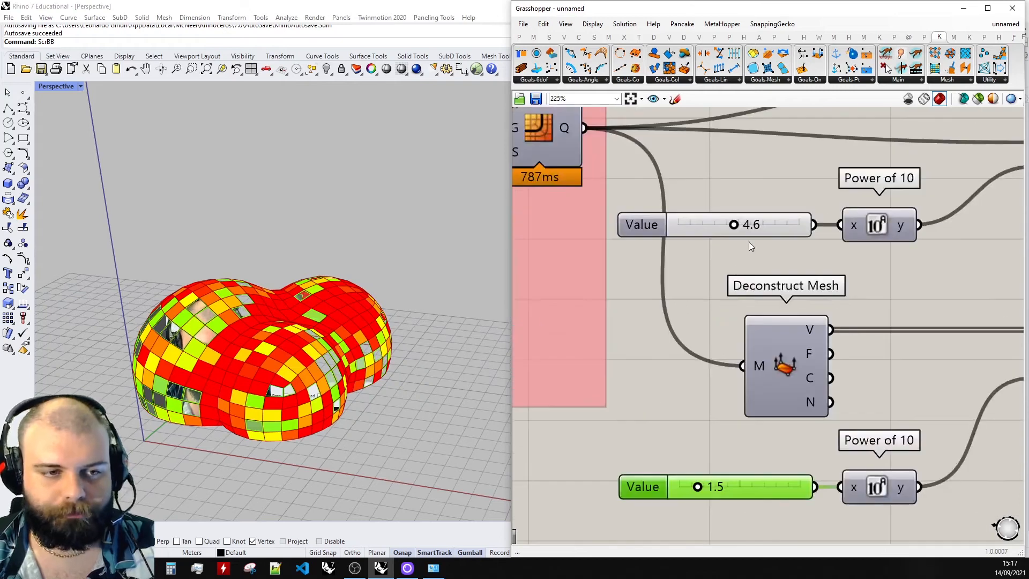
pyautogui.scroll(-2, 722, 229)
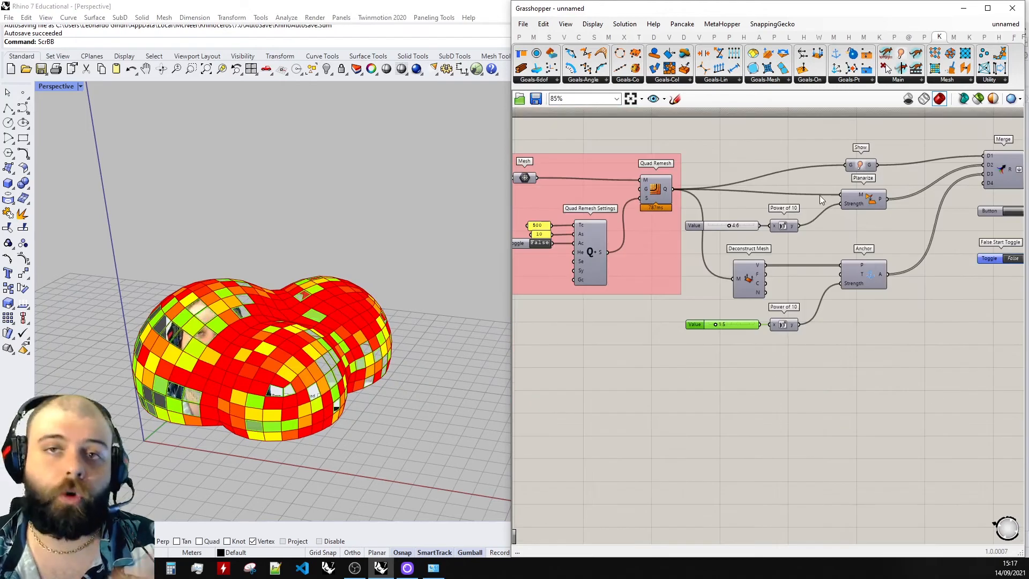
pyautogui.scroll(4, 742, 234)
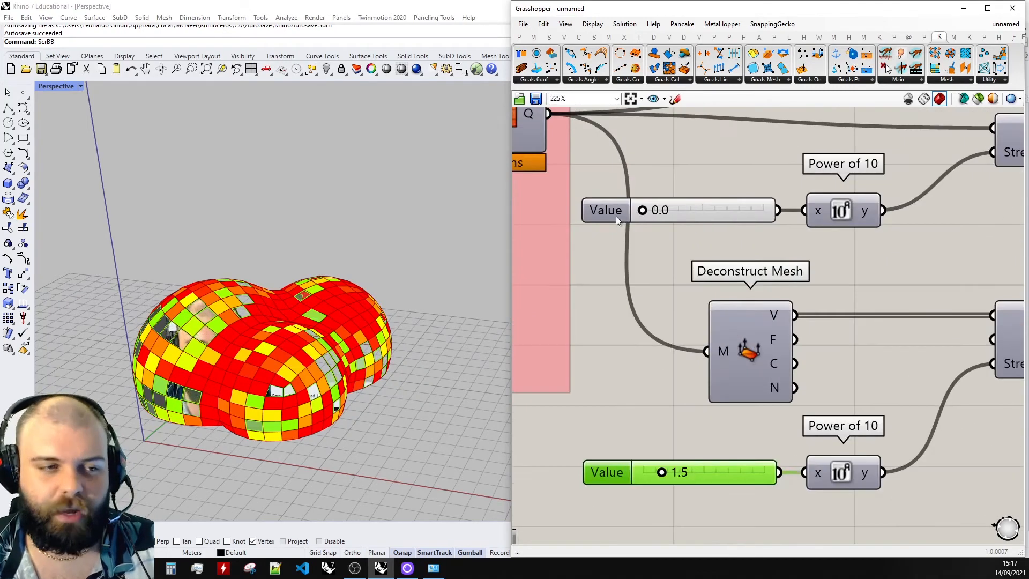
pyautogui.scroll(-5, 624, 222)
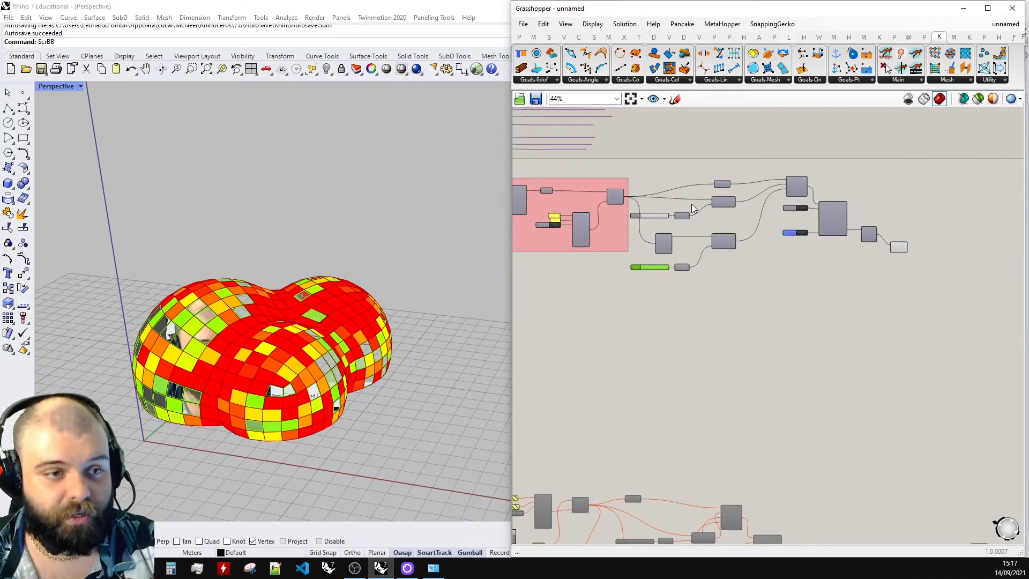
pyautogui.scroll(5, 691, 204)
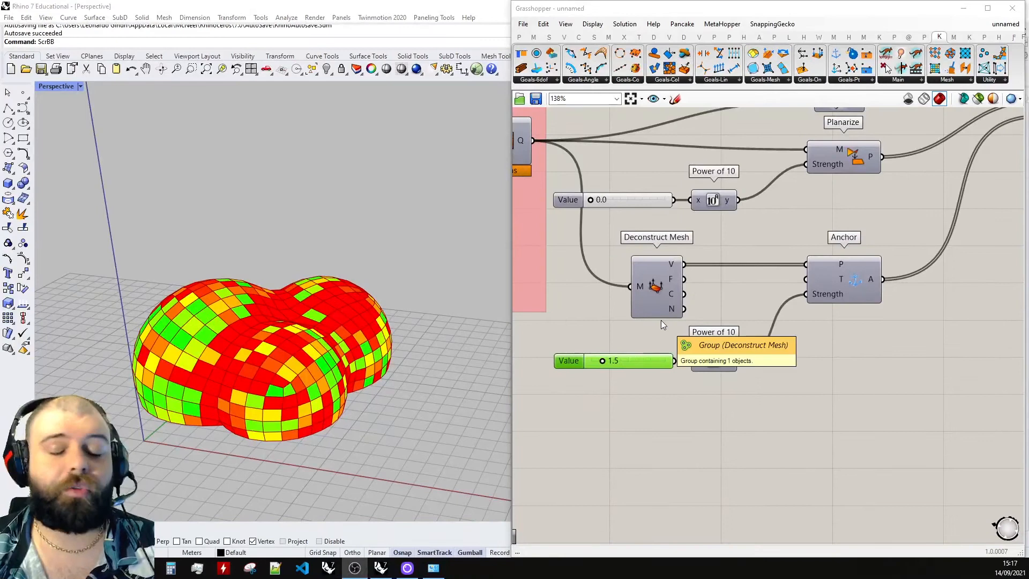
# - Add a Smooth goal component below the Anchor goal
pyautogui.scroll(-4, 733, 294)
pyautogui.scroll(2, 729, 239)
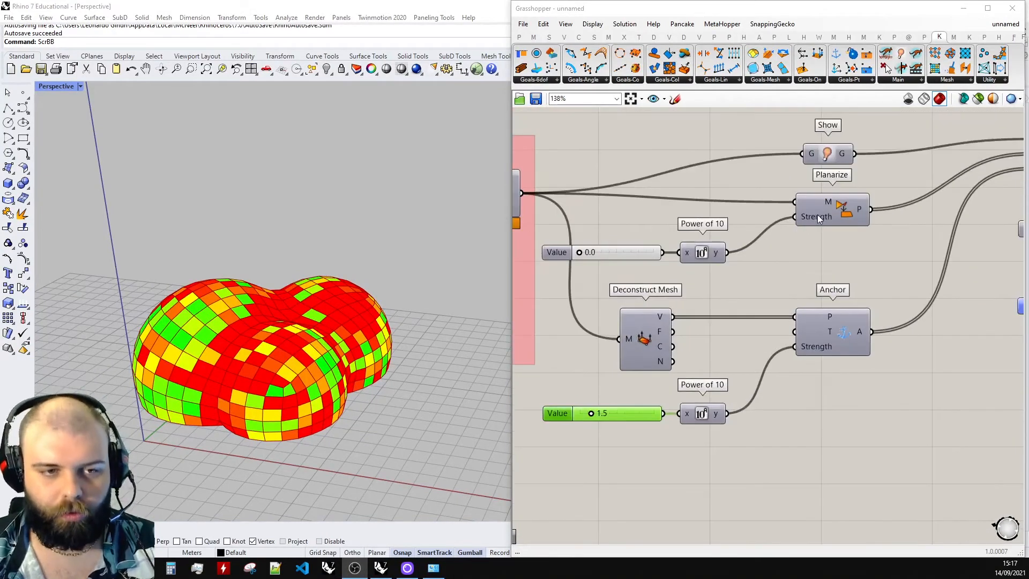
pyautogui.doubleClick(804, 386)
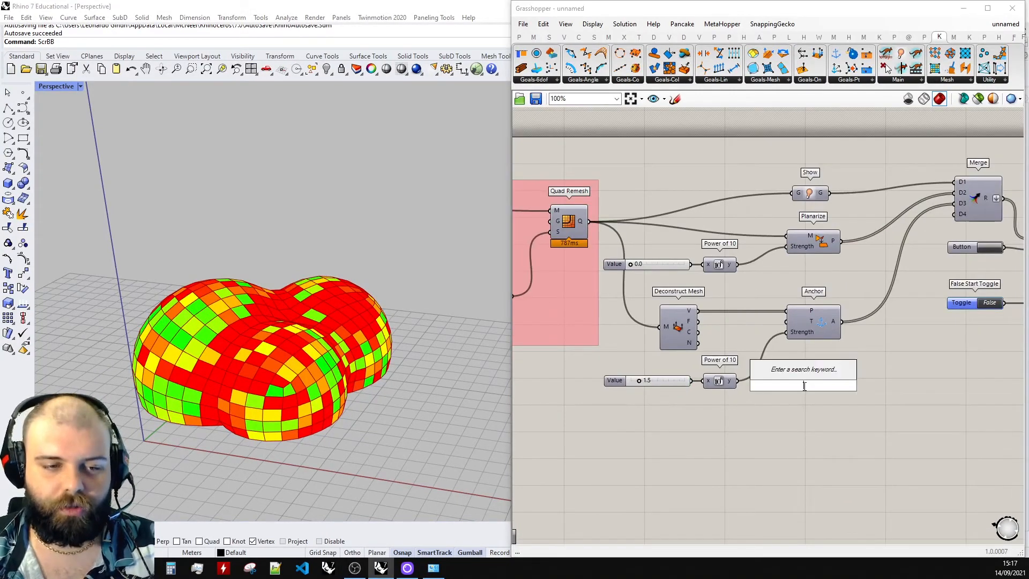
pyautogui.write('smooth')
pyautogui.click(805, 358)
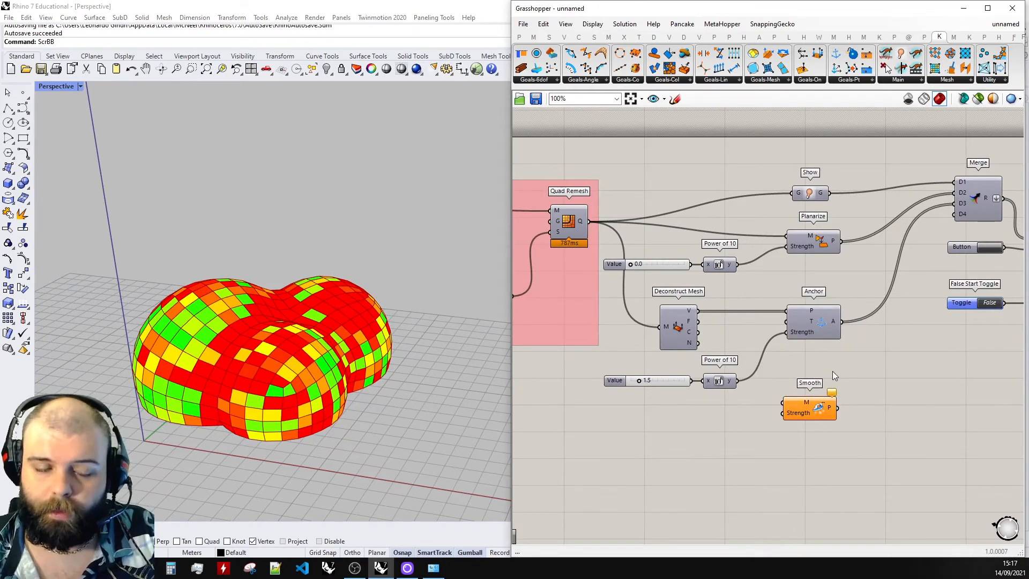
pyautogui.moveTo(824, 397); pyautogui.dragTo(824, 386)
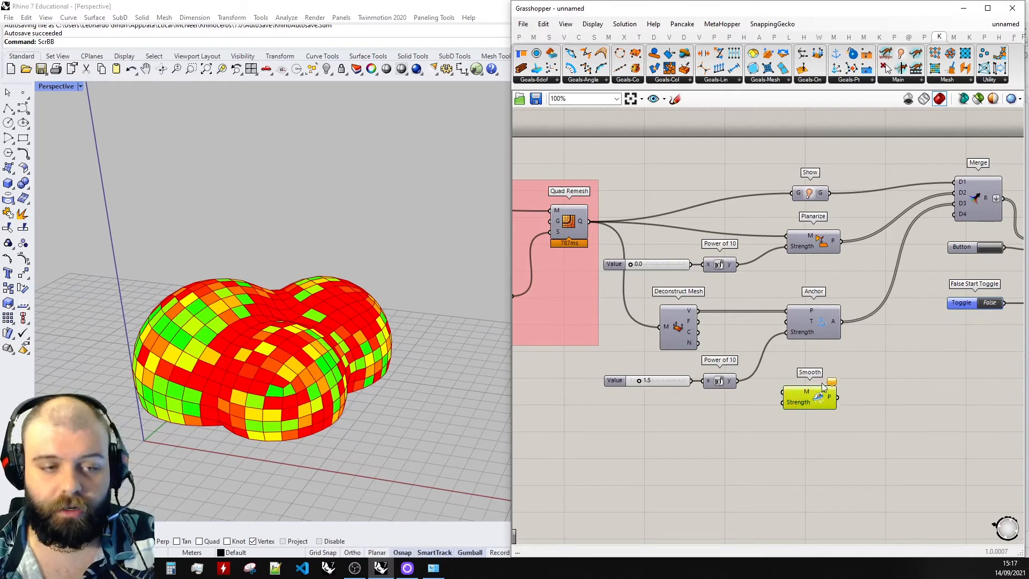
# - Connect the Quad Remesh output Q to the Smooth goal's mesh input M
pyautogui.scroll(-1, 817, 310)
pyautogui.scroll(2, 690, 377)
pyautogui.click(801, 363)
pyautogui.moveTo(599, 179); pyautogui.dragTo(827, 379)
# - Duplicate the Anchor's slider and Power of 10, connect the copy to Smooth's Strength input and set its slider to 0.0
pyautogui.moveTo(760, 412); pyautogui.dragTo(733, 388, button='right')
pyautogui.moveTo(733, 389); pyautogui.dragTo(669, 336)
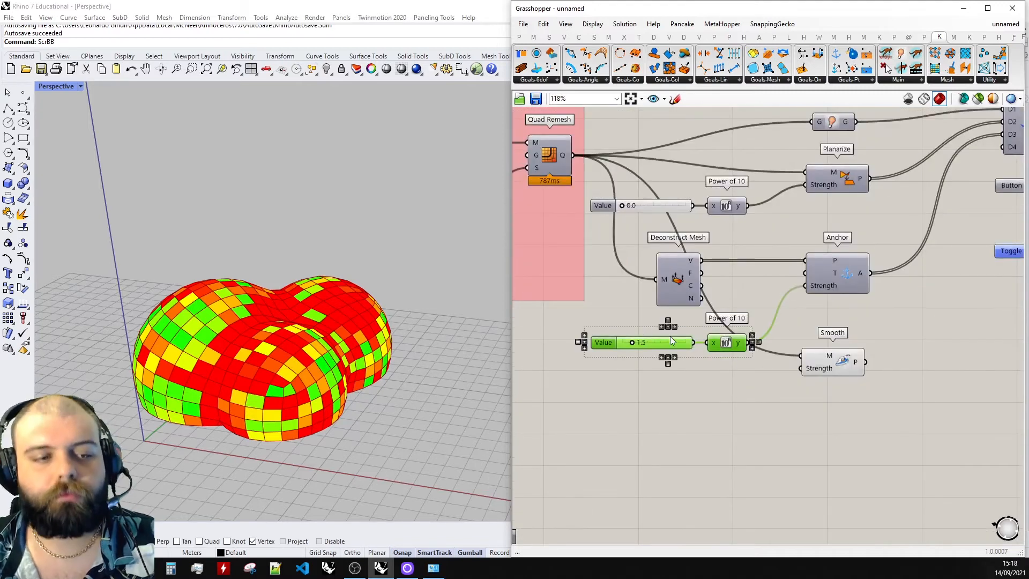
pyautogui.keyDown('alt'); pyautogui.moveTo(738, 346); pyautogui.dragTo(738, 395); pyautogui.keyUp('alt')
pyautogui.click(757, 394)
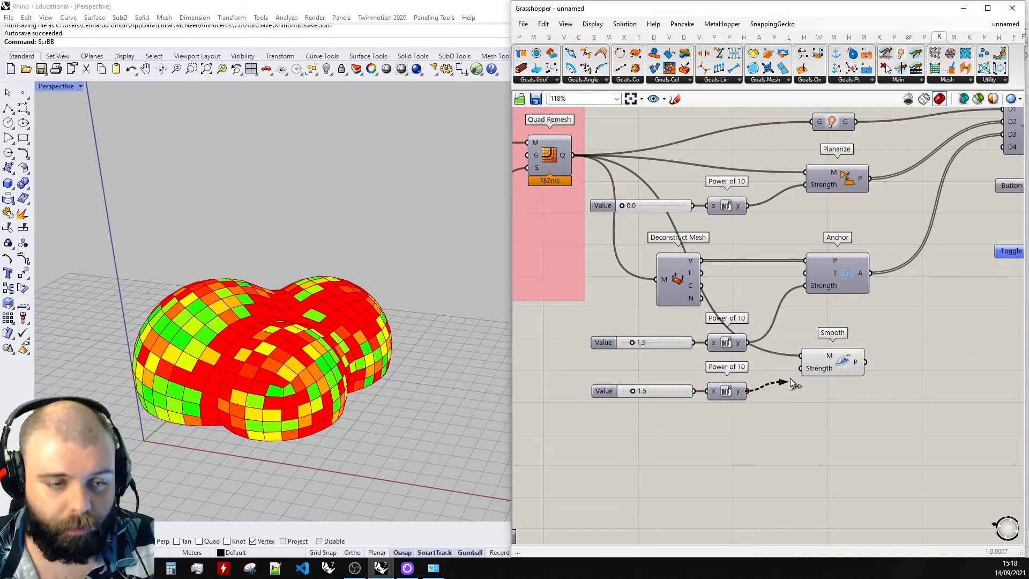
# - Connect the Smooth goal's output to the D4 input of the Merge component
pyautogui.scroll(-2, 615, 395)
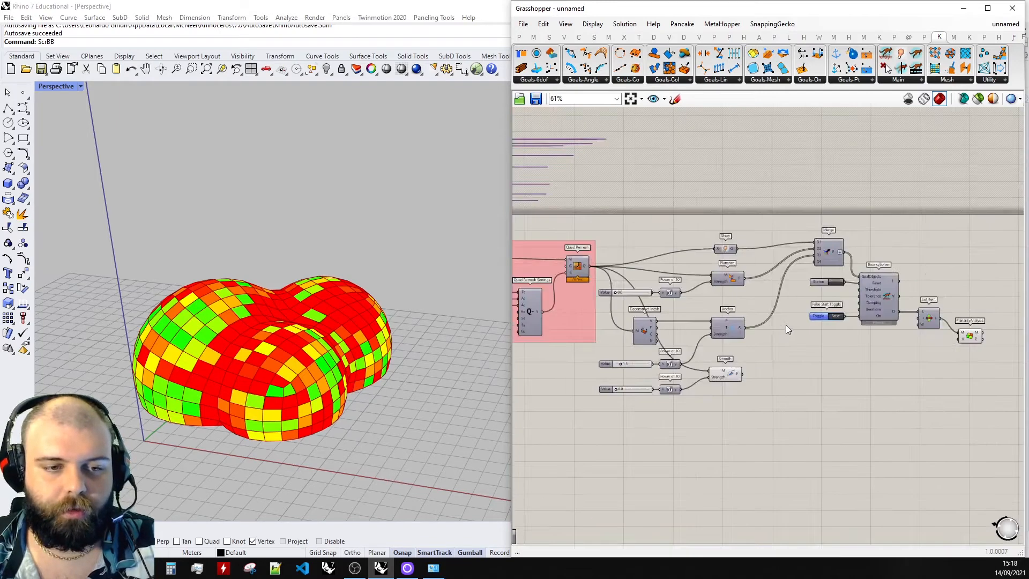
pyautogui.scroll(2, 786, 325)
pyautogui.moveTo(701, 418); pyautogui.dragTo(840, 203)
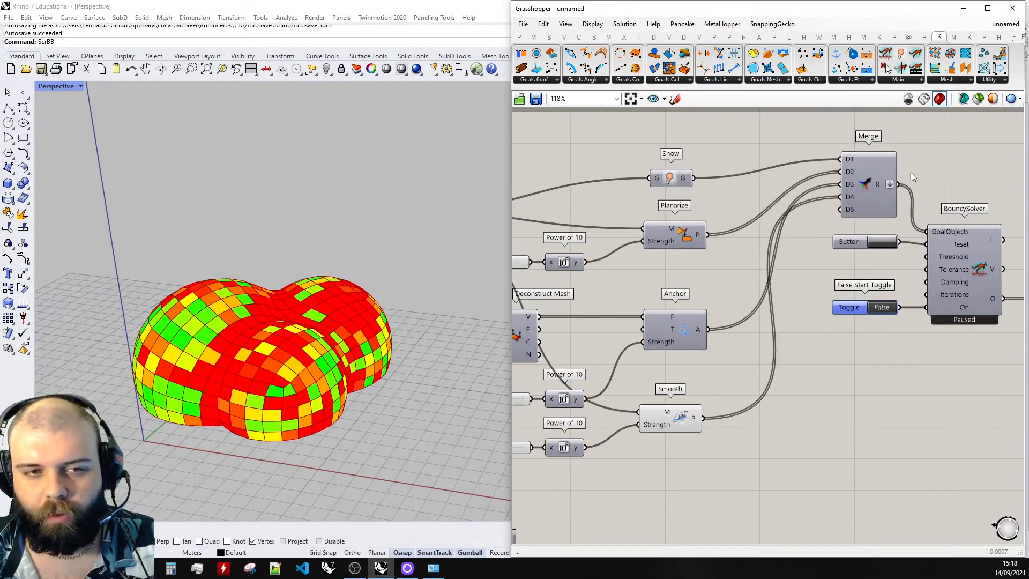
# - Start the BouncySolver by switching its toggle to True
pyautogui.scroll(4, 906, 177)
pyautogui.scroll(-2, 813, 251)
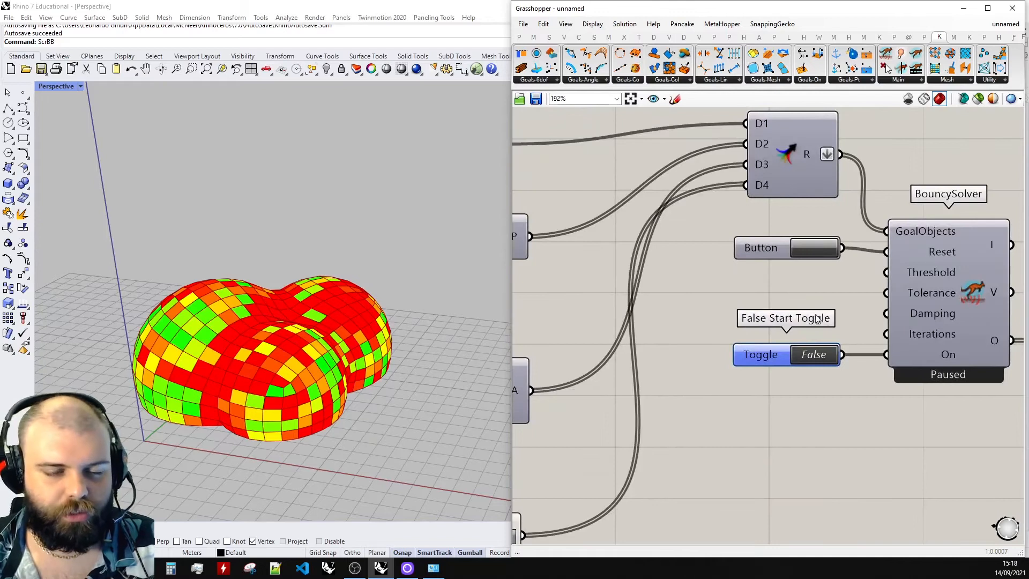
pyautogui.doubleClick(819, 356)
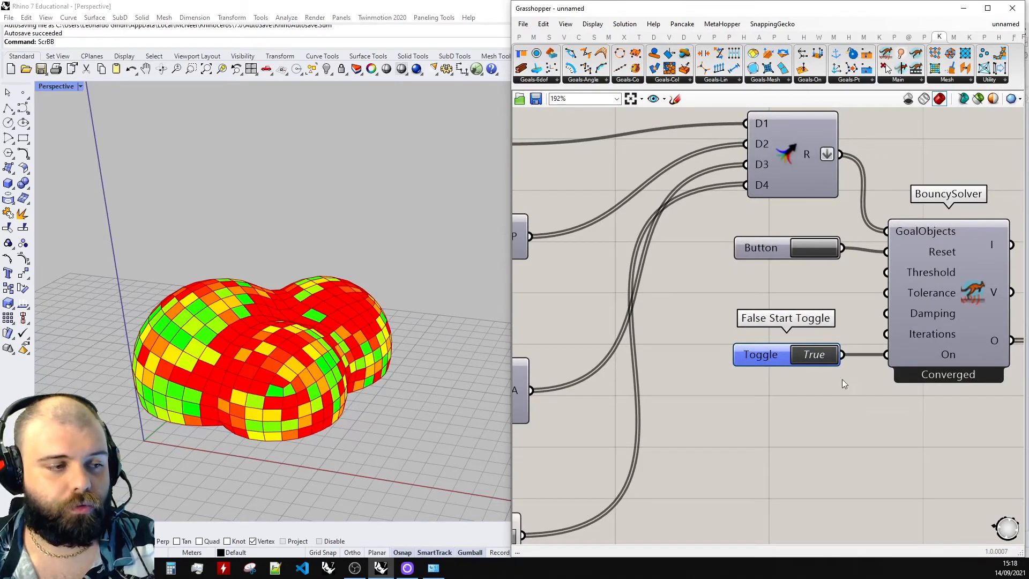
# - Set the sliders driving the Planarize and Smooth strengths to 2.4 each
pyautogui.scroll(-5, 938, 330)
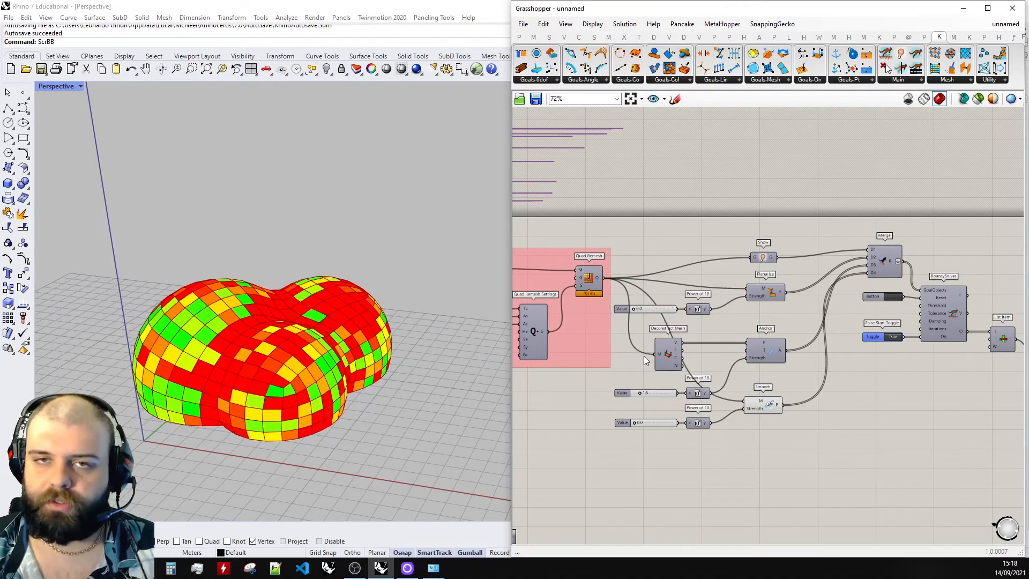
pyautogui.scroll(6, 628, 308)
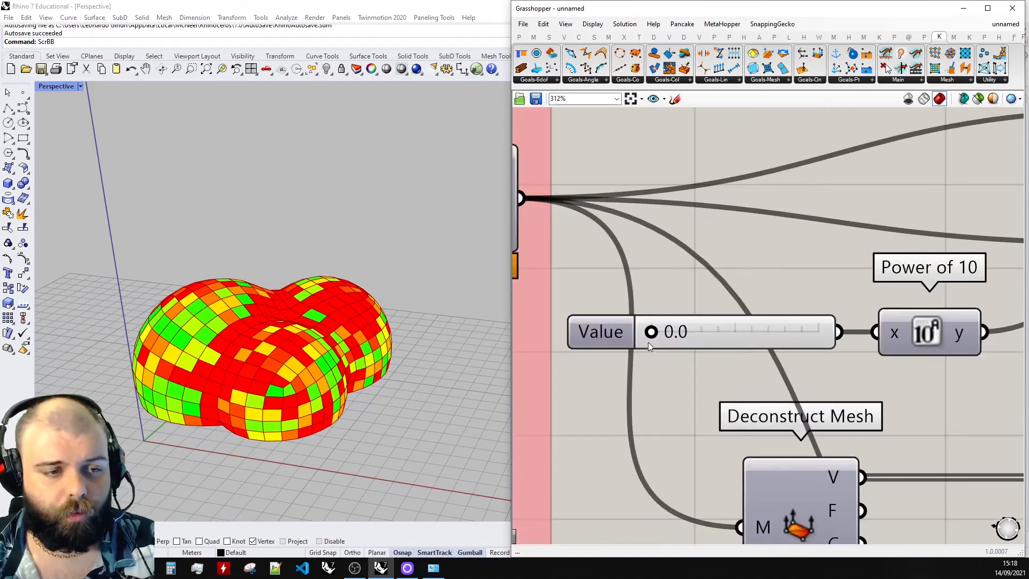
pyautogui.moveTo(653, 333); pyautogui.dragTo(690, 362)
pyautogui.scroll(-5, 693, 199)
pyautogui.scroll(5, 684, 396)
pyautogui.scroll(-3, 703, 300)
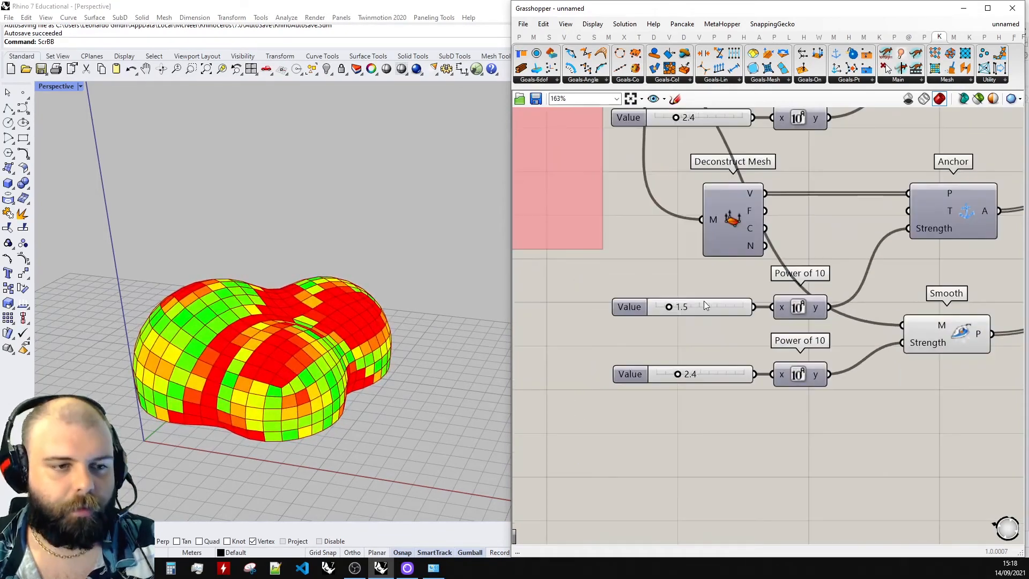
# - Set the Anchor strength slider to 3.2 and the Smooth strength slider to 2.6
pyautogui.scroll(4, 685, 316)
pyautogui.moveTo(632, 317); pyautogui.dragTo(658, 316)
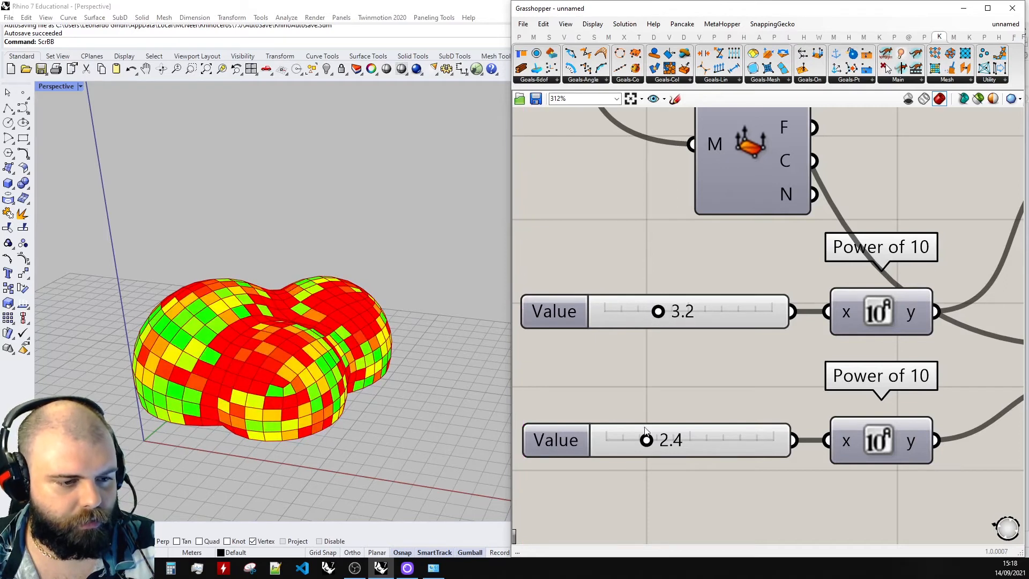
pyautogui.moveTo(651, 442); pyautogui.dragTo(653, 441)
# - Return the sliders driving the Planarize, Anchor and Smooth strengths to 0.0
pyautogui.scroll(-5, 652, 441)
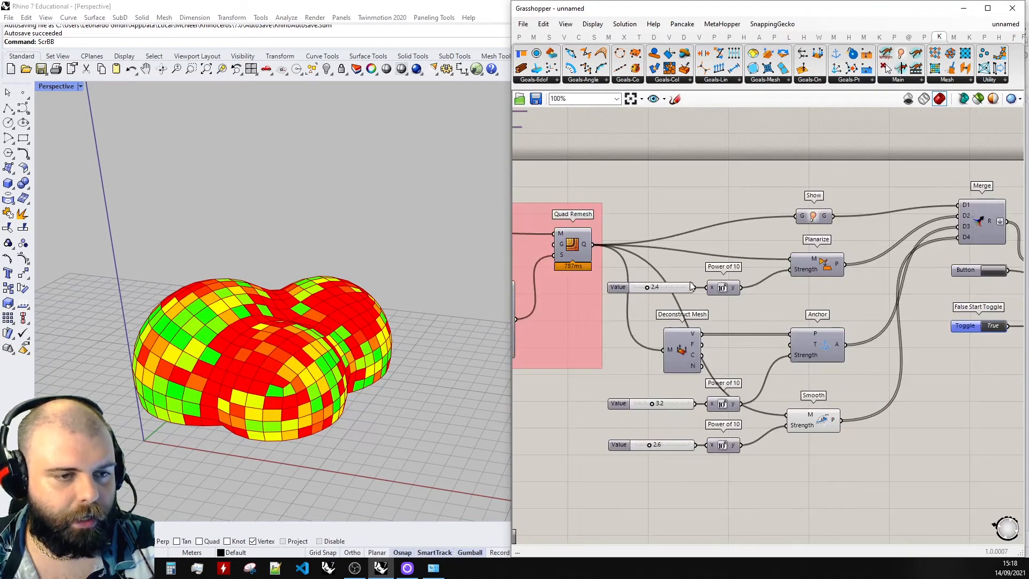
pyautogui.scroll(6, 651, 292)
pyautogui.moveTo(641, 266); pyautogui.dragTo(587, 260)
pyautogui.scroll(-2, 585, 257)
pyautogui.scroll(-5, 585, 256)
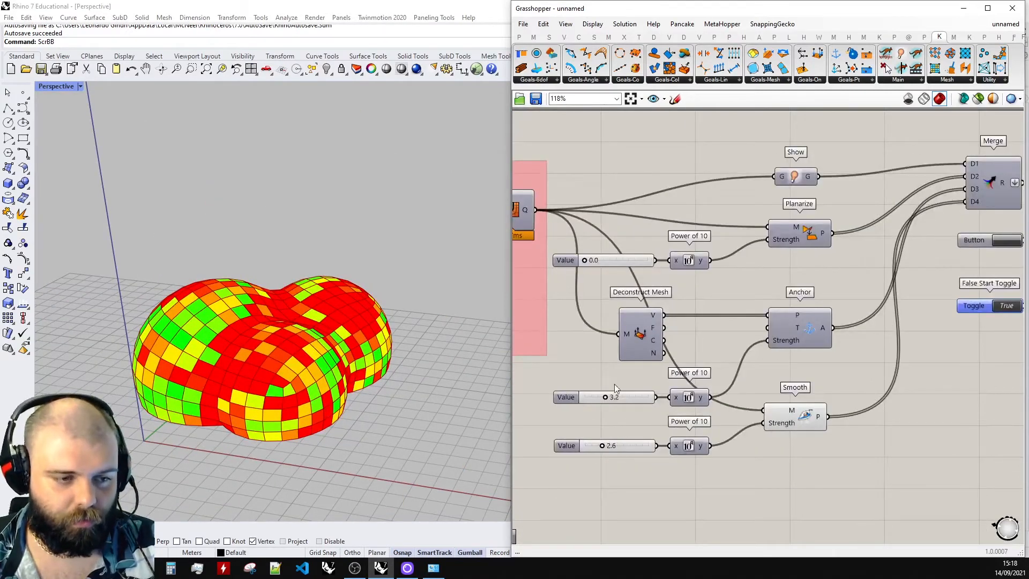
pyautogui.scroll(-2, 615, 384)
pyautogui.scroll(3, 616, 396)
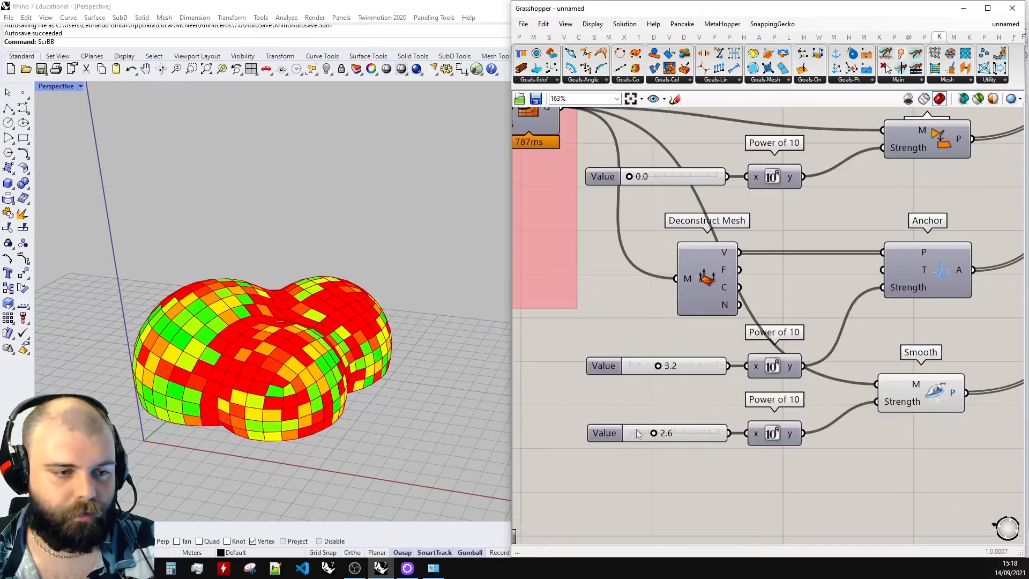
pyautogui.moveTo(657, 368); pyautogui.dragTo(608, 372)
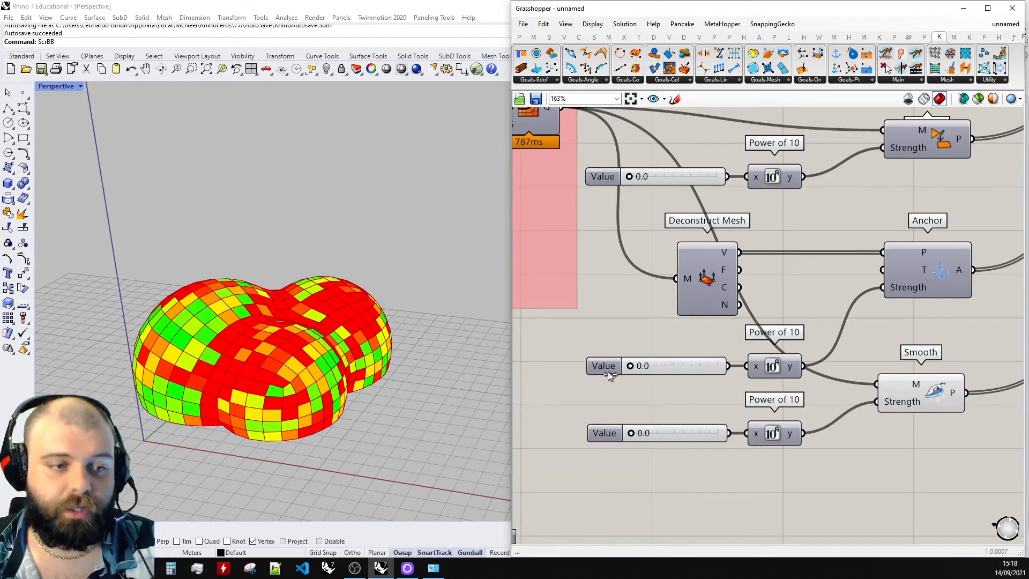
# - Set the slider driving the Anchor strength to 2.8 and the one driving the Smooth strength to 3.3
pyautogui.scroll(-5, 874, 251)
pyautogui.scroll(2, 946, 228)
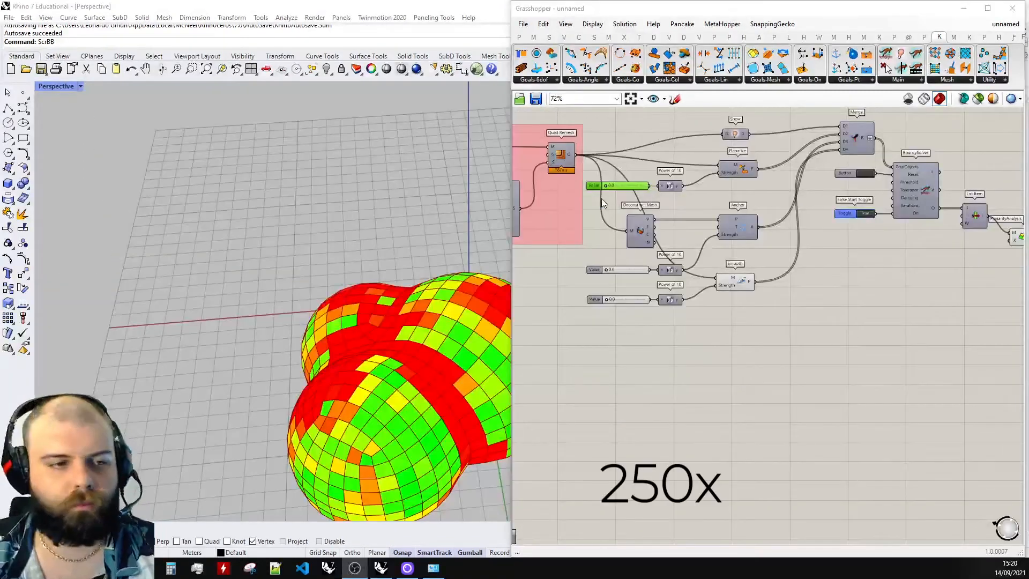
pyautogui.scroll(6, 603, 261)
pyautogui.moveTo(612, 292); pyautogui.dragTo(650, 290)
pyautogui.moveTo(611, 399); pyautogui.dragTo(656, 399)
pyautogui.moveTo(294, 280); pyautogui.dragTo(381, 351, button='right')
pyautogui.click(657, 400)
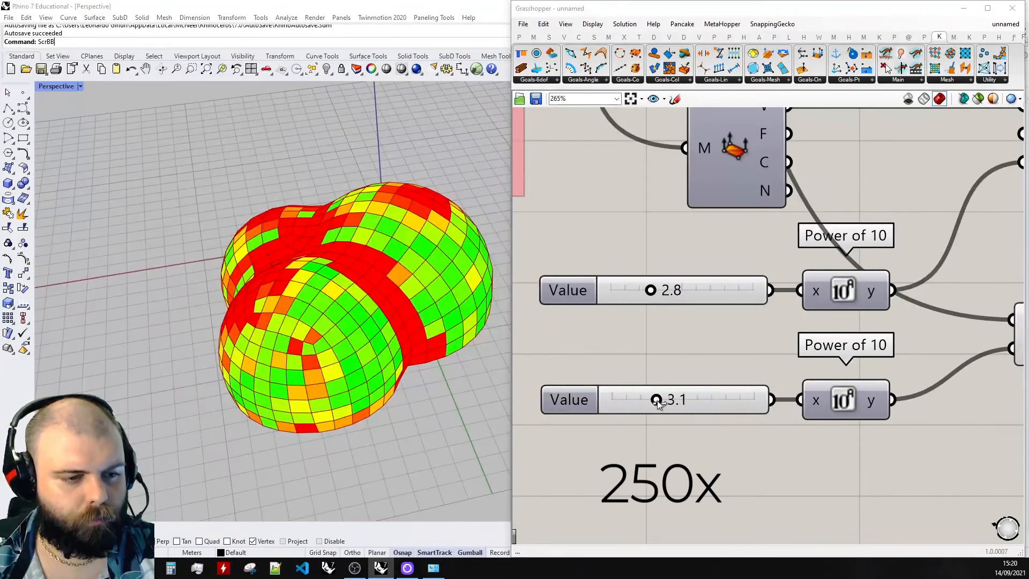
# - Set the slider driving the Planarize strength to 6.2, let the dome relax and switch the BouncySolver toggle to False
pyautogui.scroll(-4, 672, 433)
pyautogui.scroll(6, 648, 201)
pyautogui.moveTo(634, 198); pyautogui.dragTo(752, 198)
pyautogui.moveTo(432, 227); pyautogui.dragTo(460, 269, button='right')
pyautogui.scroll(-10, 289, 236)
pyautogui.moveTo(260, 271); pyautogui.dragTo(343, 229, button='right')
pyautogui.scroll(12, 496, 256)
pyautogui.moveTo(427, 232); pyautogui.dragTo(394, 222, button='right')
pyautogui.scroll(-5, 601, 217)
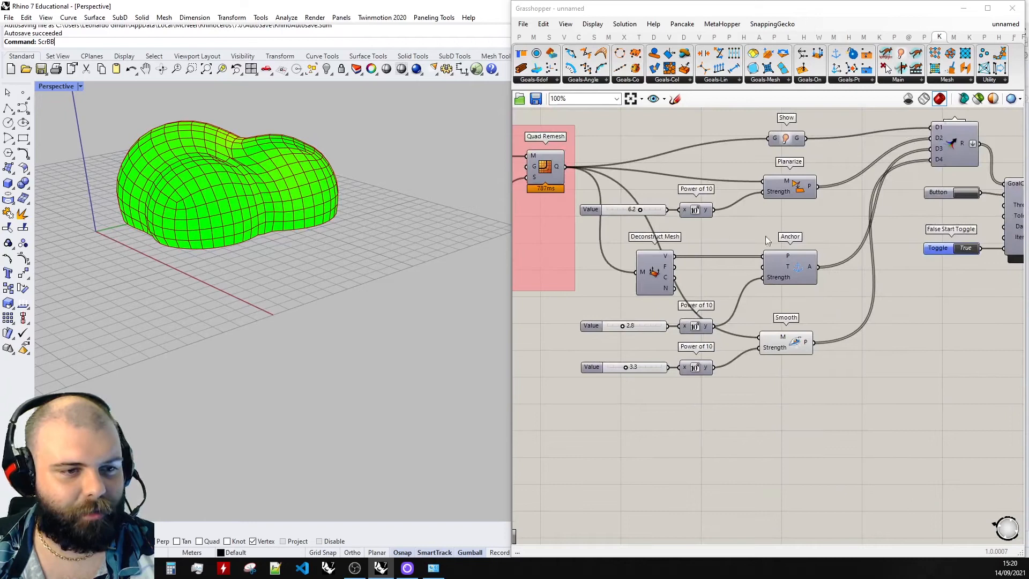
pyautogui.doubleClick(968, 249)
# - Examine the planarity colours and face layout of the smoothed dome mesh from several angles and distances
pyautogui.scroll(8, 153, 128)
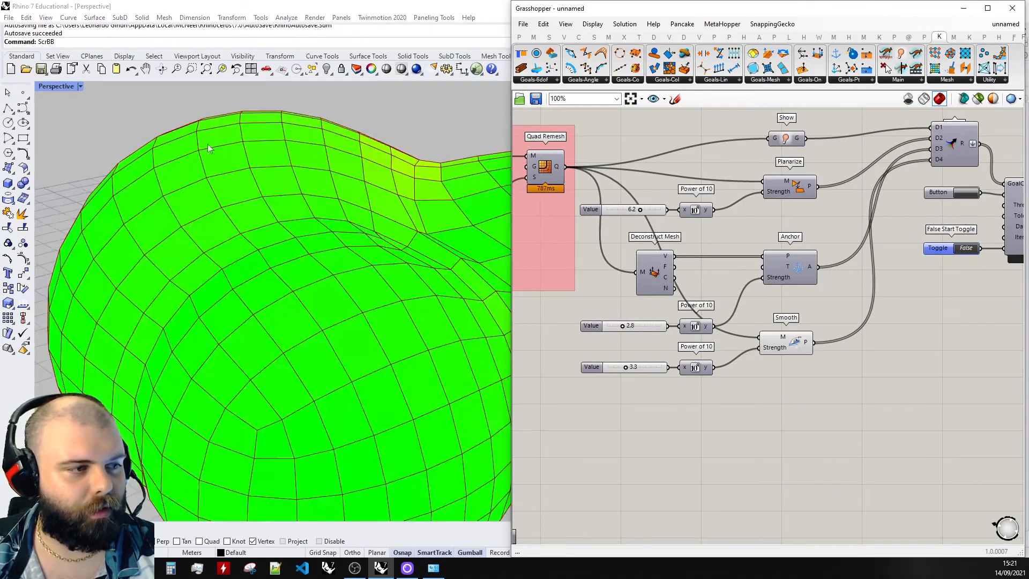
pyautogui.moveTo(211, 150); pyautogui.dragTo(280, 169, button='right')
pyautogui.scroll(-9, 279, 169)
pyautogui.moveTo(281, 206); pyautogui.dragTo(257, 236, button='right')
pyautogui.scroll(-6, 129, 223)
pyautogui.scroll(10, 362, 157)
pyautogui.scroll(-6, 362, 157)
pyautogui.moveTo(332, 161); pyautogui.dragTo(446, 168, button='right')
pyautogui.scroll(4, 446, 167)
pyautogui.moveTo(289, 193); pyautogui.dragTo(421, 193, button='right')
pyautogui.scroll(-3, 451, 242)
pyautogui.moveTo(450, 237); pyautogui.dragTo(355, 183, button='right')
pyautogui.scroll(-4, 289, 343)
pyautogui.scroll(10, 356, 187)
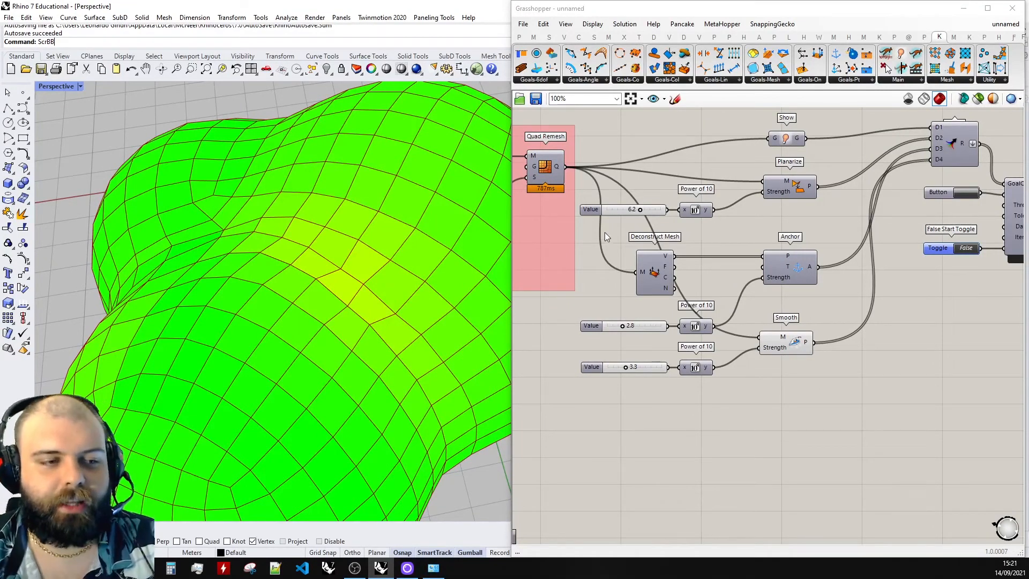
# - Add a Panel beside PlanarityAnalysis, feed it the P output and enlarge it to show more of the list
pyautogui.scroll(-5, 605, 233)
pyautogui.scroll(6, 707, 246)
pyautogui.scroll(3, 692, 260)
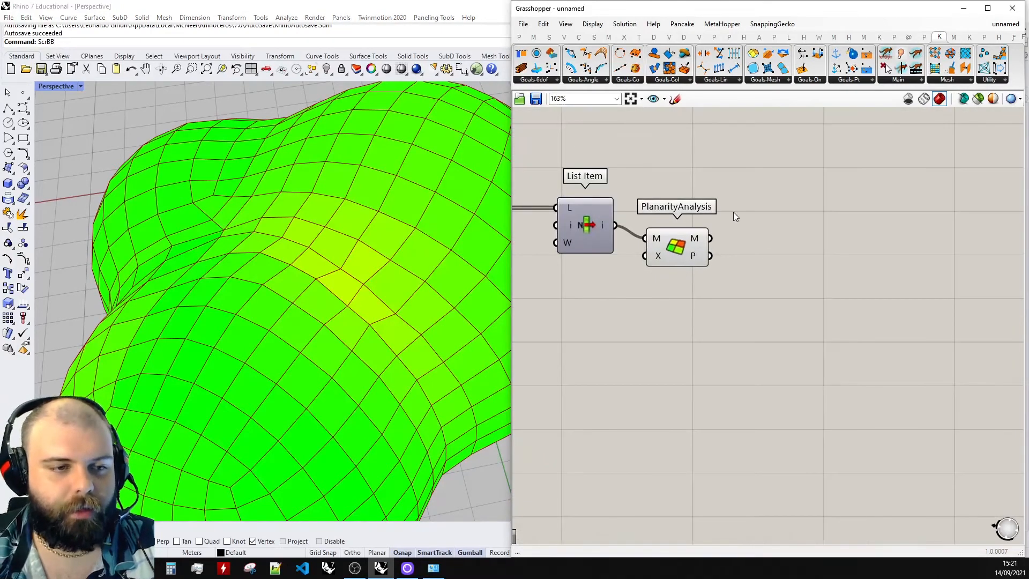
pyautogui.click(520, 36)
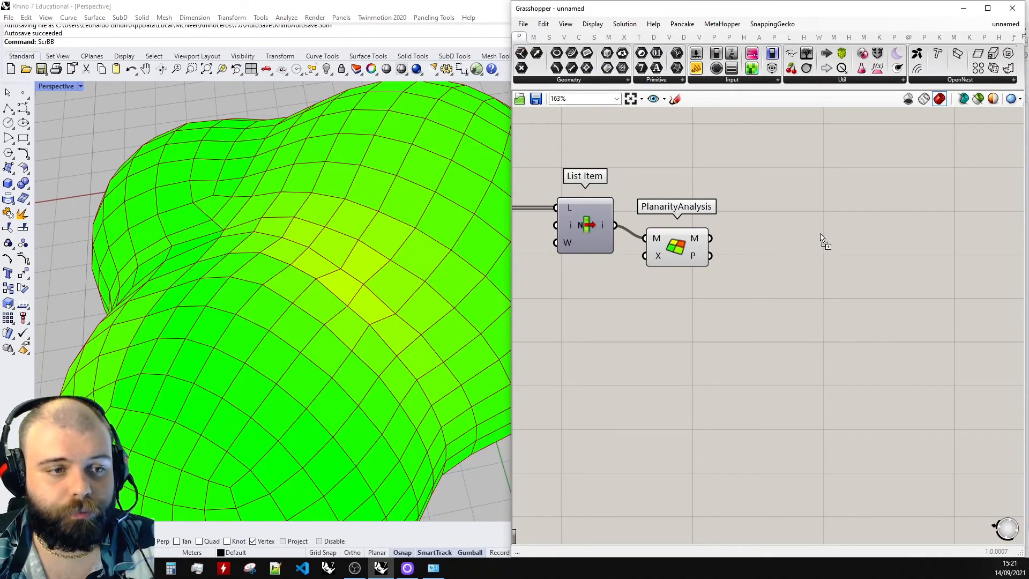
pyautogui.moveTo(820, 237); pyautogui.dragTo(821, 238)
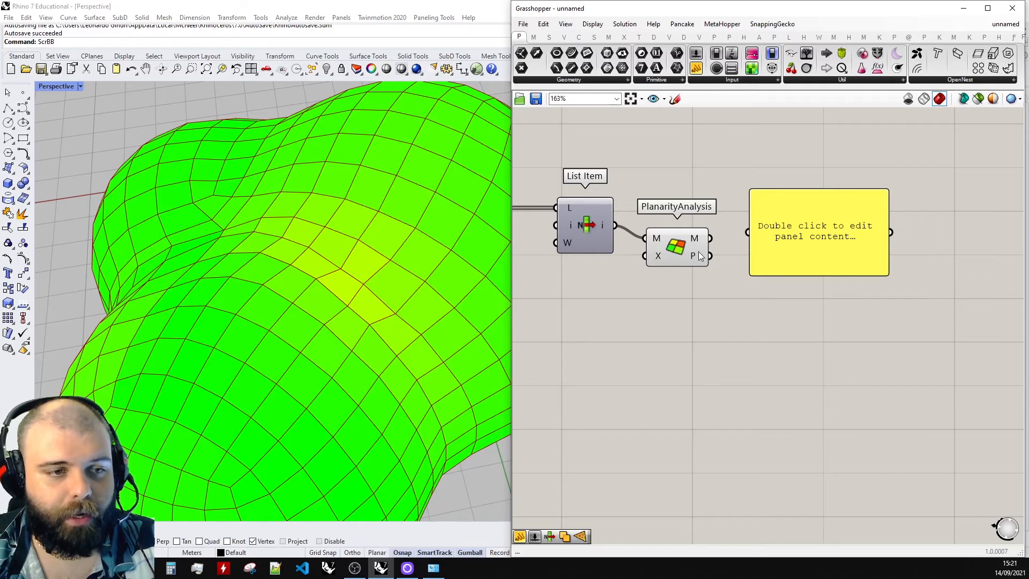
pyautogui.moveTo(694, 255)
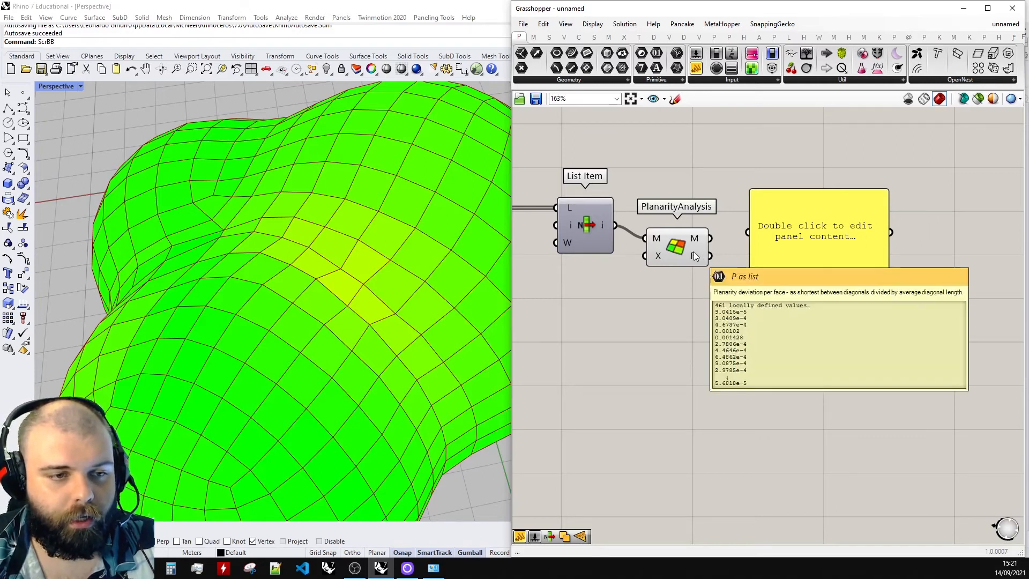
pyautogui.moveTo(710, 256); pyautogui.dragTo(748, 232)
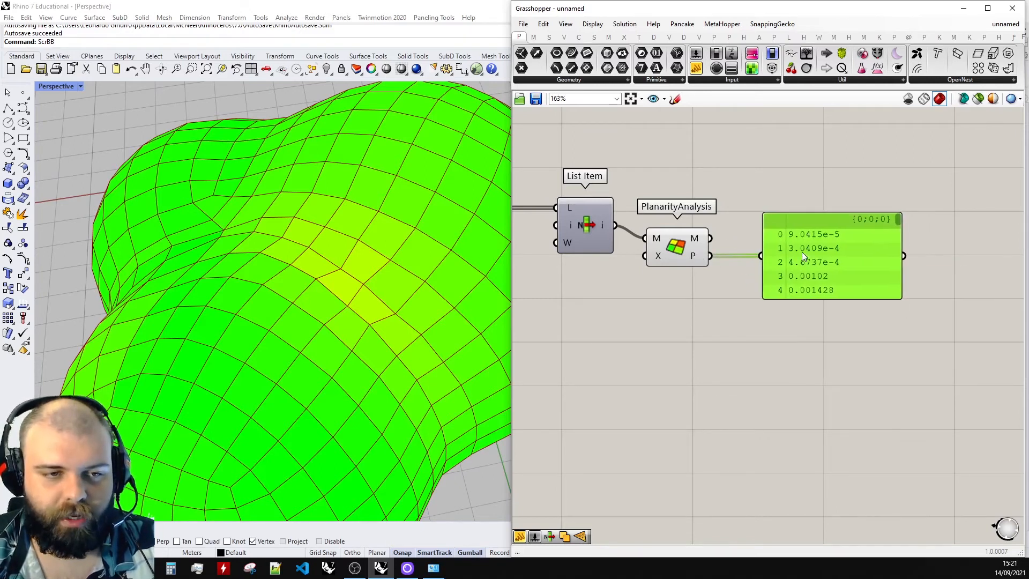
pyautogui.moveTo(900, 297); pyautogui.dragTo(938, 432)
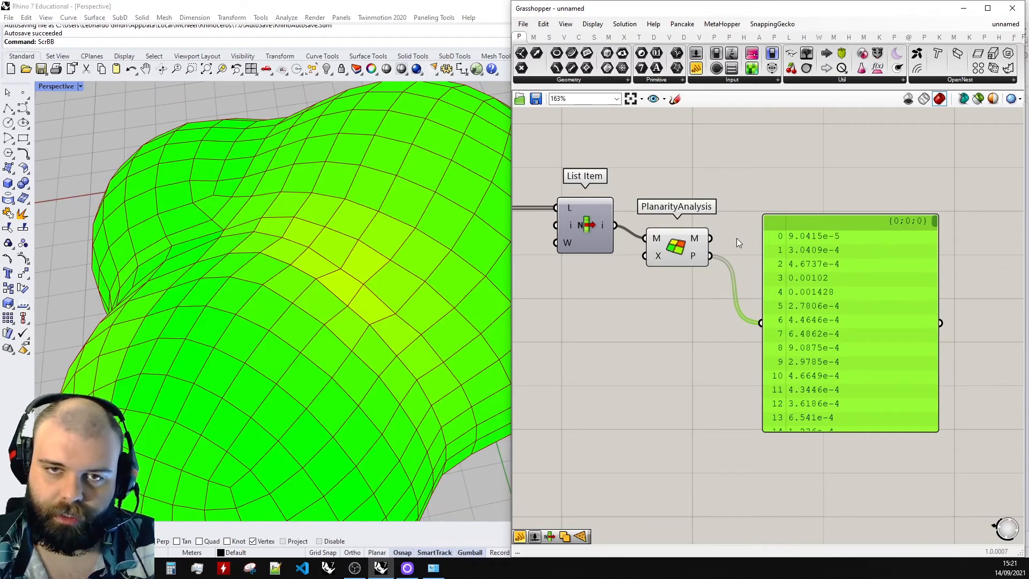
# - Read through the per-face planarity deviations in the panel, compare them with the dome mesh and delete the panel
pyautogui.scroll(3, 879, 249)
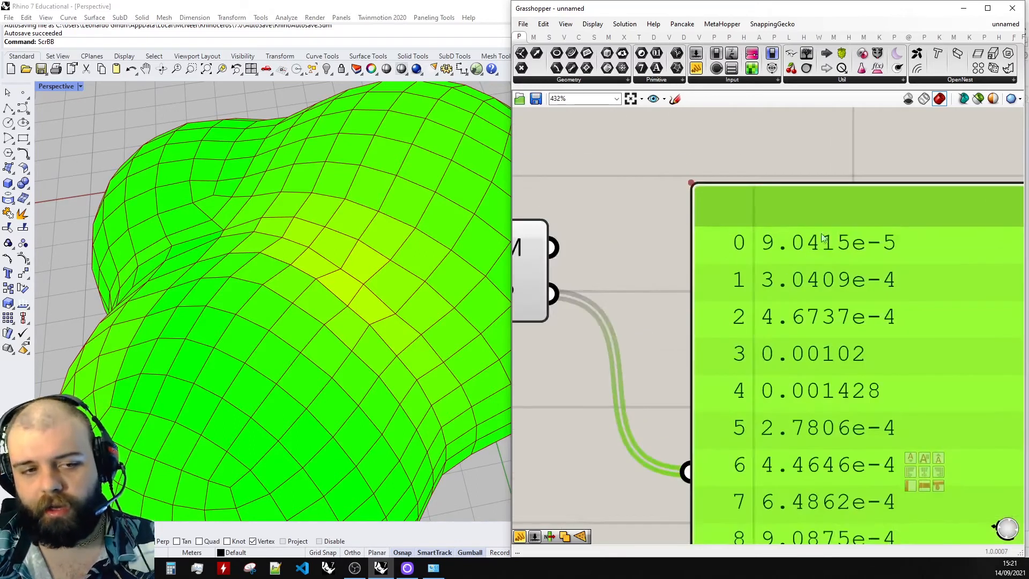
pyautogui.scroll(-2, 787, 238)
pyautogui.scroll(2, 817, 252)
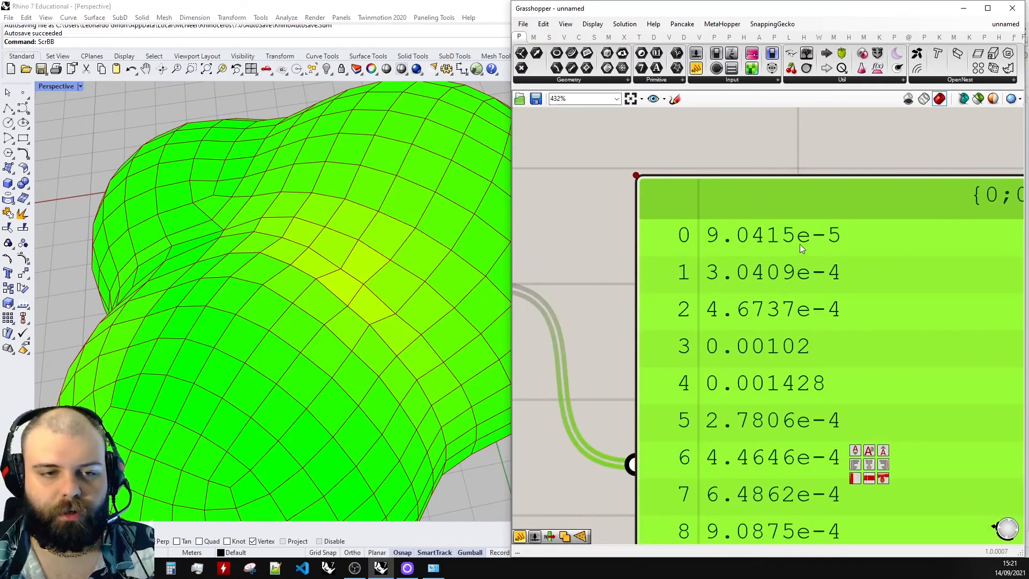
pyautogui.scroll(-4, 780, 263)
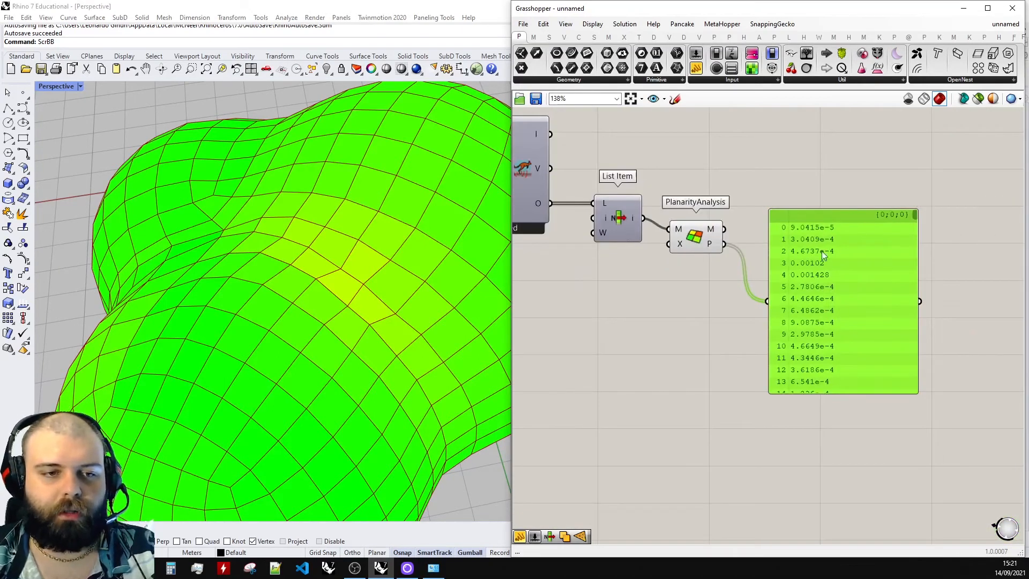
pyautogui.scroll(2, 915, 219)
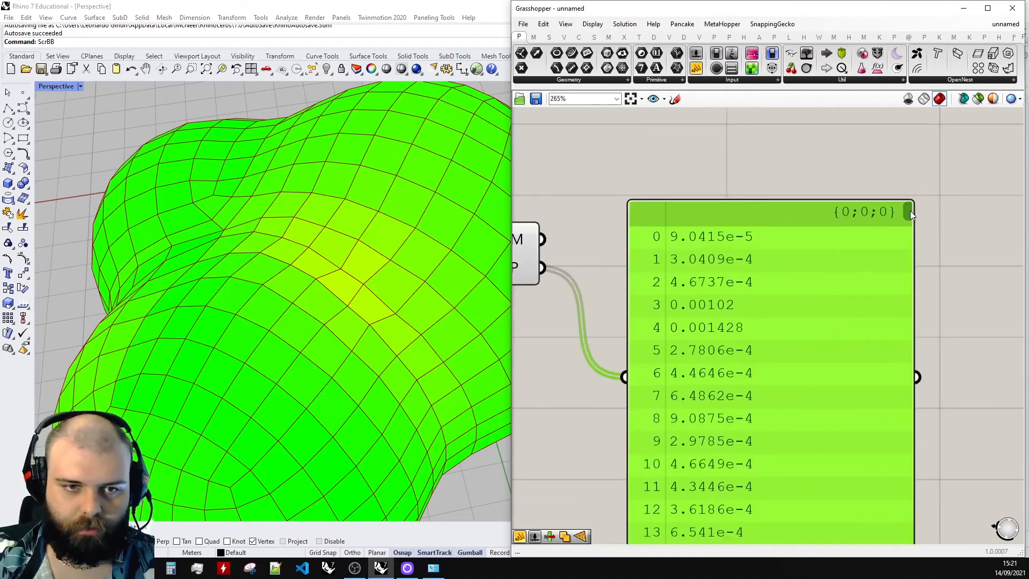
pyautogui.scroll(-2, 910, 211)
pyautogui.moveTo(908, 210); pyautogui.dragTo(904, 334)
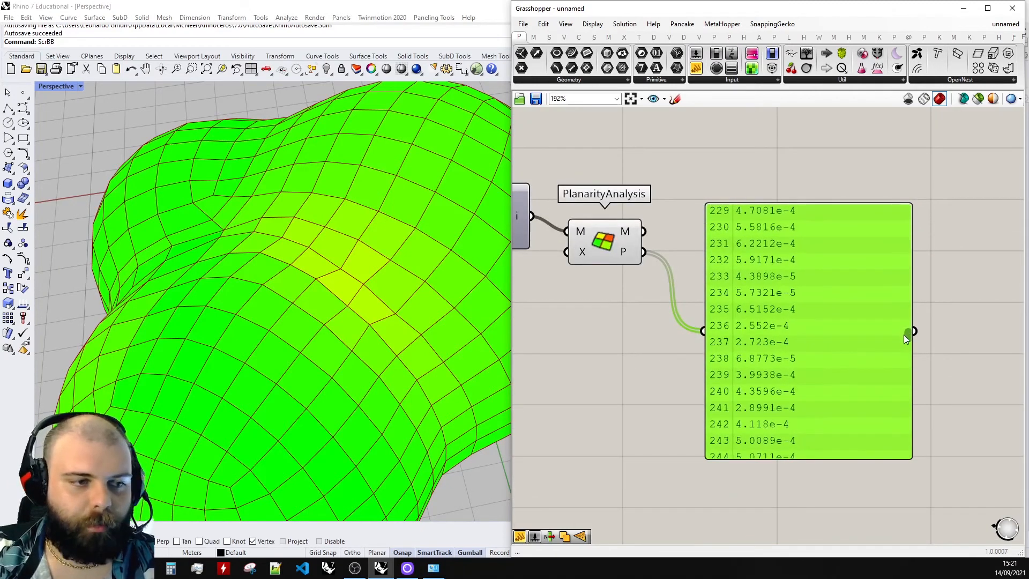
pyautogui.moveTo(332, 290); pyautogui.dragTo(293, 303, button='right')
pyautogui.click(769, 292)
pyautogui.press('Delete')
# - Set the document's absolute tolerance to 0.1 units in the model unit settings
pyautogui.click(197, 561)
pyautogui.click(220, 546)
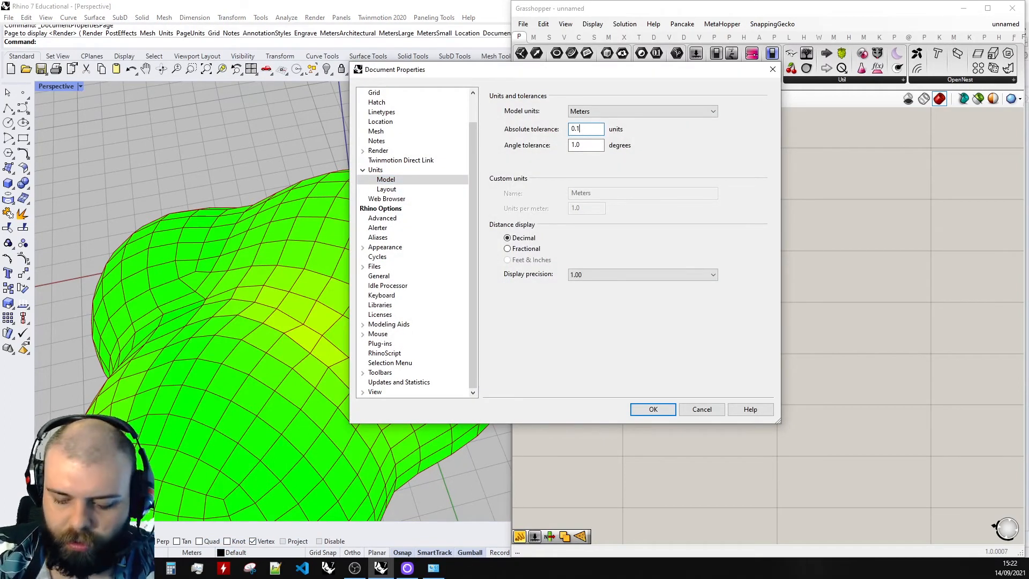
pyautogui.click(653, 409)
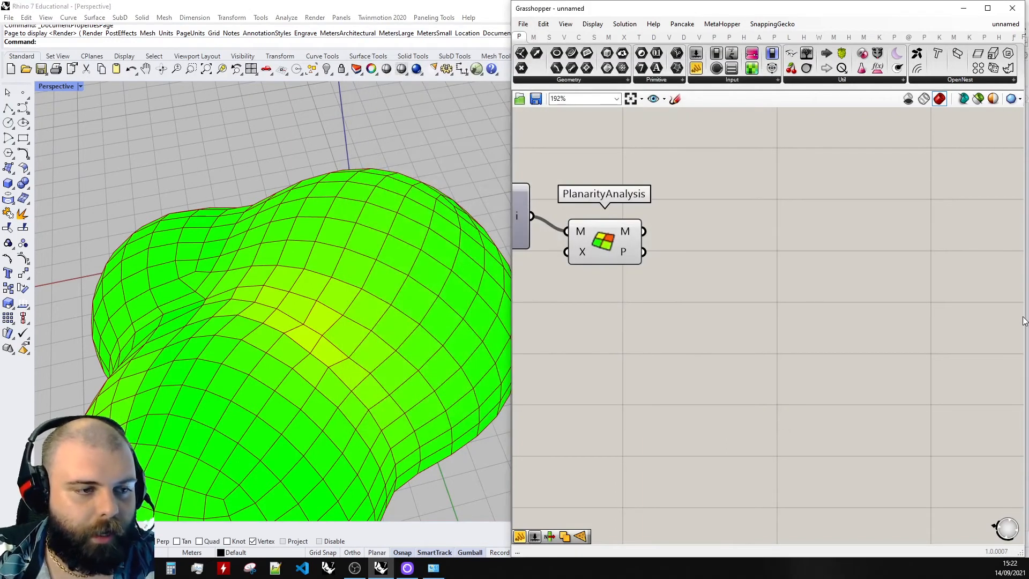
# - Reset the BouncySolver simulation so the dome mesh returns to its starting shape
pyautogui.scroll(-5, 793, 305)
pyautogui.scroll(8, 754, 289)
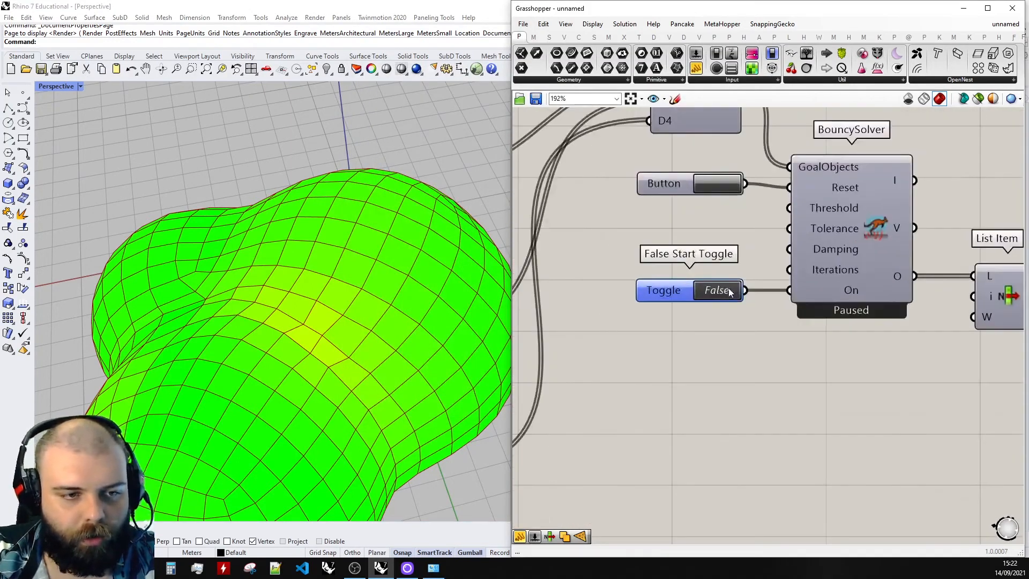
pyautogui.click(715, 180)
# - Duplicate the Planarize, Anchor and Smooth strength sliders as unconnected references and return the original three sliders to 0.0
pyautogui.scroll(-4, 696, 311)
pyautogui.scroll(3, 728, 256)
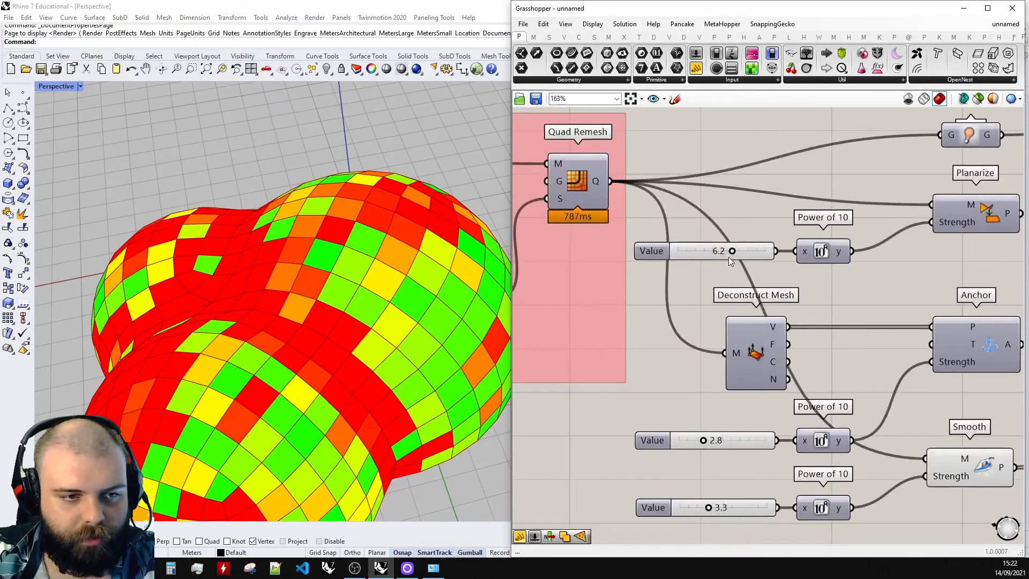
pyautogui.scroll(-4, 718, 287)
pyautogui.scroll(4, 730, 299)
pyautogui.moveTo(669, 518); pyautogui.dragTo(660, 259)
pyautogui.hotkey('ctrl', 'c')
pyautogui.hotkey('ctrl', 'v')
pyautogui.scroll(-3, 612, 241)
pyautogui.scroll(-1, 612, 240)
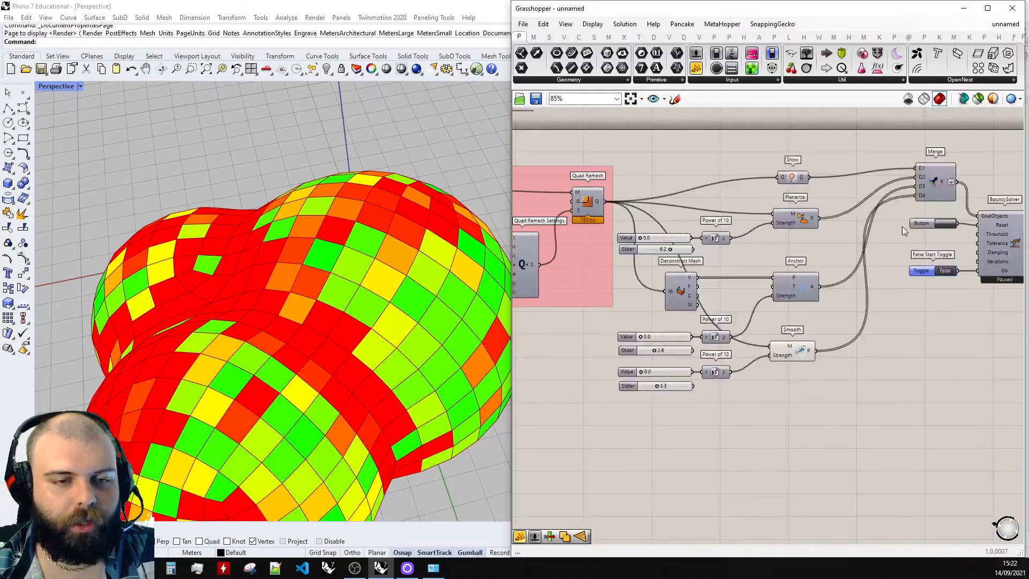
# - Switch the BouncySolver toggle to True and set the slider driving the Planarize strength to 1.9
pyautogui.doubleClick(951, 271)
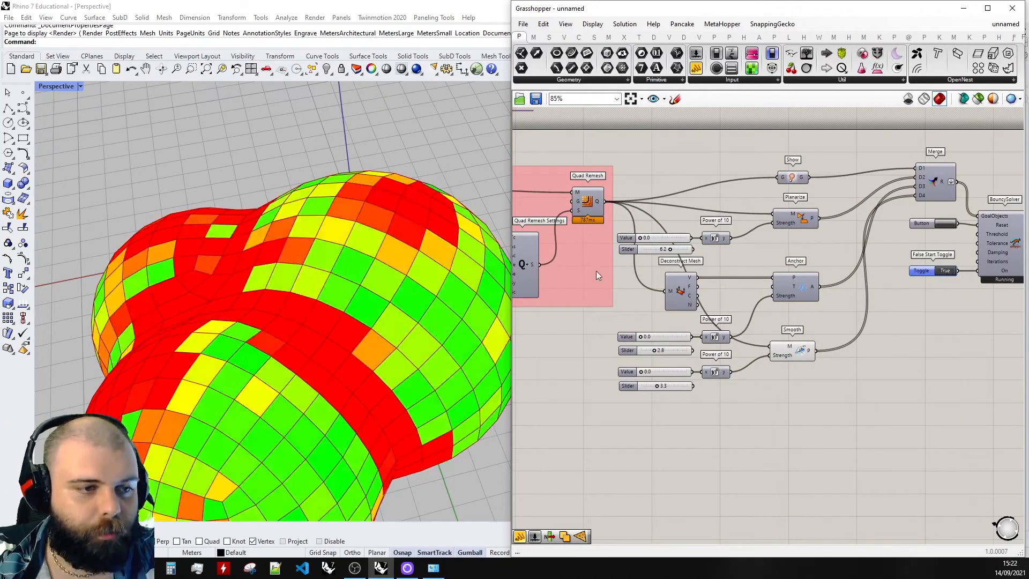
pyautogui.scroll(4, 596, 272)
pyautogui.moveTo(628, 216); pyautogui.dragTo(645, 215)
pyautogui.scroll(-2, 646, 228)
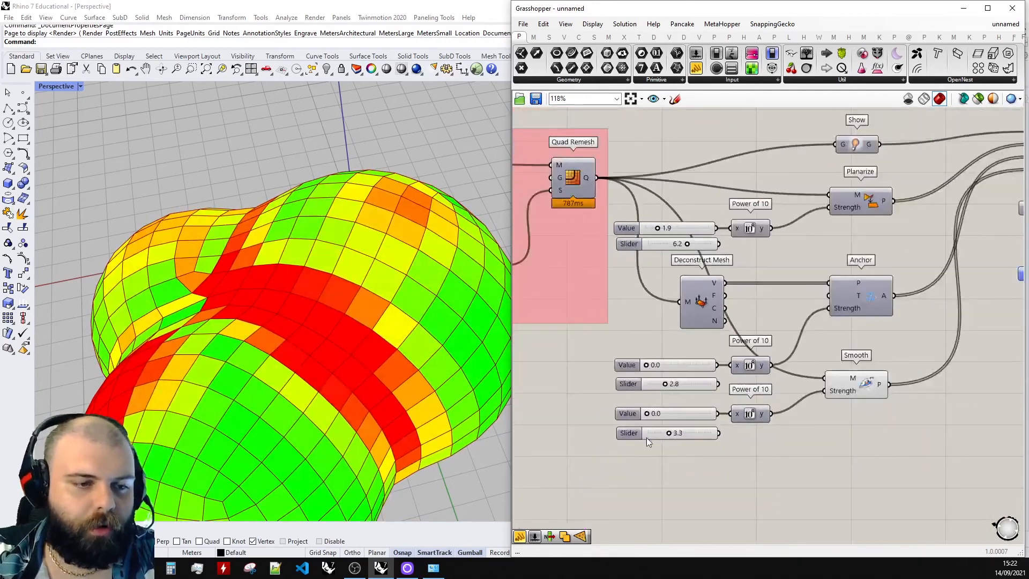
# - Set the slider driving the Anchor strength to 3.0 and the one driving the Smooth strength to 4.3
pyautogui.scroll(3, 647, 432)
pyautogui.moveTo(647, 328); pyautogui.dragTo(679, 328)
pyautogui.moveTo(647, 405); pyautogui.dragTo(692, 408)
# - Set the slider driving the Planarize strength to 6.6, let the dome relax and switch the BouncySolver toggle to False
pyautogui.scroll(-4, 690, 413)
pyautogui.scroll(3, 687, 305)
pyautogui.moveTo(663, 224); pyautogui.dragTo(702, 225)
pyautogui.moveTo(404, 280); pyautogui.dragTo(410, 338, button='right')
pyautogui.scroll(-4, 631, 269)
pyautogui.click(1000, 281)
# - Examine the relaxed dome's planarity colours and overall shape from several angles, comparing the new strengths with the reference sliders
pyautogui.scroll(-3, 343, 343)
pyautogui.moveTo(343, 343); pyautogui.dragTo(356, 408, button='right')
pyautogui.scroll(-4, 300, 367)
pyautogui.scroll(7, 346, 348)
pyautogui.scroll(-3, 346, 347)
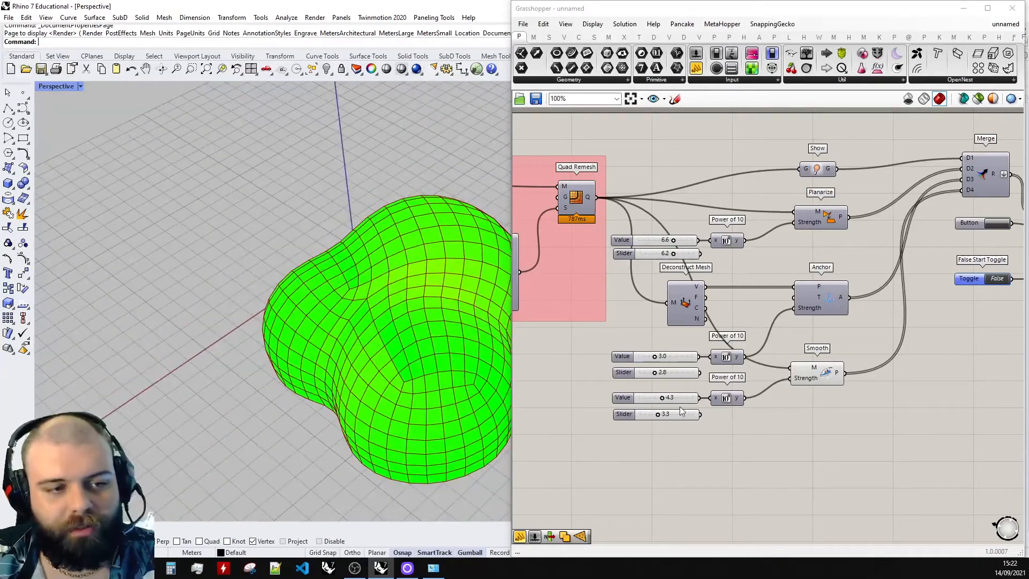
pyautogui.scroll(2, 664, 379)
pyautogui.scroll(-3, 352, 309)
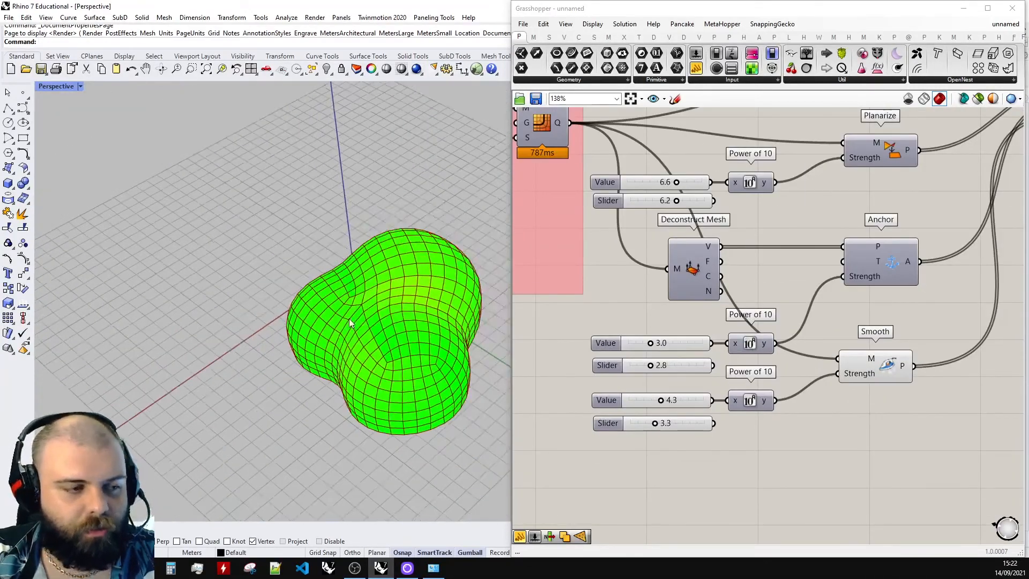
pyautogui.moveTo(350, 322); pyautogui.dragTo(421, 315, button='right')
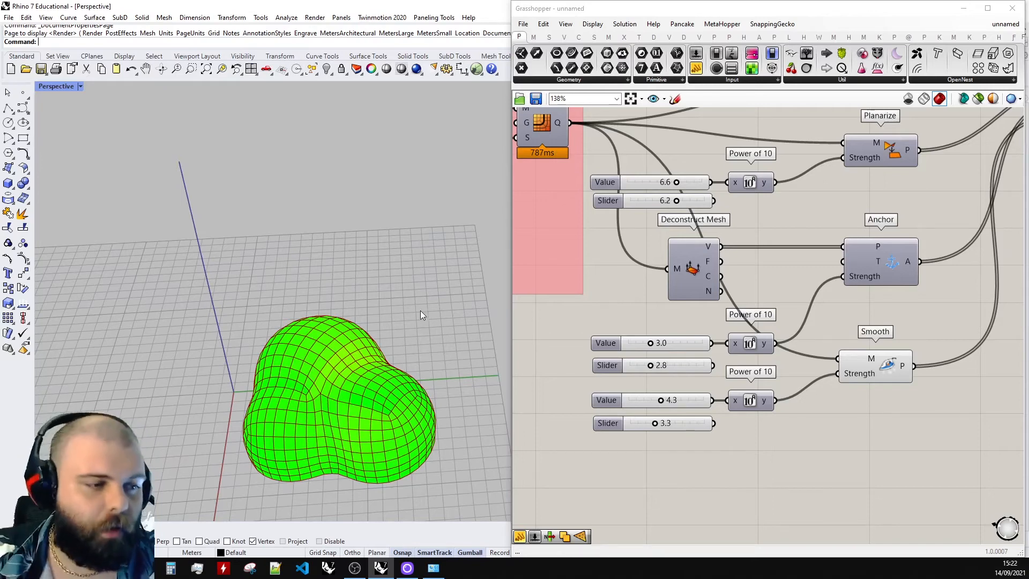
pyautogui.scroll(5, 420, 310)
pyautogui.moveTo(380, 403); pyautogui.dragTo(357, 407, button='right')
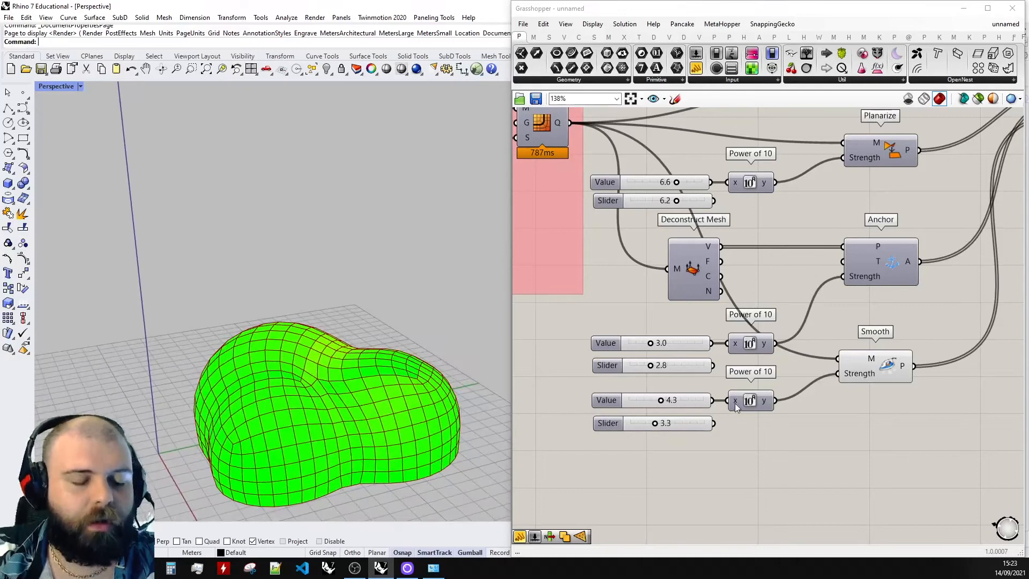
# - Delete the three unconnected reference sliders below the Planarize, Anchor and Smooth strength sliders
pyautogui.click(680, 366)
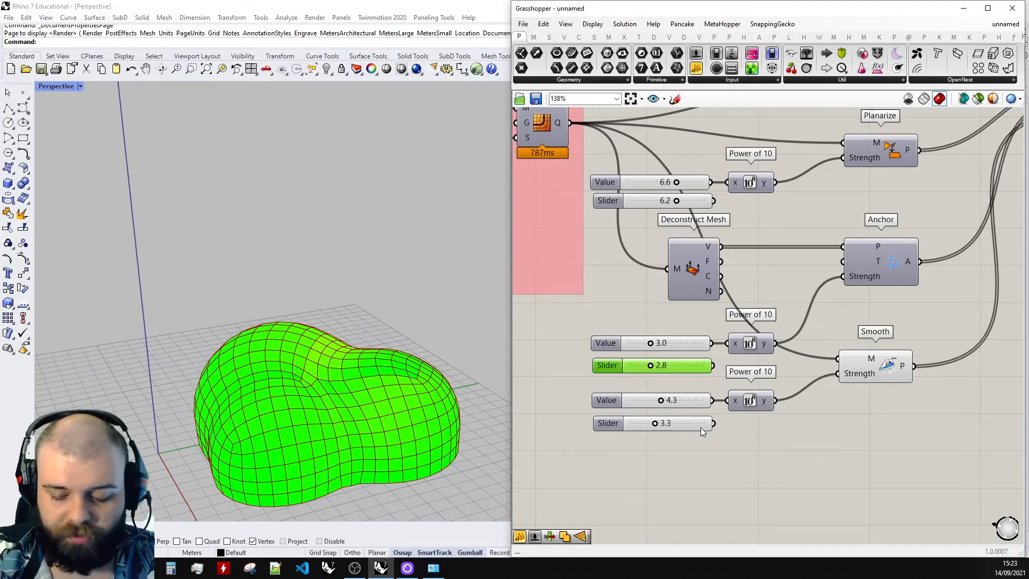
pyautogui.press('Delete')
pyautogui.click(699, 421)
pyautogui.press('Delete')
pyautogui.click(697, 201)
pyautogui.press('Delete')
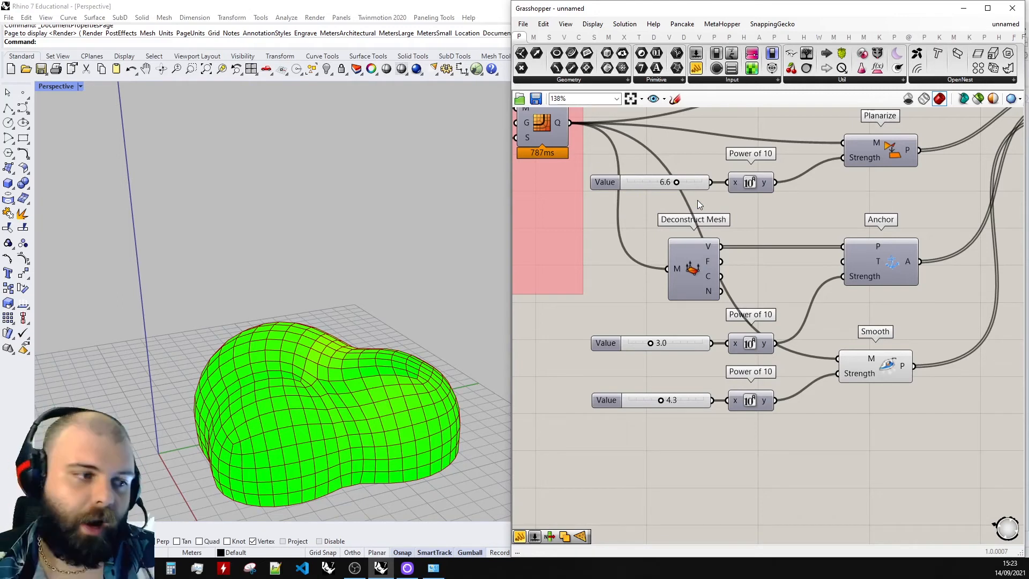
# - Examine the dome mesh's face planarity up close and from other angles alongside the PlanarityAnalysis component
pyautogui.scroll(4, 330, 405)
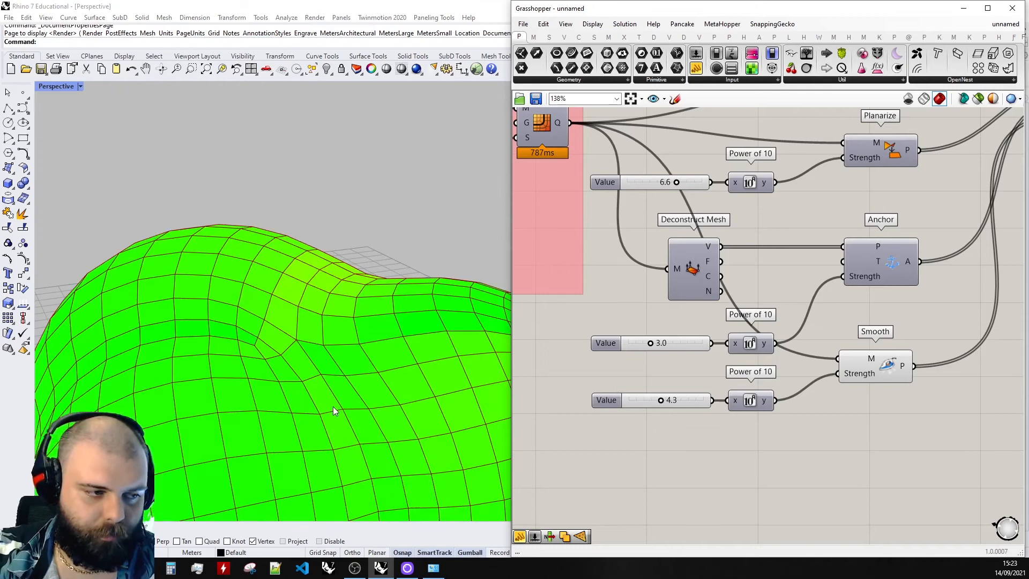
pyautogui.scroll(-8, 605, 322)
pyautogui.scroll(6, 761, 291)
pyautogui.click(837, 344)
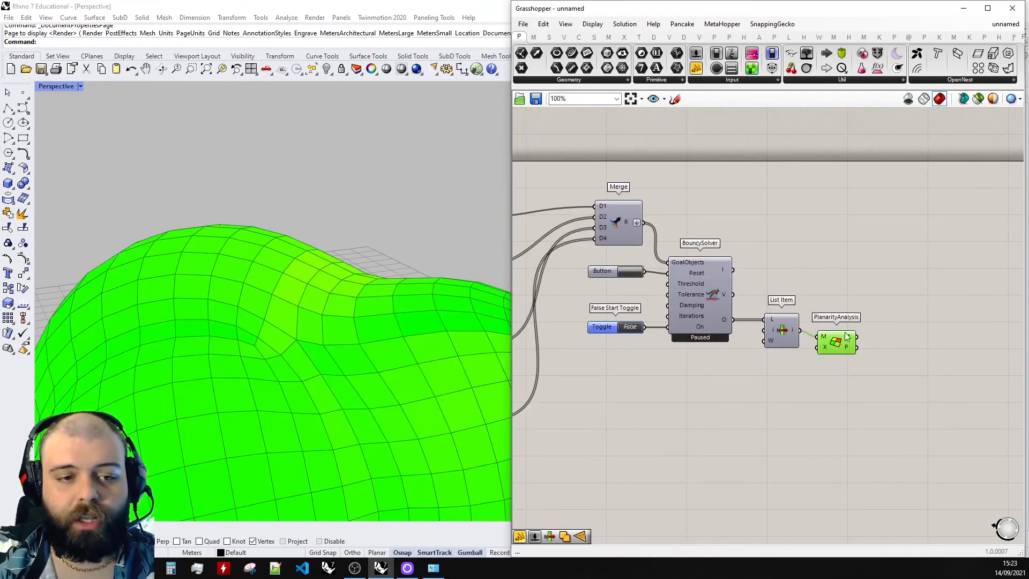
pyautogui.click(749, 318)
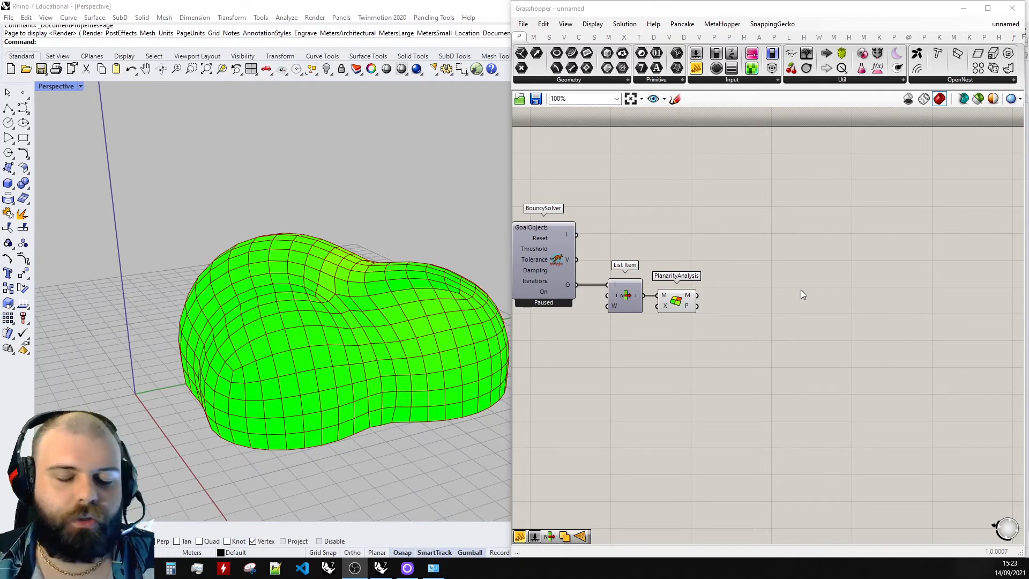
pyautogui.moveTo(328, 282); pyautogui.dragTo(398, 313, button='right')
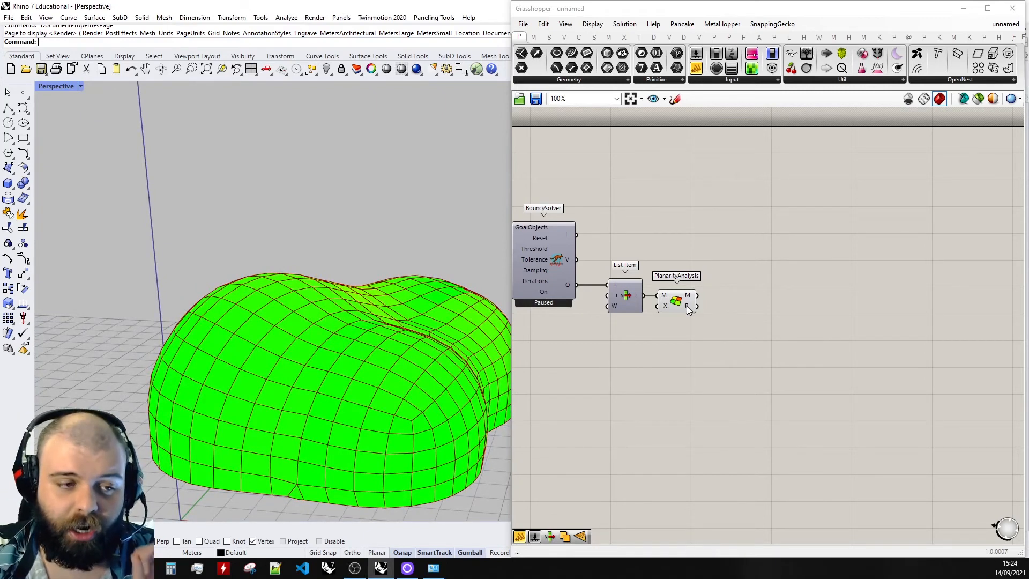
pyautogui.scroll(3, 686, 265)
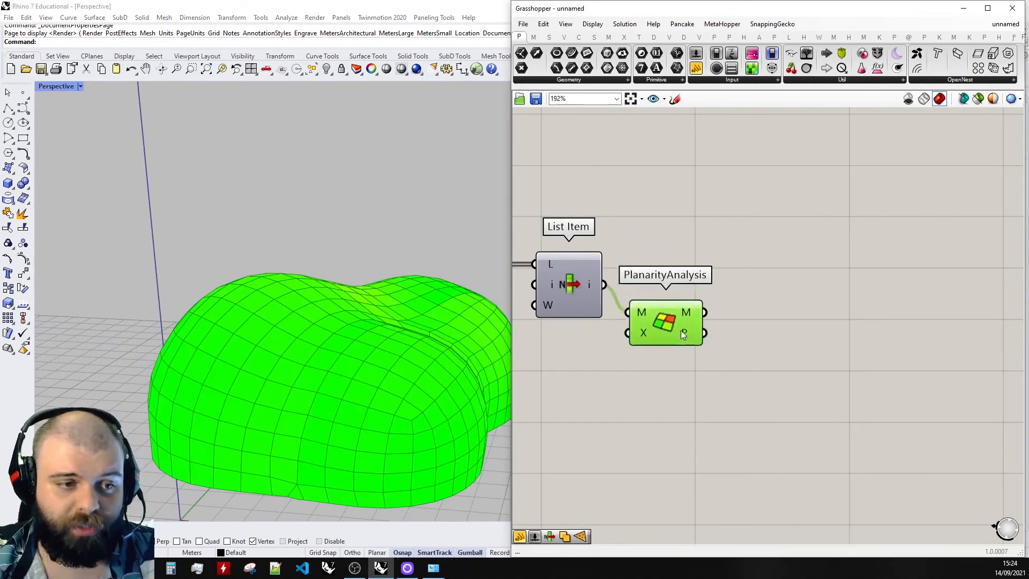
pyautogui.click(783, 292)
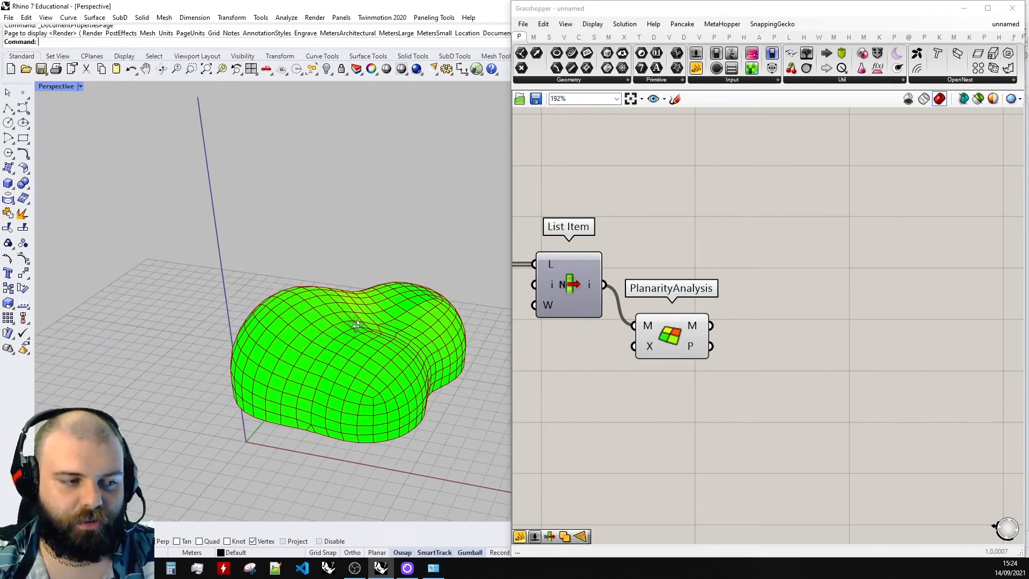
# - Add a Mesh parameter above PlanarityAnalysis and connect the List Item output to it
pyautogui.doubleClick(765, 278)
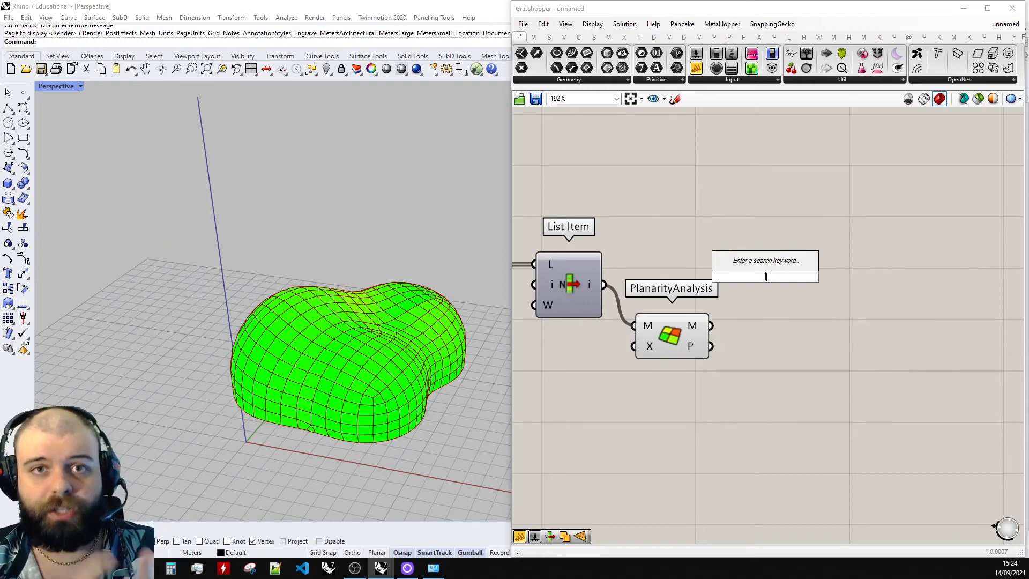
pyautogui.write('mesh')
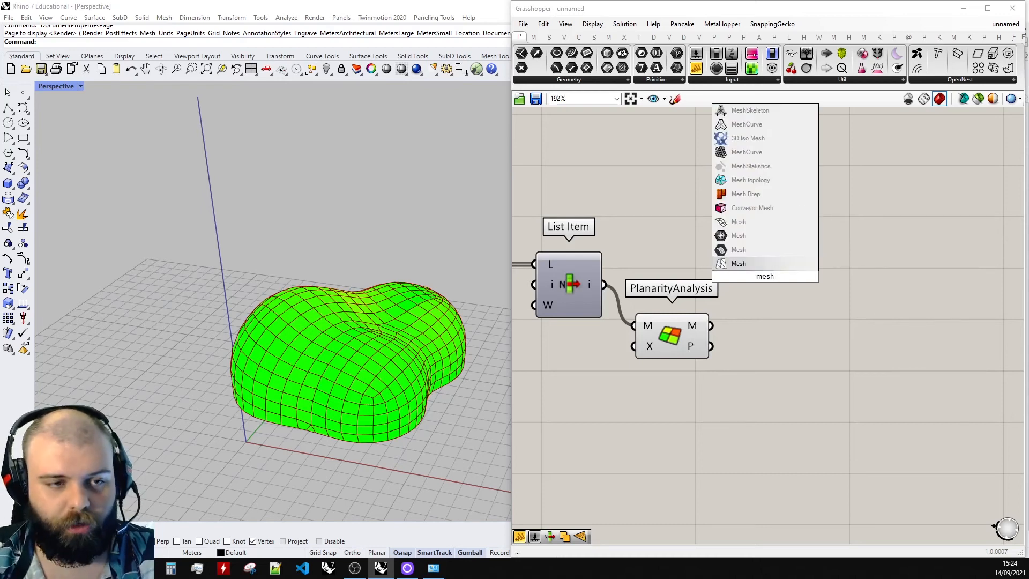
pyautogui.click(754, 259)
pyautogui.write('mesh ')
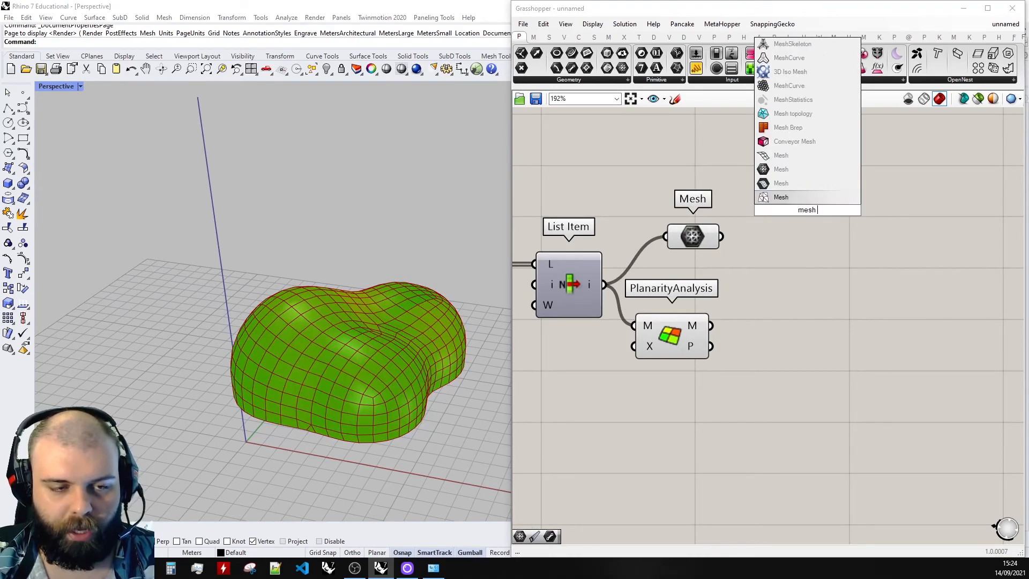
pyautogui.write('border')
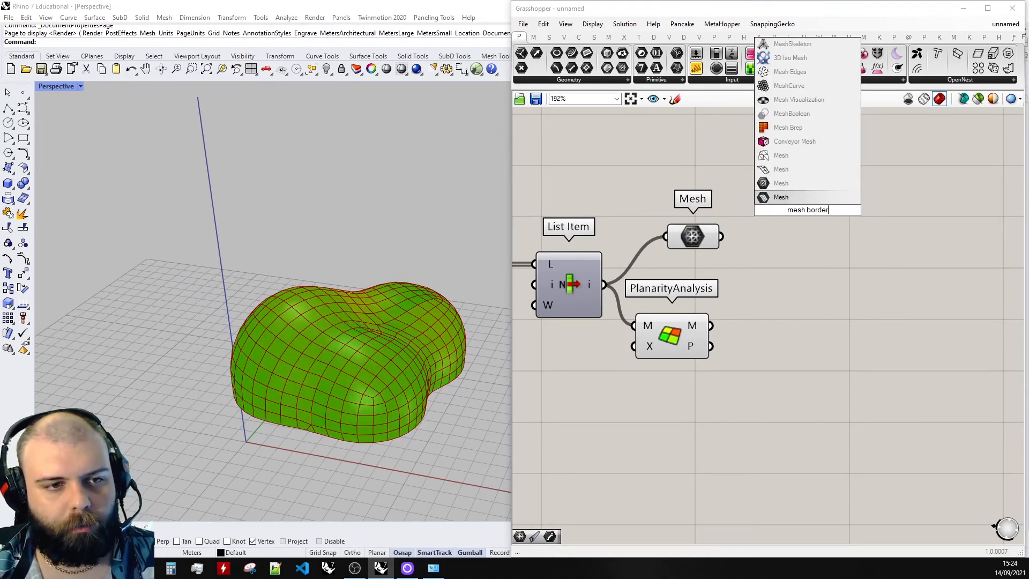
pyautogui.click(824, 256)
pyautogui.doubleClick(823, 255)
pyautogui.write('mesh')
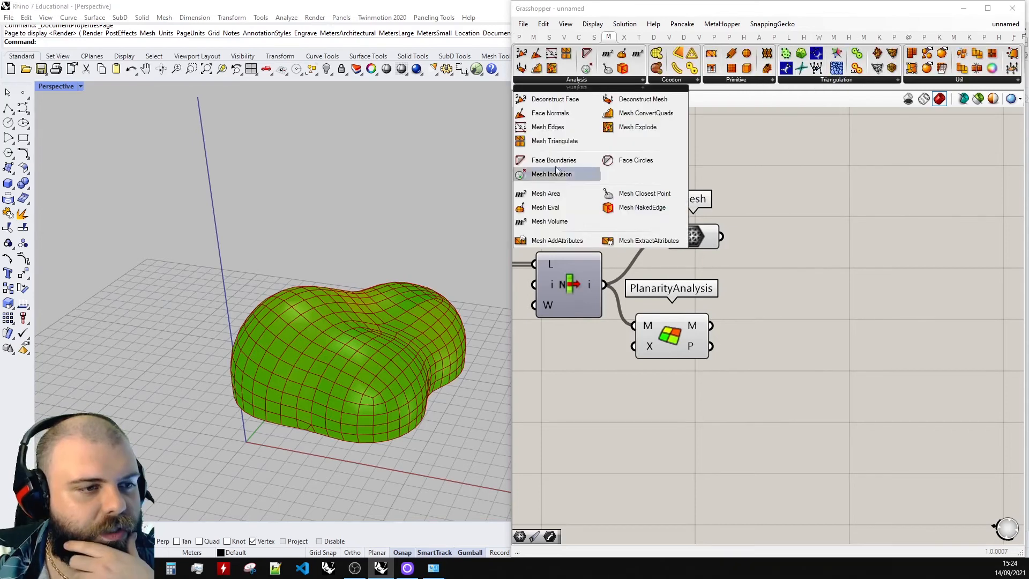
# - Add a Face Boundaries component fed by the Mesh parameter and turn off the preview of the components before it
pyautogui.moveTo(553, 159); pyautogui.dragTo(773, 239)
pyautogui.moveTo(697, 238); pyautogui.dragTo(765, 244)
pyautogui.moveTo(724, 402); pyautogui.dragTo(604, 202)
pyautogui.middleClick(618, 188)
pyautogui.click(652, 159)
pyautogui.click(743, 167)
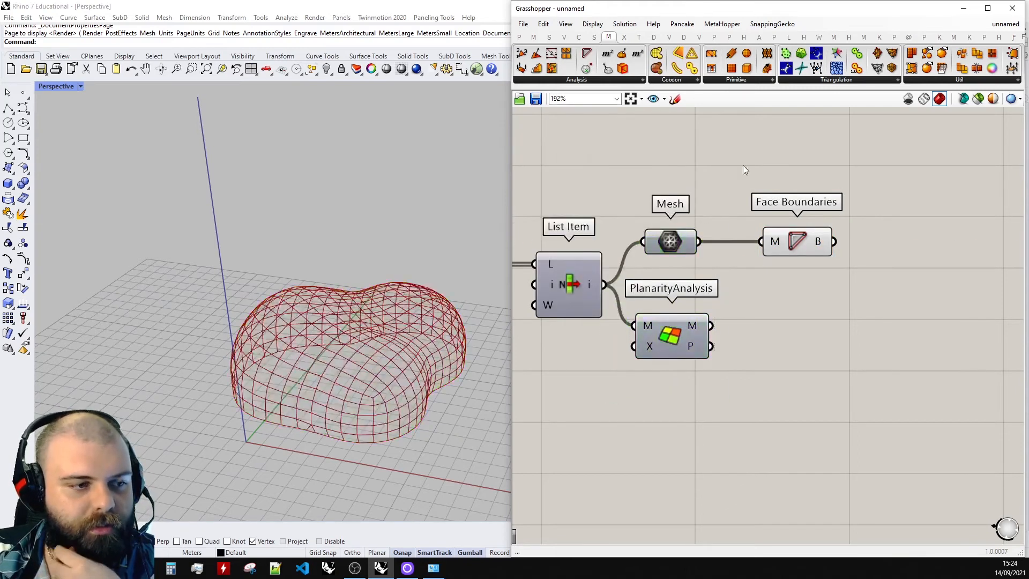
# - Add a Boundary Surfaces component beside Face Boundaries and connect the face outlines to its edges input
pyautogui.moveTo(795, 244); pyautogui.dragTo(792, 244)
pyautogui.scroll(5, 377, 290)
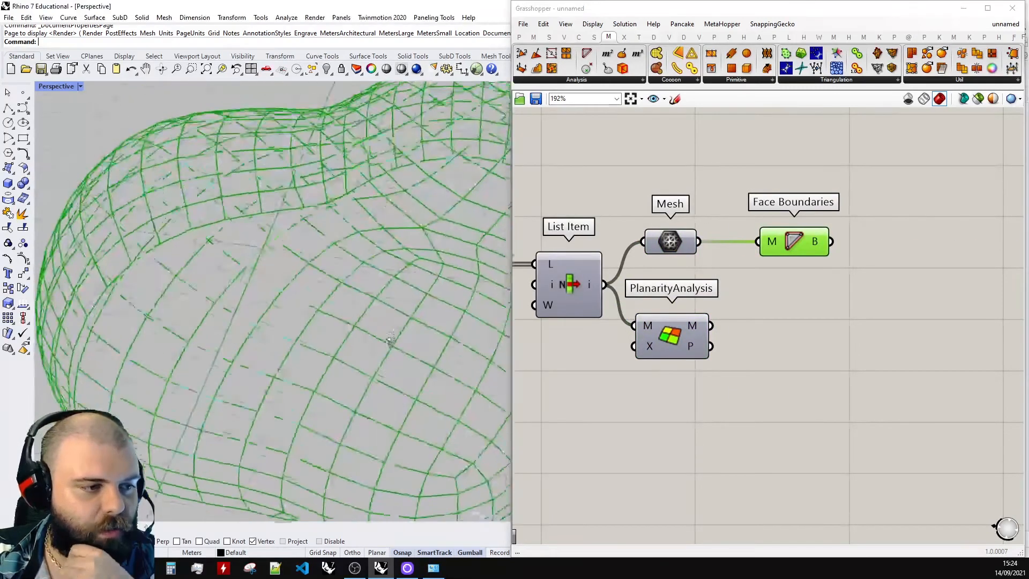
pyautogui.scroll(-3, 390, 340)
pyautogui.moveTo(784, 255); pyautogui.dragTo(748, 253)
pyautogui.doubleClick(845, 252)
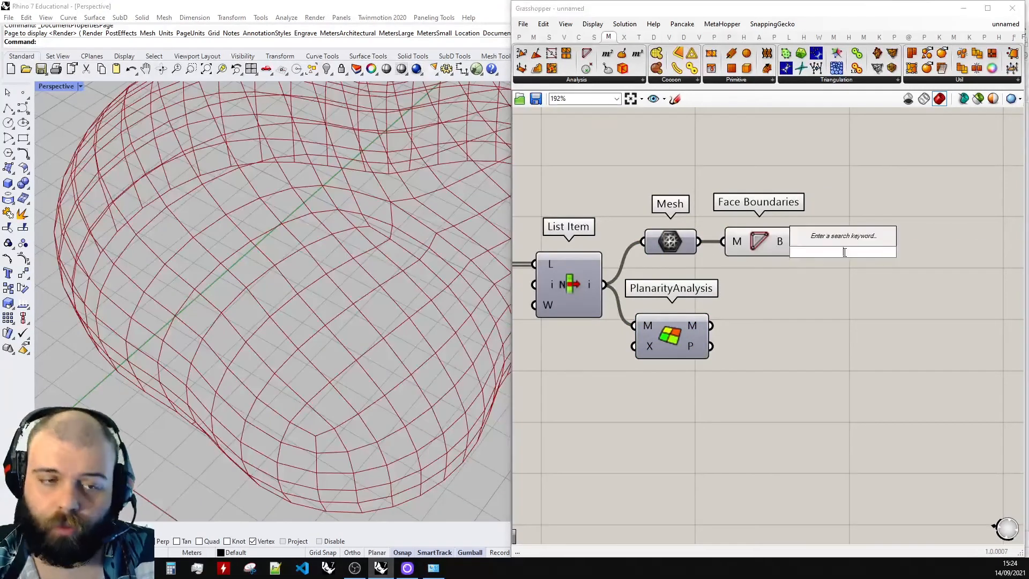
pyautogui.write('boundary')
pyautogui.click(843, 241)
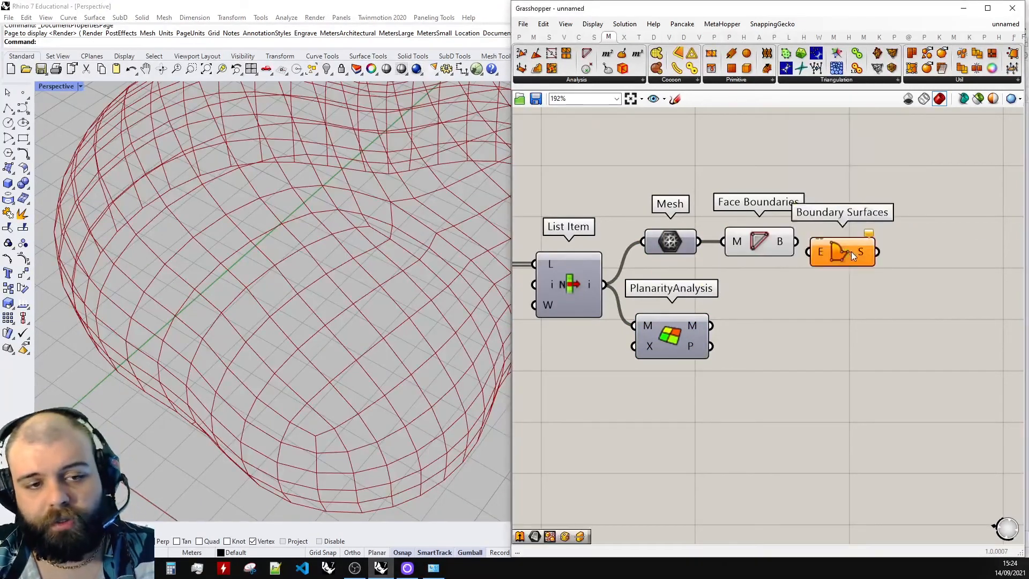
pyautogui.moveTo(844, 246); pyautogui.dragTo(861, 246)
pyautogui.moveTo(797, 242); pyautogui.dragTo(889, 246)
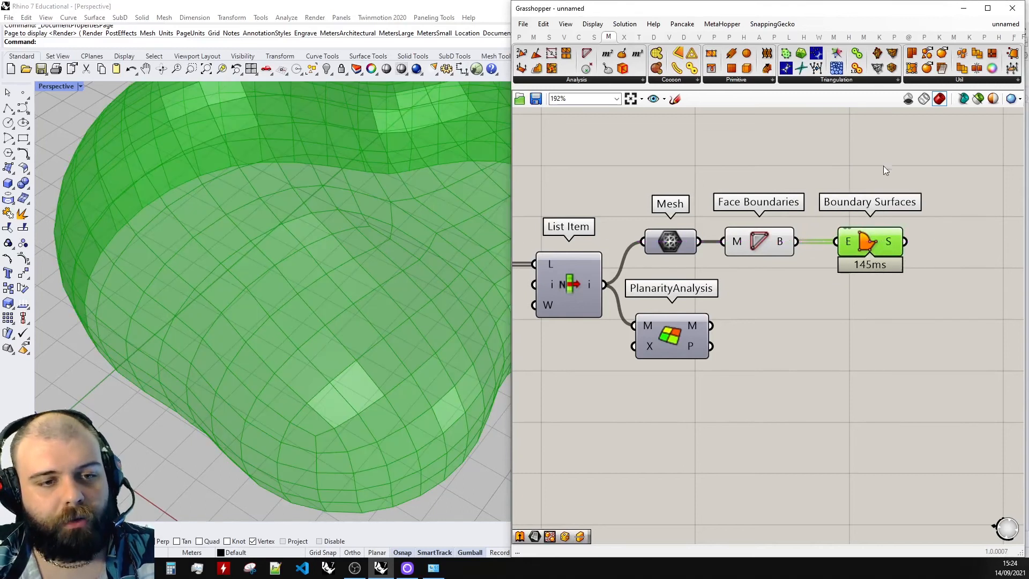
pyautogui.click(853, 220)
# - Move PlanarityAnalysis further below the Mesh chain and turn off the Face Boundaries preview
pyautogui.moveTo(676, 354); pyautogui.dragTo(682, 446)
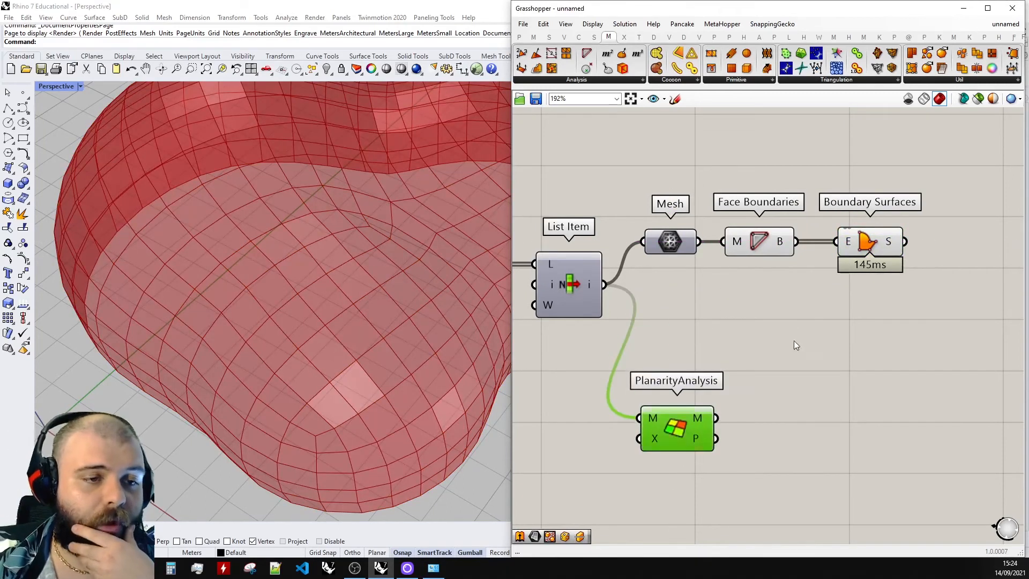
pyautogui.moveTo(794, 341); pyautogui.dragTo(704, 215)
pyautogui.middleClick(713, 212)
pyautogui.click(747, 178)
pyautogui.click(632, 185)
pyautogui.scroll(-7, 450, 241)
pyautogui.moveTo(446, 241); pyautogui.dragTo(466, 241, button='right')
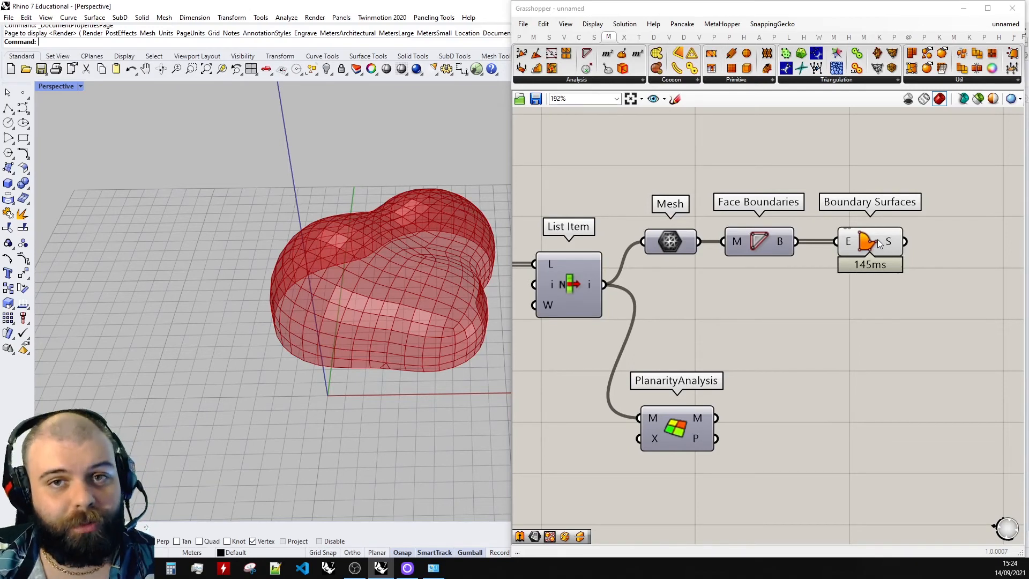
# - Add a Custom Preview component and connect the Boundary Surfaces output to its geometry input
pyautogui.scroll(-3, 878, 294)
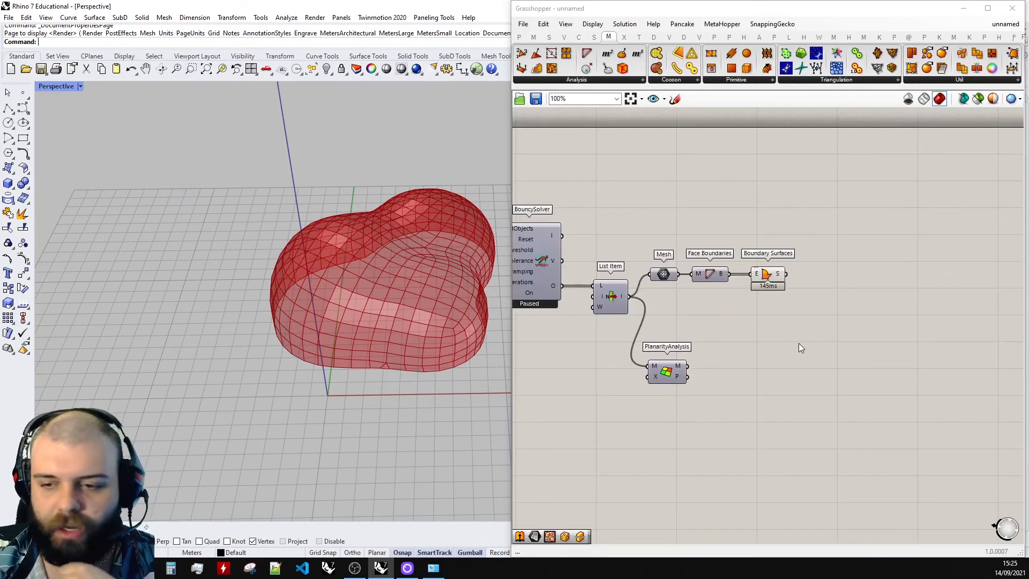
pyautogui.doubleClick(799, 343)
pyautogui.write('custom preview')
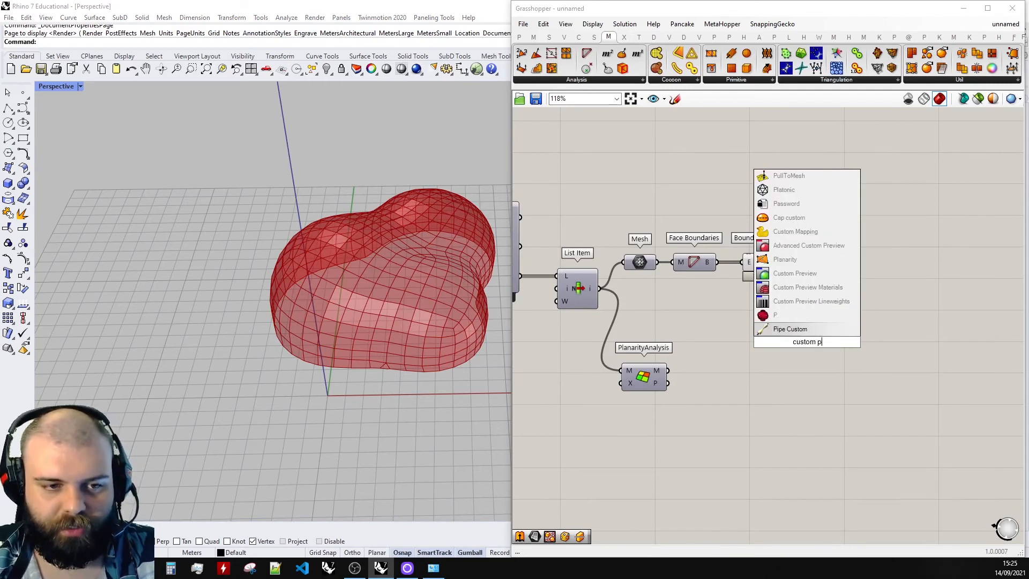
pyautogui.press('Return')
pyautogui.scroll(3, 753, 316)
pyautogui.moveTo(804, 285); pyautogui.dragTo(928, 337)
# - Add a Colour Swatch feeding the Custom Preview material and set it to bright green with hue 102°, saturation 100 and value 100
pyautogui.doubleClick(835, 365)
pyautogui.write('swat')
pyautogui.click(828, 353)
pyautogui.moveTo(884, 365); pyautogui.dragTo(898, 349)
pyautogui.moveTo(811, 368); pyautogui.dragTo(777, 375)
pyautogui.click(815, 375)
pyautogui.moveTo(843, 485); pyautogui.dragTo(961, 493)
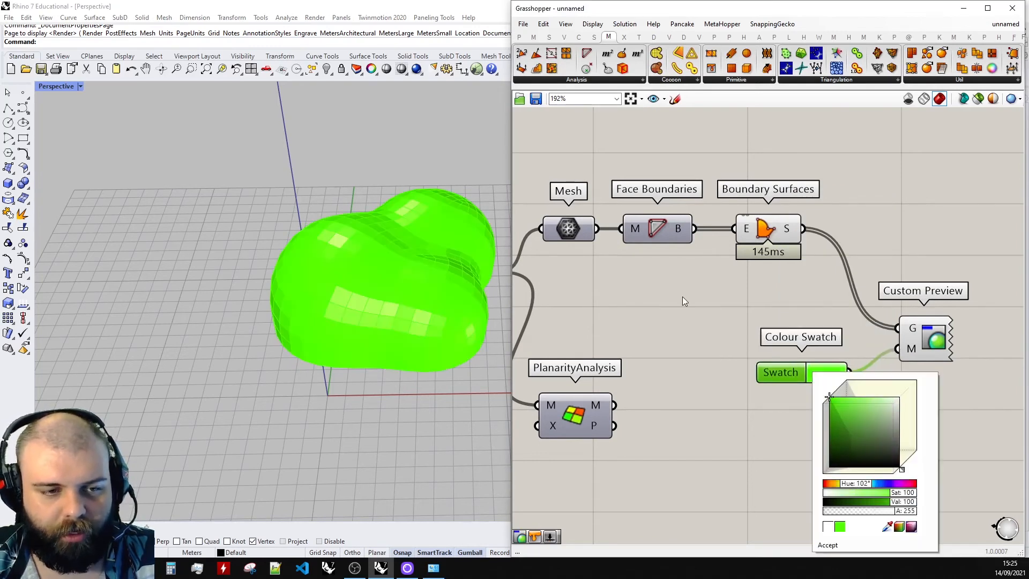
pyautogui.click(683, 297)
# - Turn off the default previews of Face Boundaries and Boundary Surfaces
pyautogui.scroll(-5, 818, 289)
pyautogui.moveTo(791, 279); pyautogui.dragTo(752, 217)
pyautogui.middleClick(756, 211)
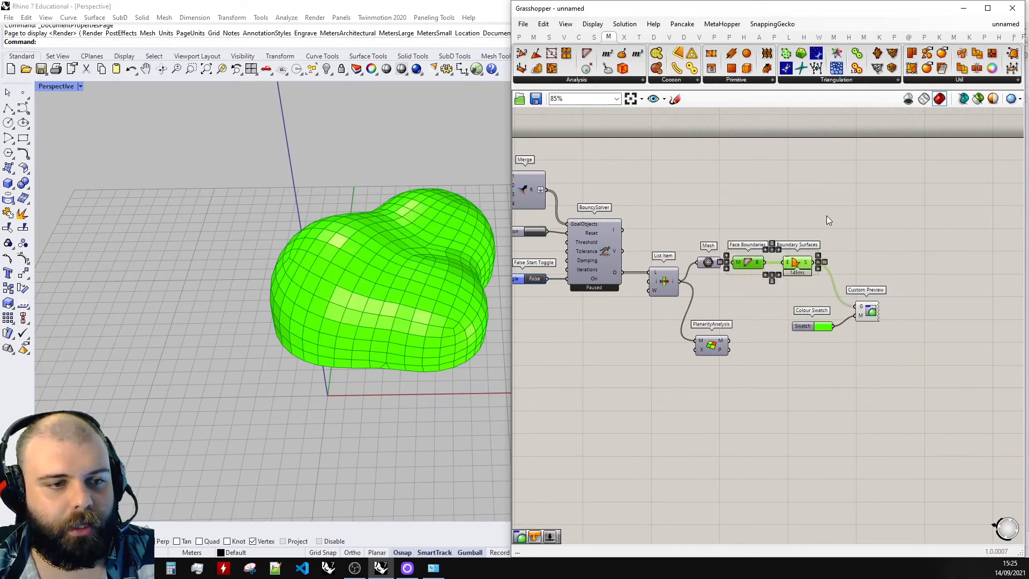
pyautogui.scroll(3, 820, 217)
pyautogui.middleClick(783, 249)
pyautogui.middleClick(713, 289)
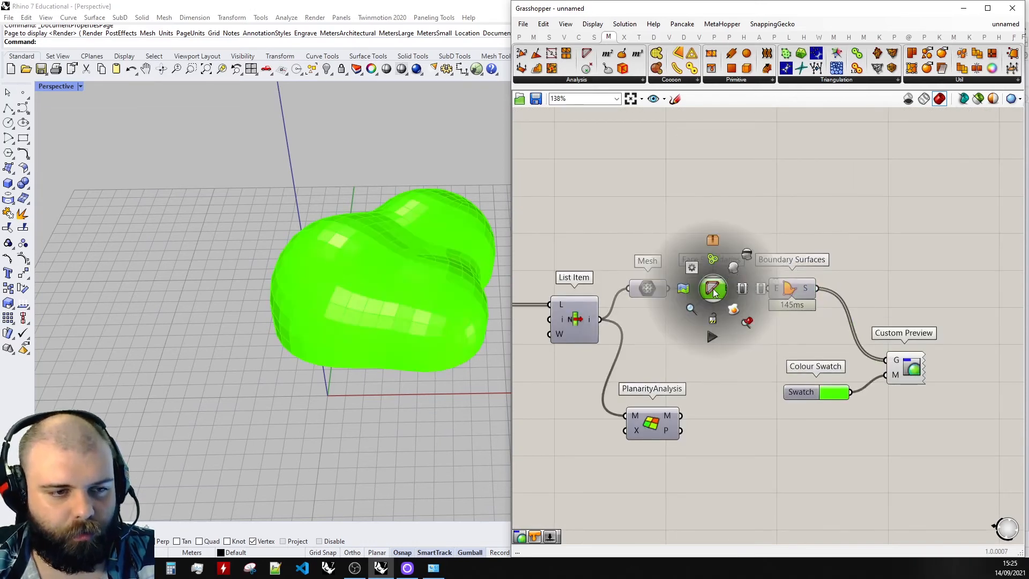
pyautogui.click(721, 289)
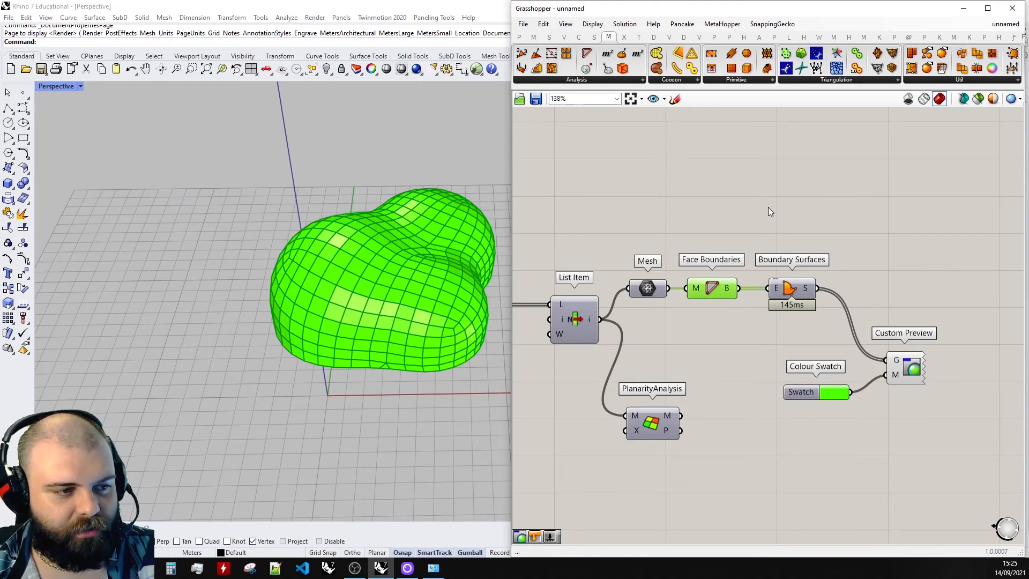
pyautogui.doubleClick(768, 207)
pyautogui.press('Escape')
# - Add a second Custom Preview above the chain and connect the Face Boundaries output to its geometry input
pyautogui.scroll(-4, 376, 288)
pyautogui.moveTo(376, 289); pyautogui.dragTo(482, 306, button='right')
pyautogui.scroll(-4, 391, 278)
pyautogui.scroll(8, 446, 302)
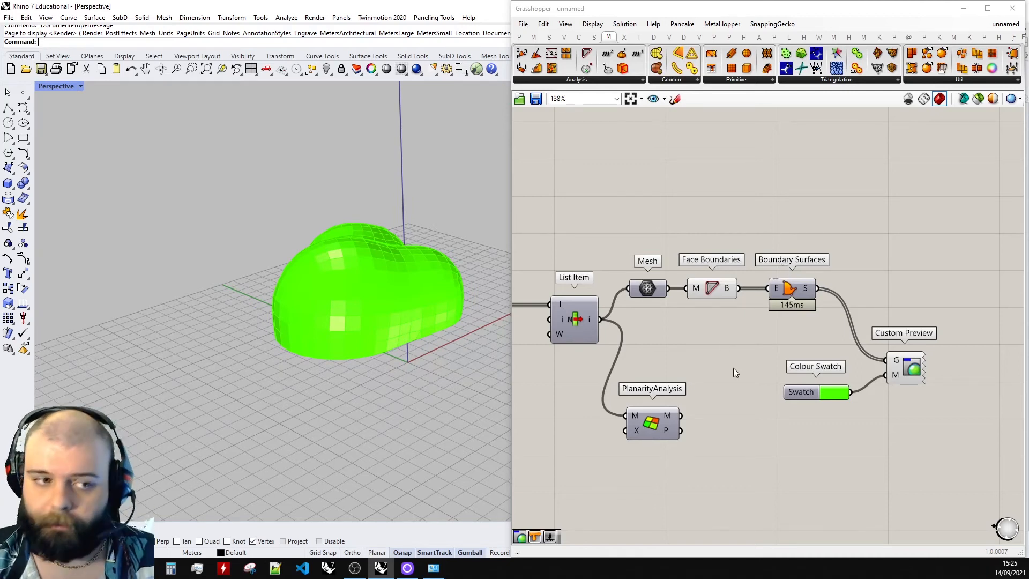
pyautogui.doubleClick(750, 192)
pyautogui.write('custom prev')
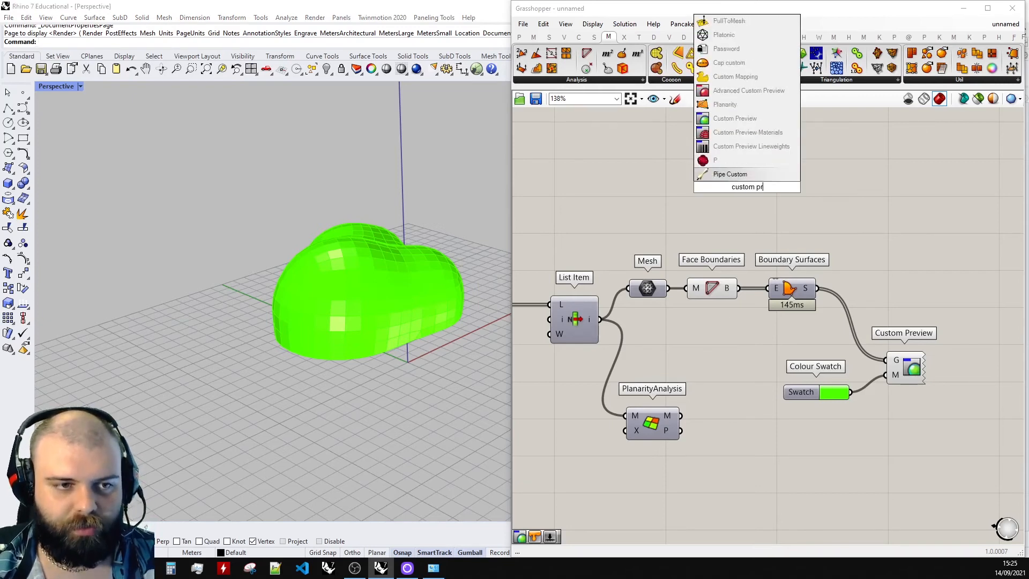
pyautogui.click(755, 147)
pyautogui.moveTo(739, 288); pyautogui.dragTo(855, 200)
# - Add a Colour Swatch for the face-outline Custom Preview, connect it to the material input and set it to black
pyautogui.doubleClick(757, 189)
pyautogui.write('swatch')
pyautogui.press('Return')
pyautogui.moveTo(791, 191); pyautogui.dragTo(834, 208)
pyautogui.click(778, 188)
pyautogui.click(778, 191)
pyautogui.click(798, 281)
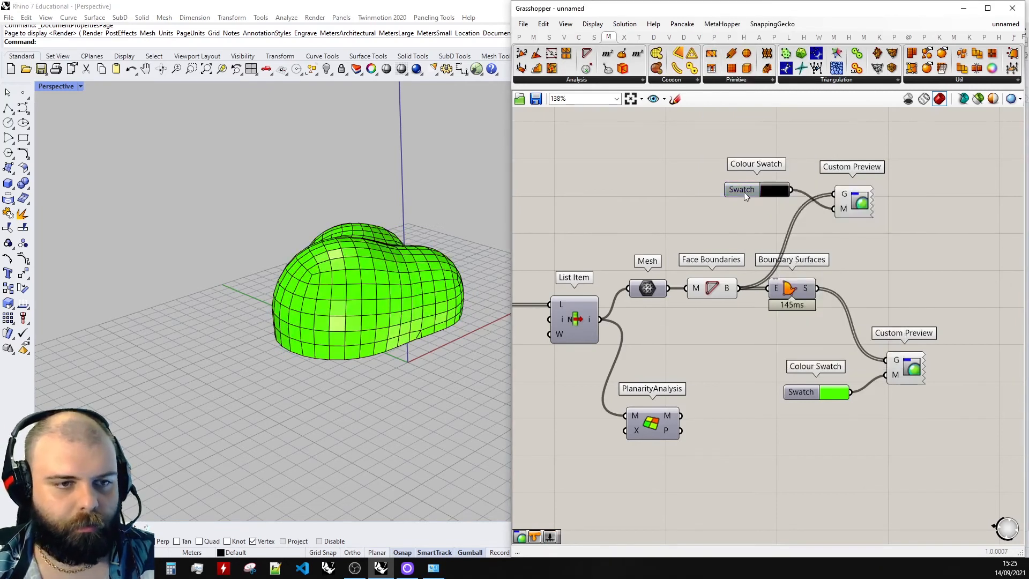
# - Move the black Colour Swatch closer to its Custom Preview and disable the default preview of Face Boundaries
pyautogui.moveTo(744, 192); pyautogui.dragTo(753, 206)
pyautogui.scroll(-3, 807, 264)
pyautogui.click(748, 277)
pyautogui.middleClick(741, 257)
pyautogui.click(774, 229)
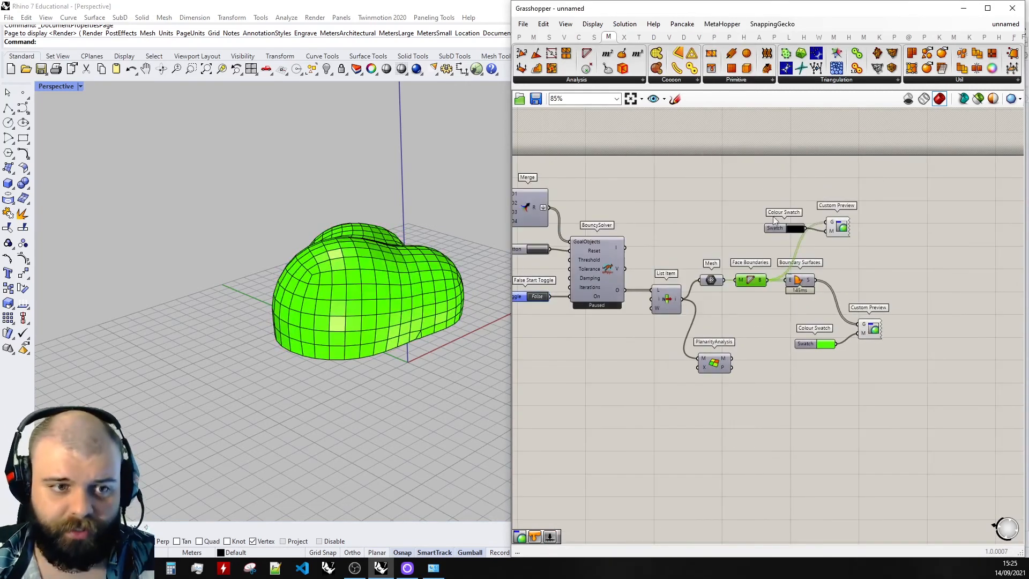
pyautogui.click(858, 236)
# - Set the connected Planarize, Anchor and Smooth strength exponent sliders to 0.0
pyautogui.scroll(-4, 873, 231)
pyautogui.scroll(4, 574, 283)
pyautogui.moveTo(614, 356); pyautogui.dragTo(575, 367)
pyautogui.click(697, 219)
pyautogui.scroll(3, 650, 203)
pyautogui.moveTo(634, 419); pyautogui.dragTo(588, 424)
pyautogui.scroll(-3, 599, 404)
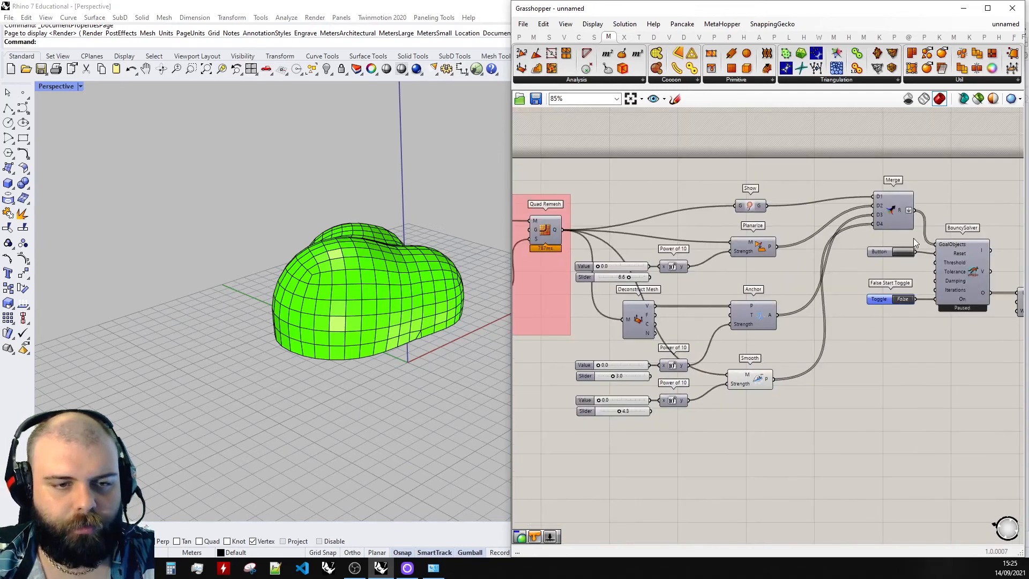
# - Reset the BouncySolver and inspect the surfaced dome panels up close and from another angle
pyautogui.click(904, 252)
pyautogui.scroll(5, 391, 308)
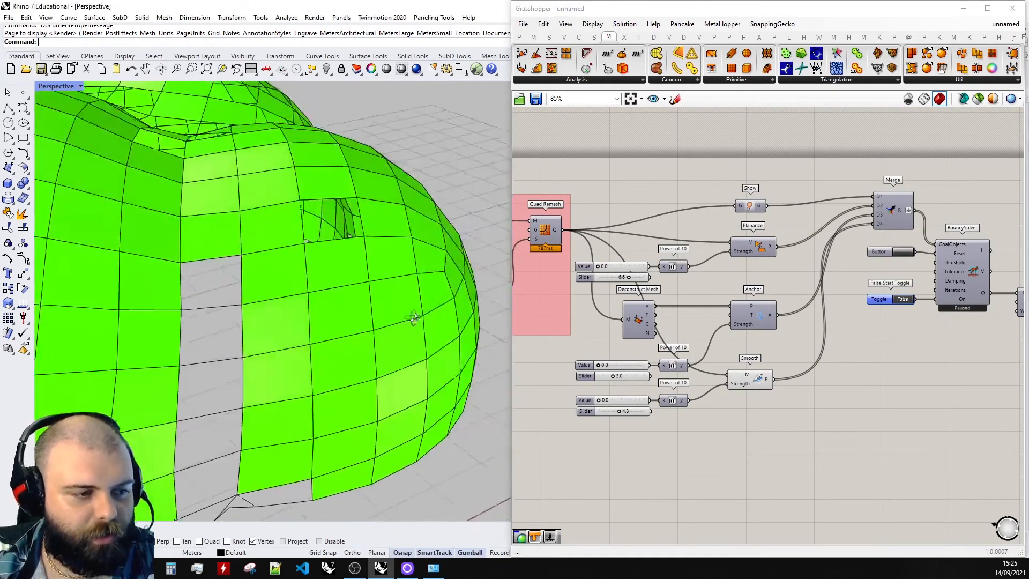
pyautogui.scroll(-5, 392, 308)
pyautogui.moveTo(372, 266); pyautogui.dragTo(448, 236, button='right')
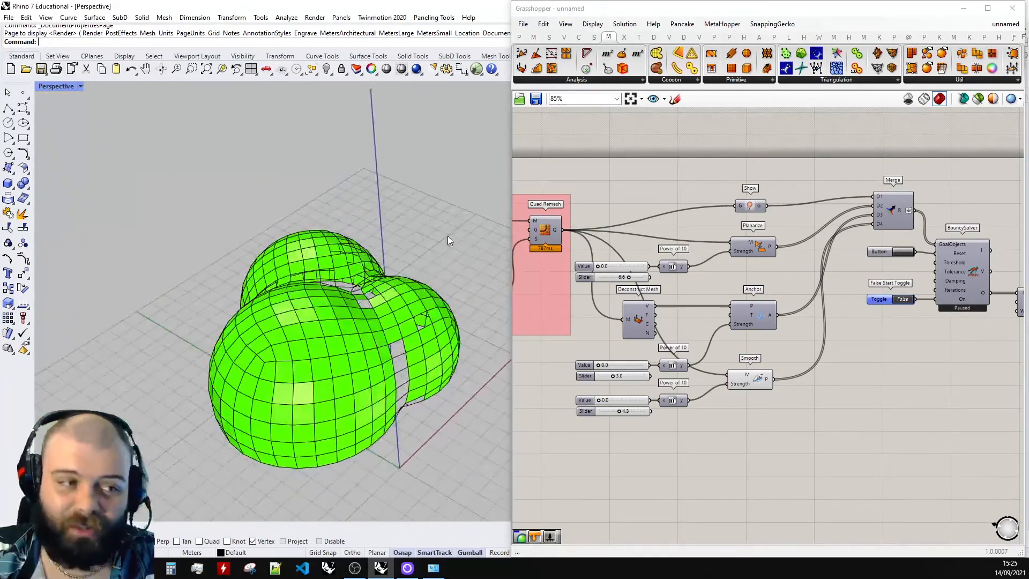
# - Start the BouncySolver and set the Anchor exponent to 2.6 and the Planarize exponent to 4.1, keeping Smooth at 0.0
pyautogui.click(904, 298)
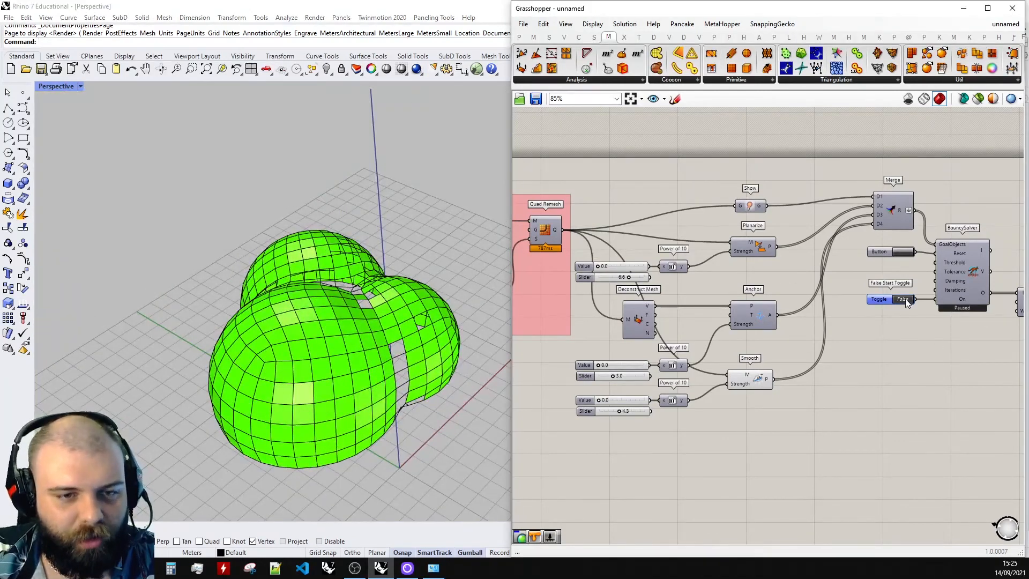
pyautogui.scroll(3, 614, 282)
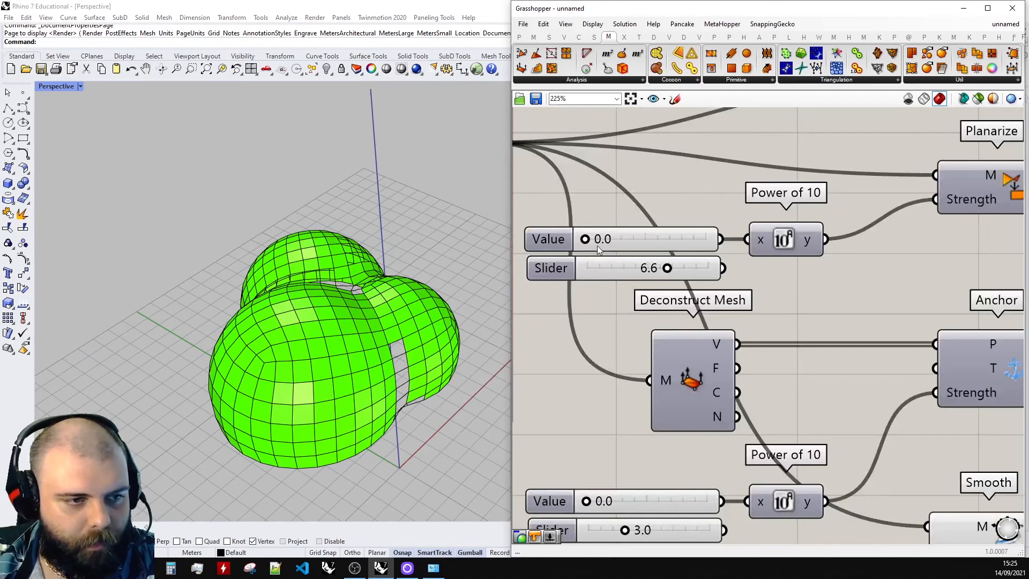
pyautogui.moveTo(615, 441)
pyautogui.mouseDown()
pyautogui.moveTo(627, 441)
pyautogui.moveTo(615, 441)
pyautogui.mouseUp()
pyautogui.moveTo(615, 387); pyautogui.dragTo(635, 390)
pyautogui.moveTo(616, 223); pyautogui.dragTo(645, 225)
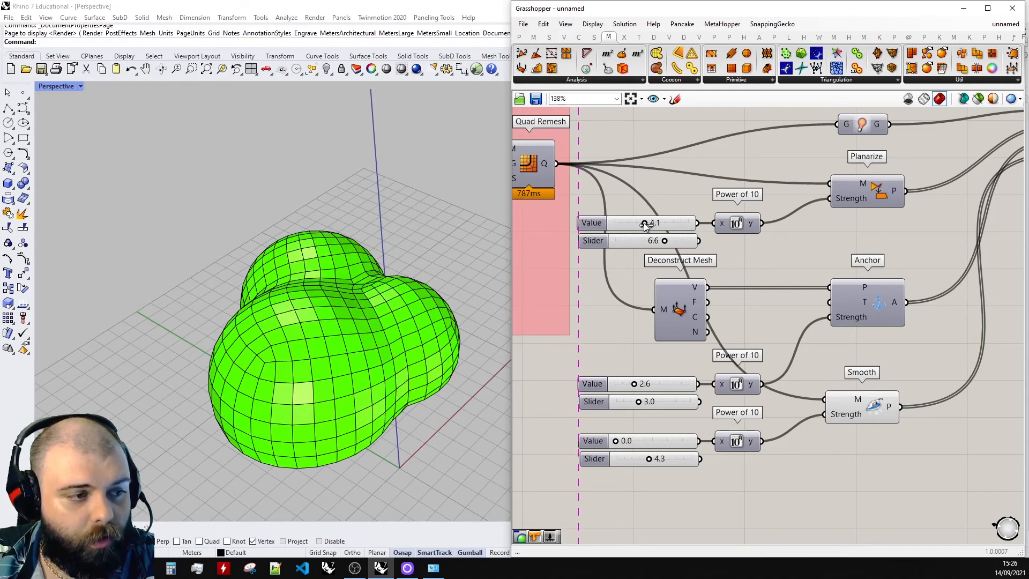
# - Check the relaxed dome from above and from the side, and stop the BouncySolver with its toggle at False
pyautogui.moveTo(435, 256); pyautogui.dragTo(440, 307, button='right')
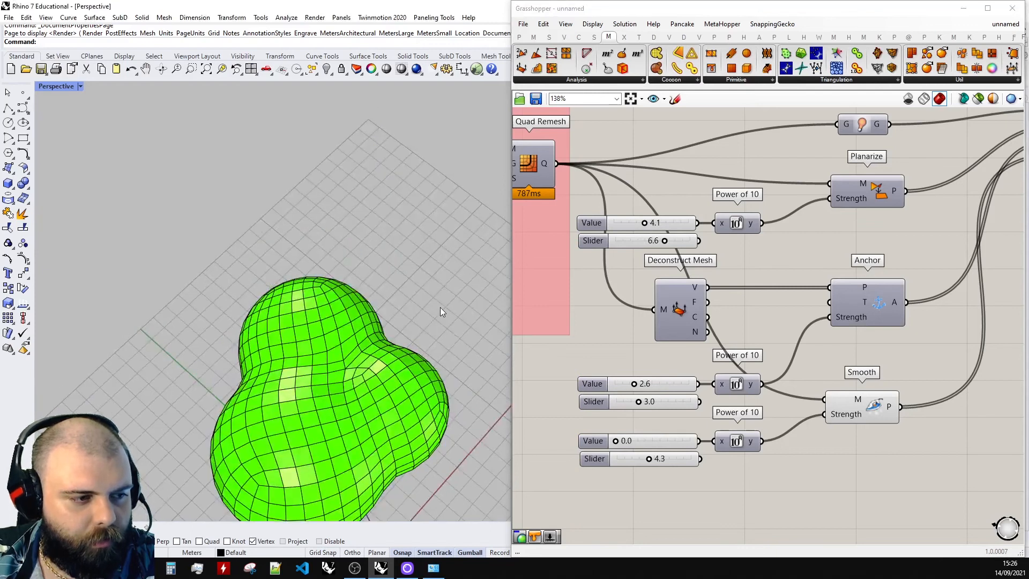
pyautogui.moveTo(406, 275); pyautogui.dragTo(244, 190, button='right')
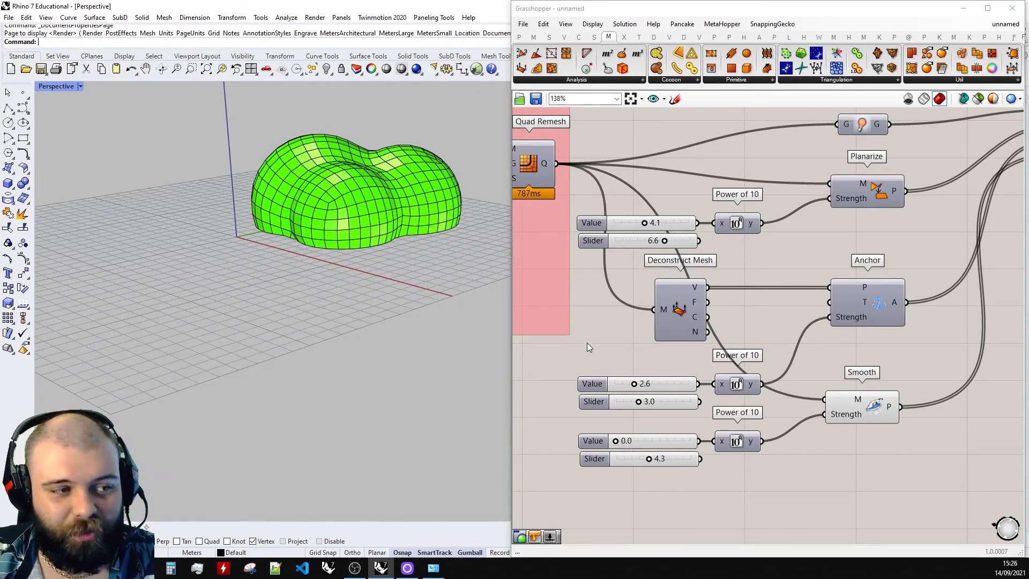
pyautogui.scroll(-2, 587, 347)
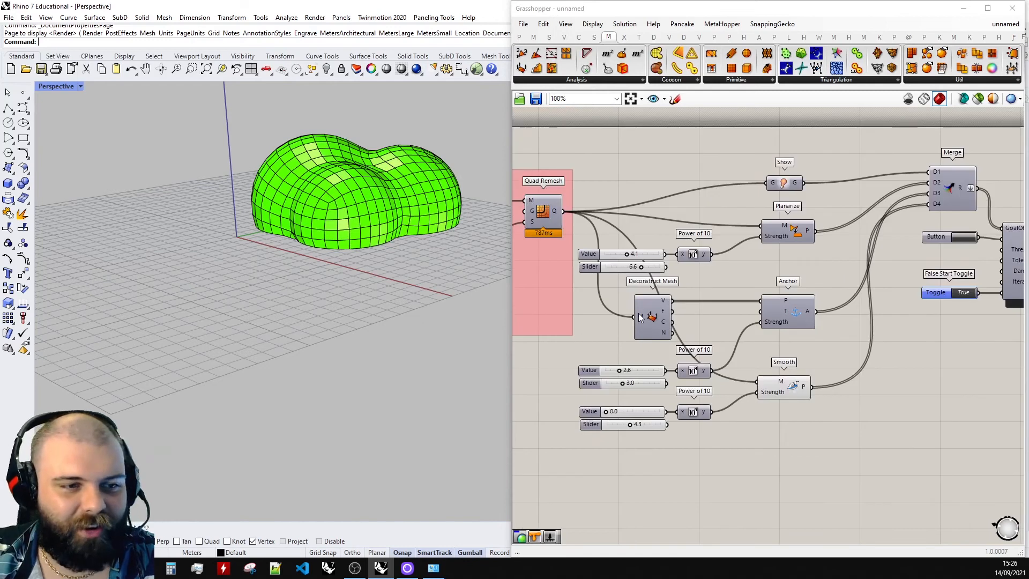
pyautogui.doubleClick(963, 294)
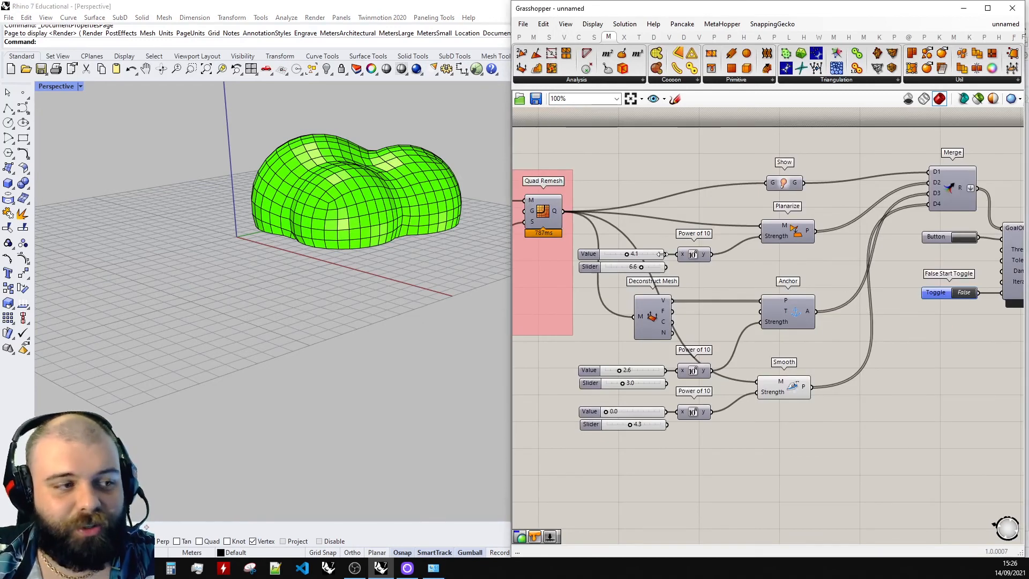
# - Move the black swatch and its Custom Preview below Face Boundaries, and shift Boundary Surfaces further along the chain
pyautogui.scroll(-5, 618, 248)
pyautogui.scroll(6, 953, 248)
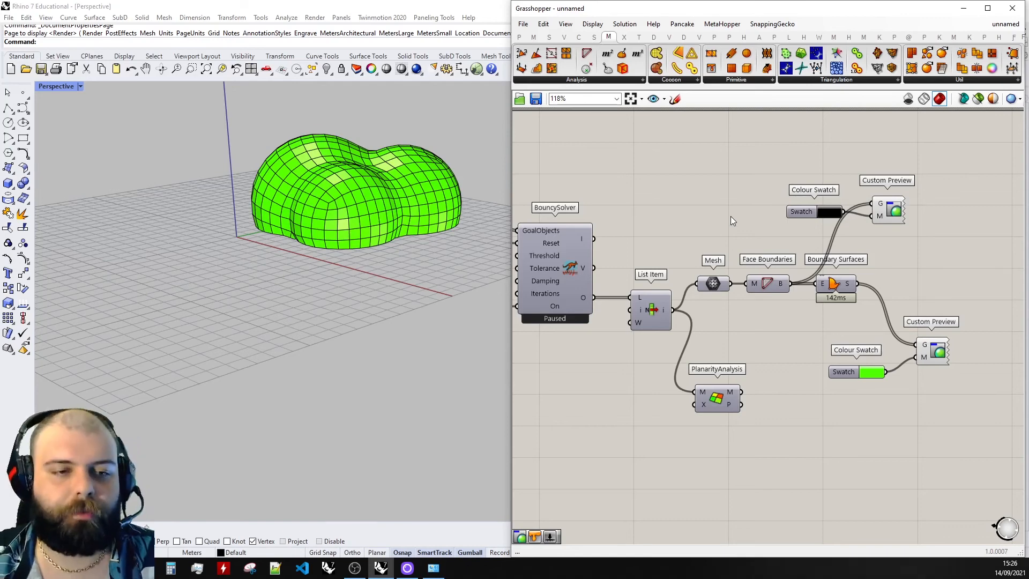
pyautogui.scroll(-2, 681, 228)
pyautogui.scroll(5, 384, 136)
pyautogui.scroll(-5, 491, 188)
pyautogui.moveTo(461, 199); pyautogui.dragTo(429, 233, button='right')
pyautogui.moveTo(864, 245); pyautogui.dragTo(755, 195)
pyautogui.moveTo(828, 217); pyautogui.dragTo(772, 316)
pyautogui.click(831, 283)
pyautogui.moveTo(934, 360); pyautogui.dragTo(841, 329)
pyautogui.click(878, 251)
pyautogui.moveTo(792, 269); pyautogui.dragTo(830, 269)
# - Group all planarization components, from the strength sliders to the Custom Previews, and colour the group yellow
pyautogui.scroll(3, 365, 221)
pyautogui.moveTo(364, 221); pyautogui.dragTo(264, 239, button='right')
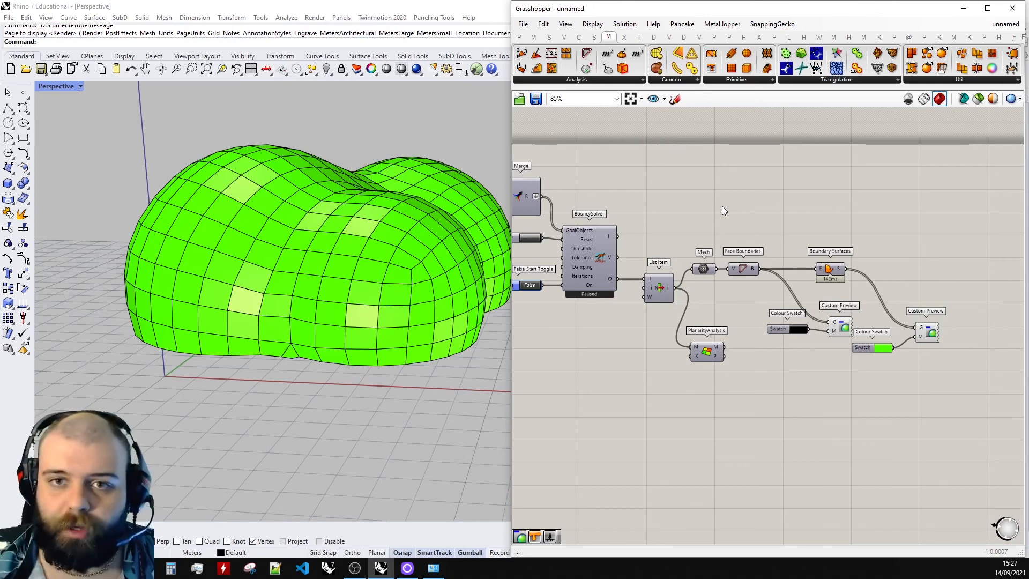
pyautogui.scroll(-4, 819, 223)
pyautogui.scroll(-3, 854, 224)
pyautogui.scroll(3, 727, 220)
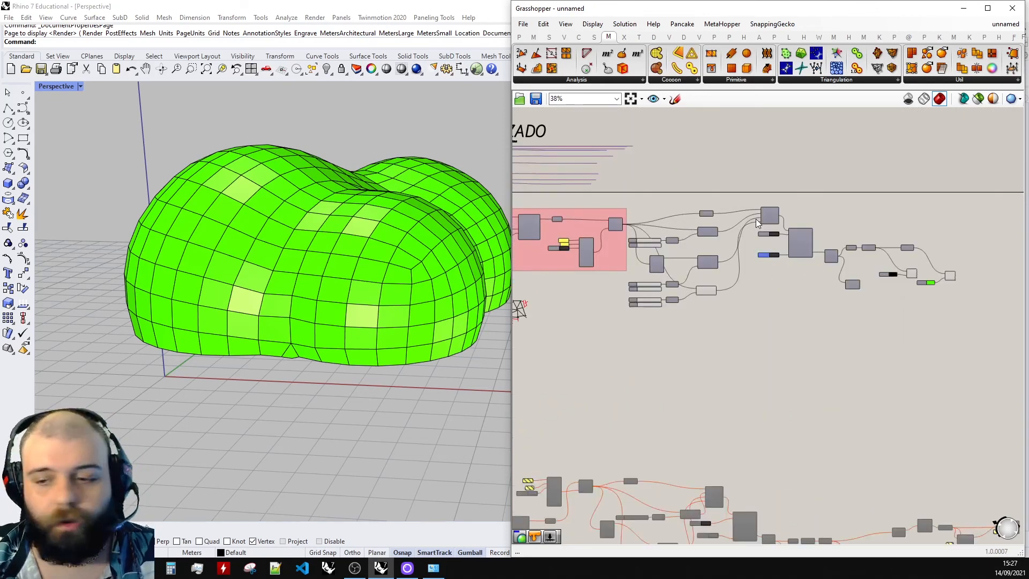
pyautogui.moveTo(970, 337); pyautogui.dragTo(632, 184)
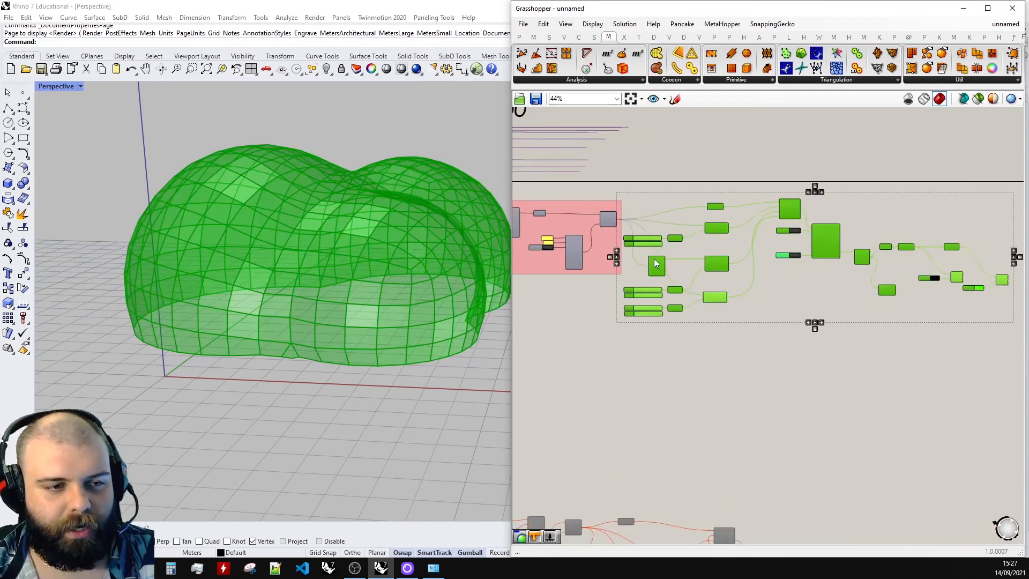
pyautogui.scroll(2, 693, 271)
pyautogui.hotkey('ctrl', 'g')
pyautogui.click(822, 299)
pyautogui.rightClick(822, 299)
pyautogui.click(767, 500)
pyautogui.rightClick(825, 293)
pyautogui.click(824, 453)
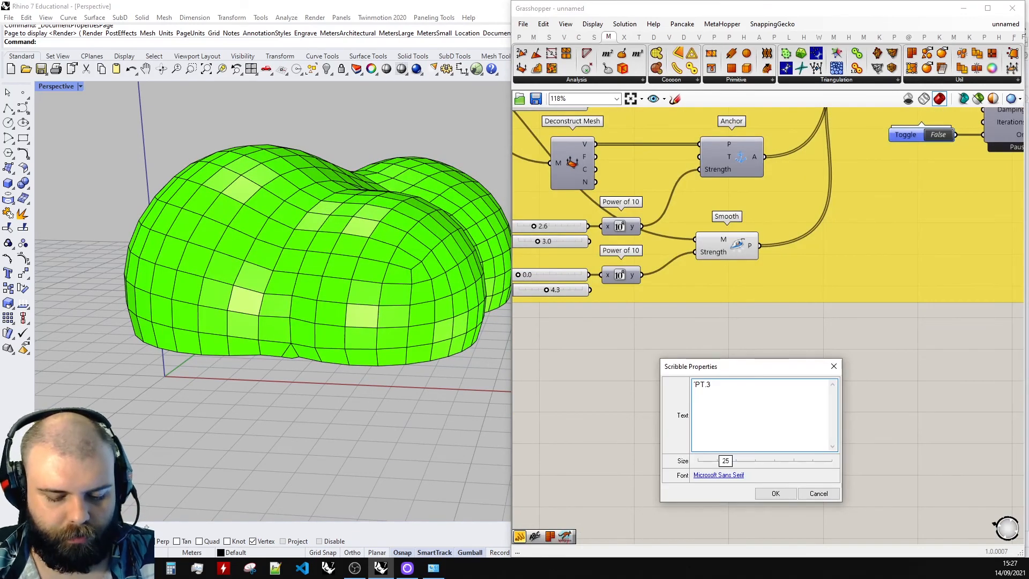
# - Add a scribble reading "PT.3 = PLANIFICAÇÃO NO KANGAROO" and place it inside the yellow group near its lower edge
pyautogui.write('= PLANIFICAÇÃO NO KANGAROO')
pyautogui.click(775, 494)
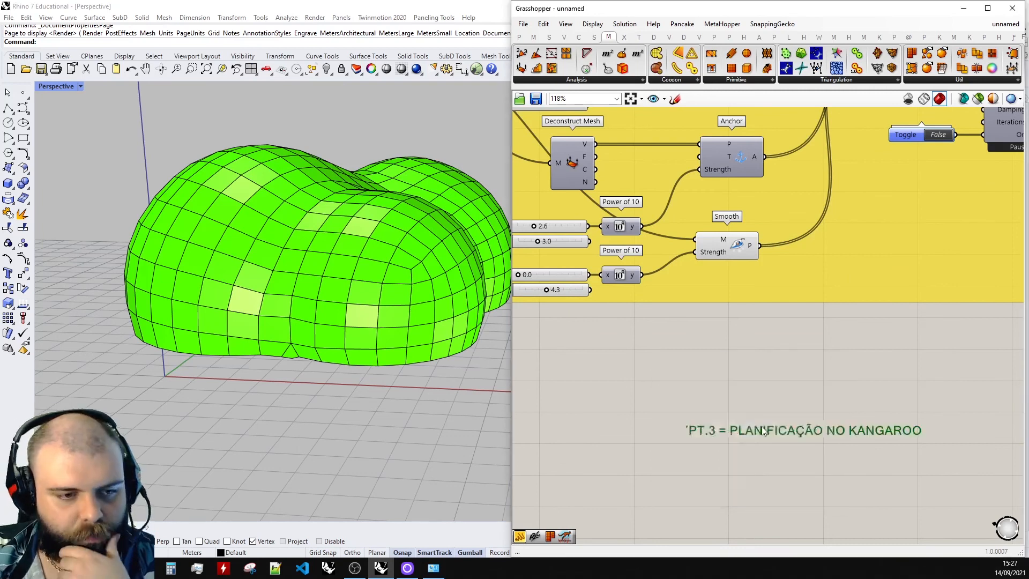
pyautogui.moveTo(764, 431); pyautogui.dragTo(843, 269)
pyautogui.keyDown('shift'); pyautogui.click(899, 277); pyautogui.keyUp('shift')
# - Set the scribble's text size to 29 and reposition it along the yellow group's lower edge
pyautogui.doubleClick(881, 271)
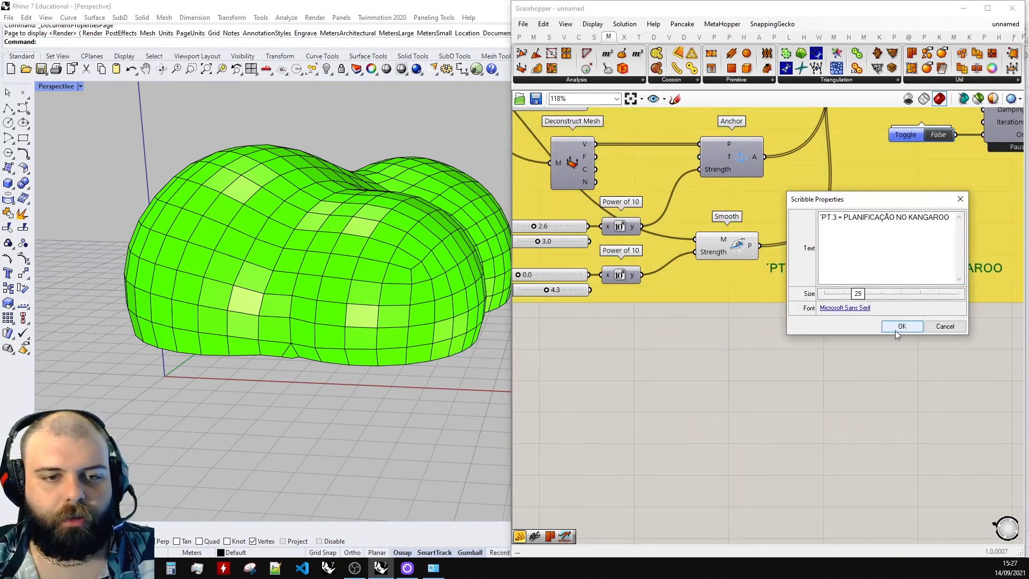
pyautogui.click(903, 324)
pyautogui.scroll(-4, 914, 327)
pyautogui.moveTo(820, 318); pyautogui.dragTo(848, 322)
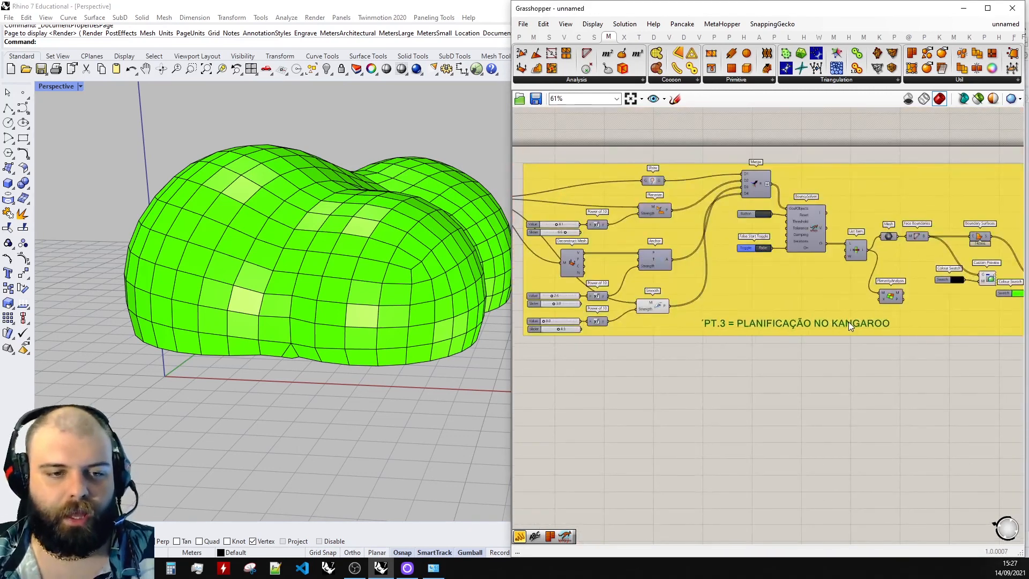